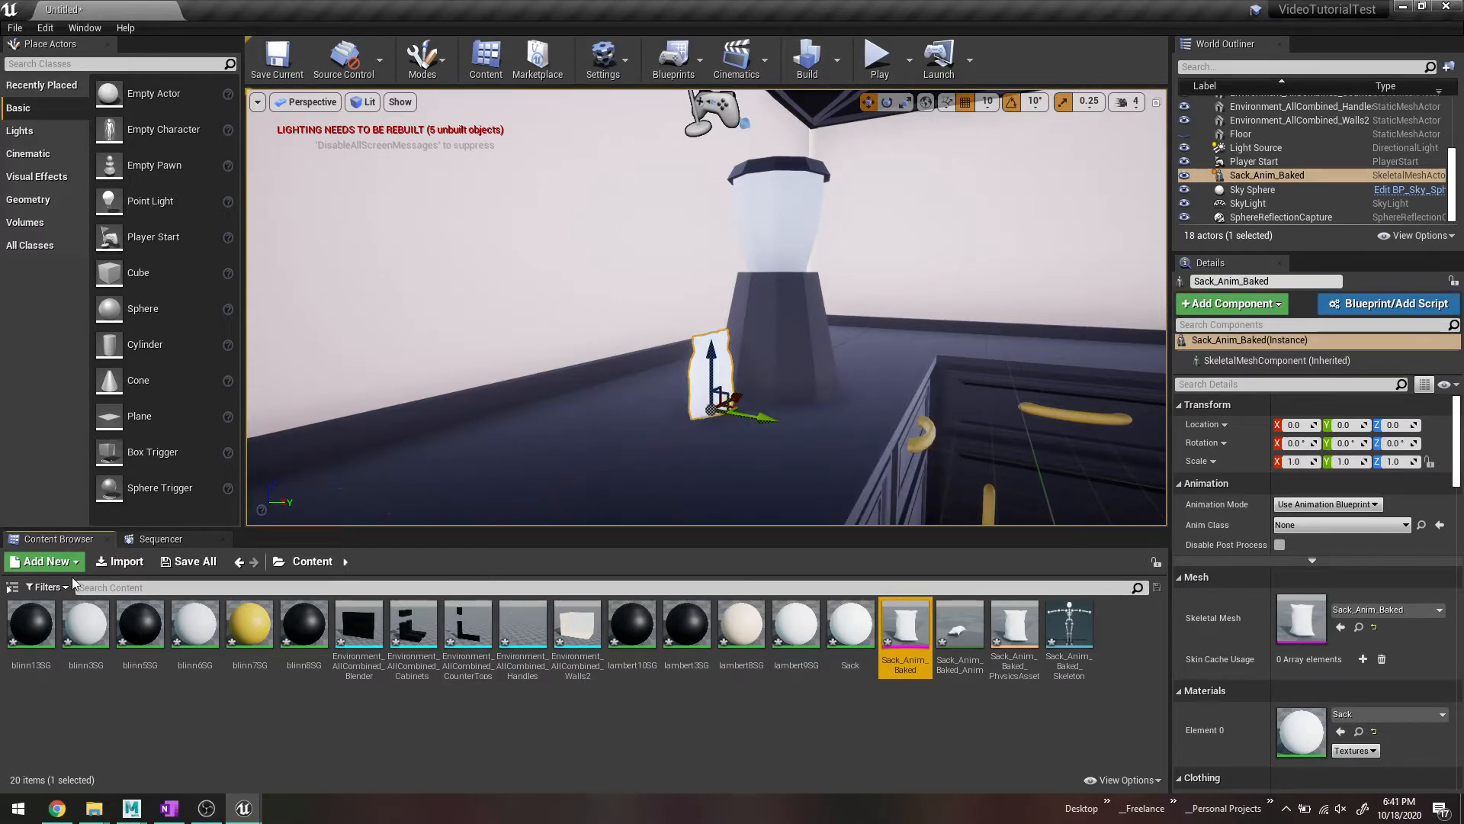
Step: Open the Sack material in the material editor, enlarge its window and move it clear of the Content Browser
click(846, 608)
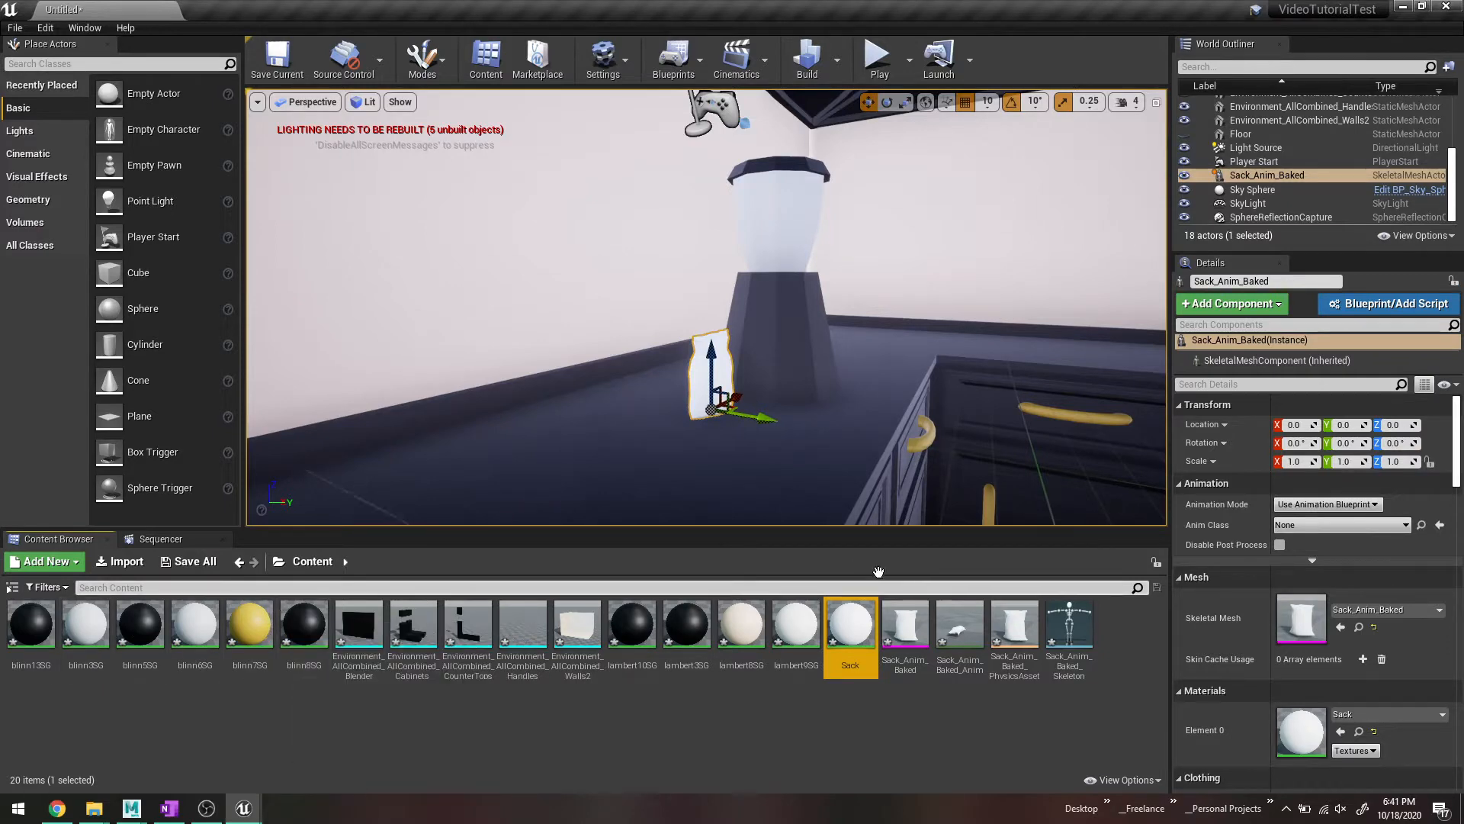
double_click(836, 631)
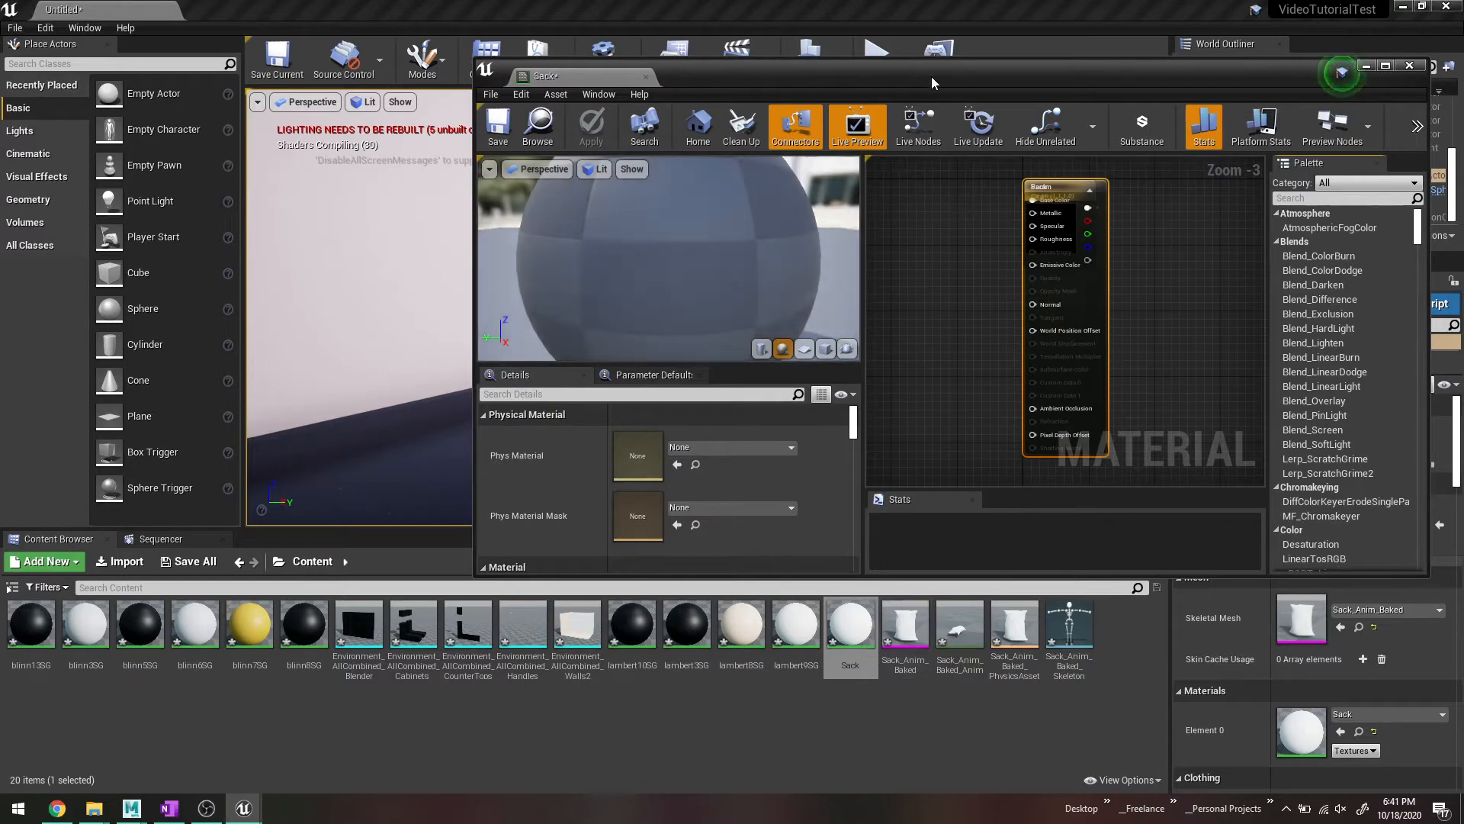
drag(931, 76, 588, 80)
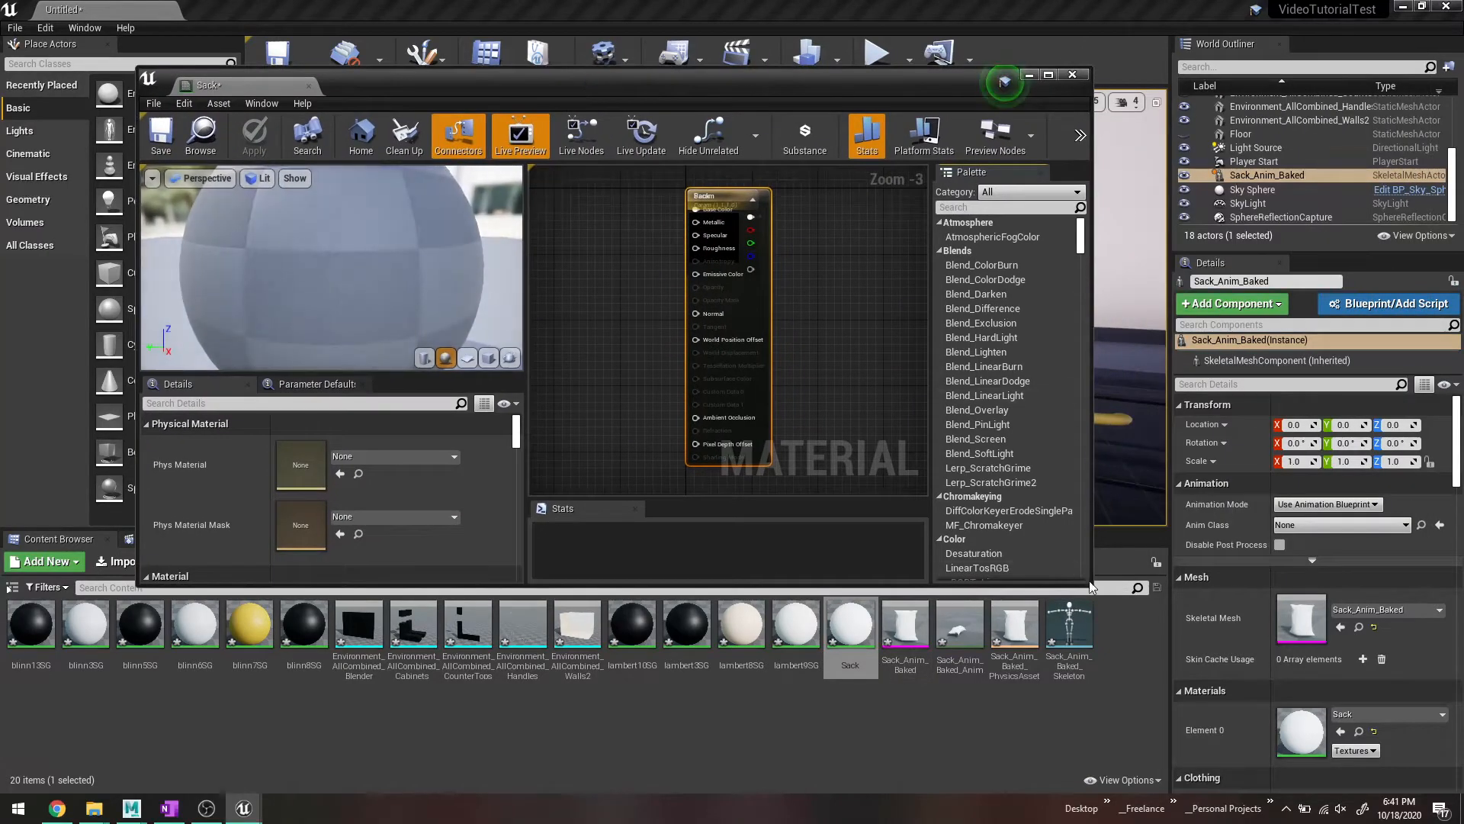
drag(1087, 584, 1345, 735)
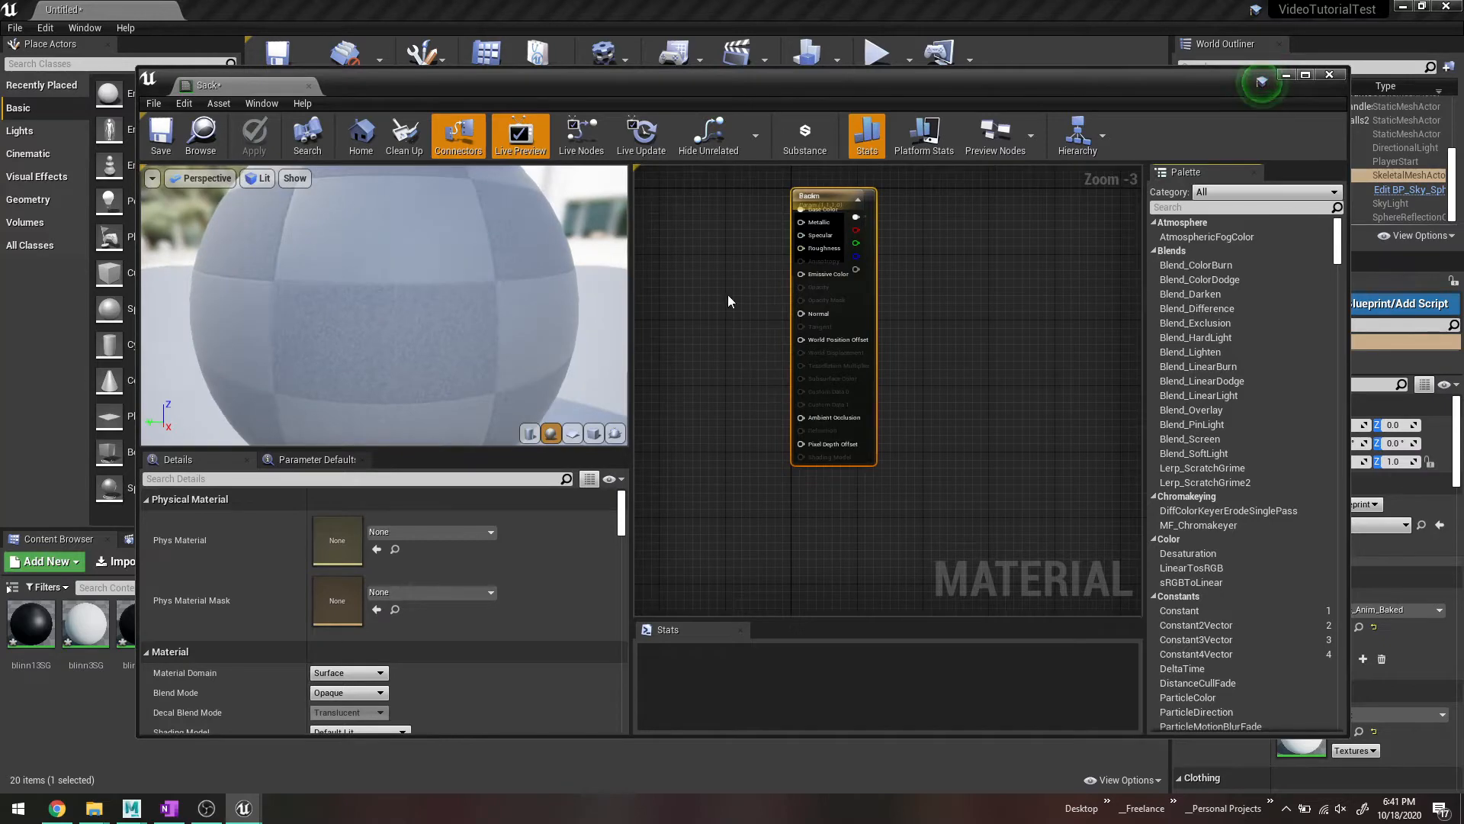
drag(586, 86, 1052, 134)
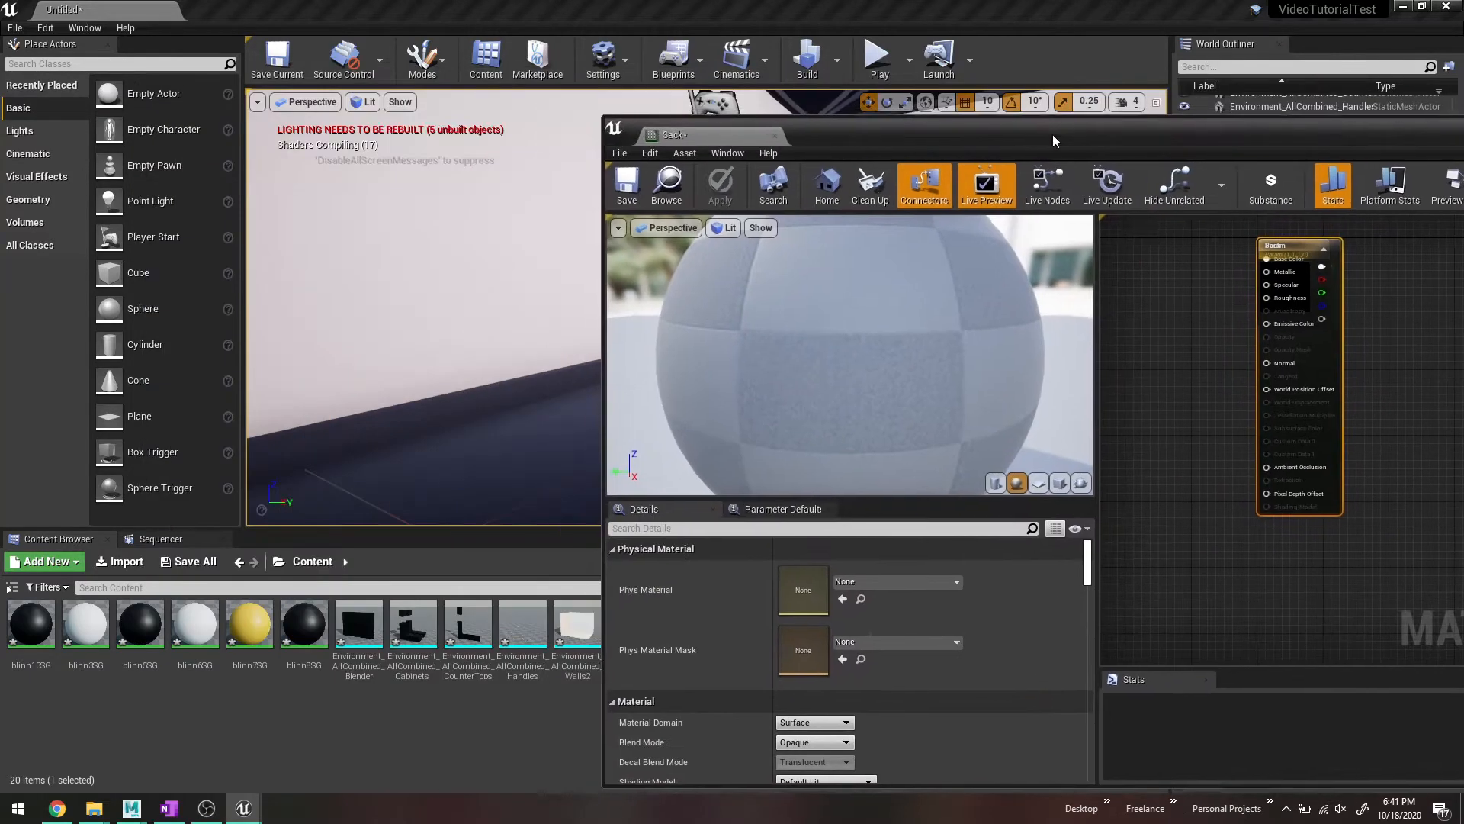
Step: Create a folder named ImgTextures in the Content folder and open it
right_click(148, 700)
mouse_move(152, 698)
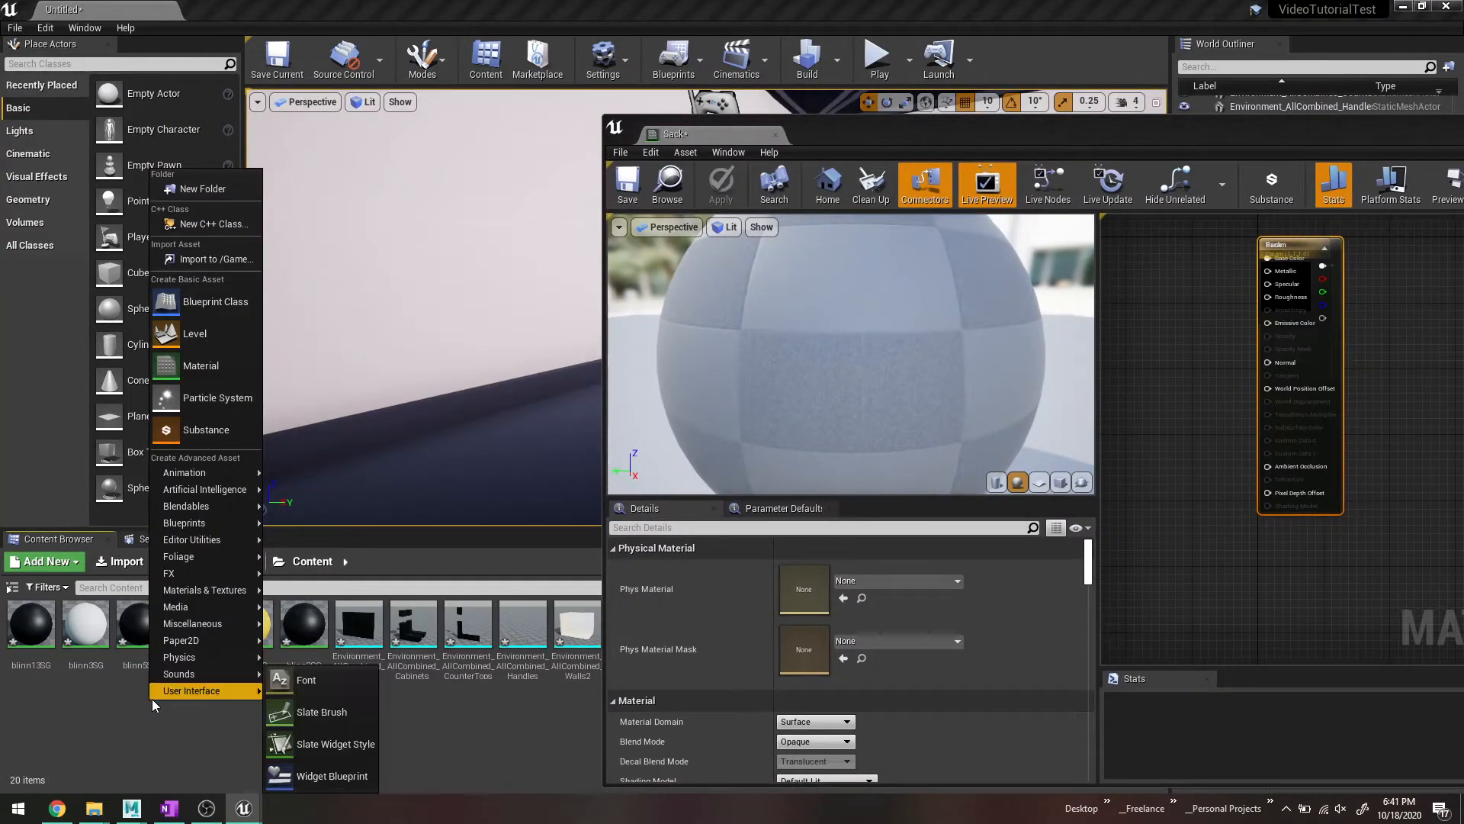
click(200, 189)
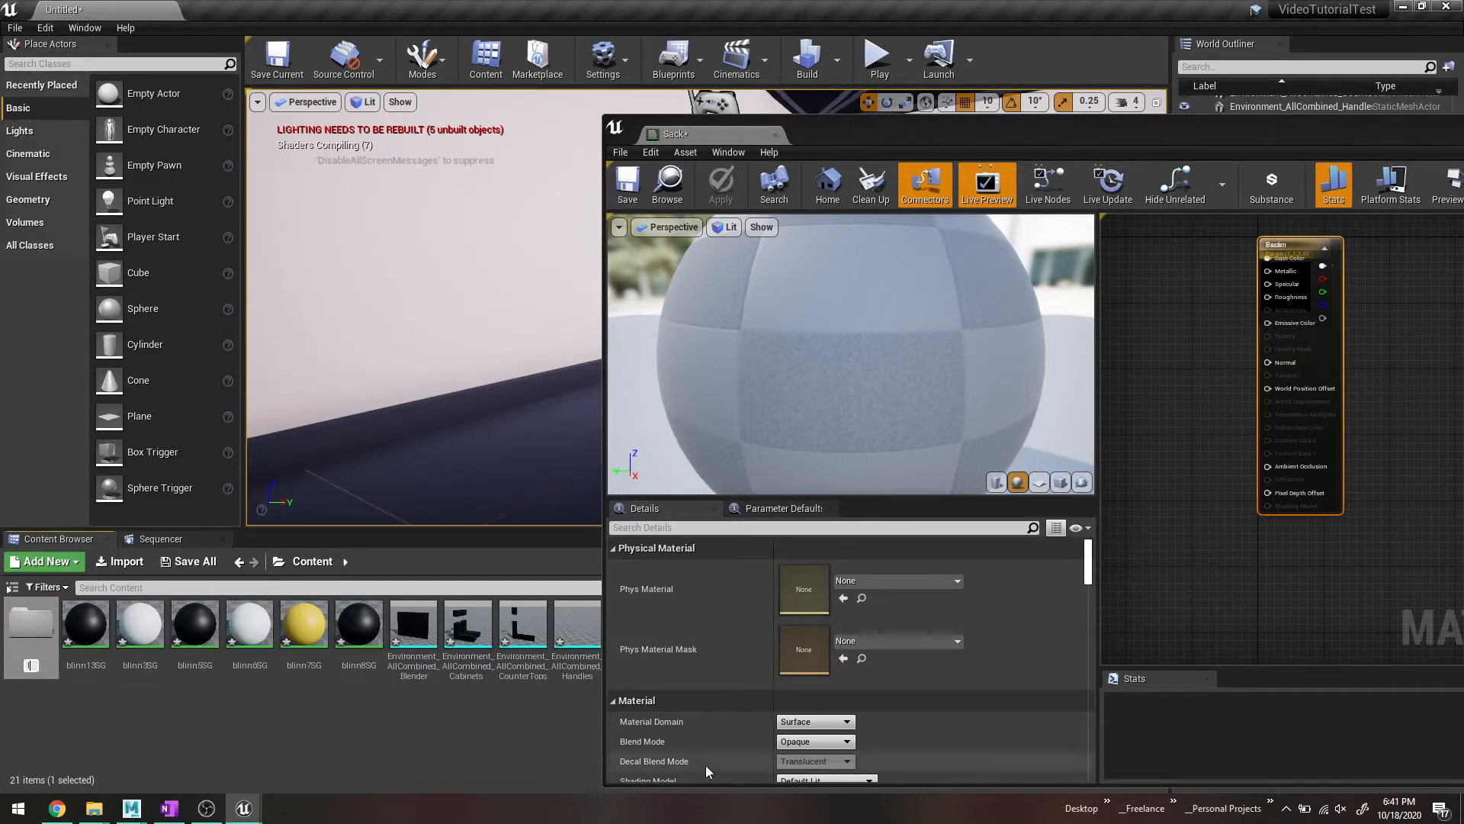
text(ImgTextures)
key(Return)
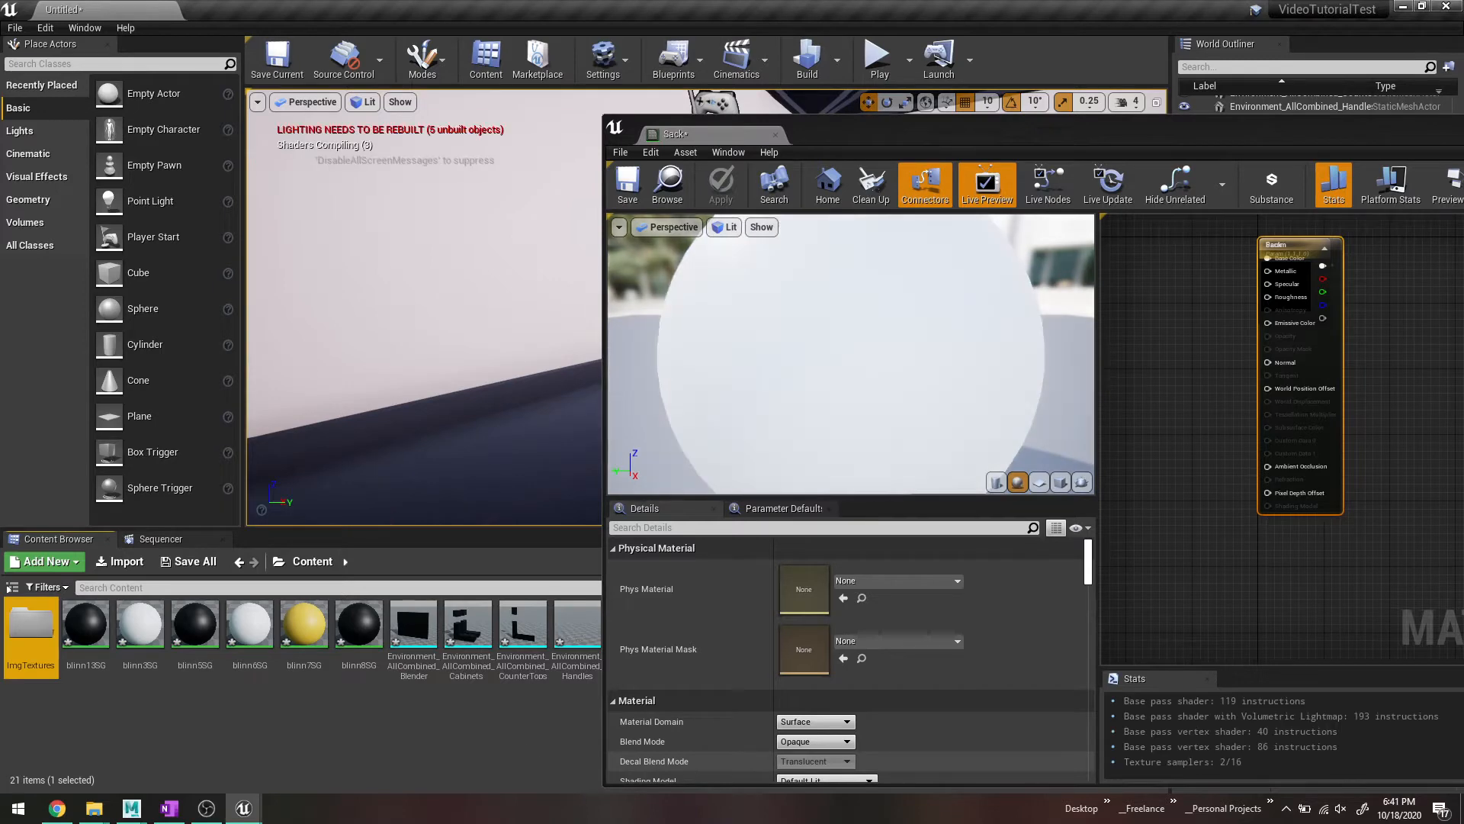
double_click(47, 629)
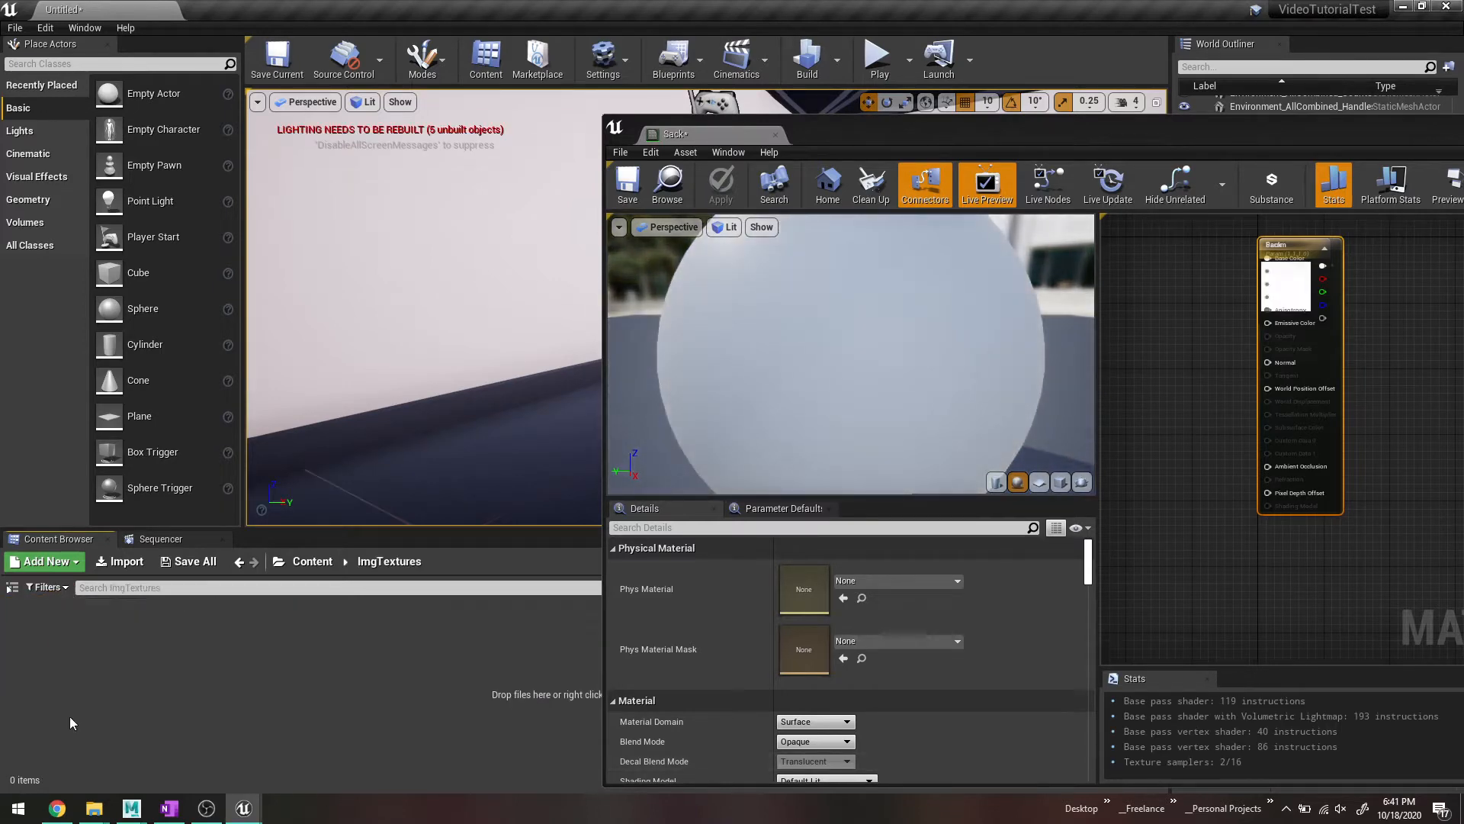
Step: Switch to File Explorer, select the five TexturesCom_Metal_RustedSheet_1K images and cannon_1k in Downloads, and try to import them into ImgTextures
mouse_move(100, 814)
click(335, 762)
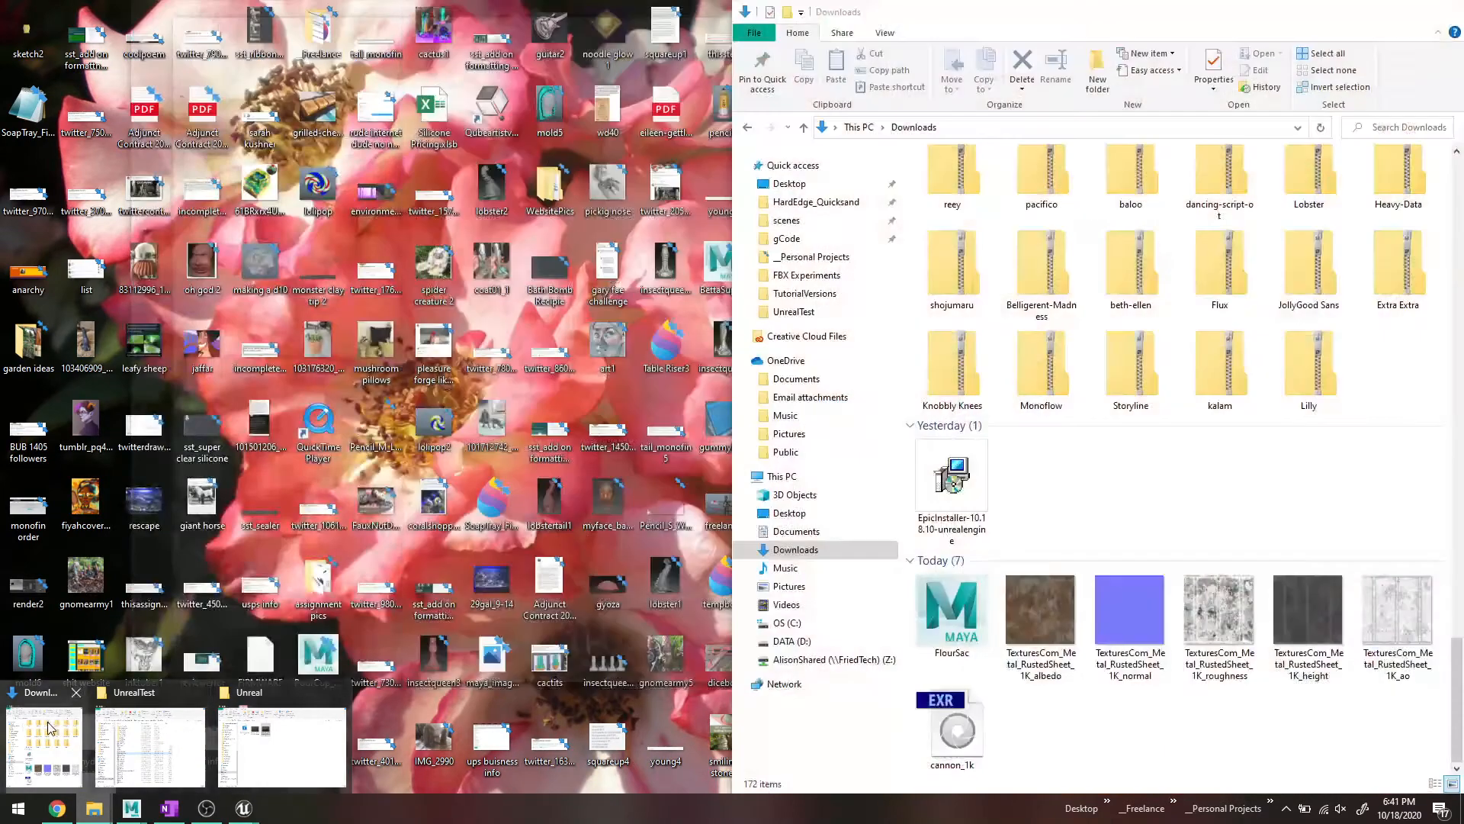
click(45, 747)
shift+click(1026, 633)
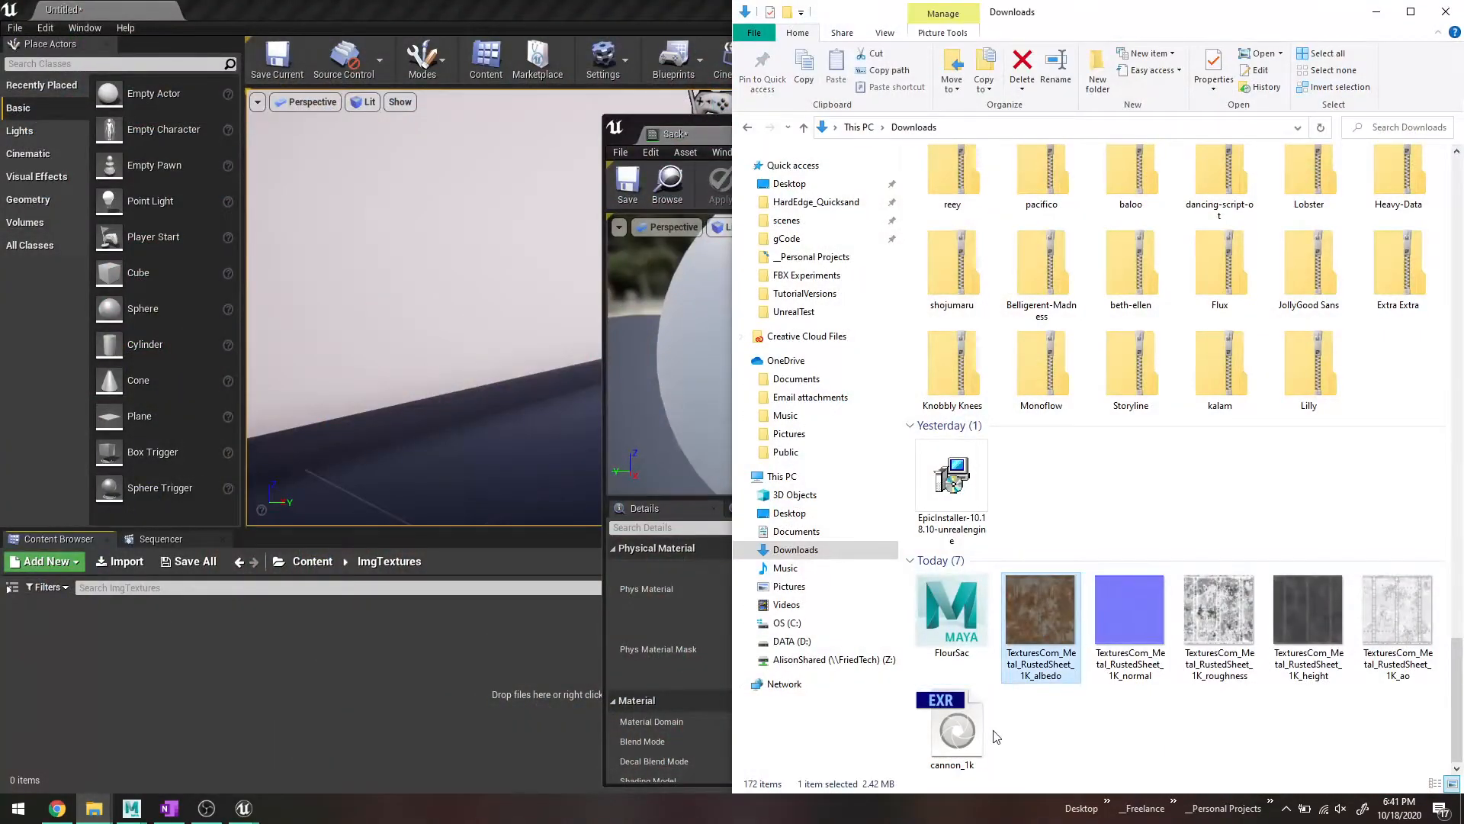
drag(449, 710, 446, 710)
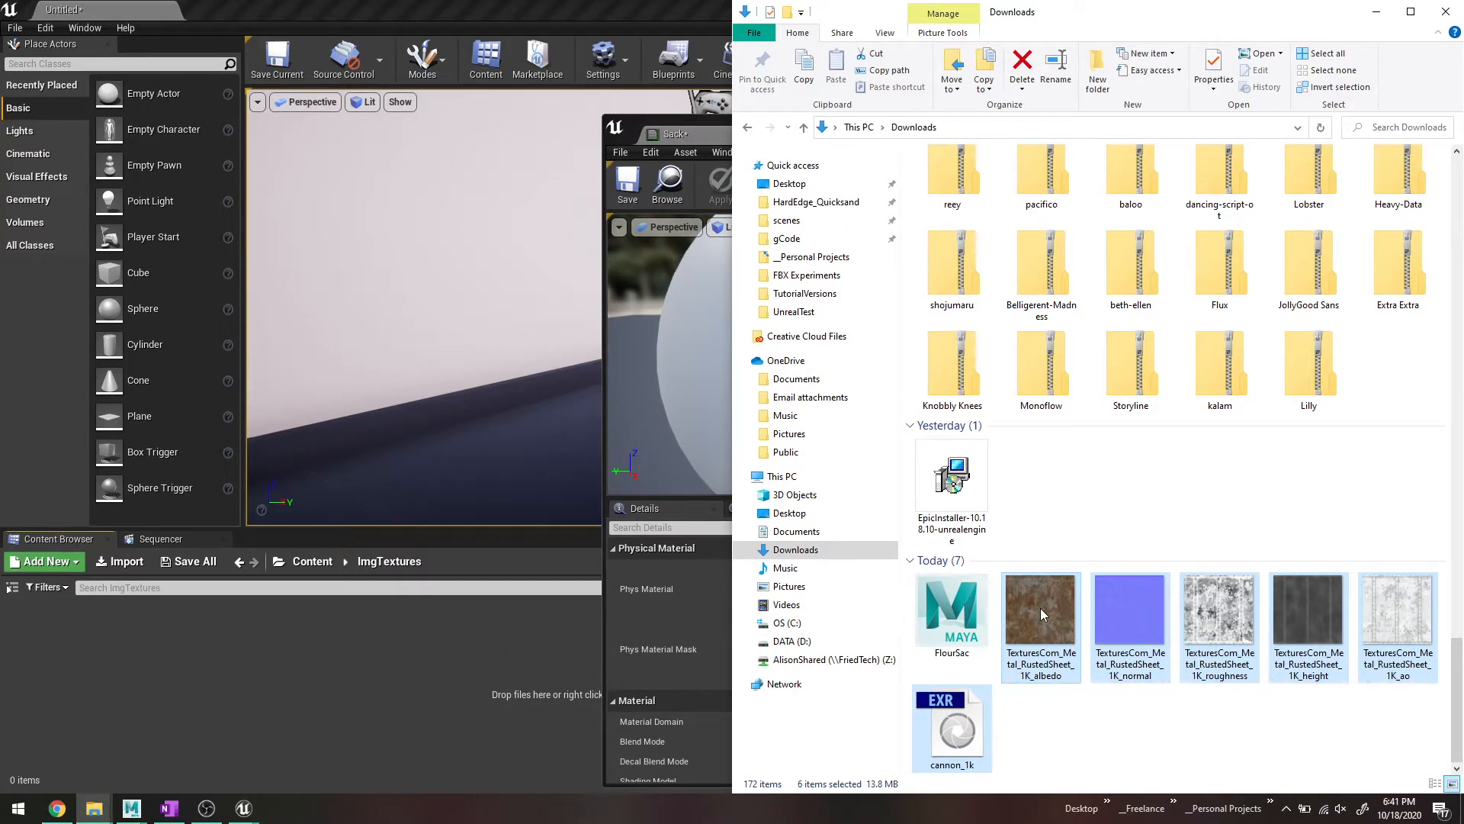
drag(1040, 607, 497, 681)
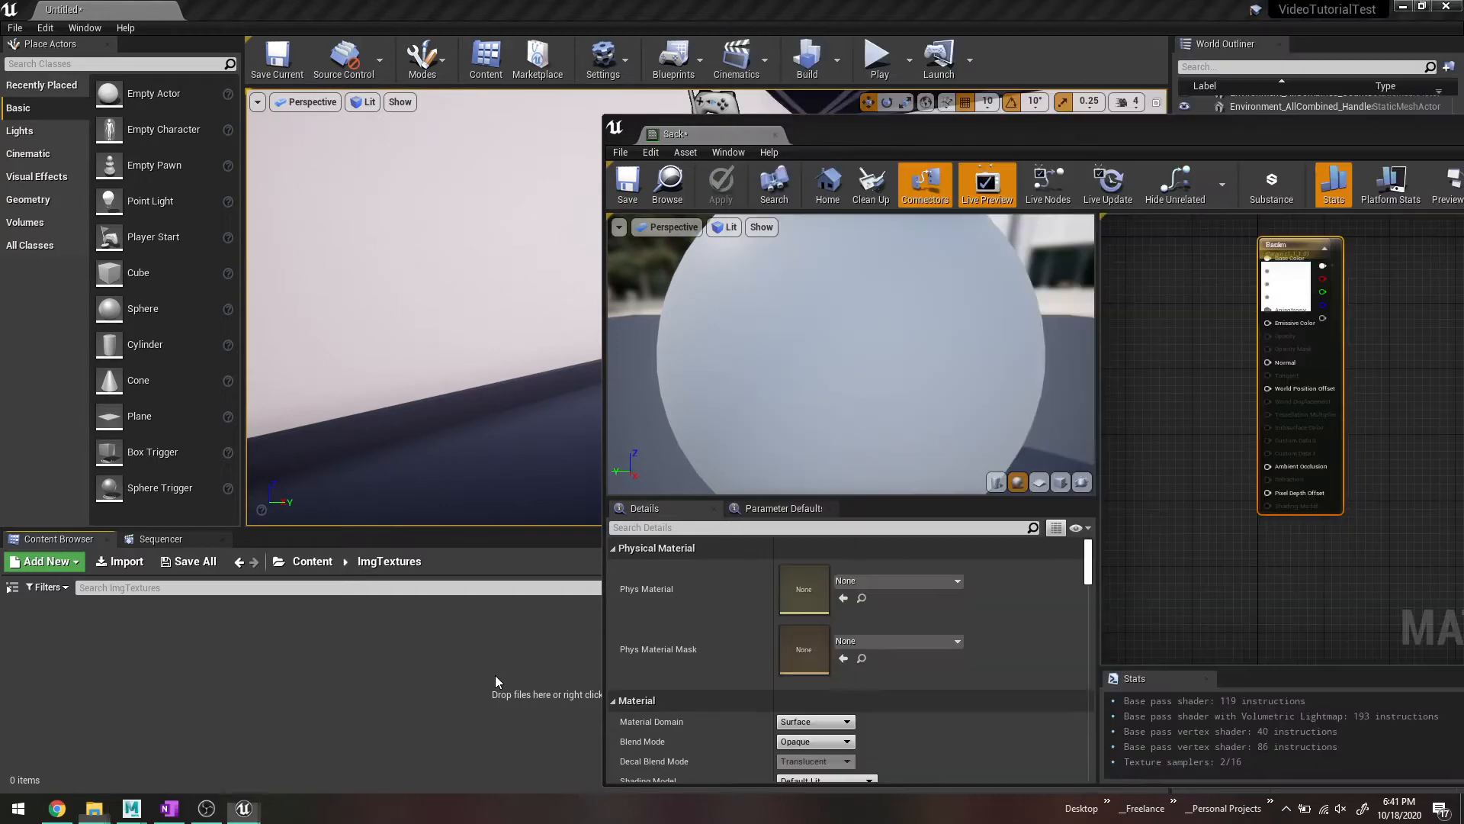
Step: Close the Sack material editor and import the five RustedSheet images and cannon_1k from Downloads into the ImgTextures folder
double_click(1308, 135)
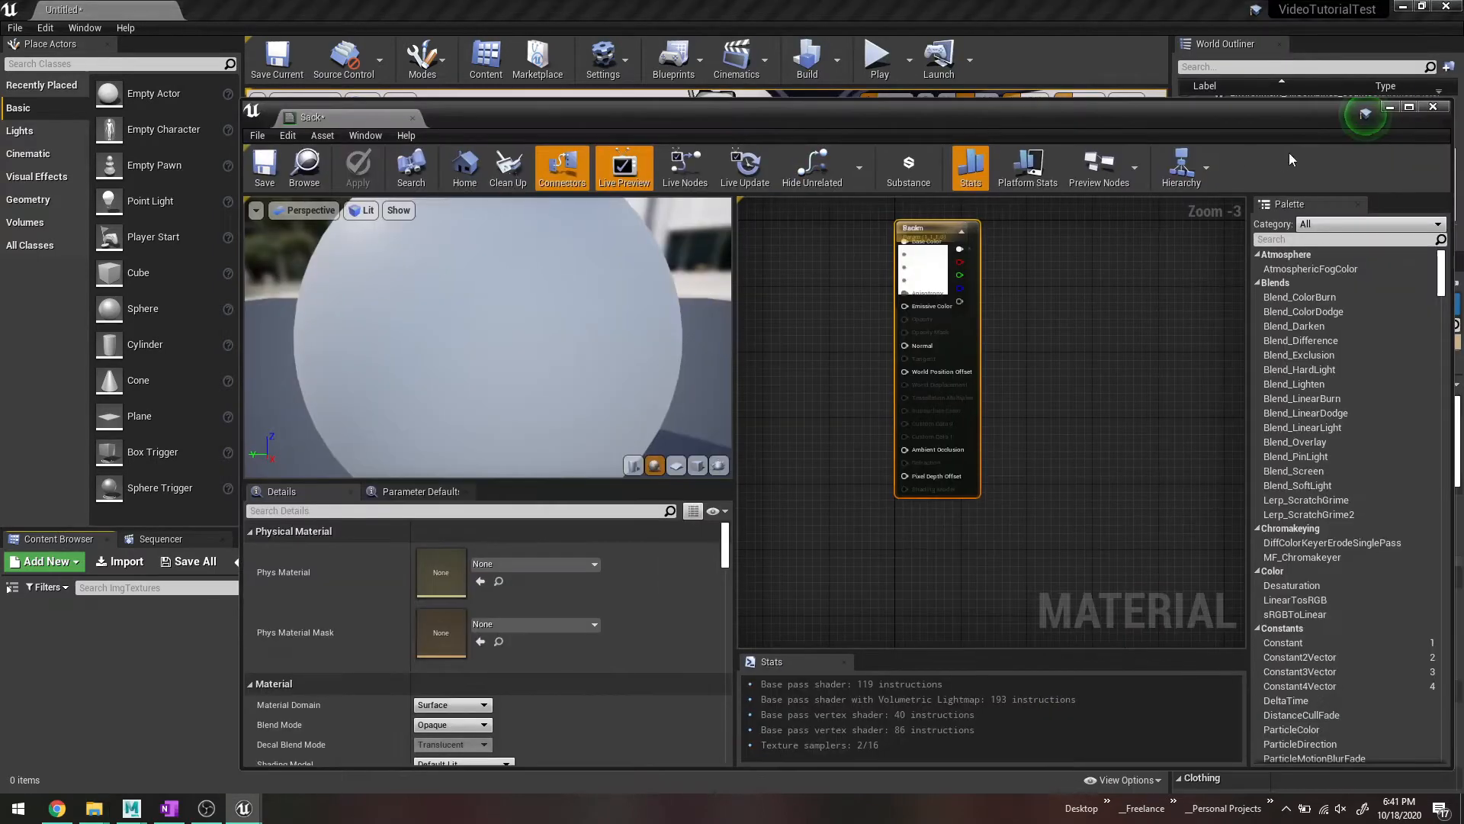
click(1431, 111)
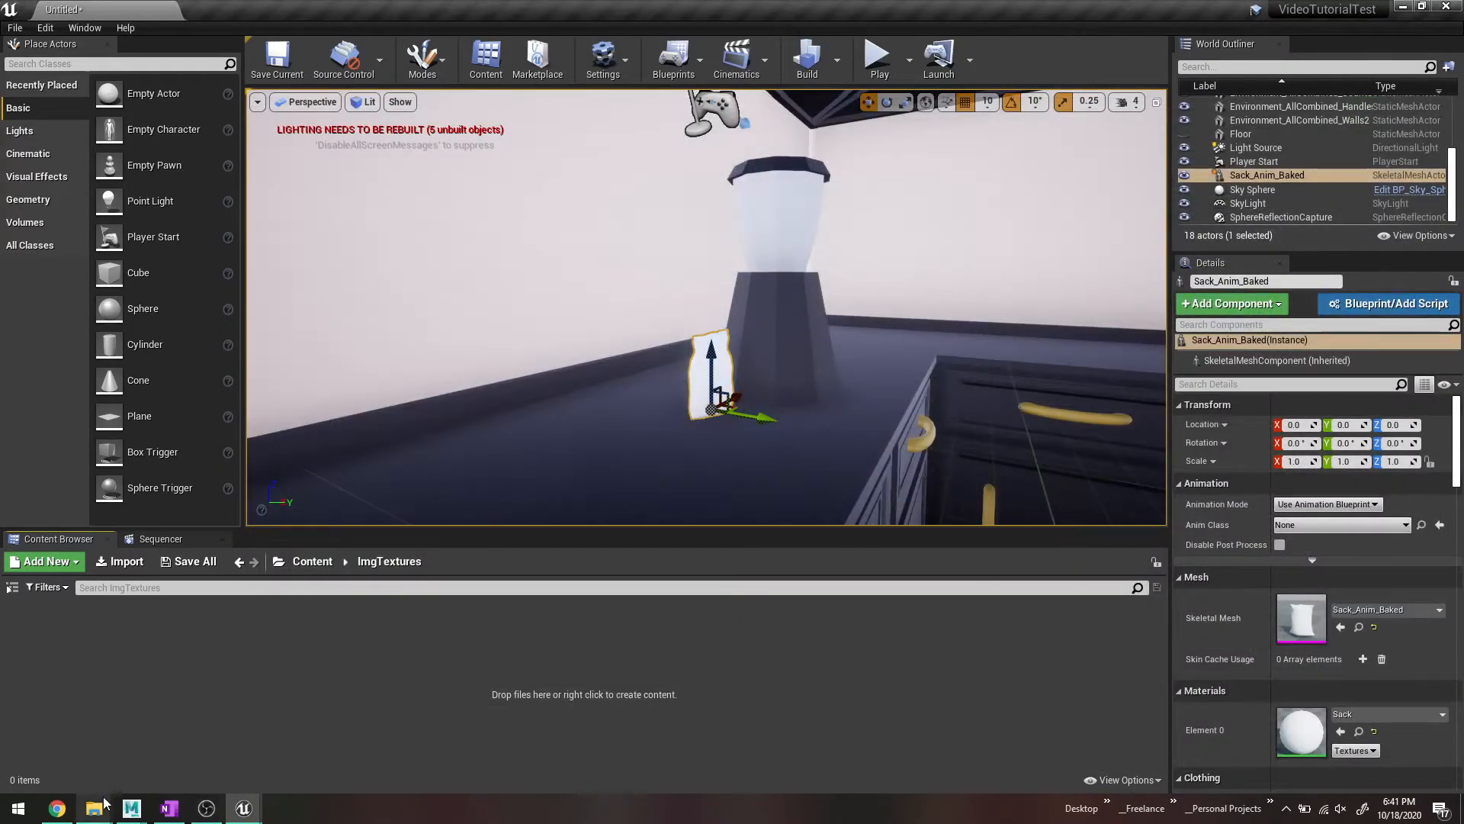
mouse_move(93, 807)
click(44, 744)
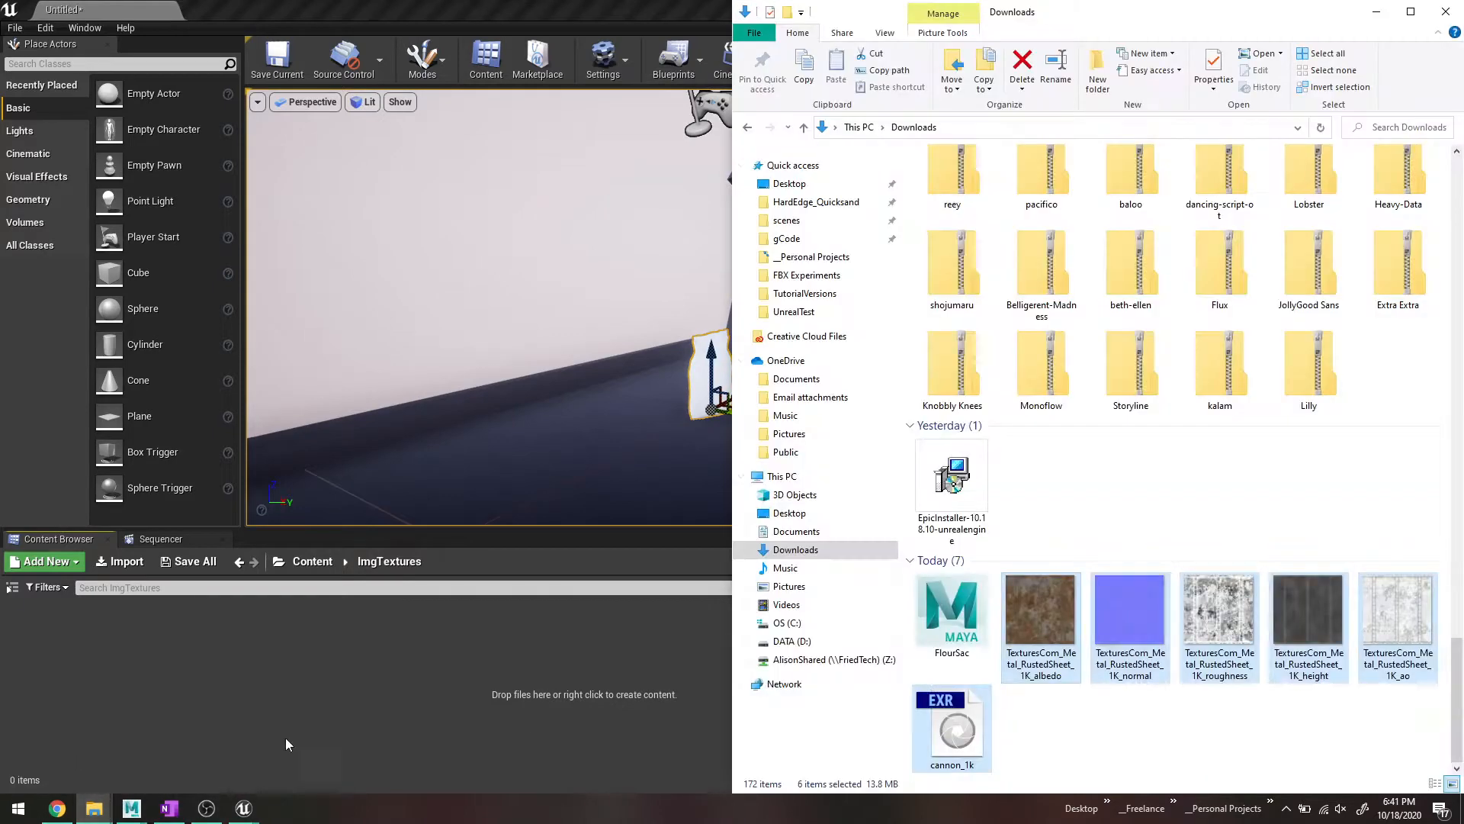
drag(1056, 615, 581, 700)
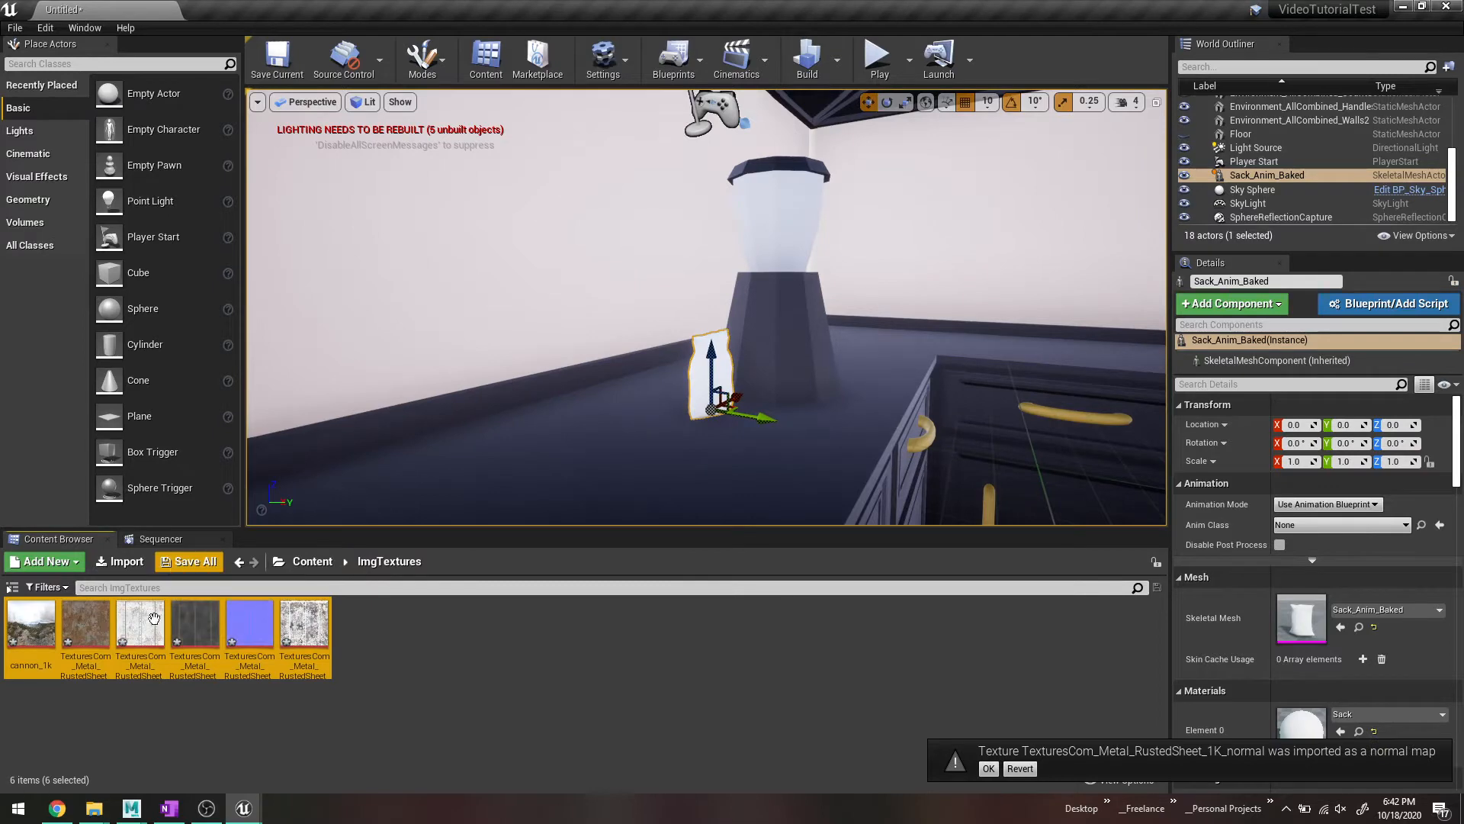
mouse_move(24, 645)
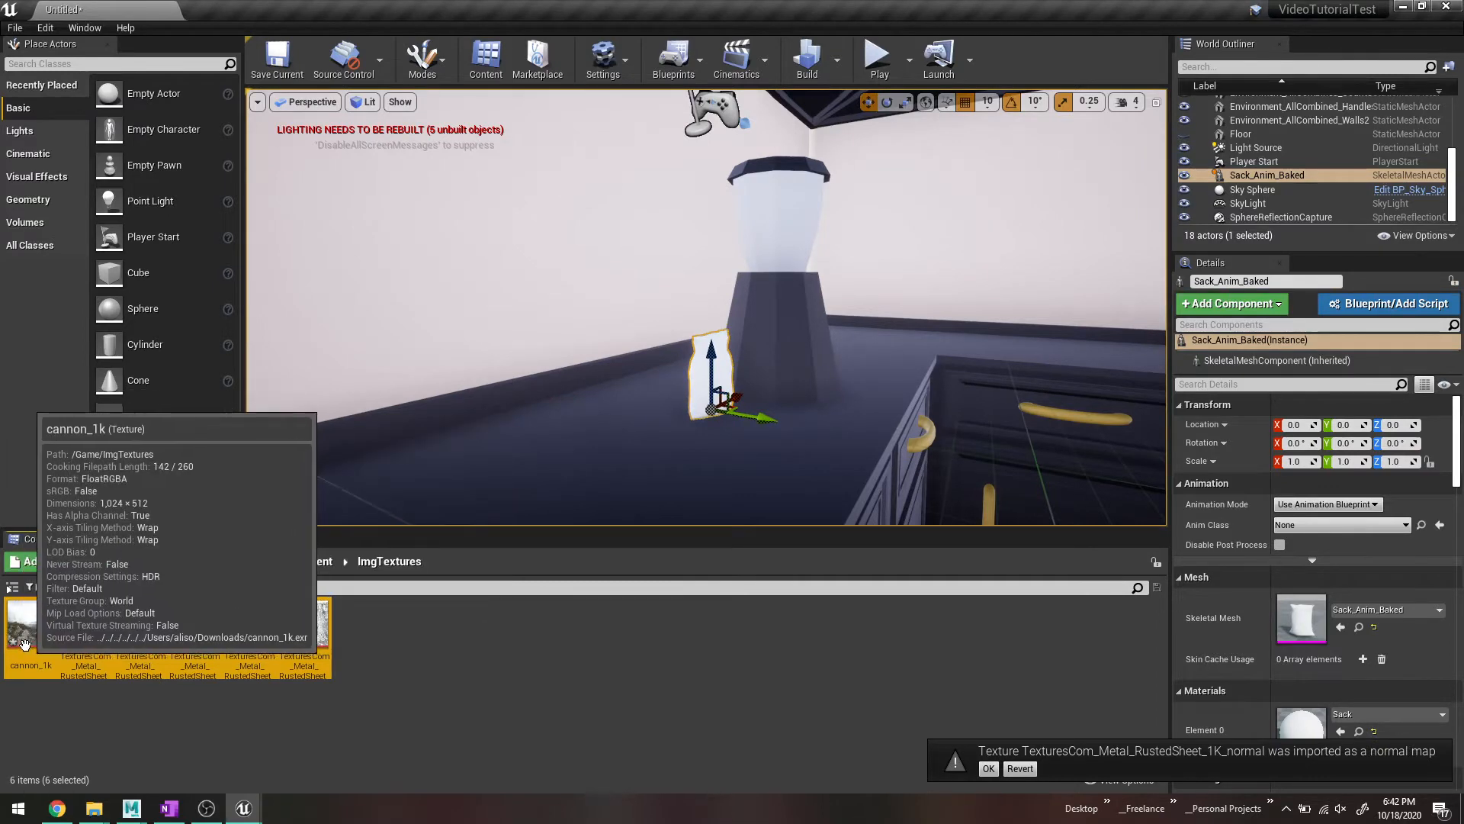
click(337, 717)
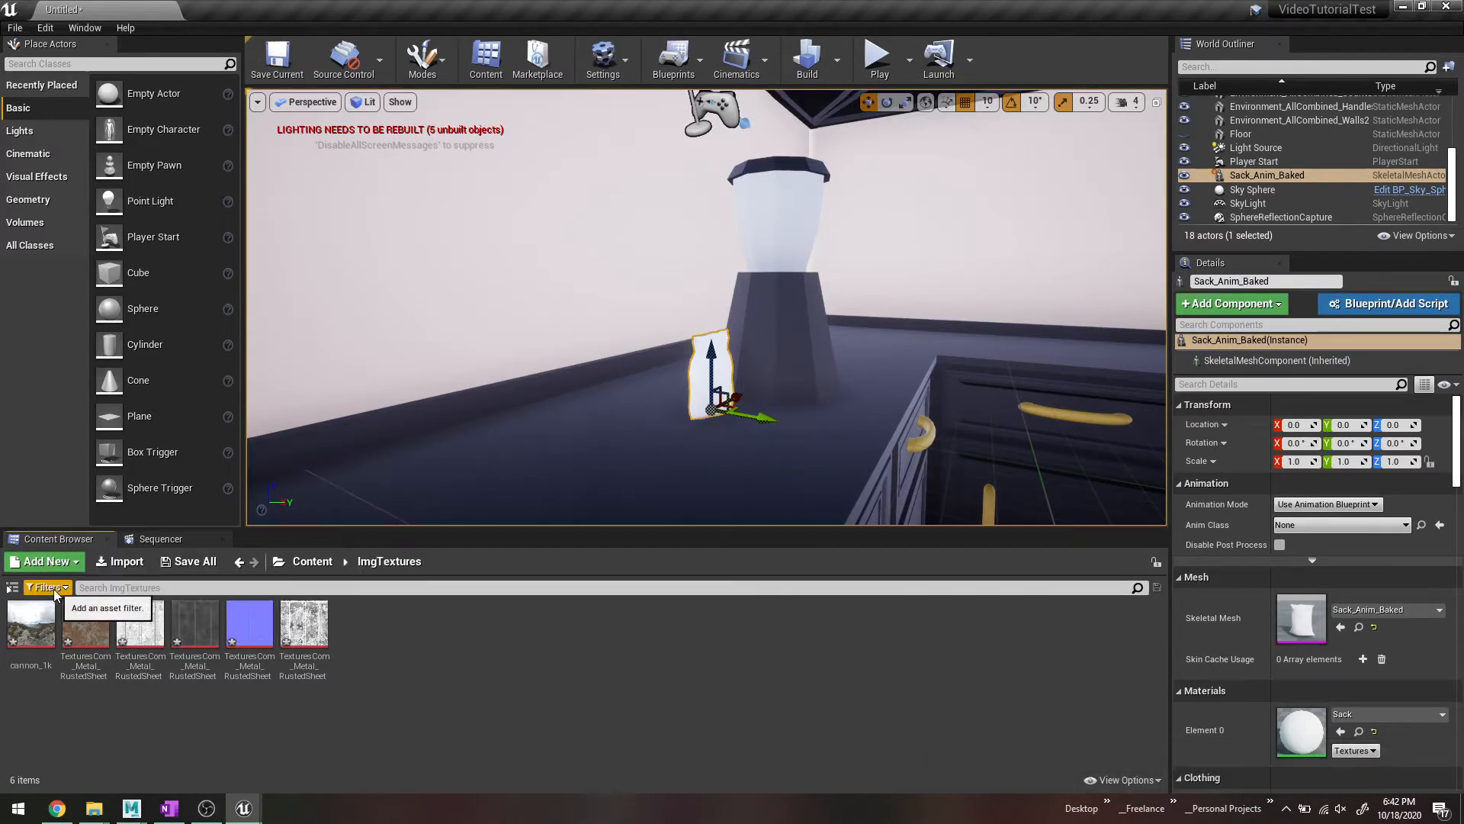
Step: Show the Content Browser's folder tree and reopen the Sack material from the Content folder
click(12, 588)
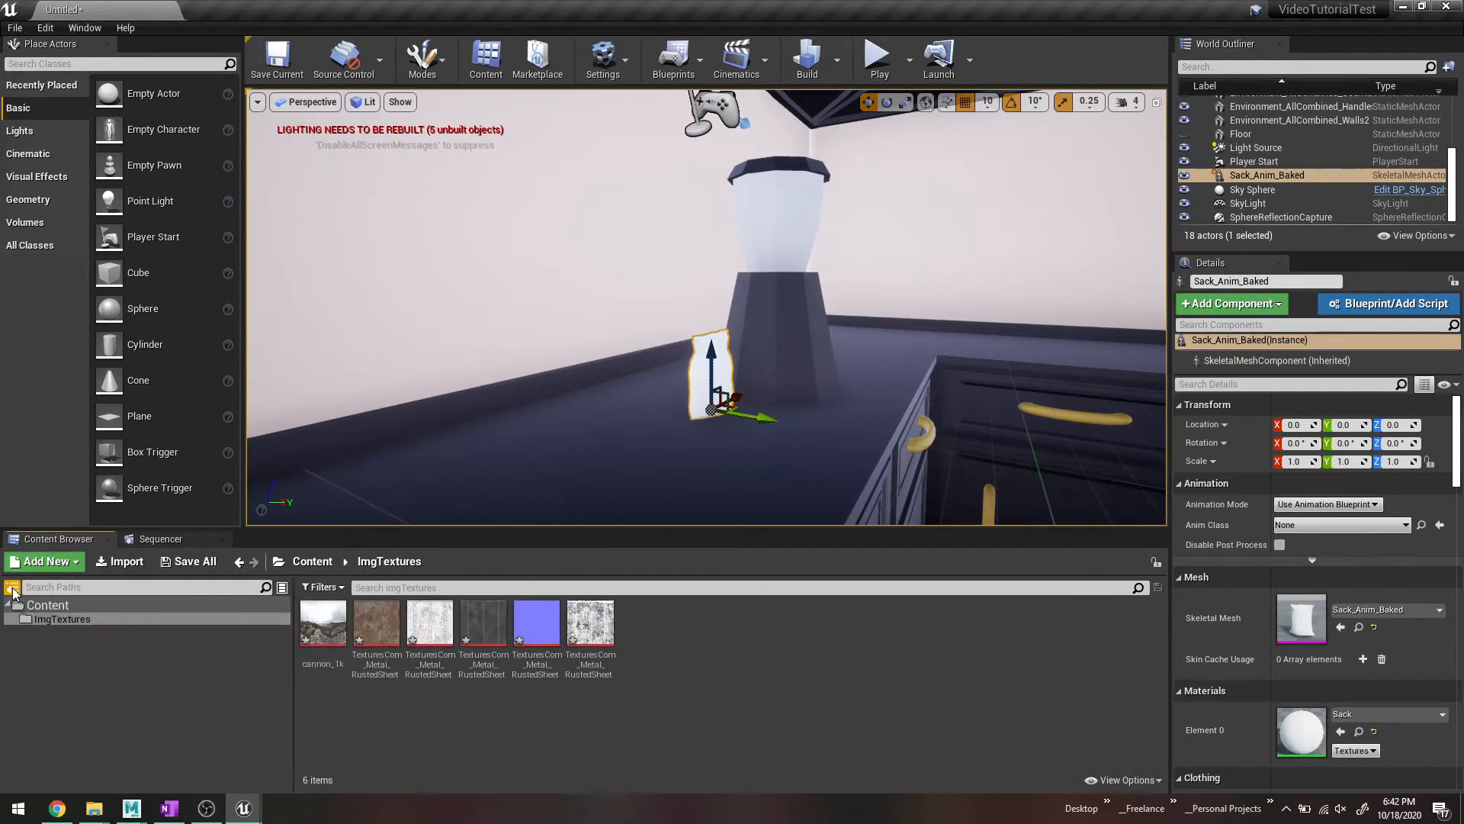
click(48, 604)
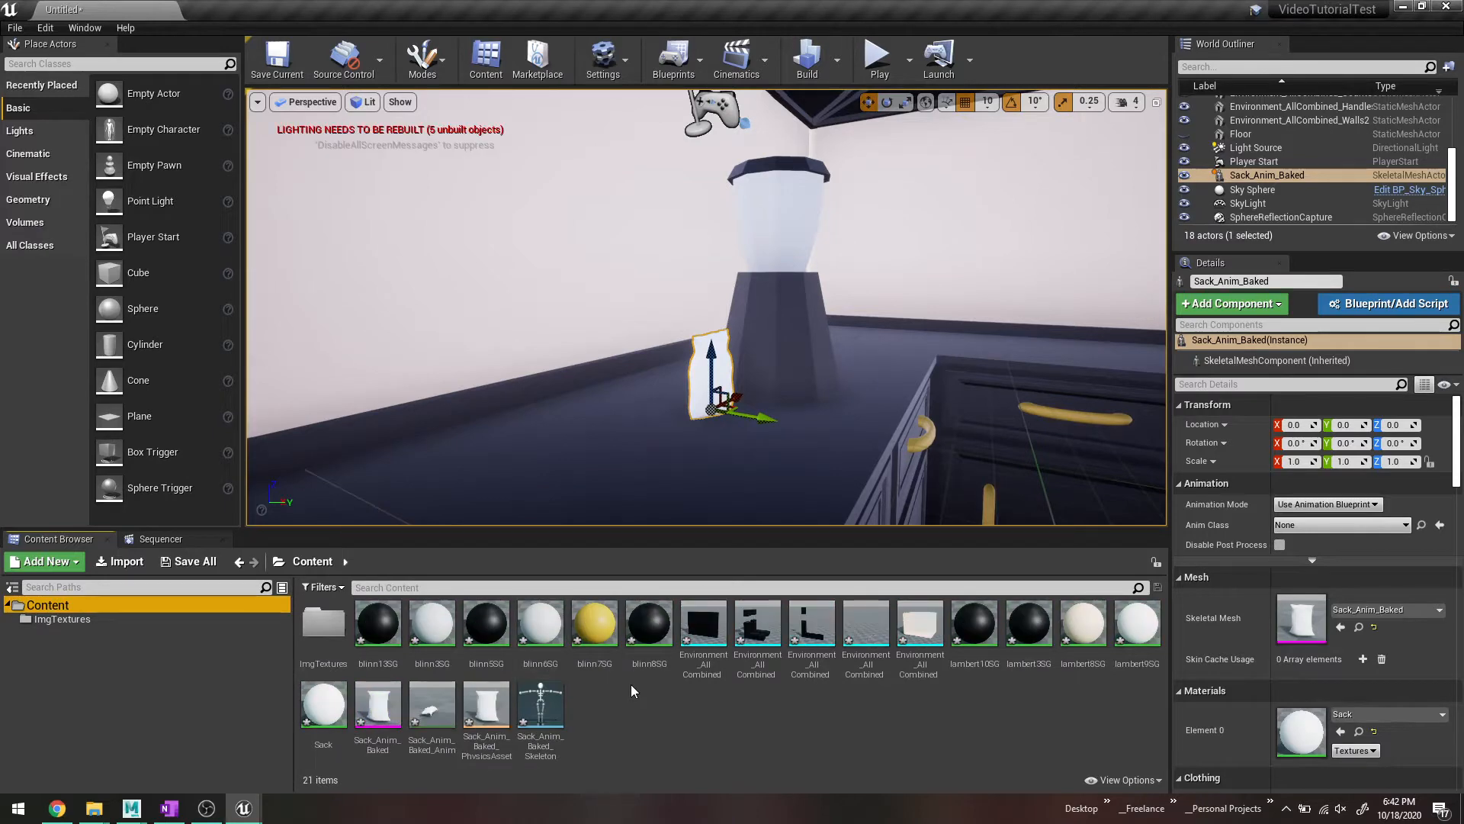
drag(334, 700, 327, 701)
click(206, 808)
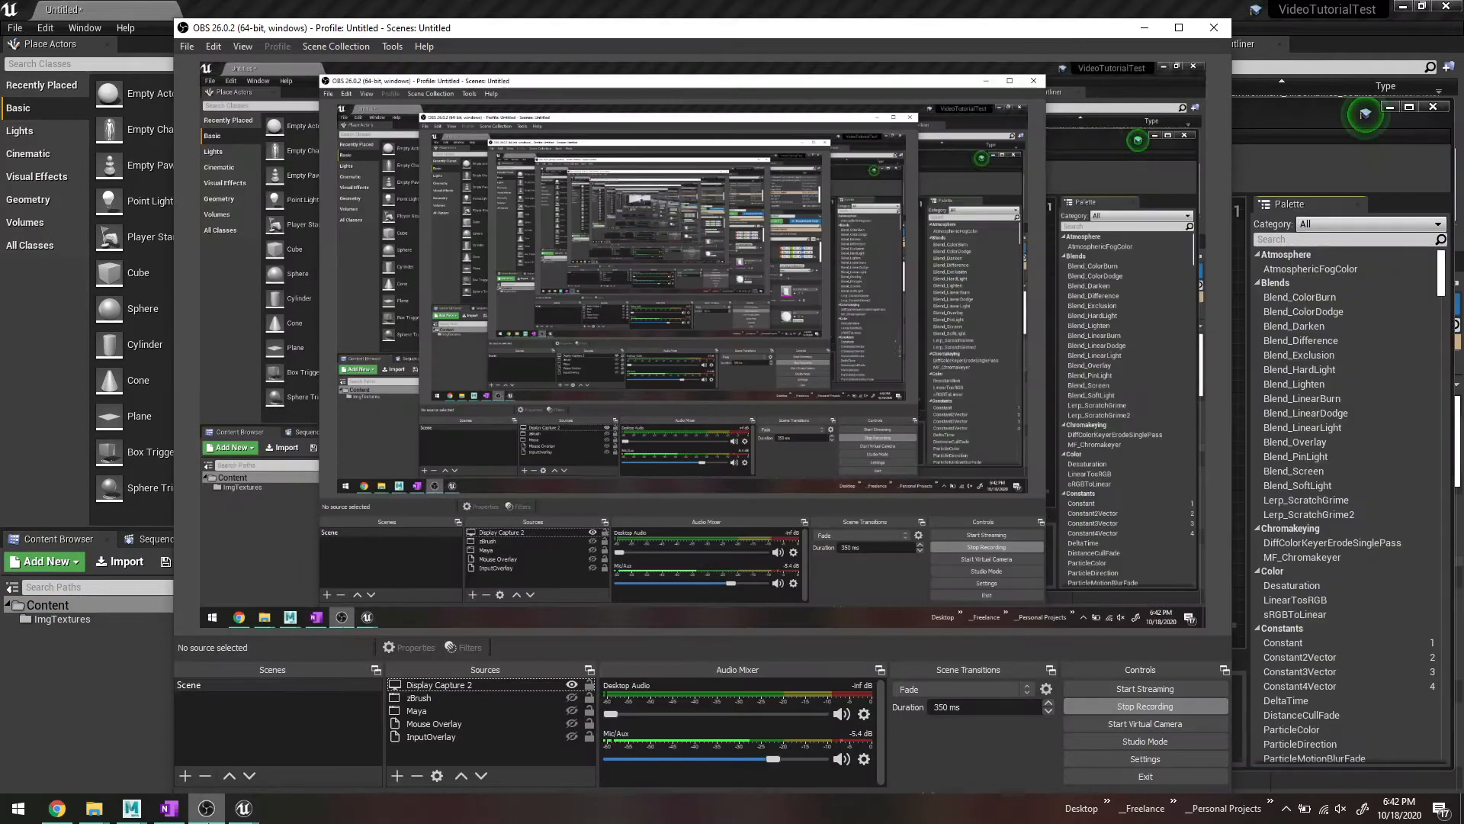
click(1143, 27)
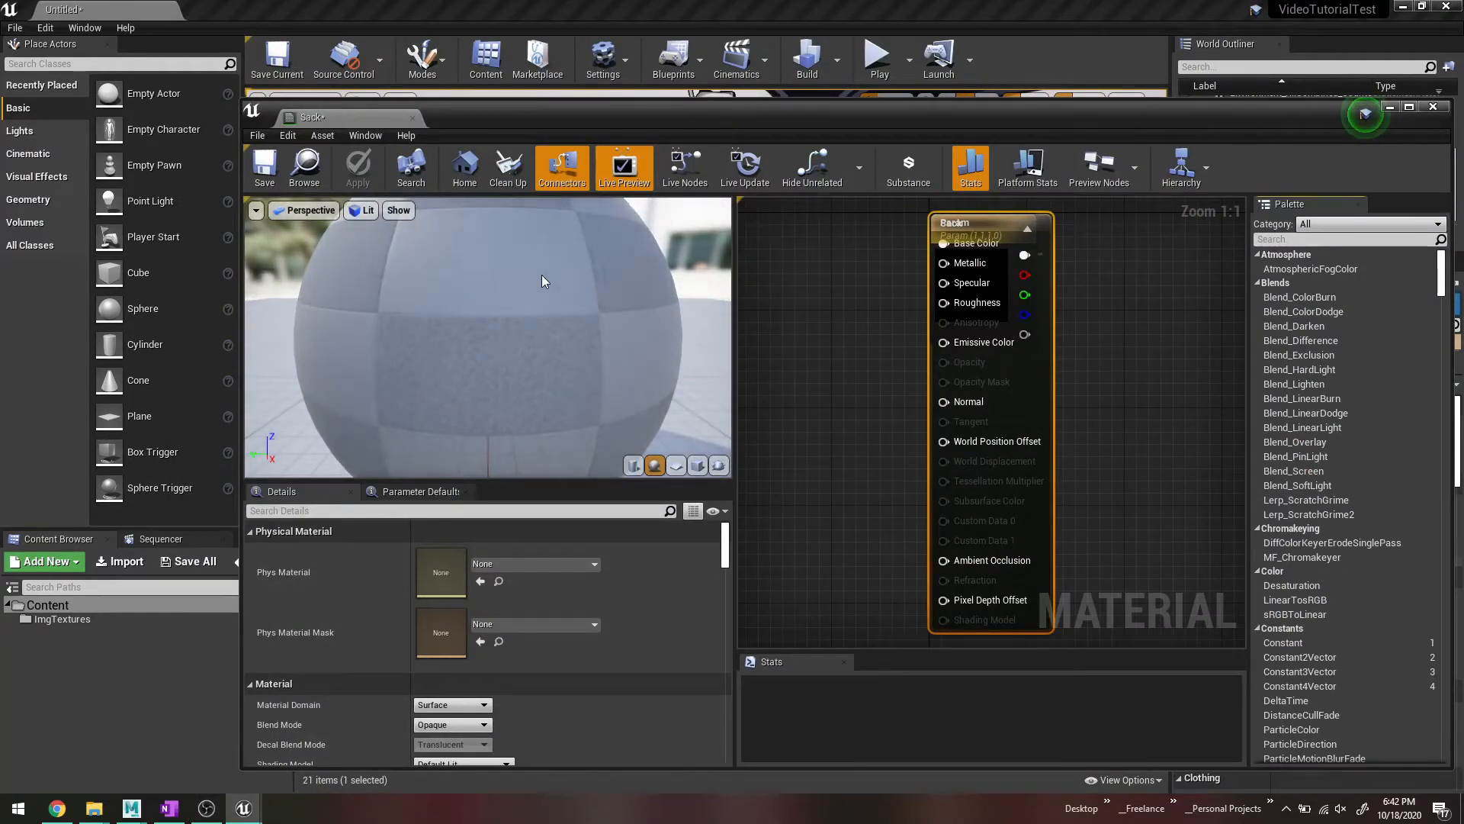
scroll(541, 276, down, 5)
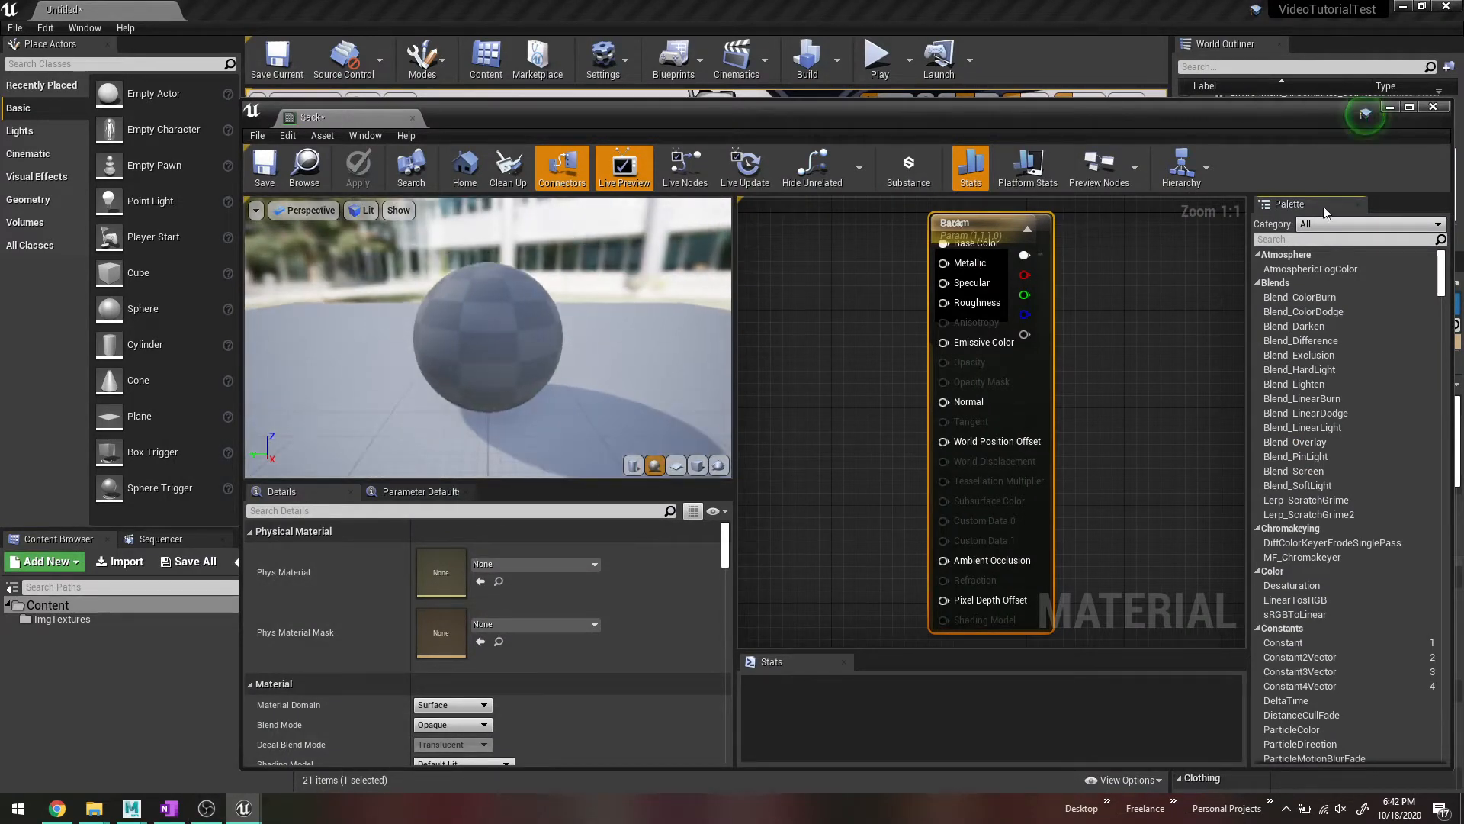
Step: Separate the overlapping Sack and Param nodes in the material graph and delete the Param node
drag(1010, 228, 1168, 251)
drag(971, 239, 932, 273)
right_click(930, 269)
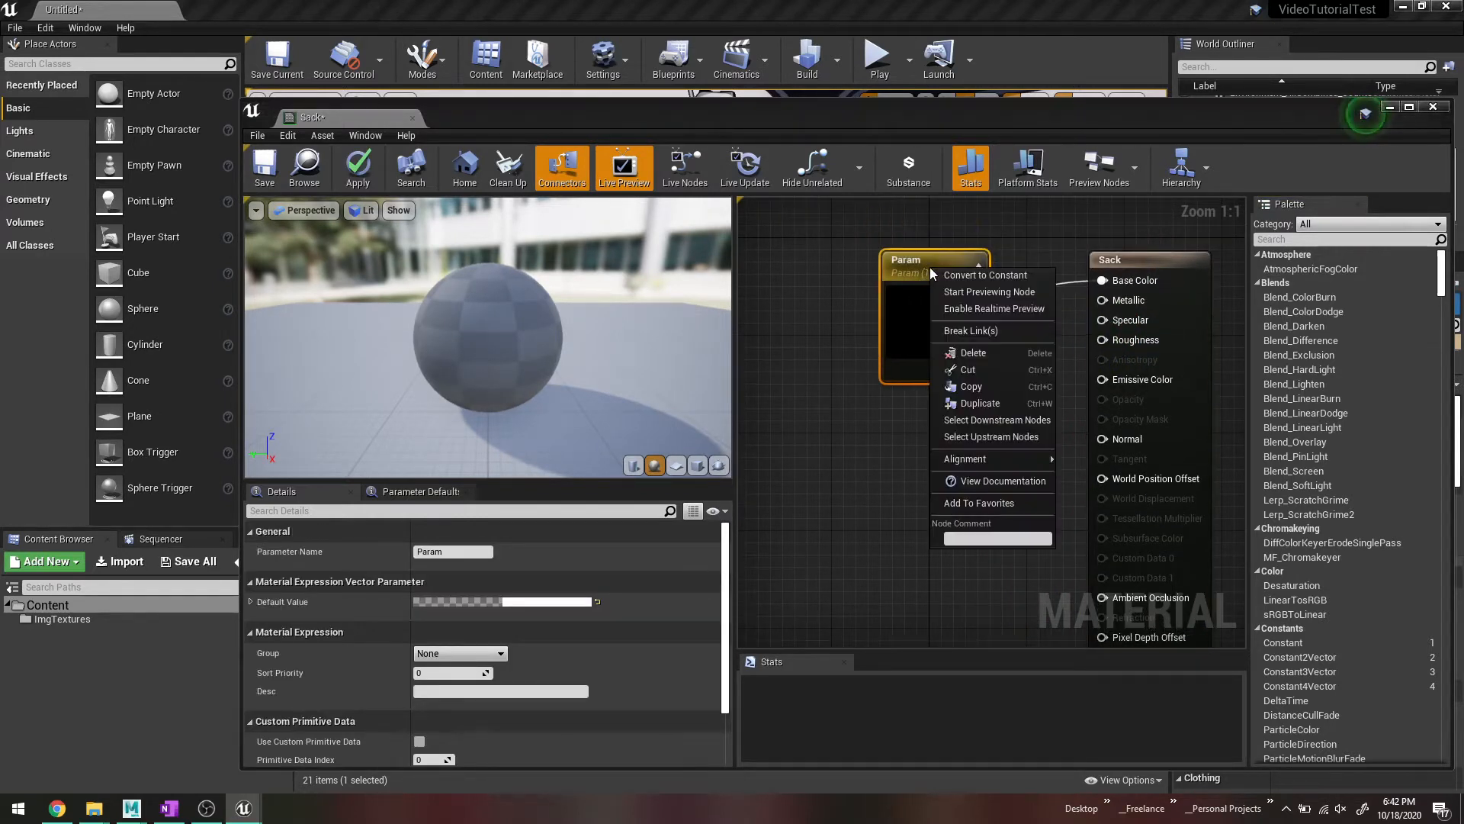
click(1006, 353)
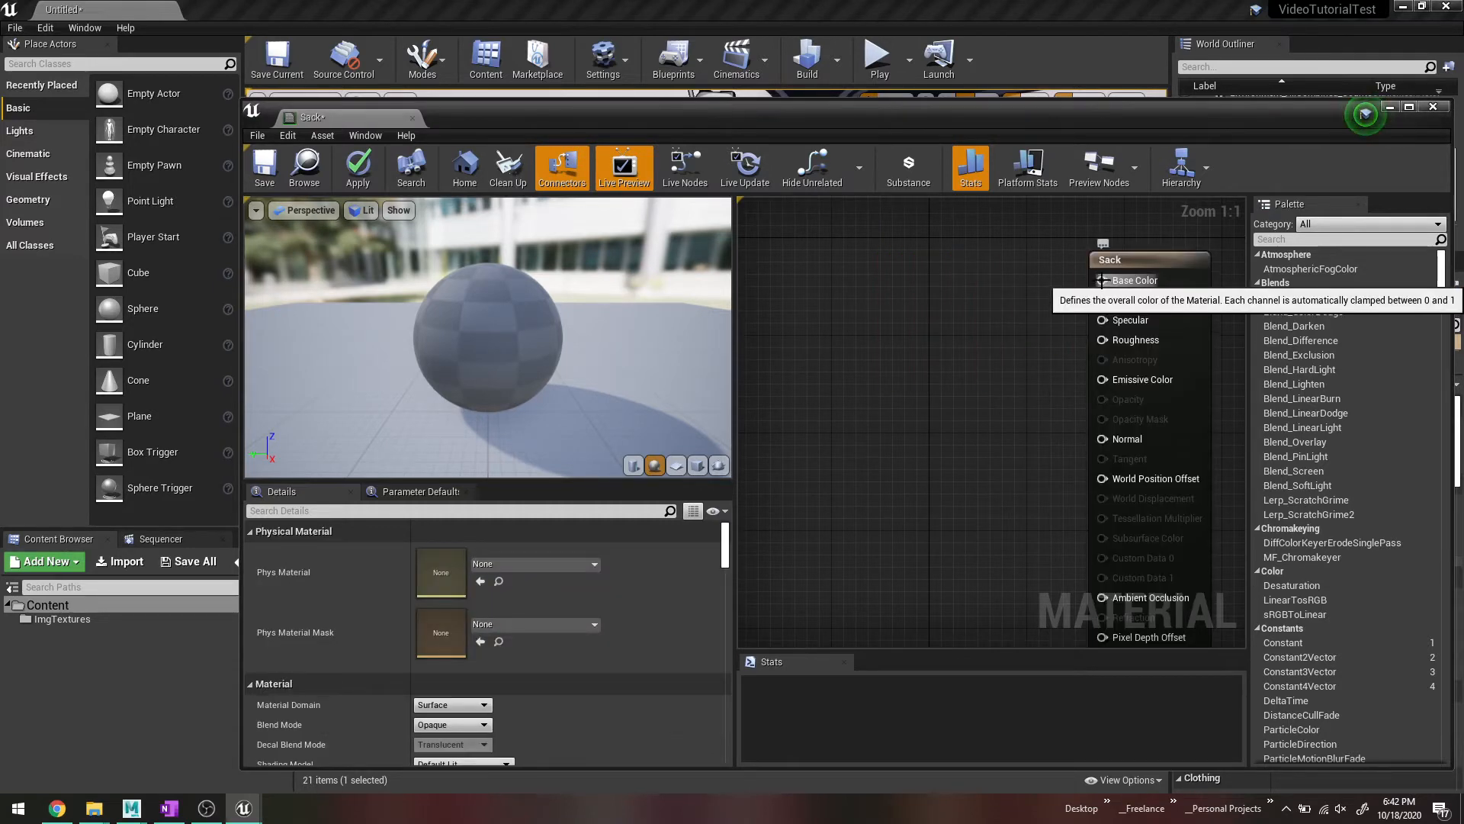
Step: Add a TextureSample node to the graph and connect its RGB output to the Sack material's Base Color
right_click(847, 326)
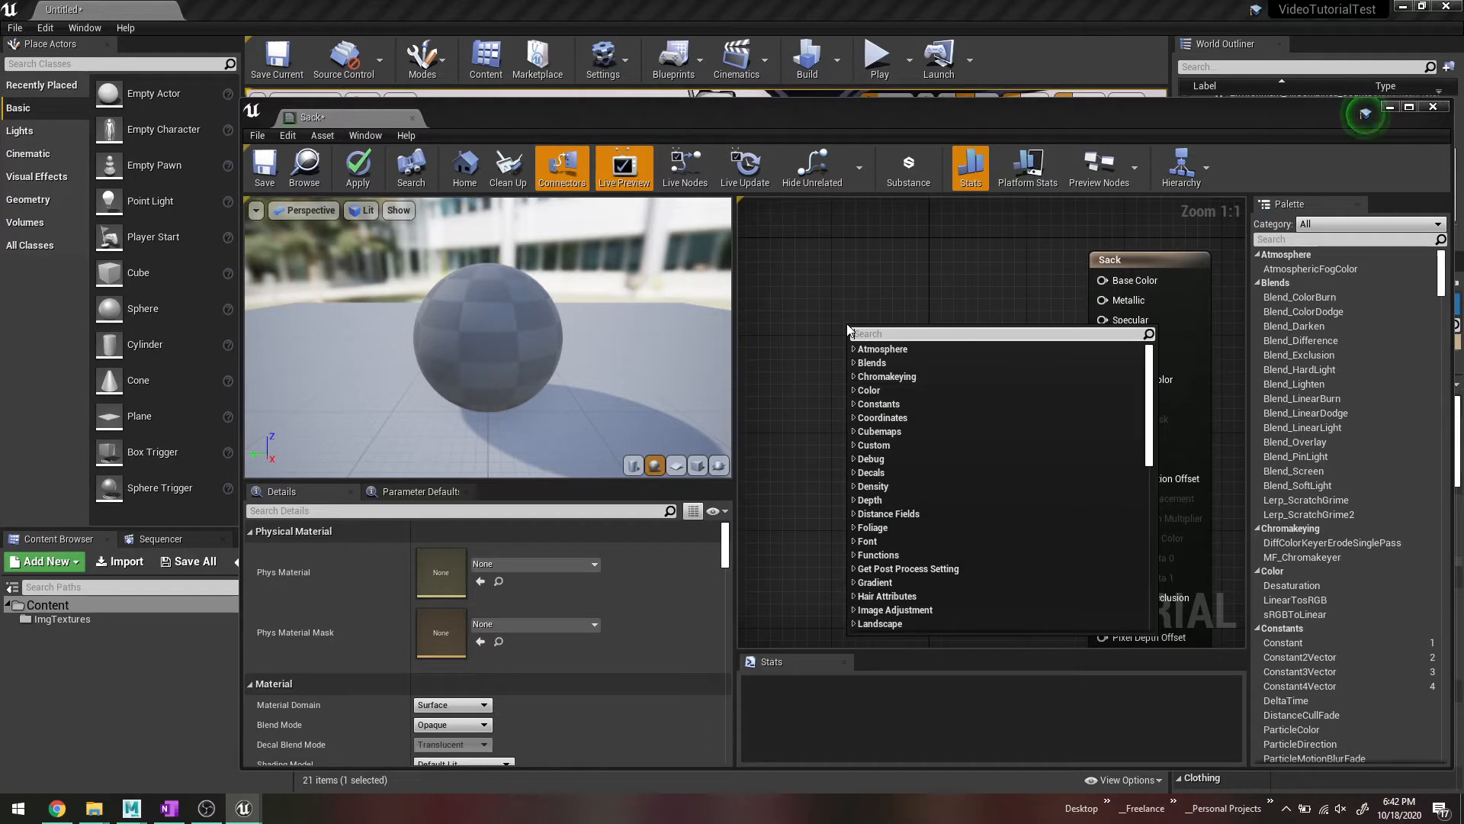
click(844, 313)
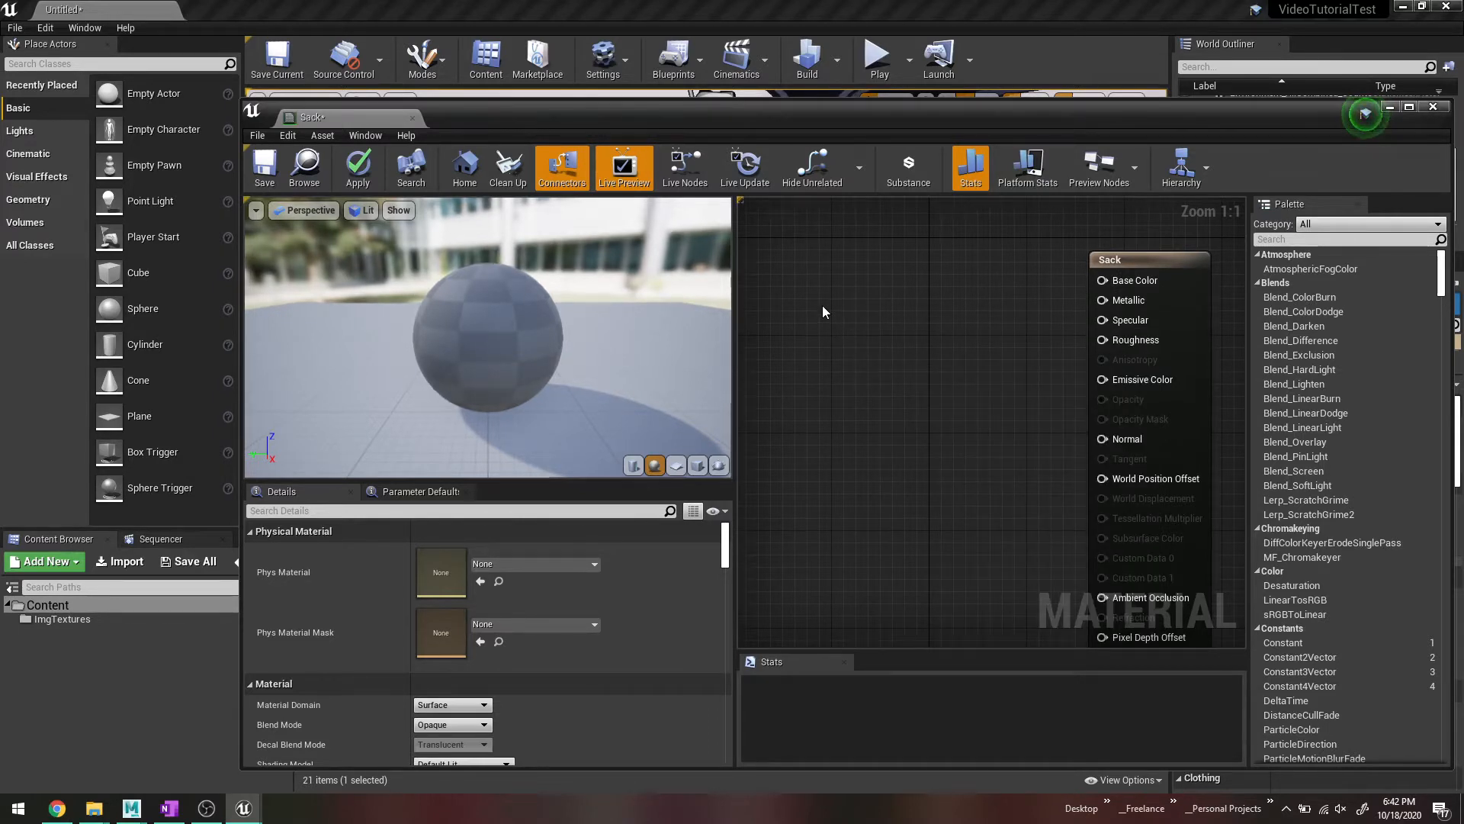
right_click(820, 309)
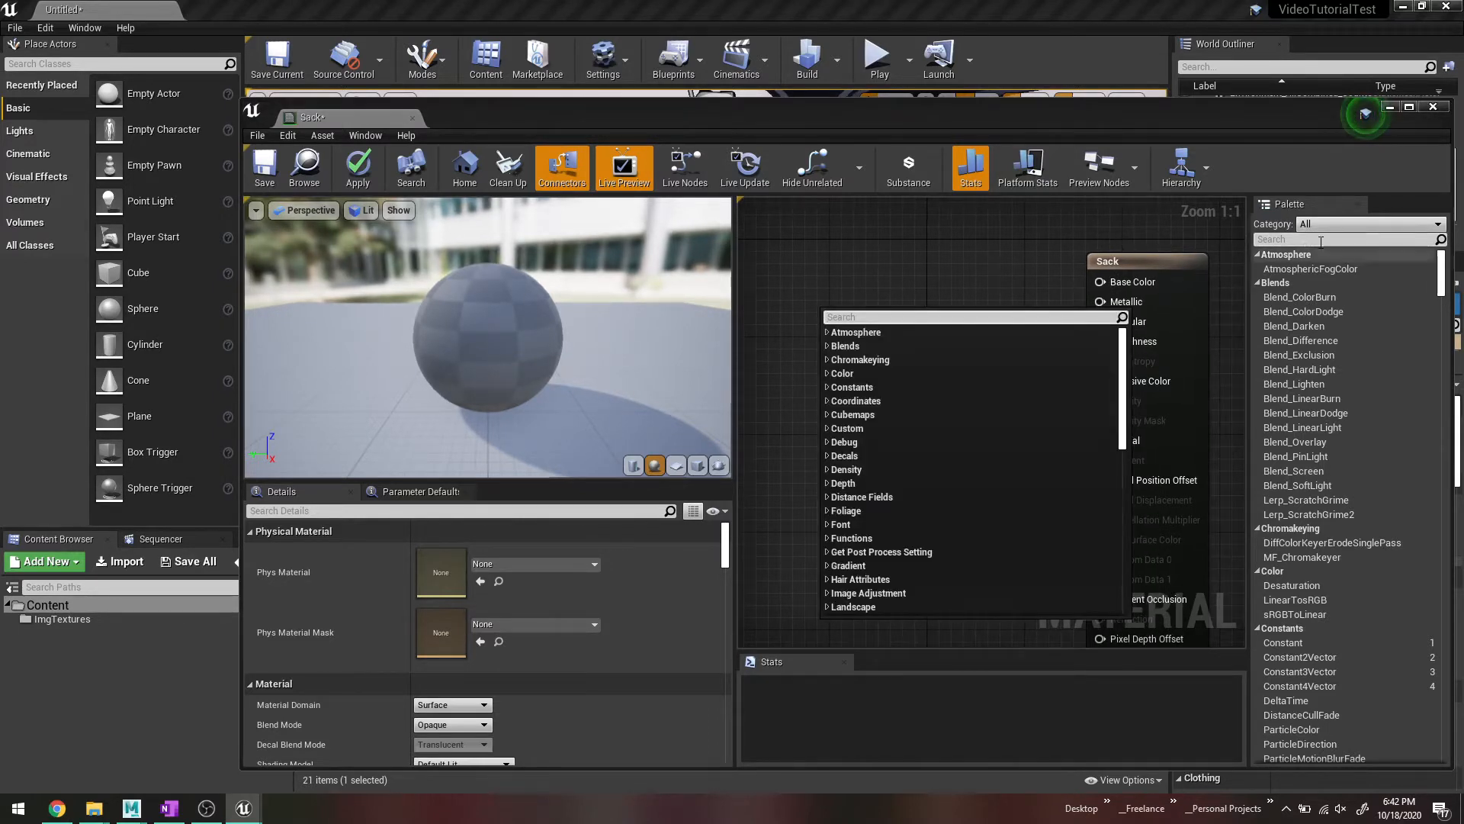
text(textir)
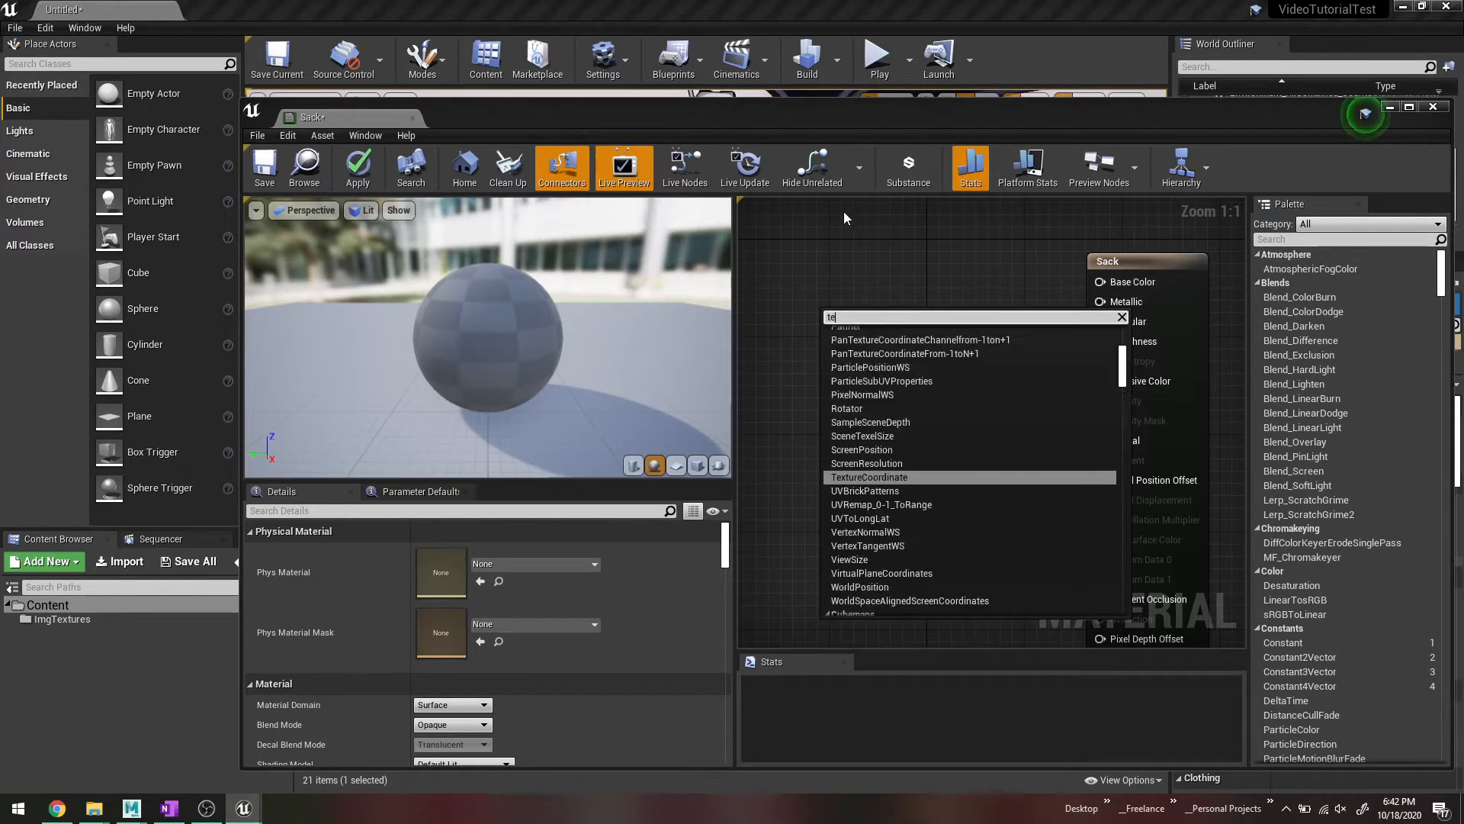
key(BackSpace)
key(BackSpace)
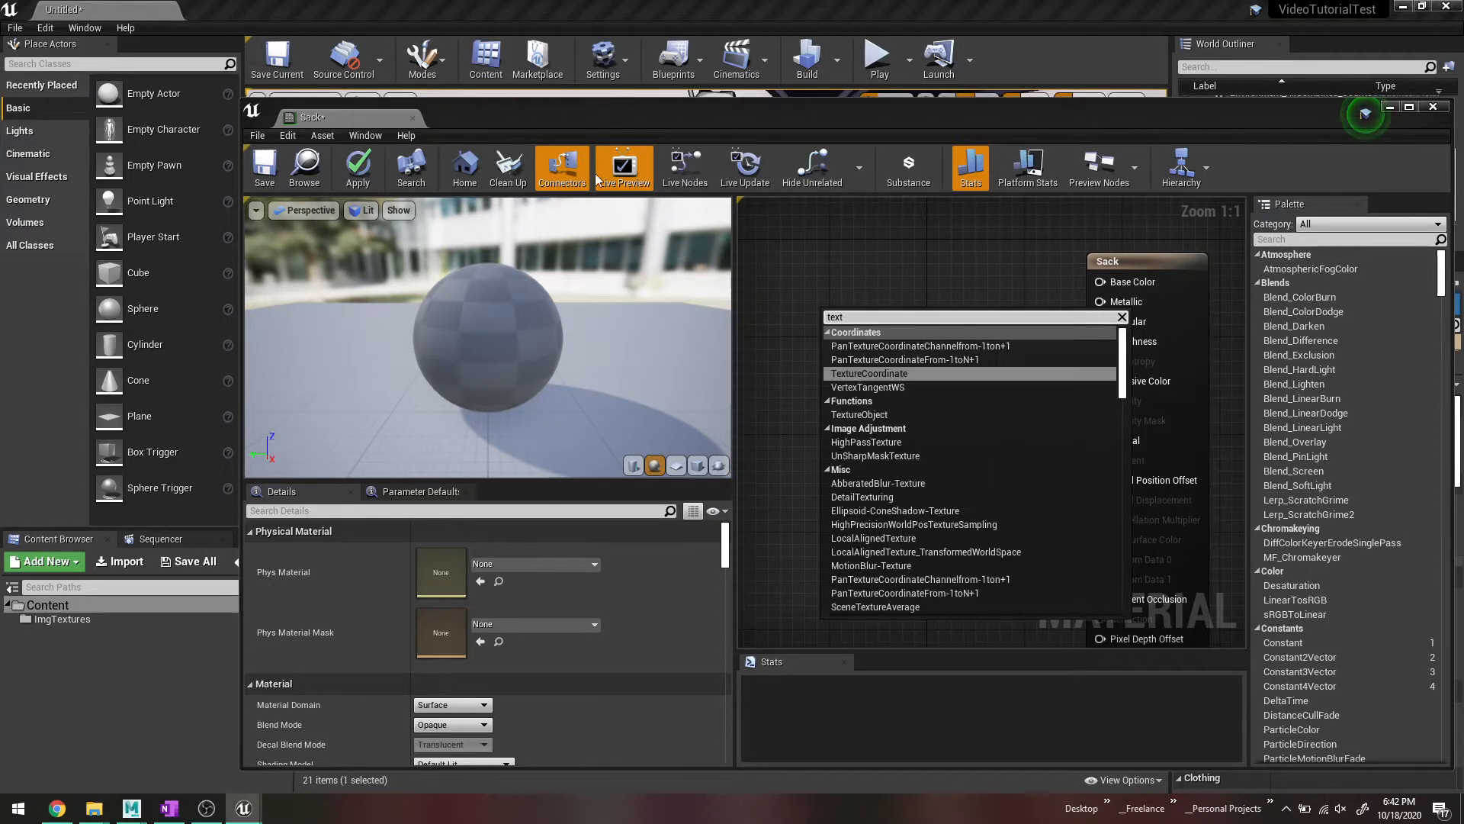
text(ure)
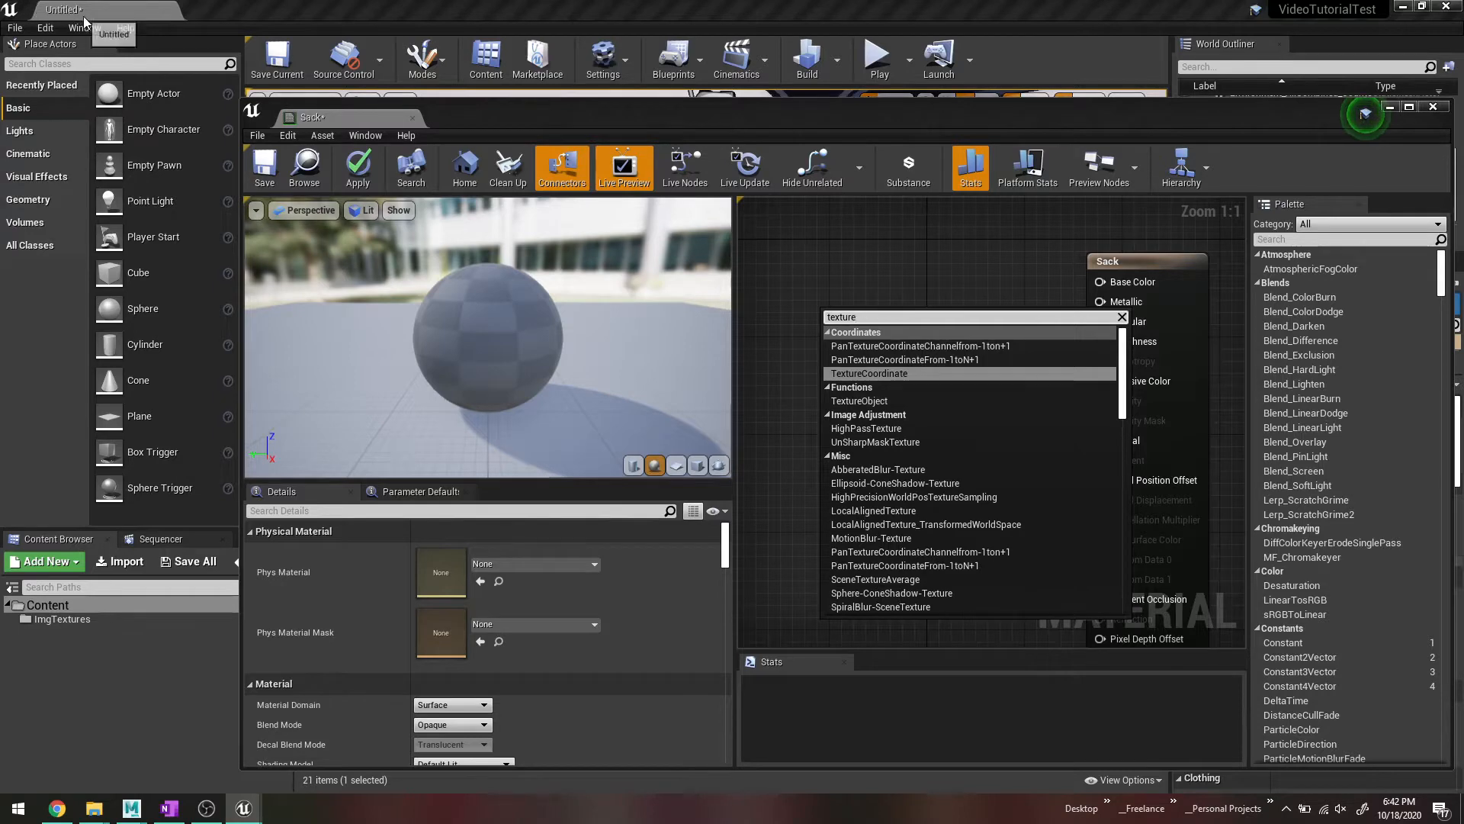
text(sample)
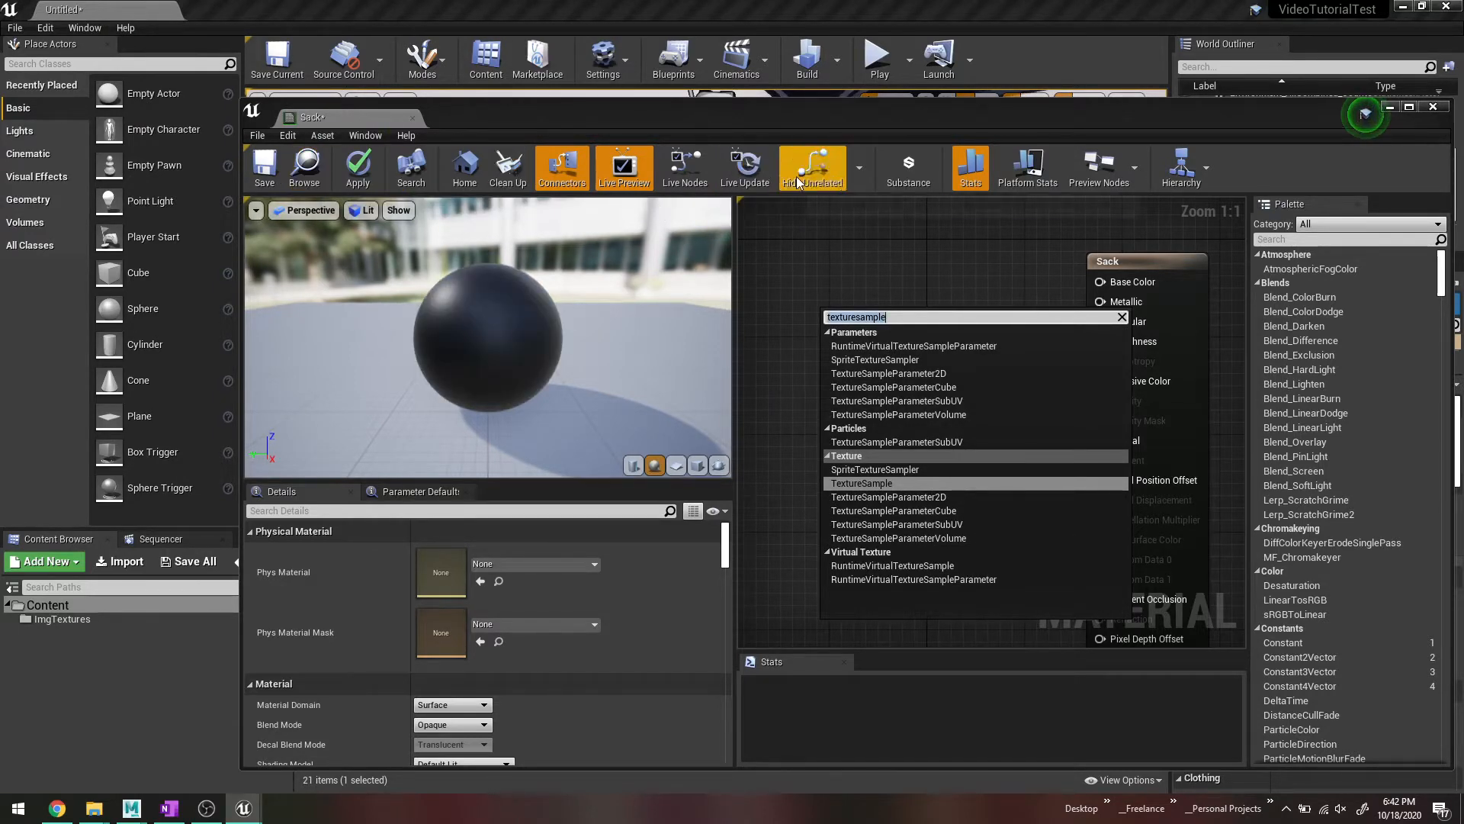
key(Return)
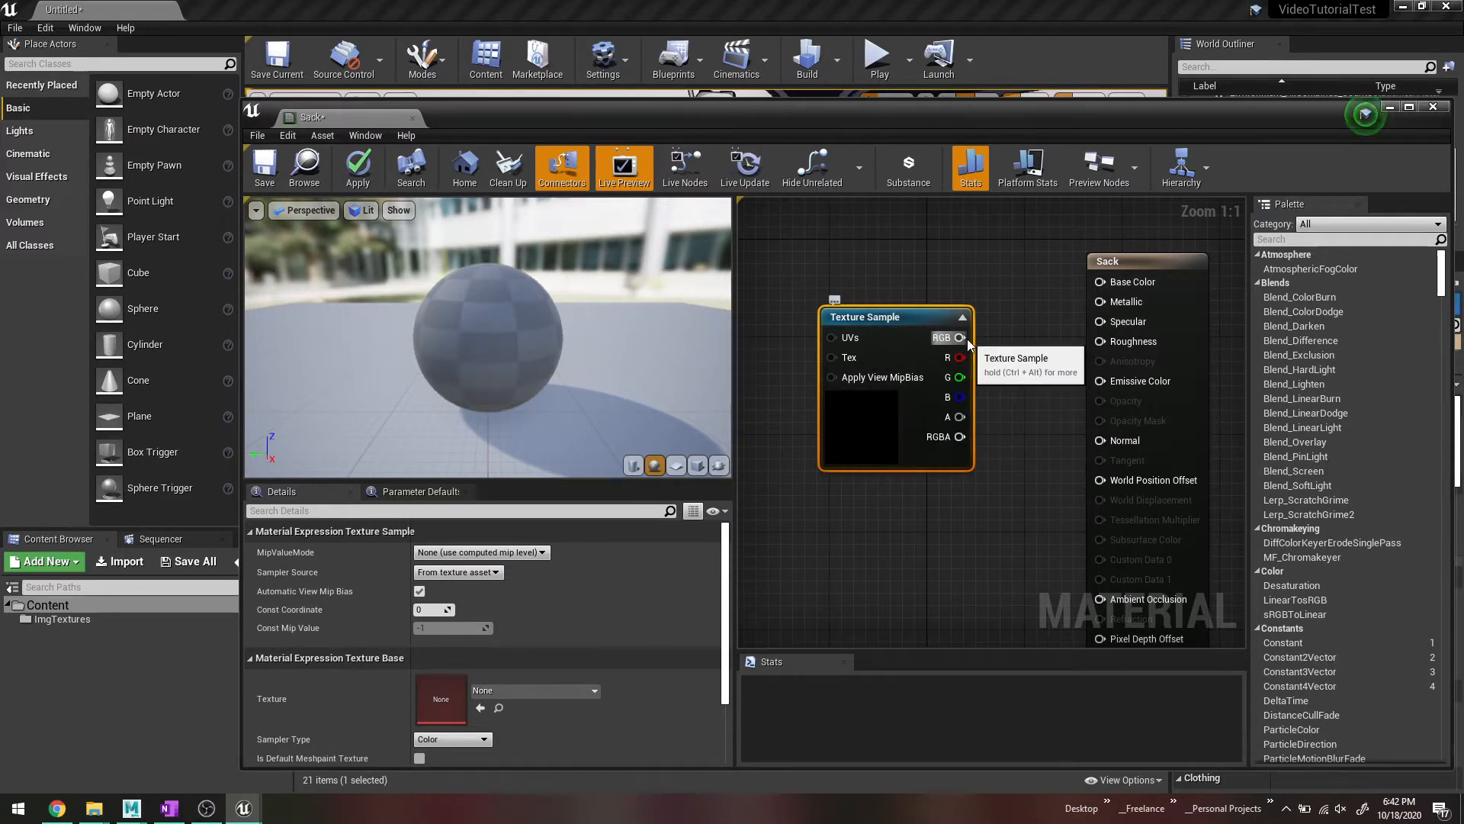
drag(966, 339, 1101, 282)
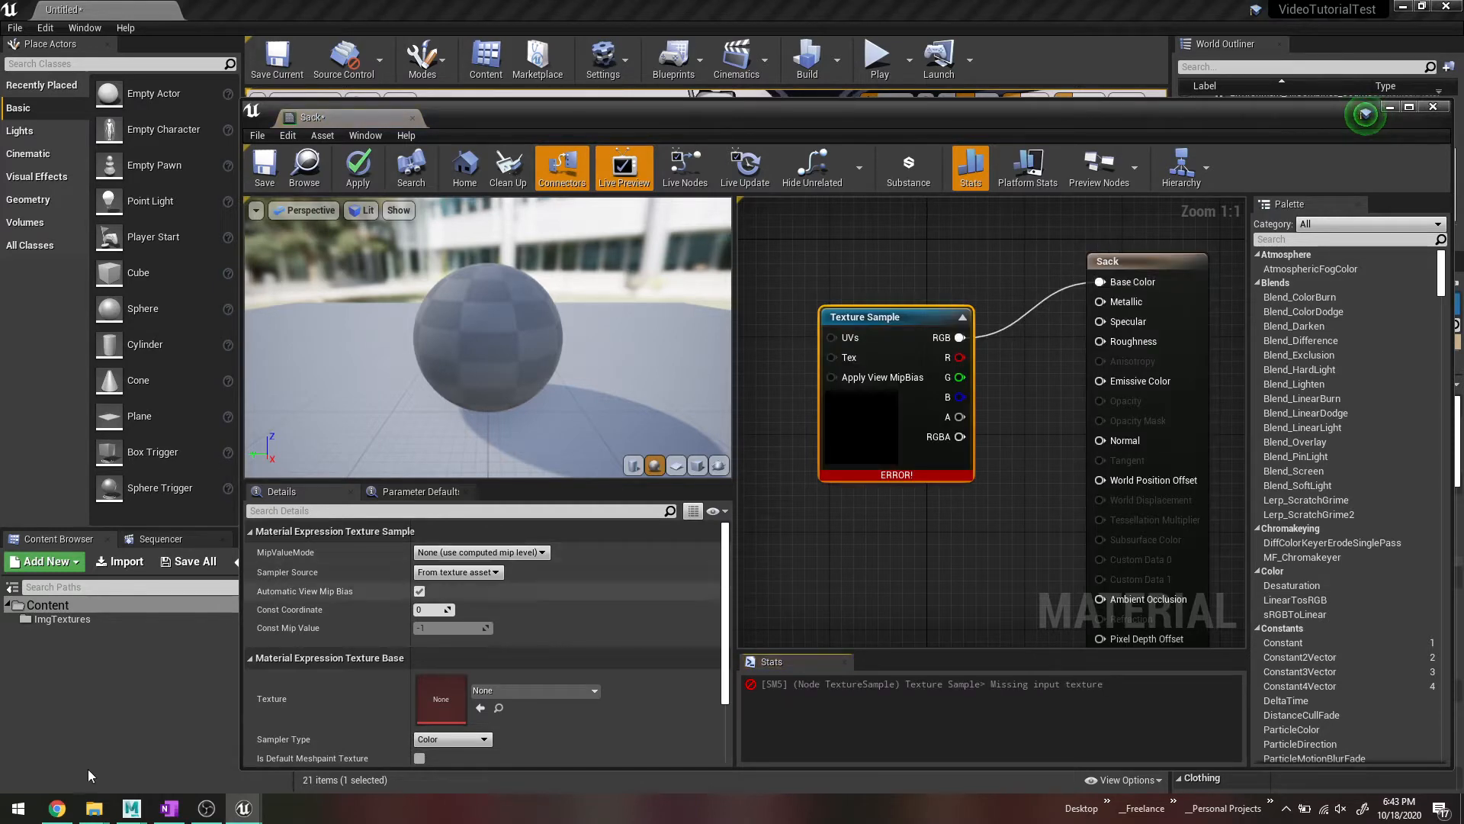
Step: Abort applying the Sack material and assign the TexturesCom_Metal_RustedSheet_1K_albedo texture to the Texture Sample node
click(357, 166)
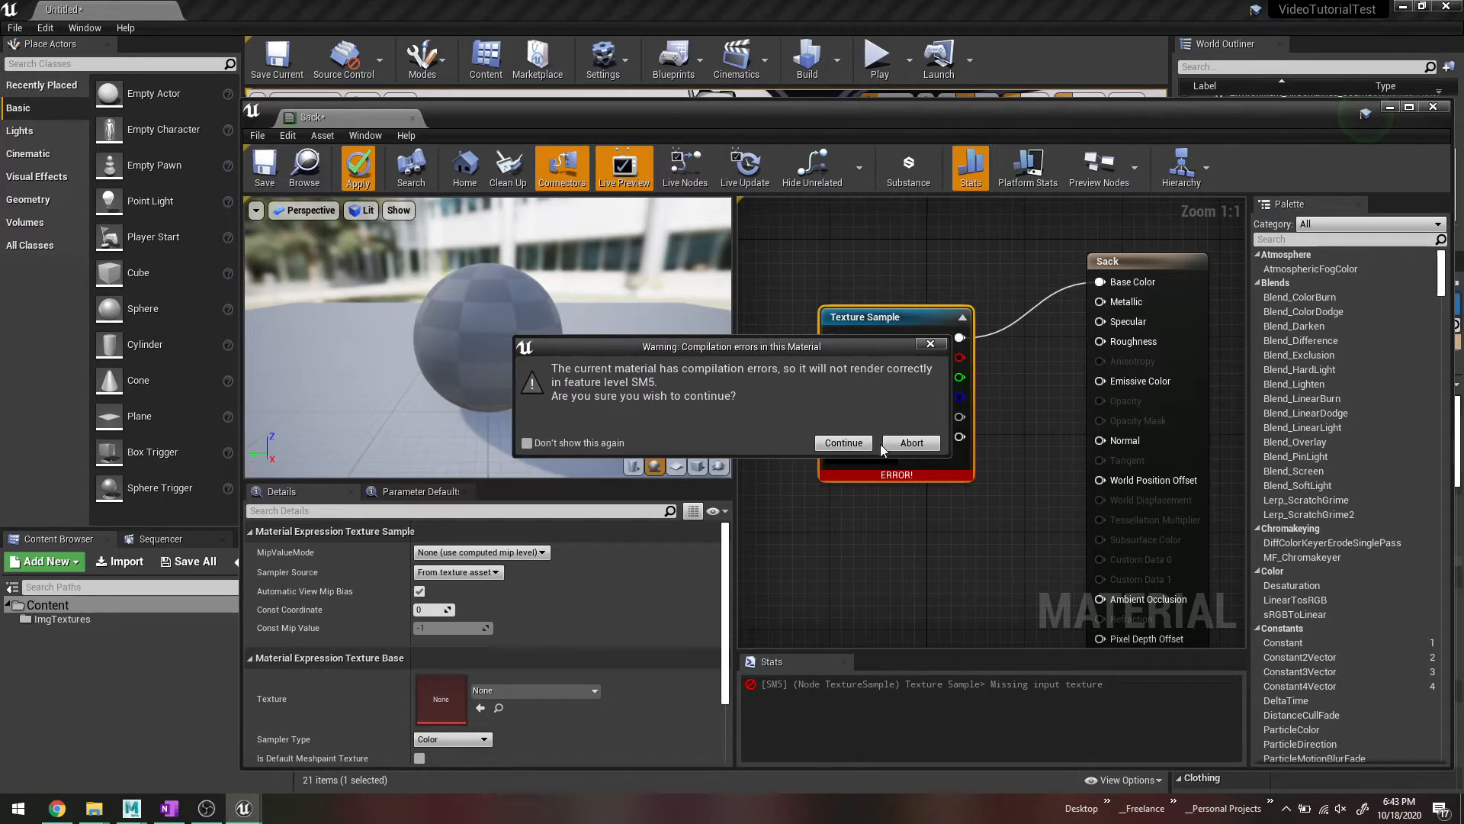
click(902, 442)
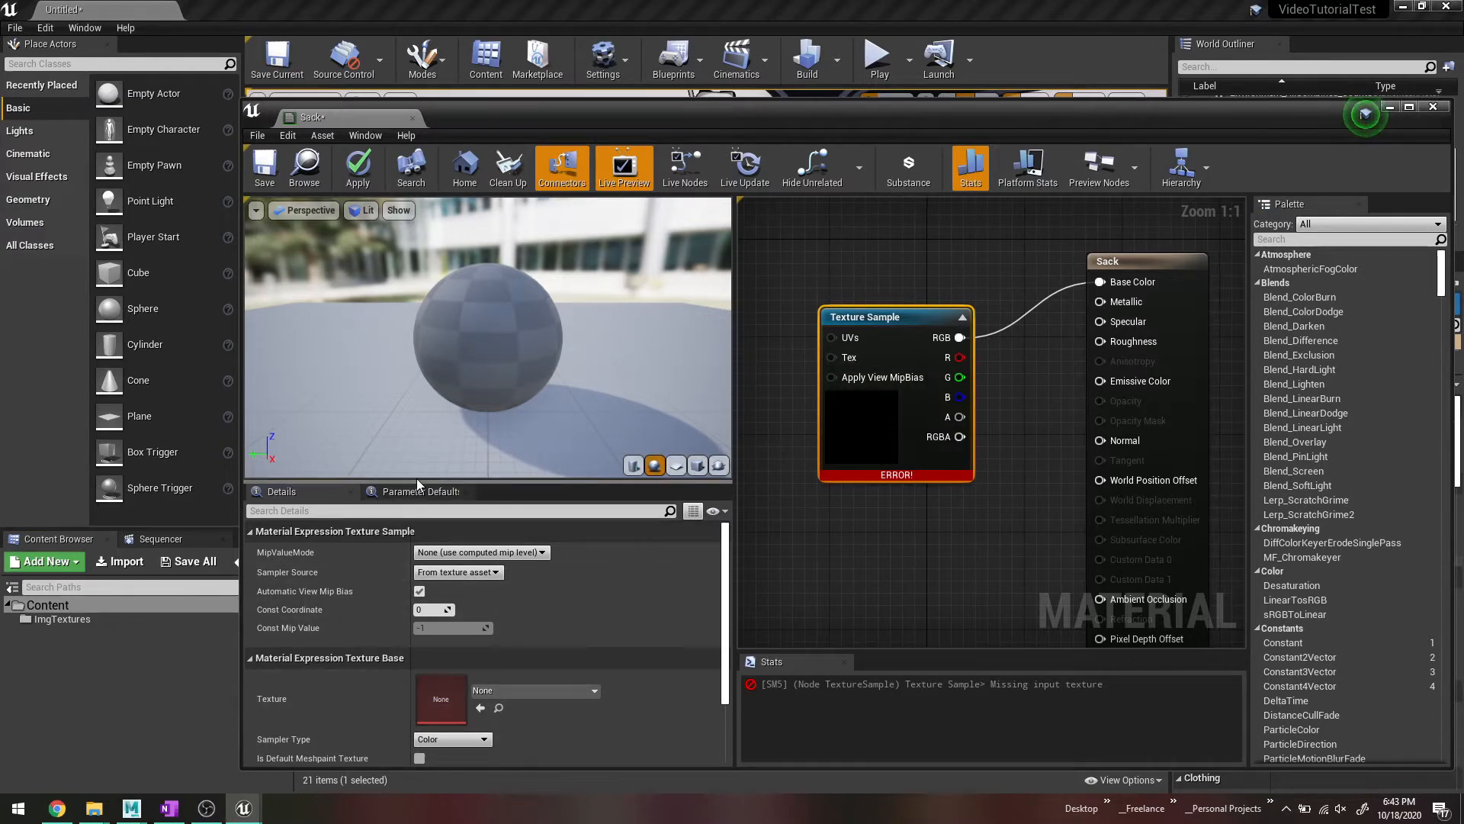
drag(417, 481, 417, 413)
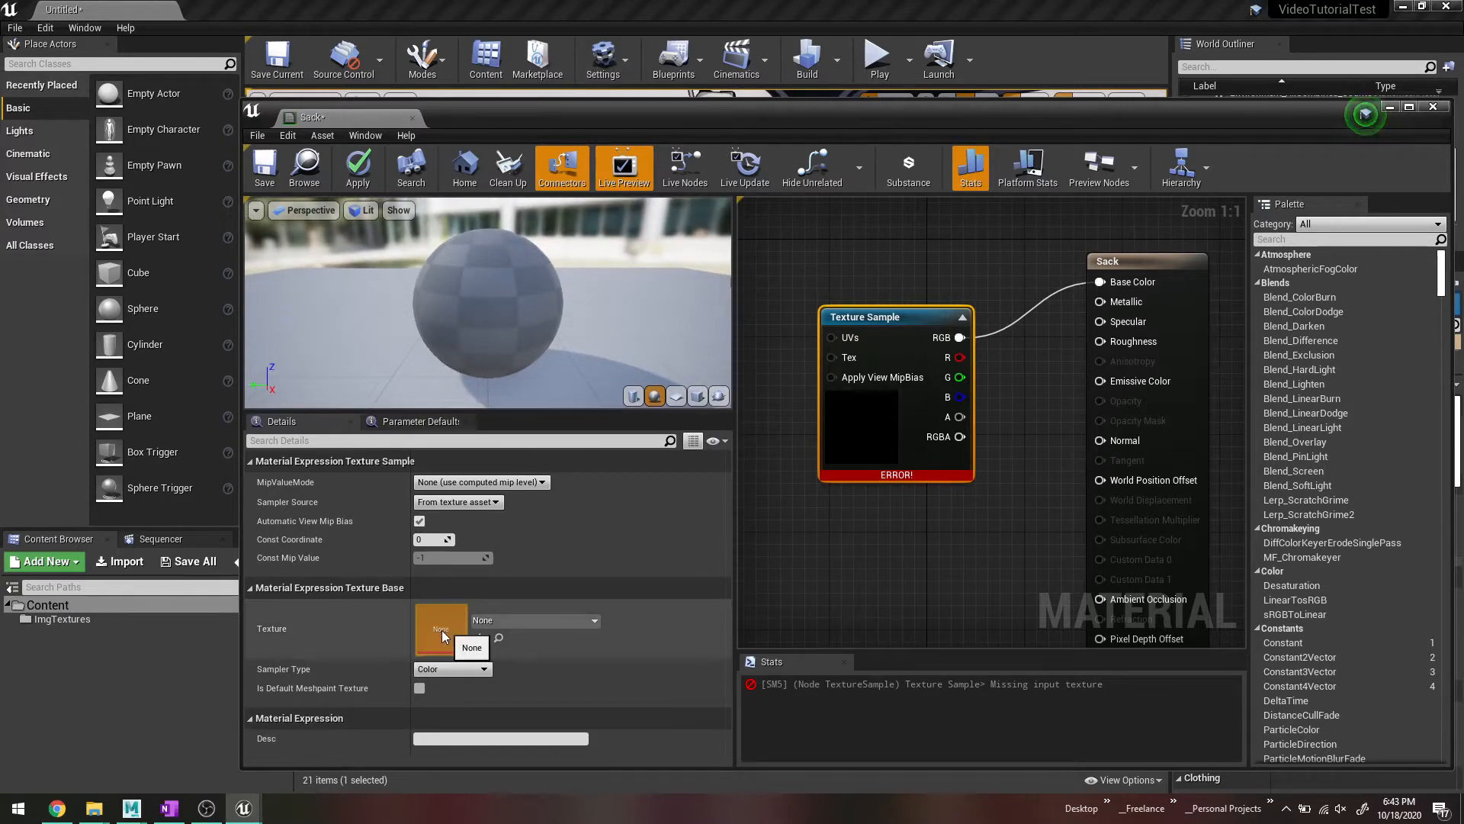
click(505, 625)
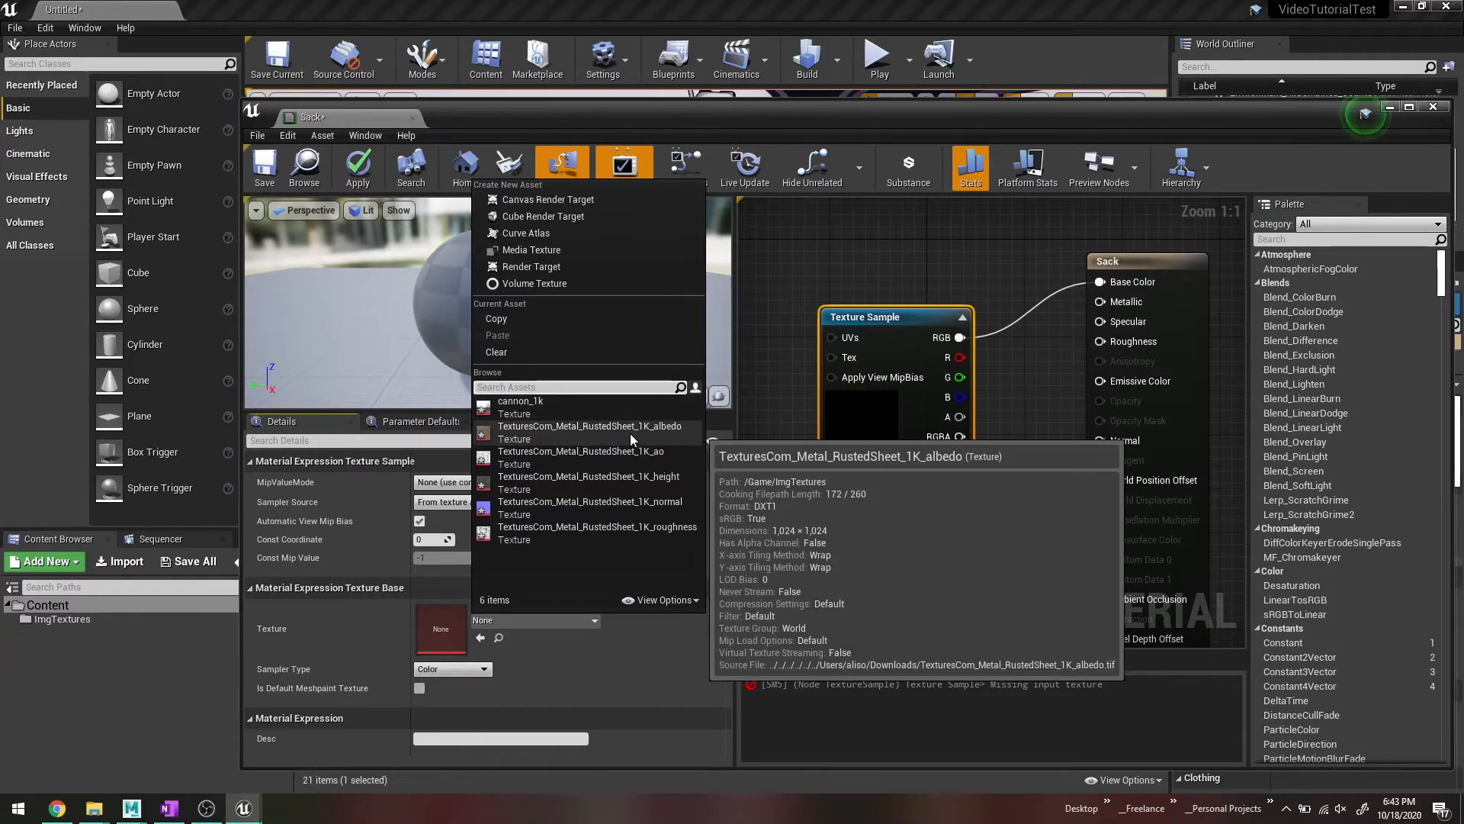
click(628, 428)
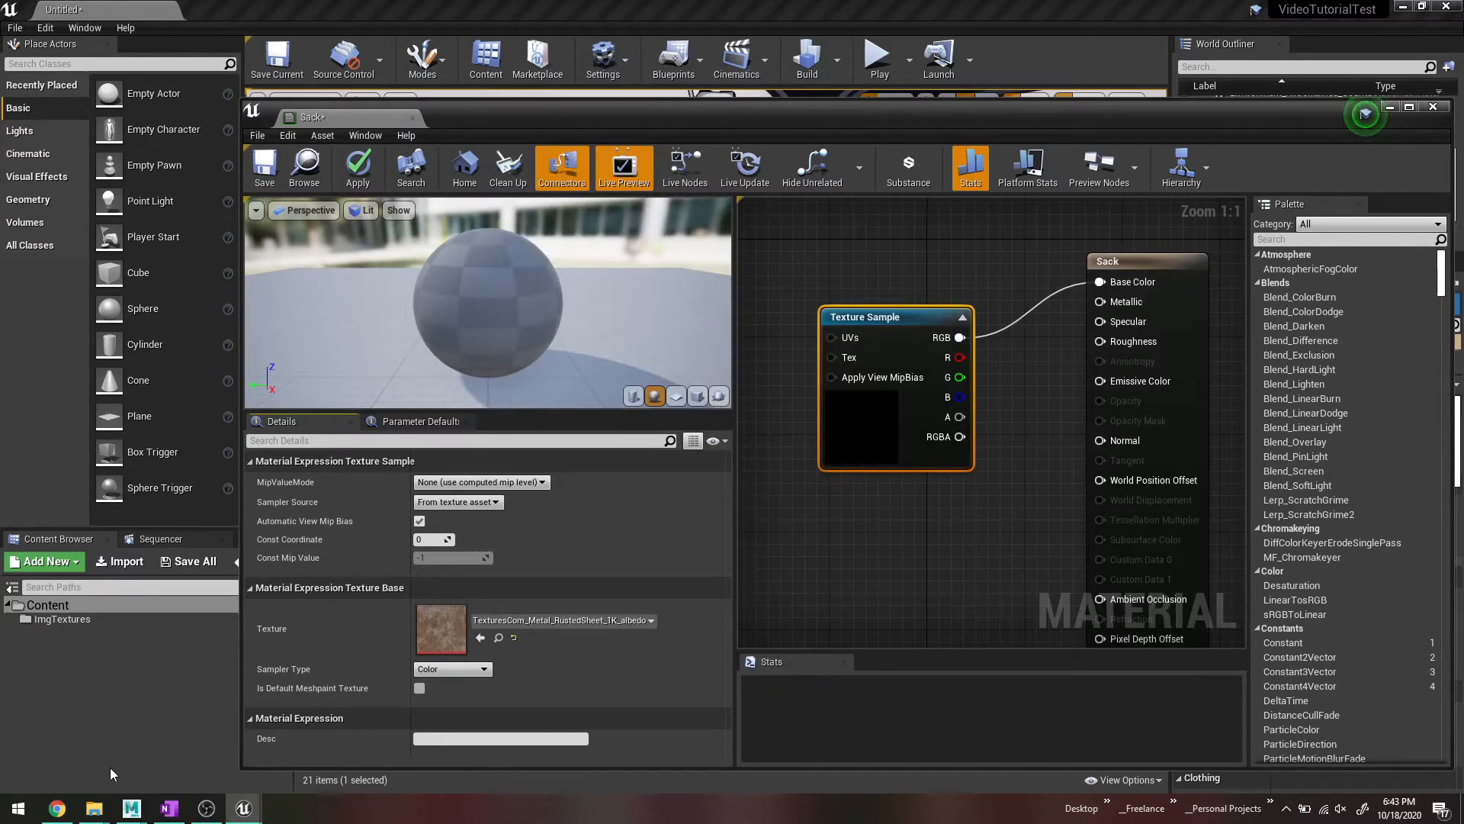
mouse_move(90, 809)
mouse_move(252, 747)
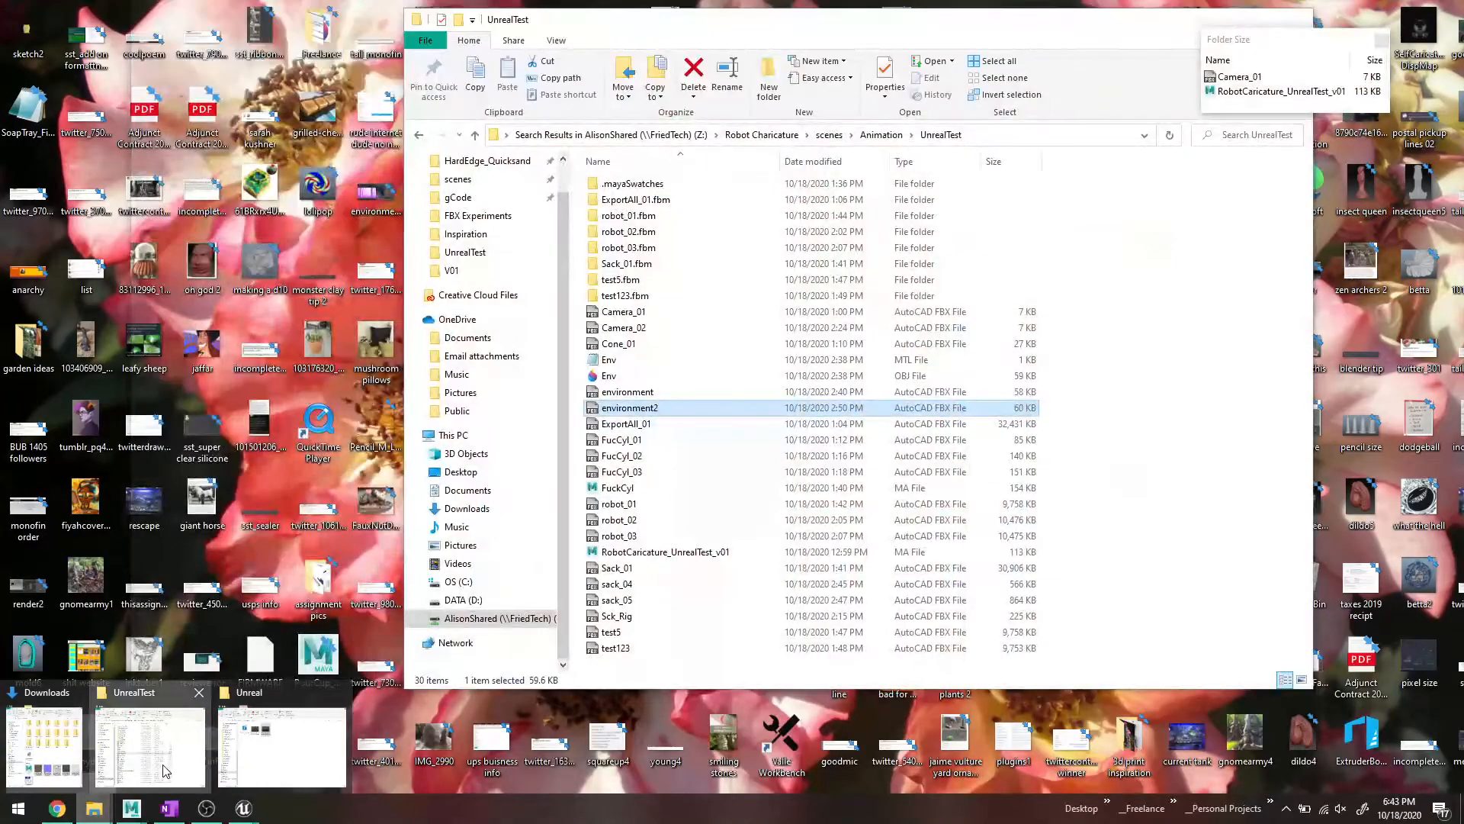
click(164, 769)
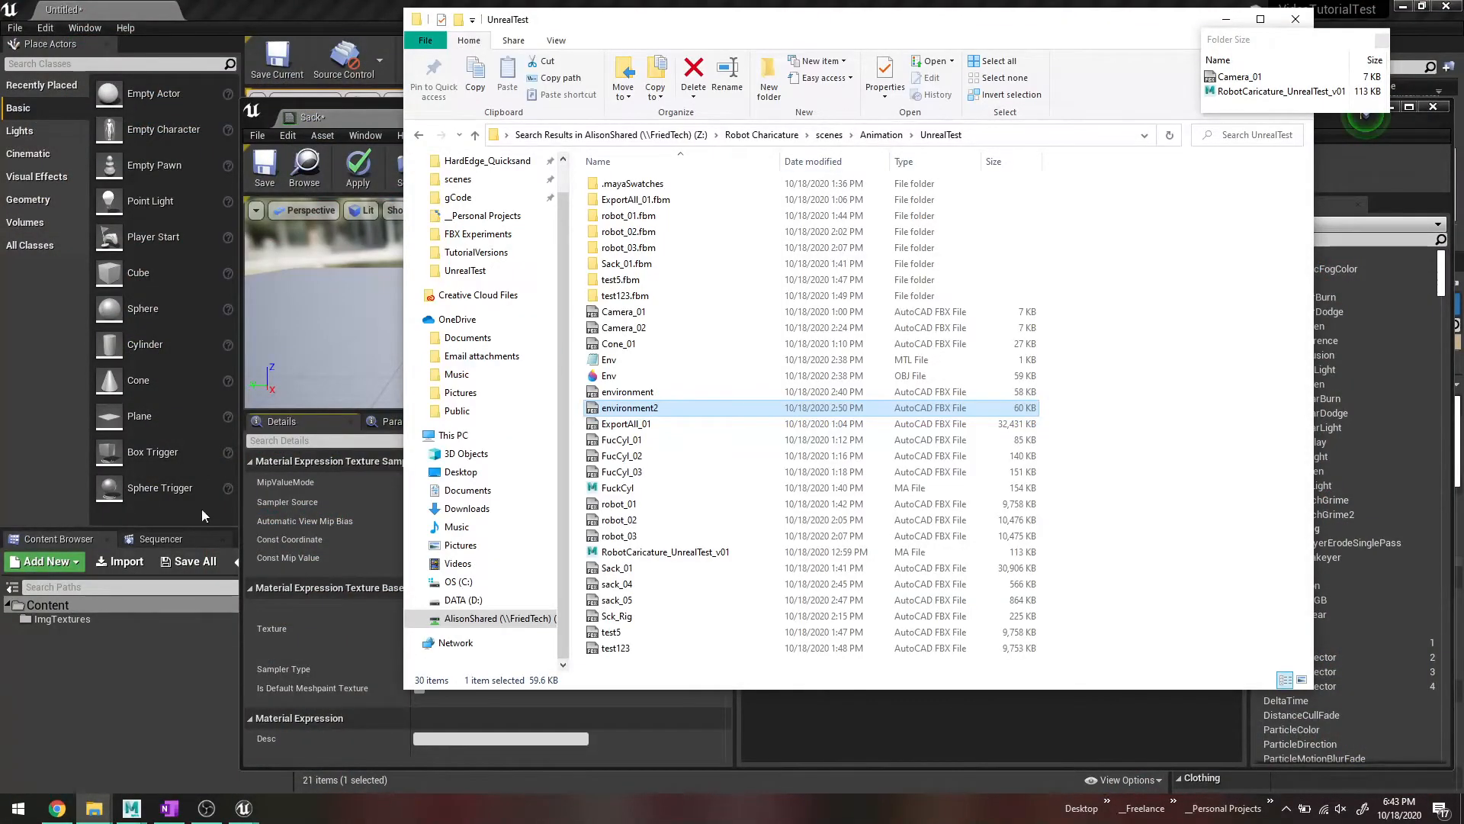
click(806, 734)
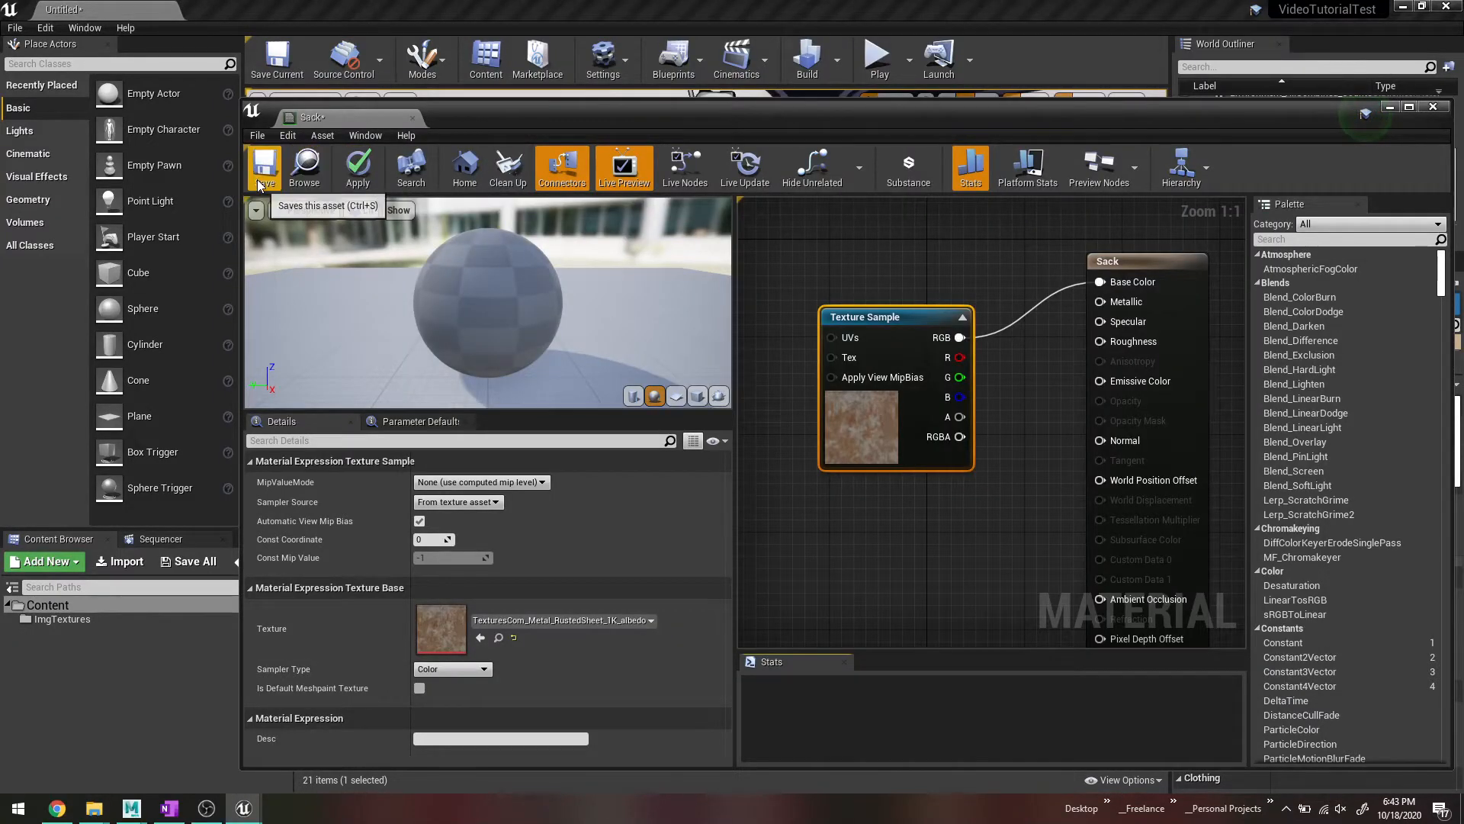
Step: Switch to the UnrealTest window in File Explorer and go to the root of the shared Z: drive
click(106, 817)
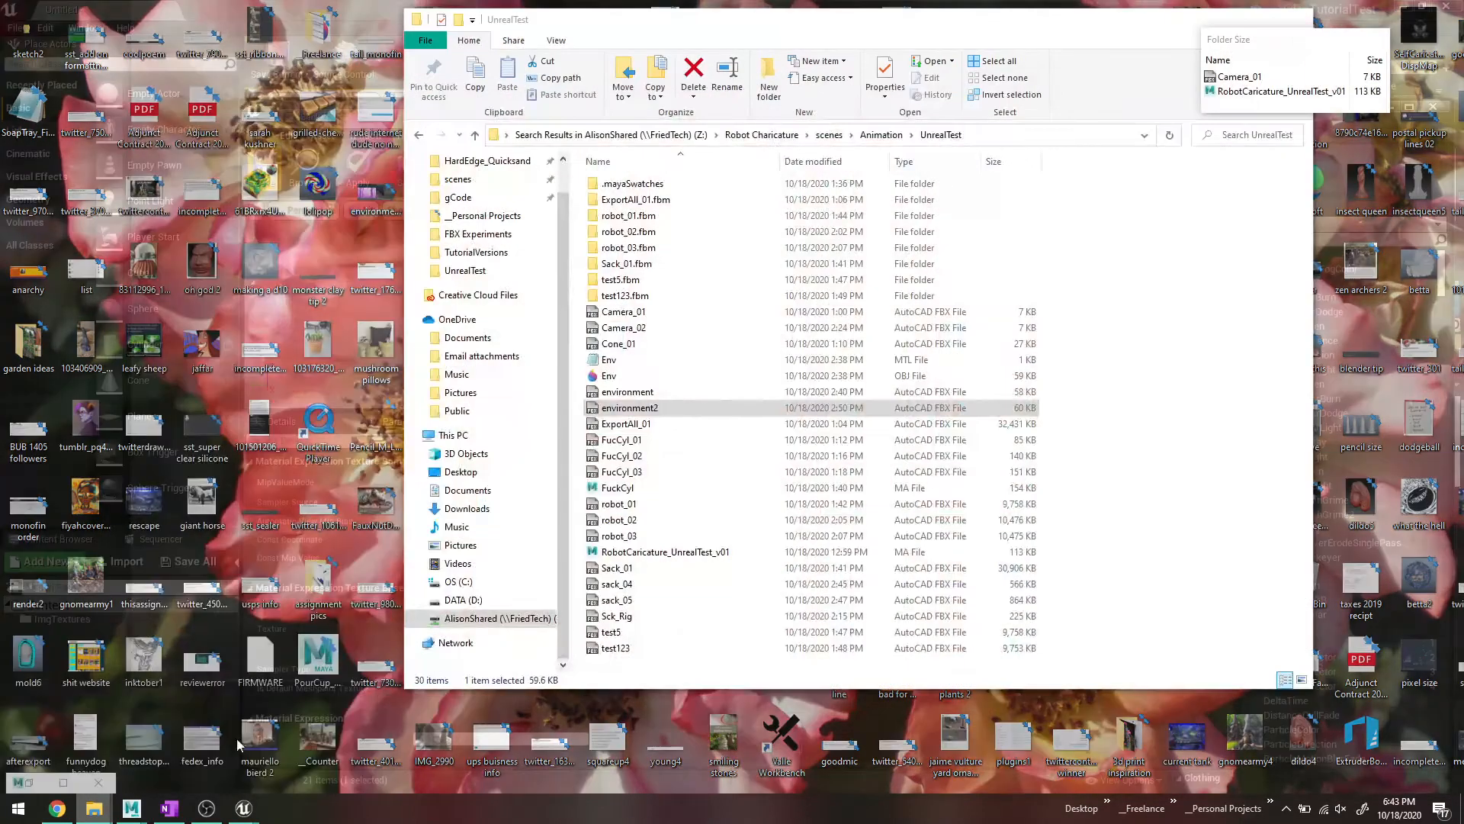
click(149, 746)
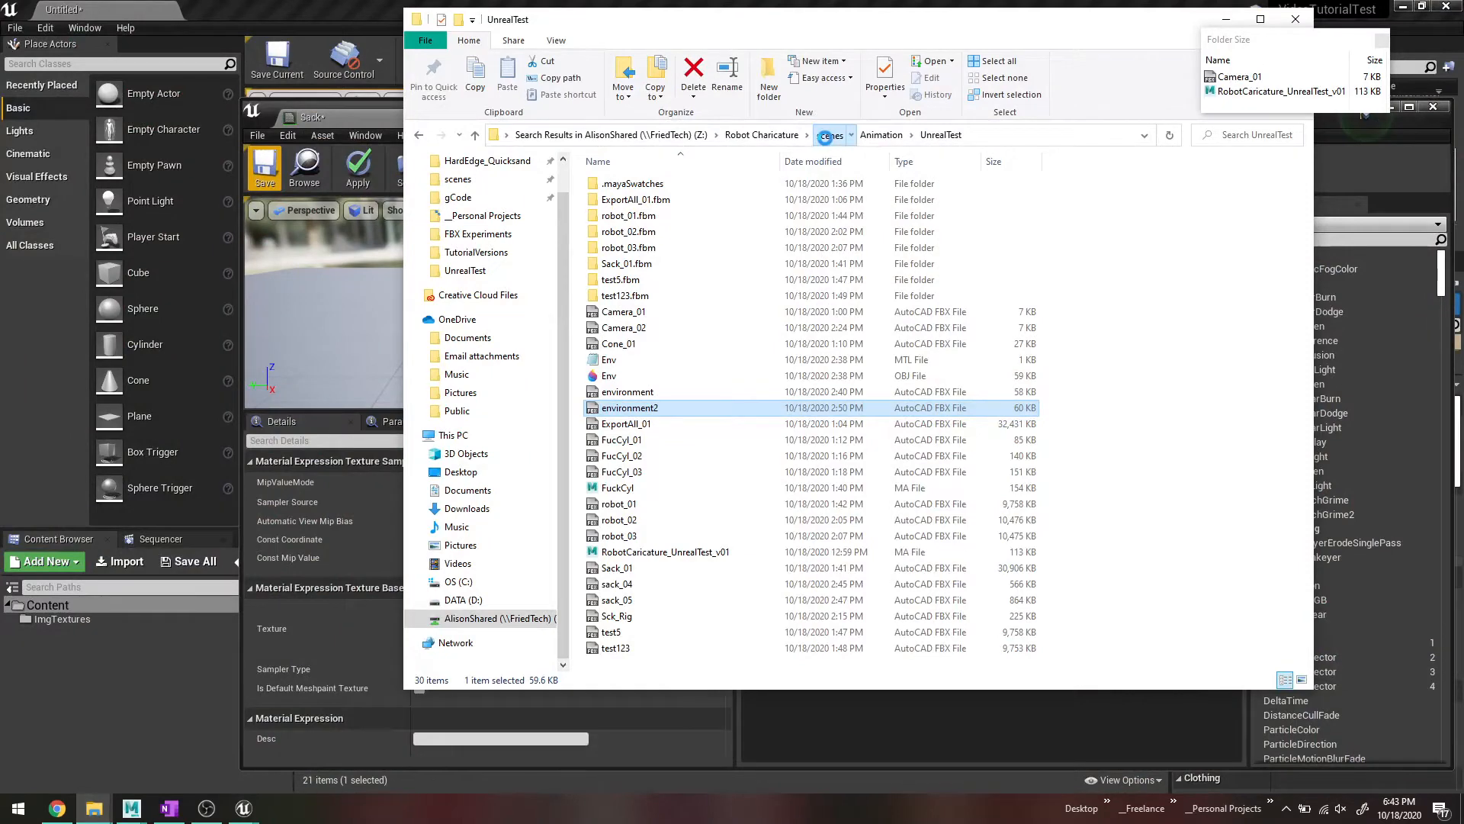
click(825, 136)
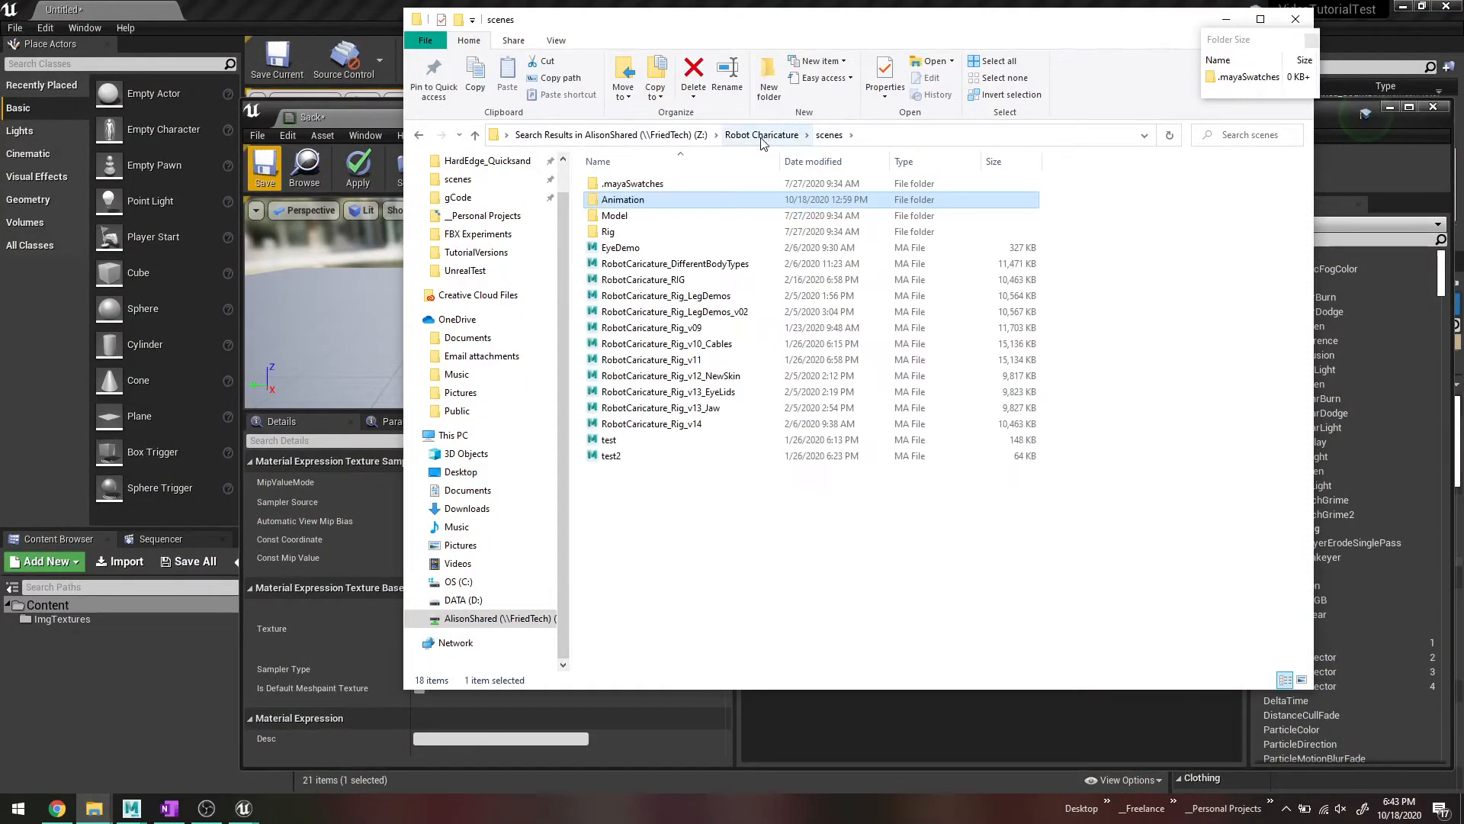
click(637, 135)
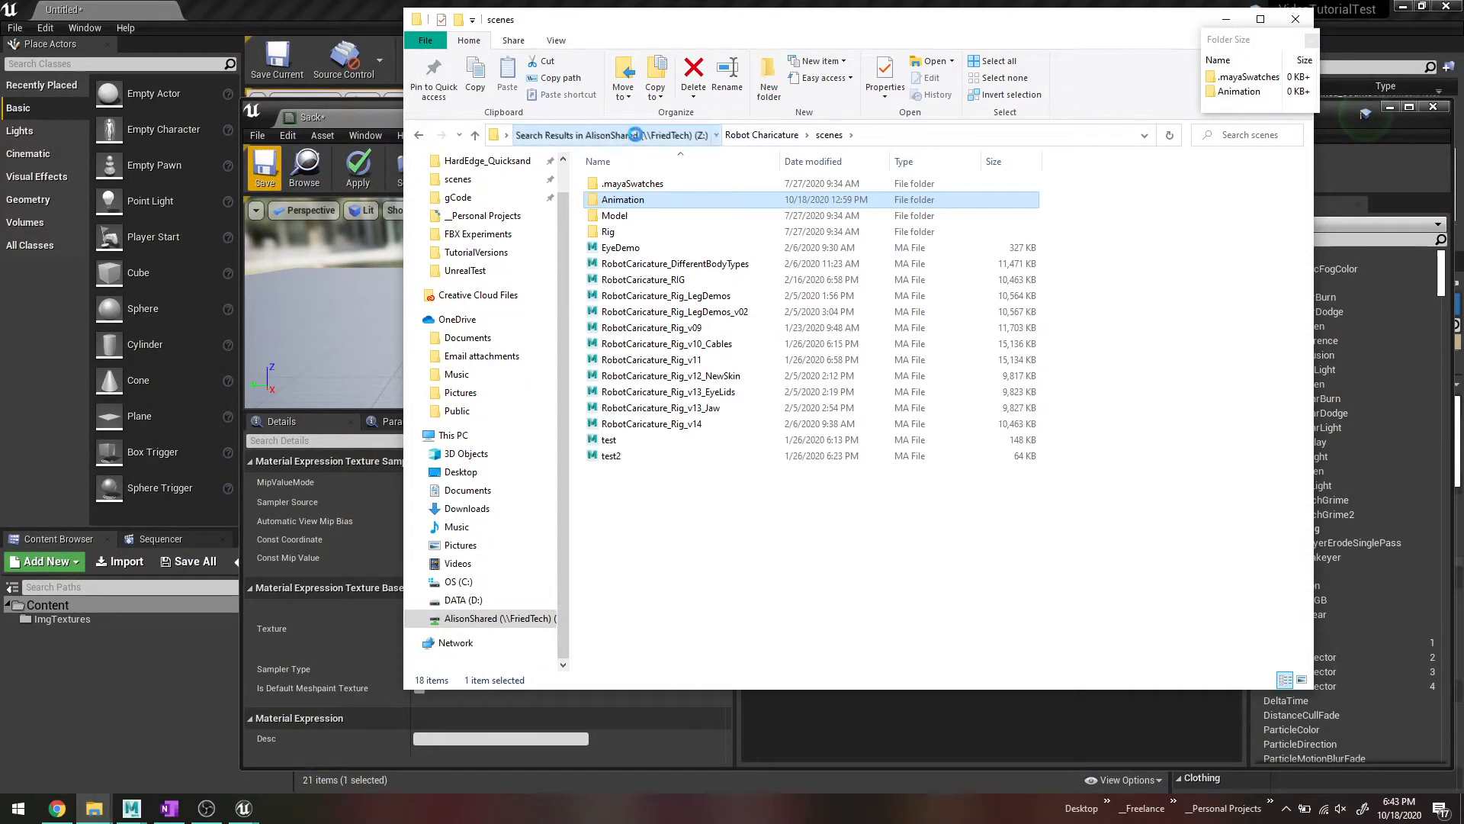
click(525, 621)
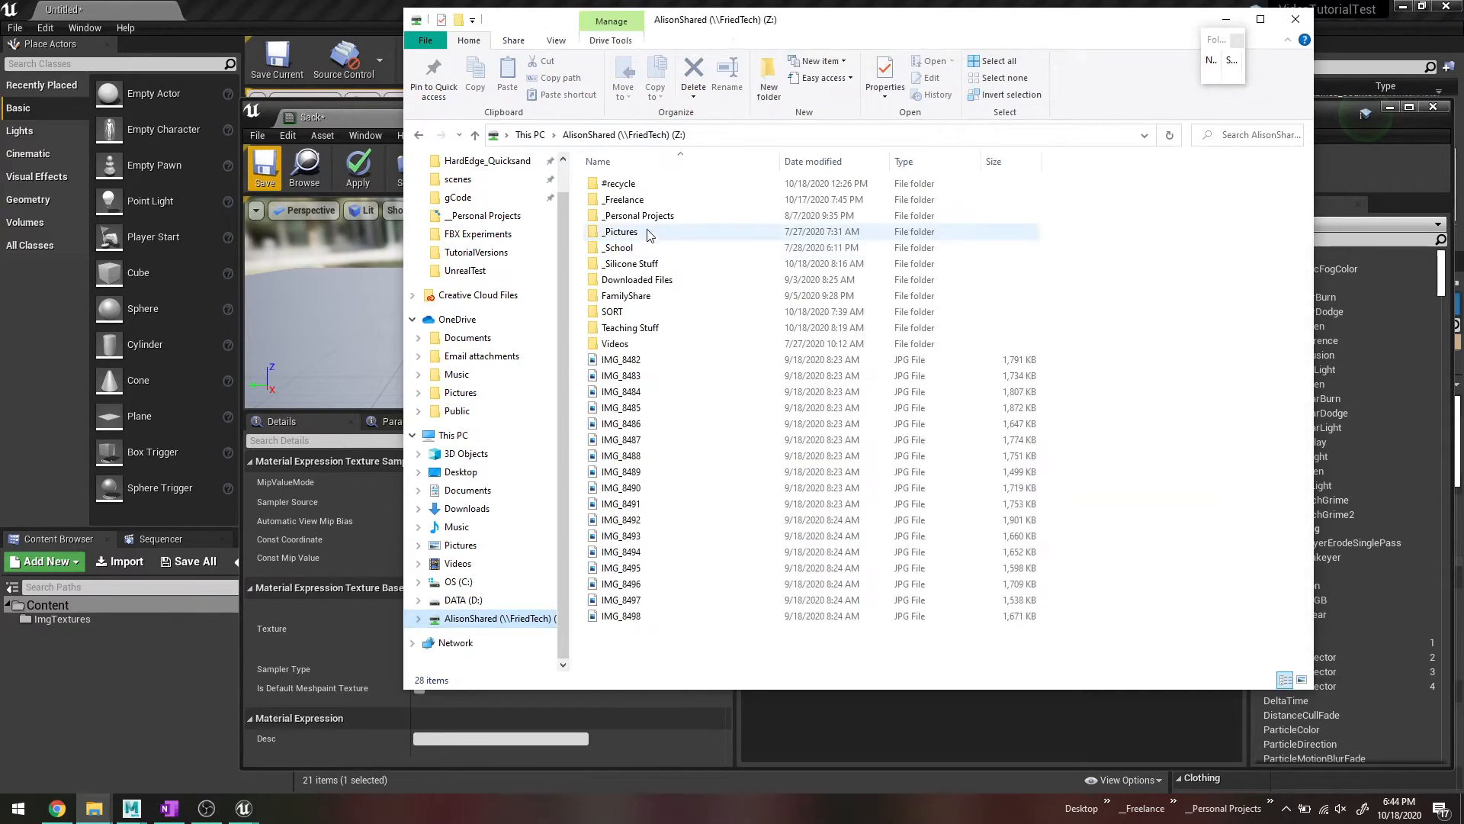
Step: Browse through the _School, _Animation and Sack Attack folders into the sourceimages folder
click(684, 248)
double_click(684, 248)
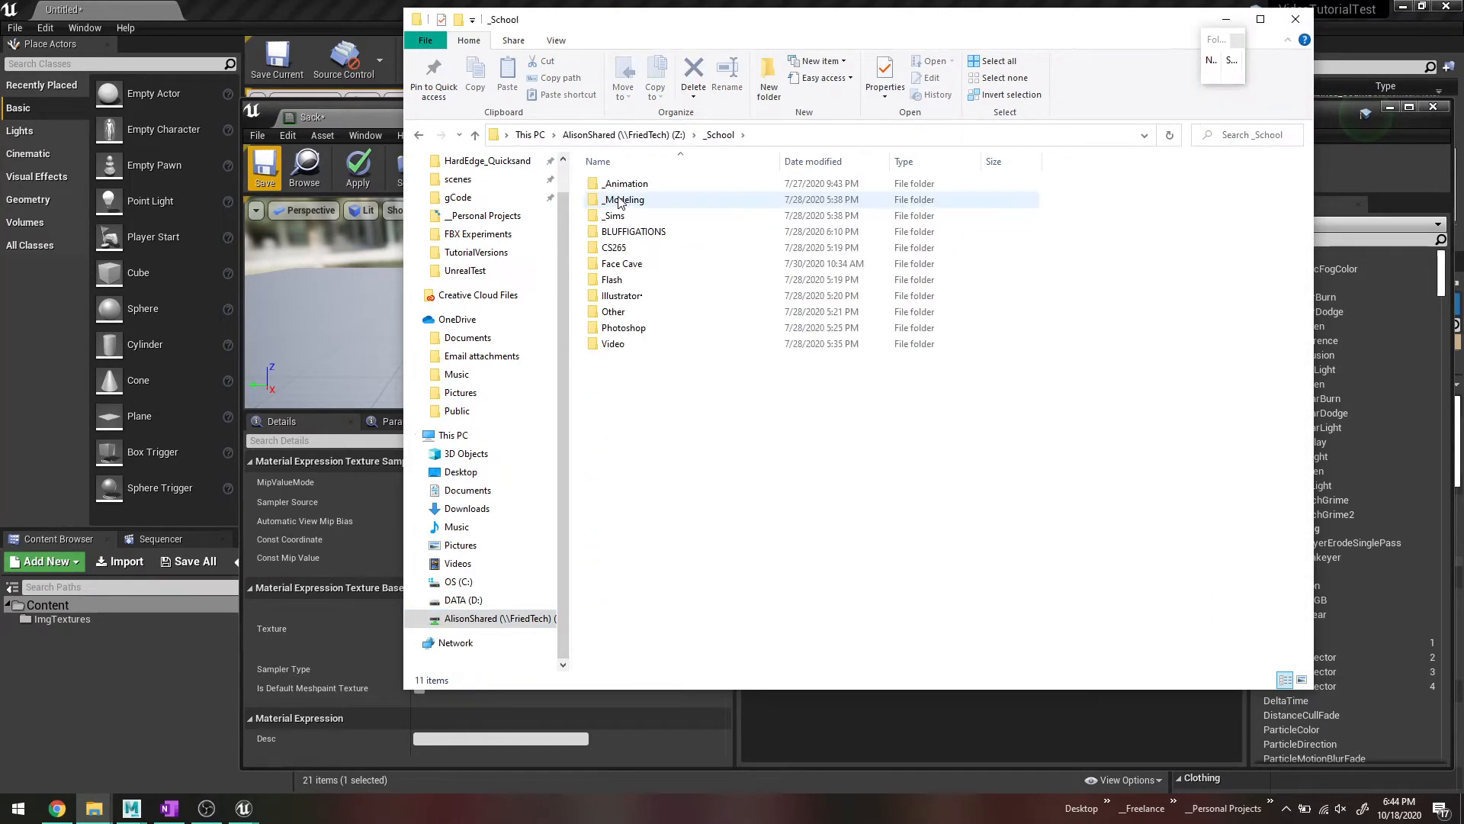
double_click(622, 188)
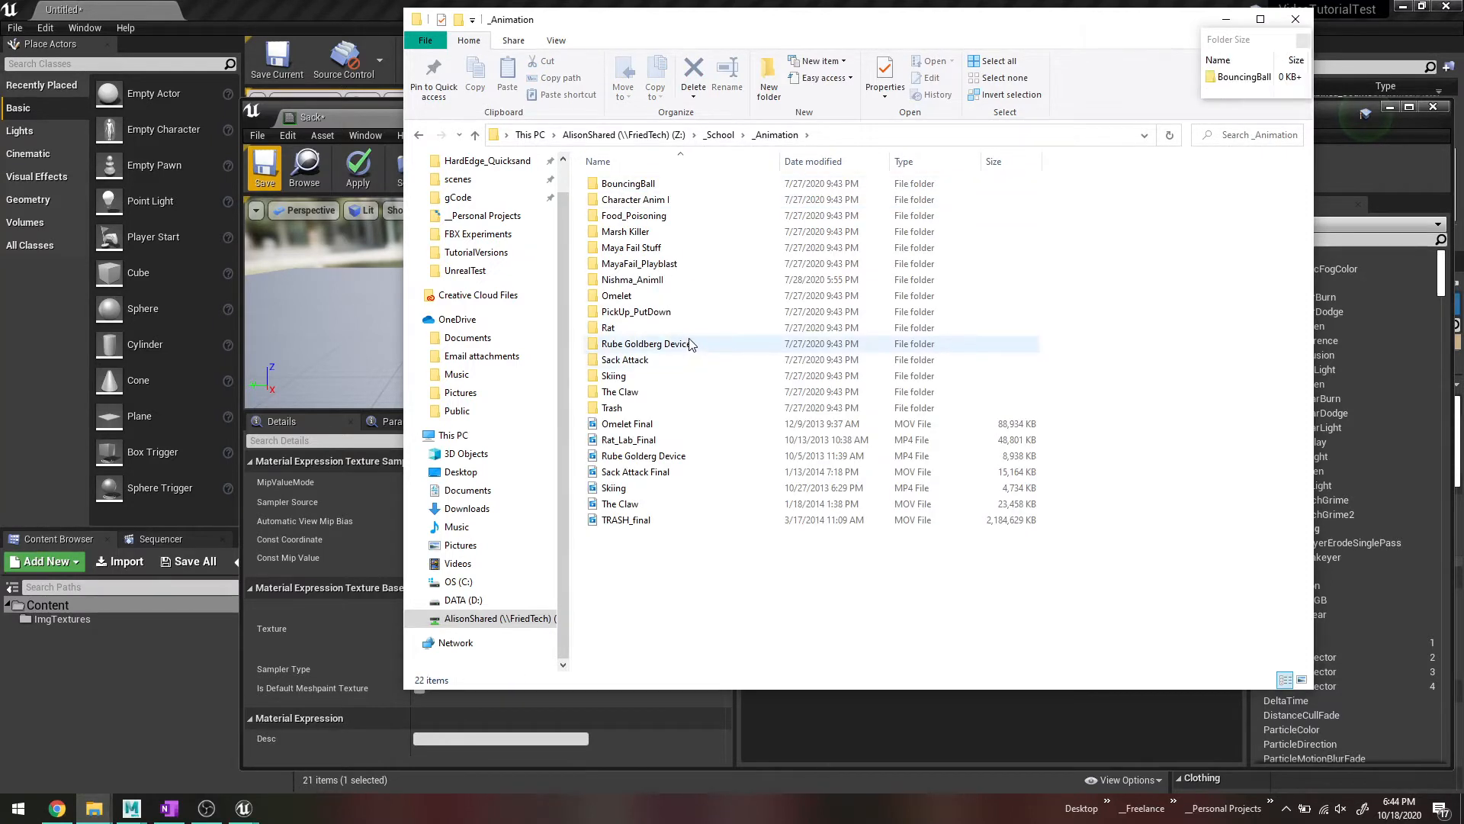
click(669, 369)
double_click(670, 369)
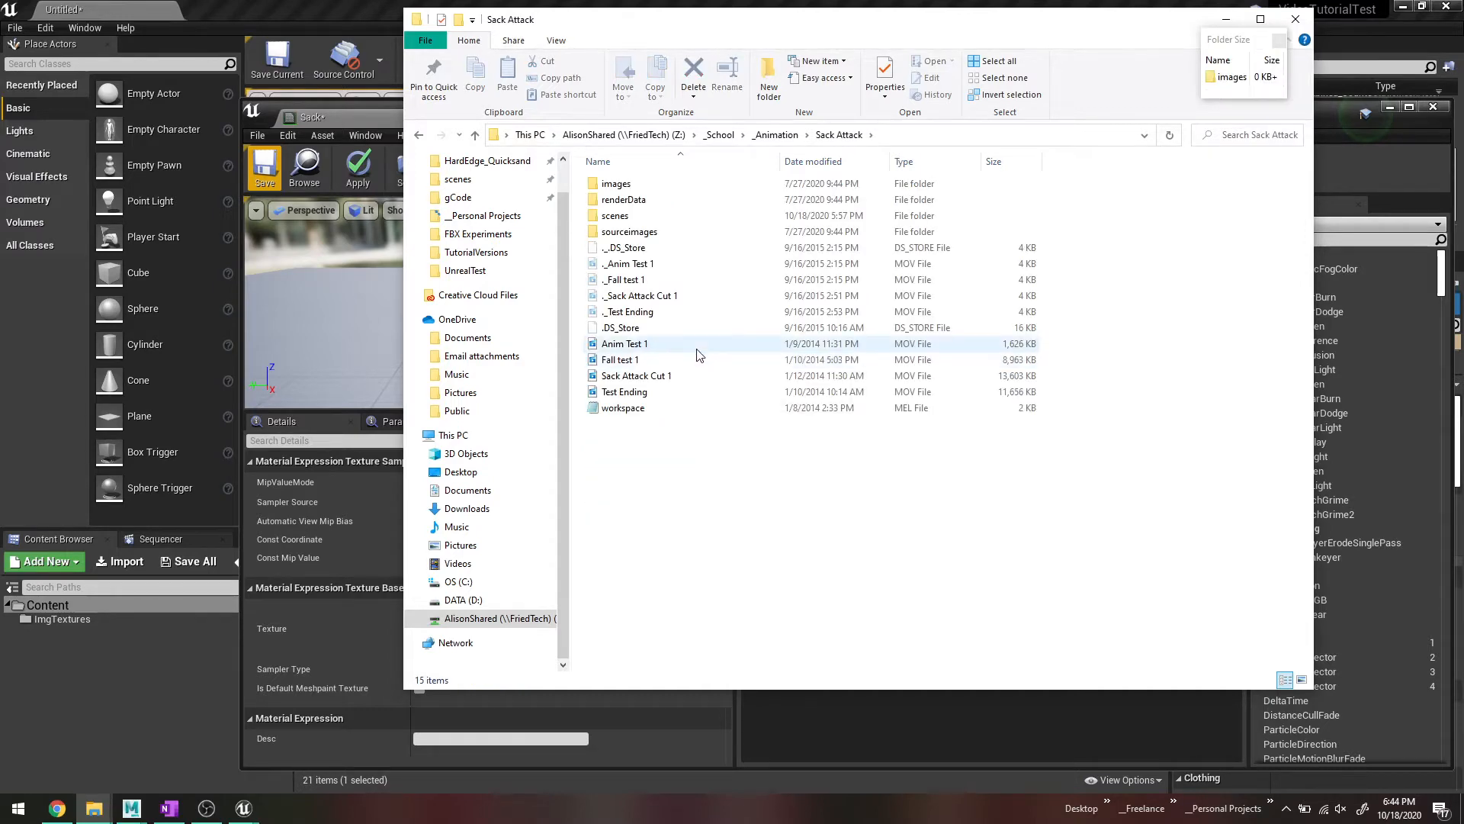
click(634, 233)
double_click(634, 233)
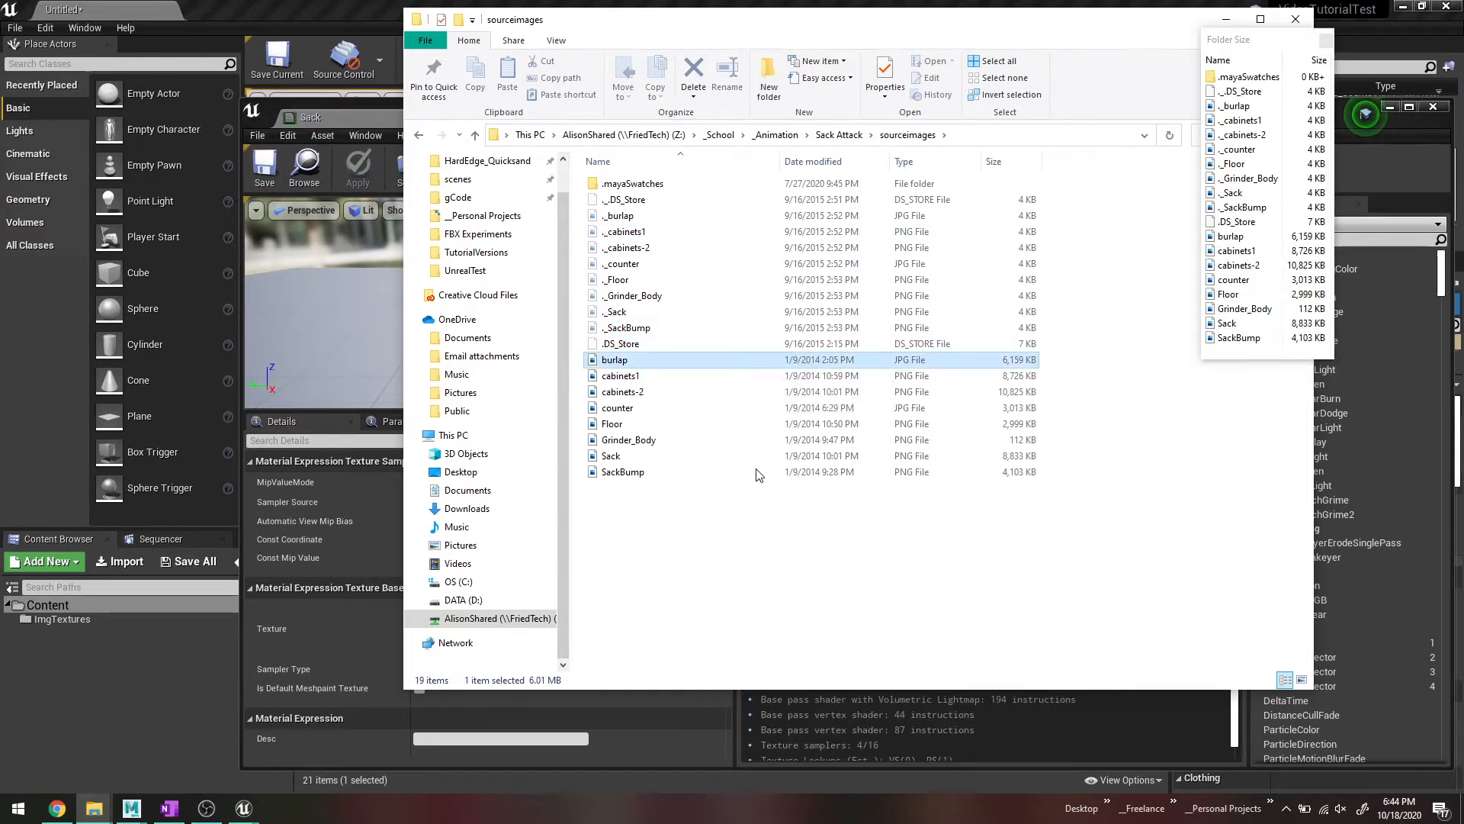
Step: Close the Sack material editor and import the eight images from burlap through SackBump in sourceimages into the ImgTextures folder
shift+click(671, 472)
drag(653, 381, 696, 456)
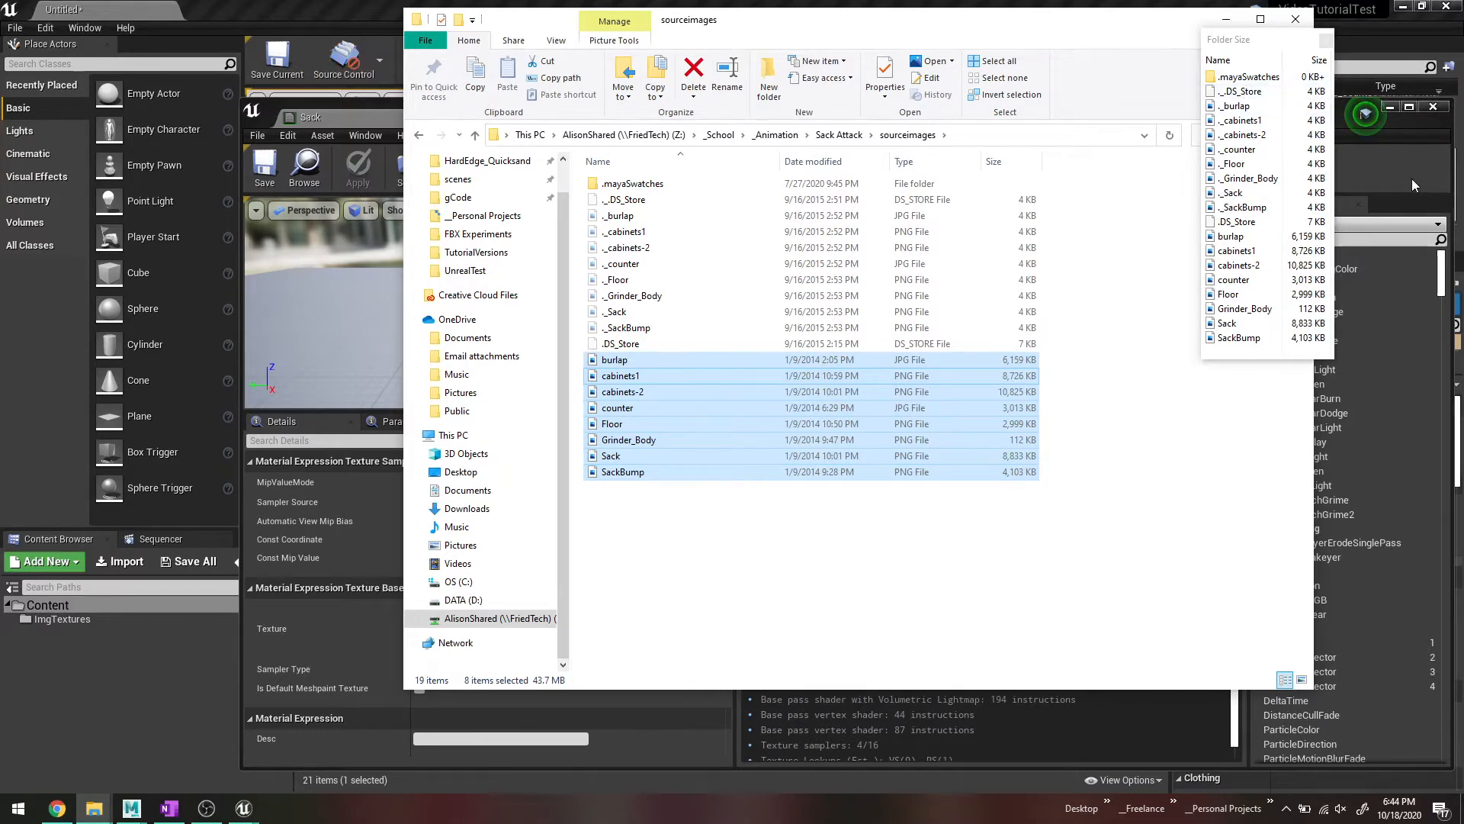
click(1411, 177)
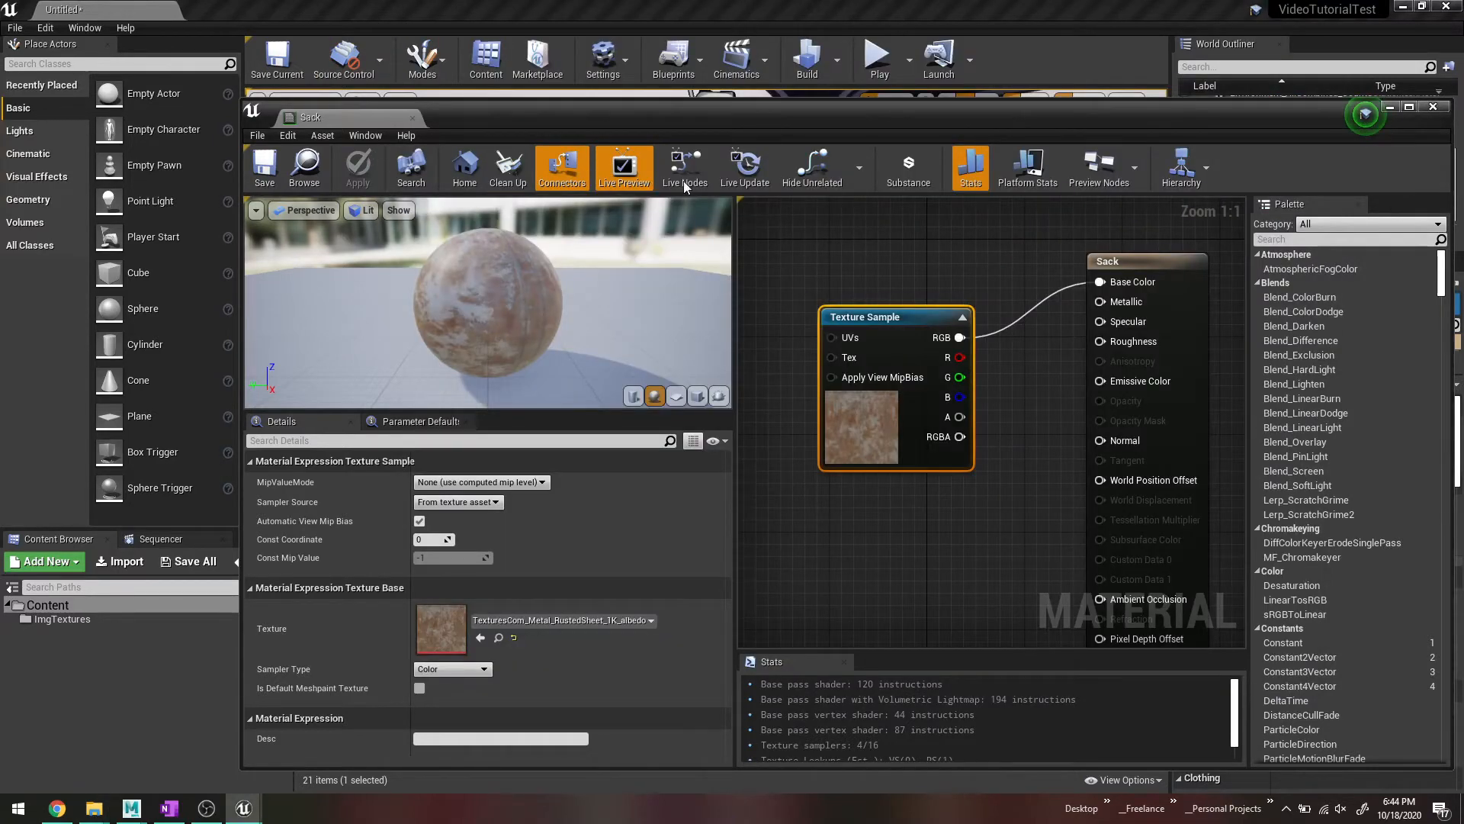
click(412, 117)
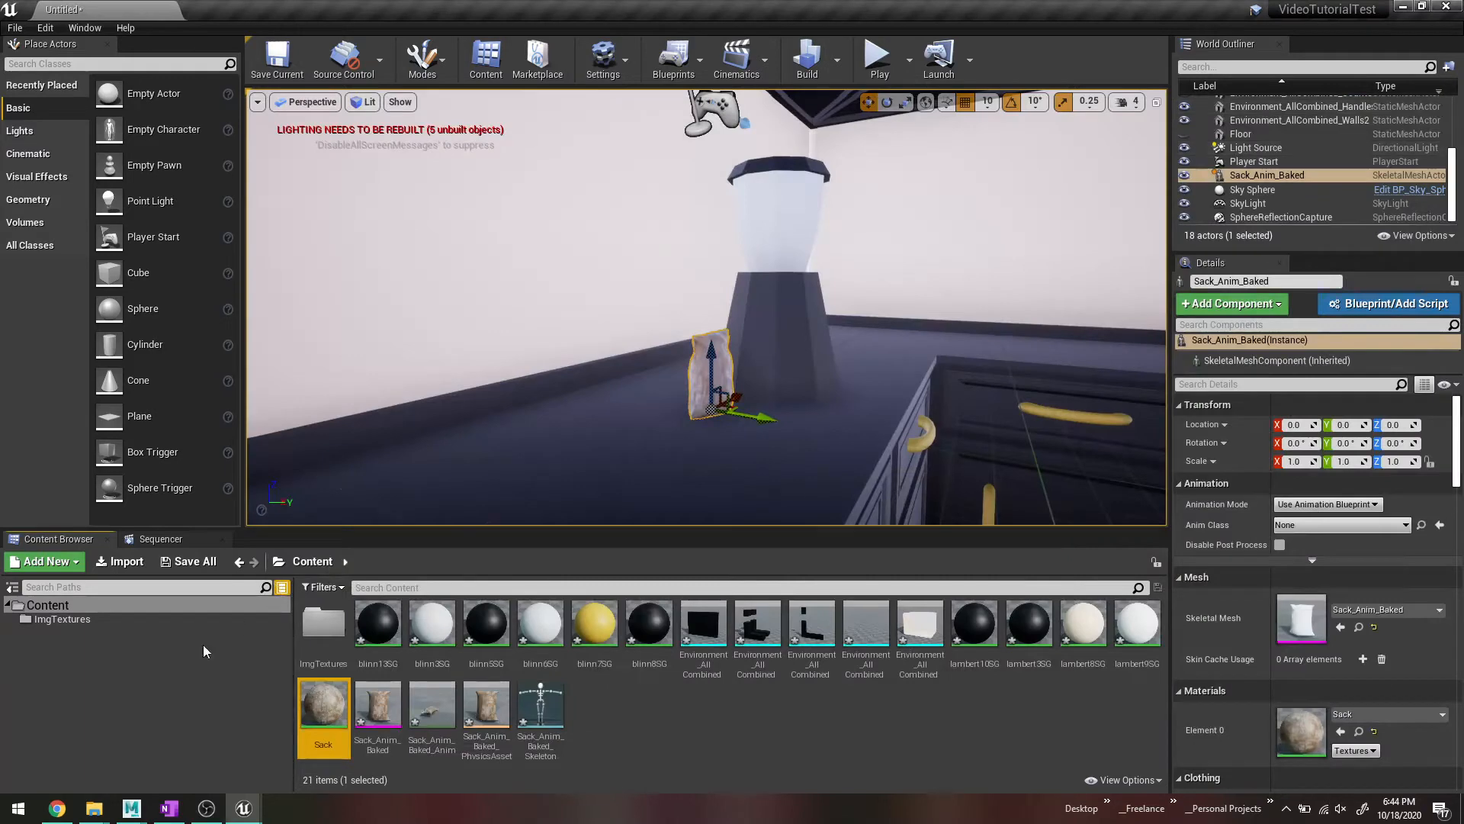
mouse_move(94, 806)
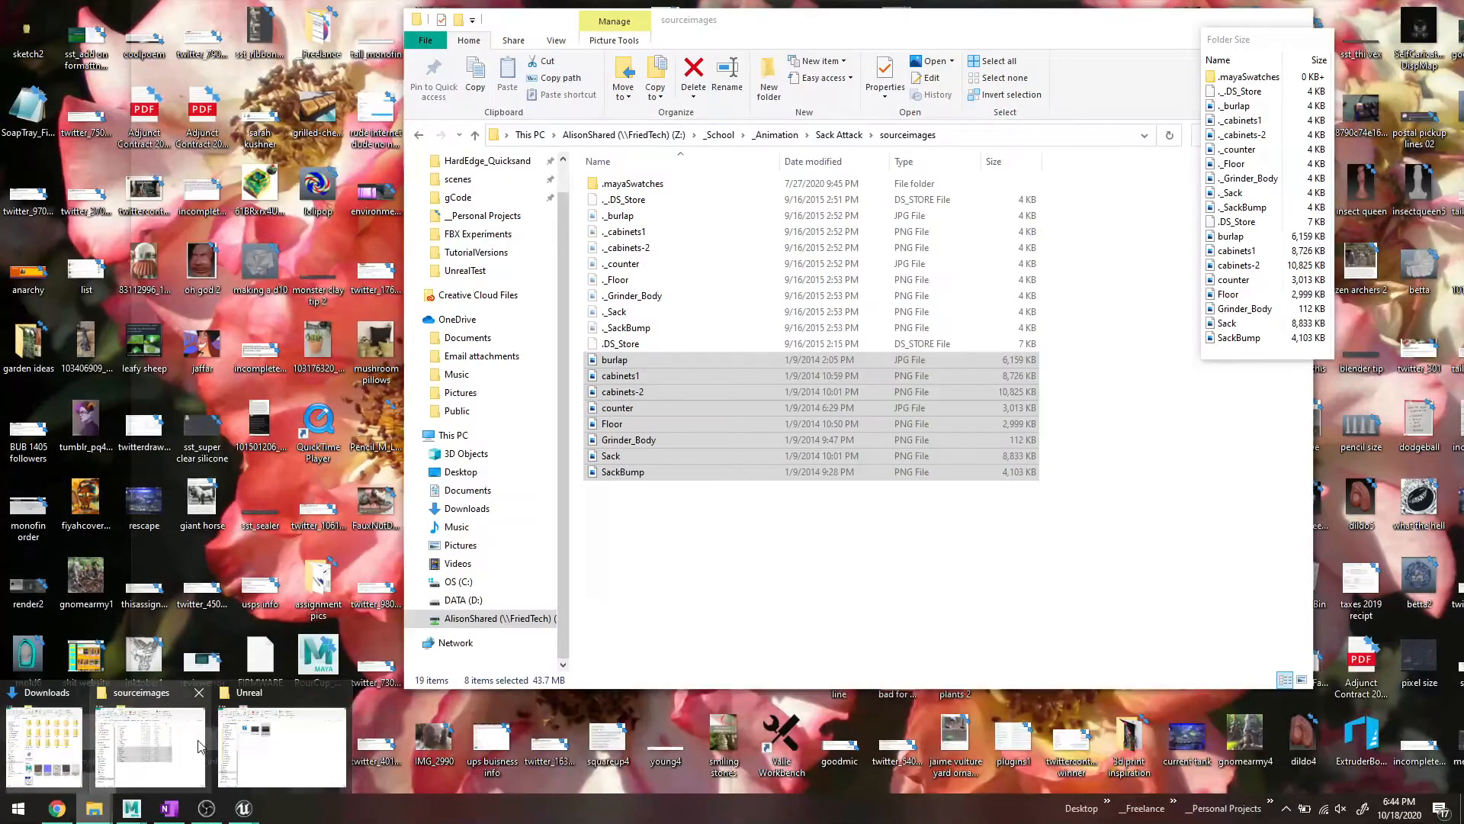
click(150, 746)
drag(640, 478, 81, 619)
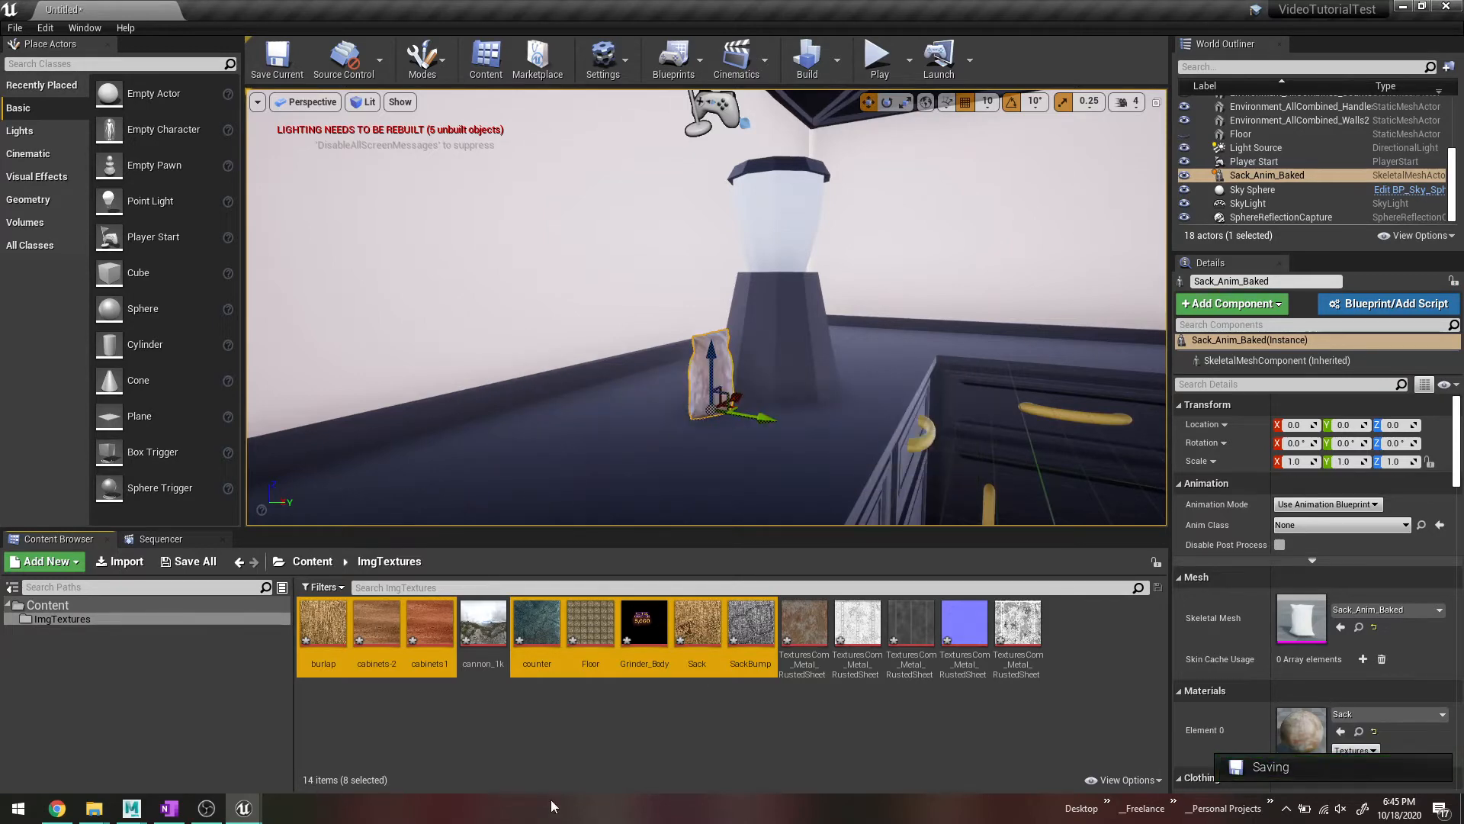
Step: Return to the Content folder and reopen the Sack material for editing
click(65, 608)
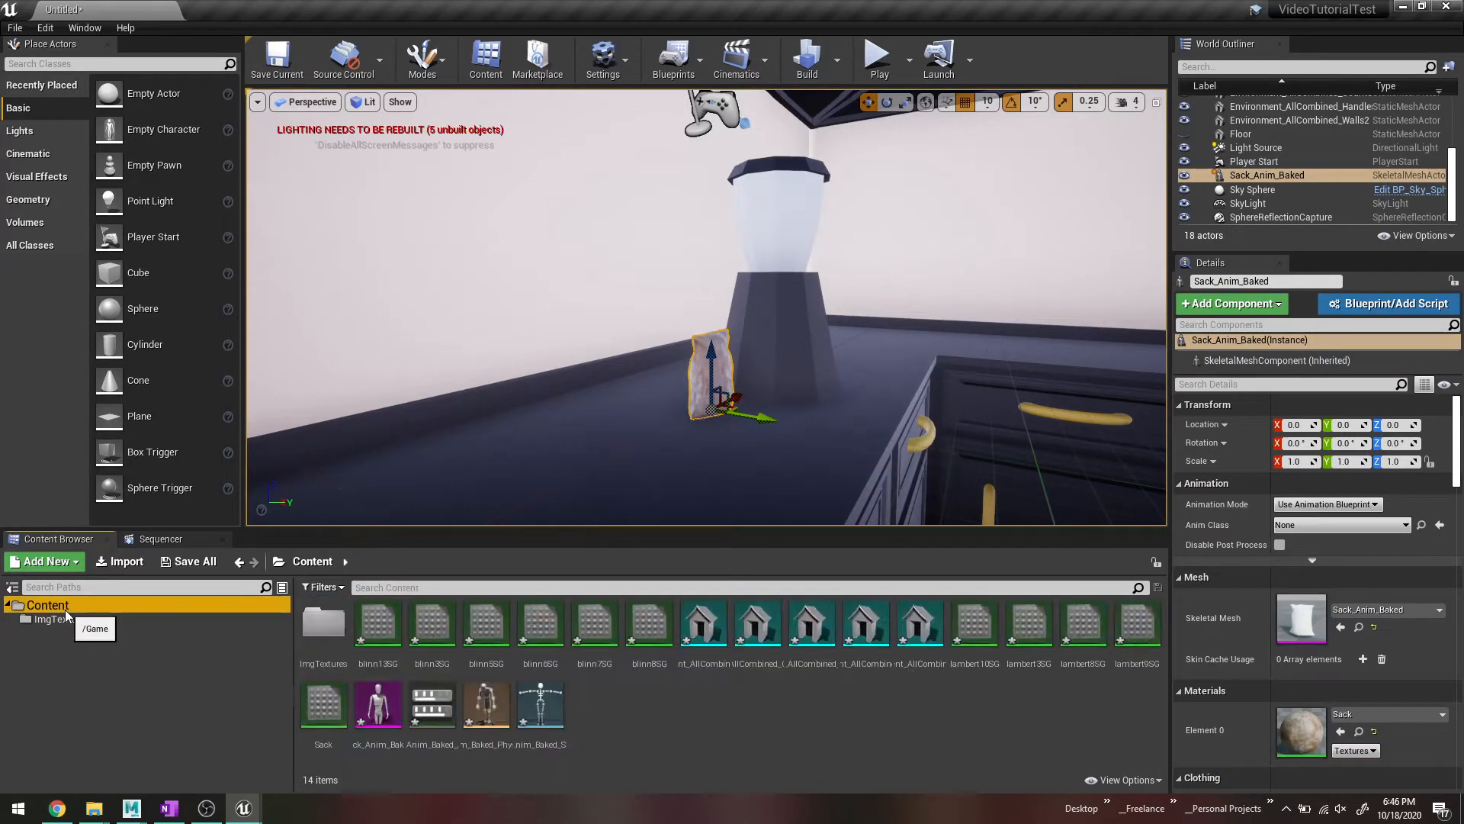
double_click(394, 710)
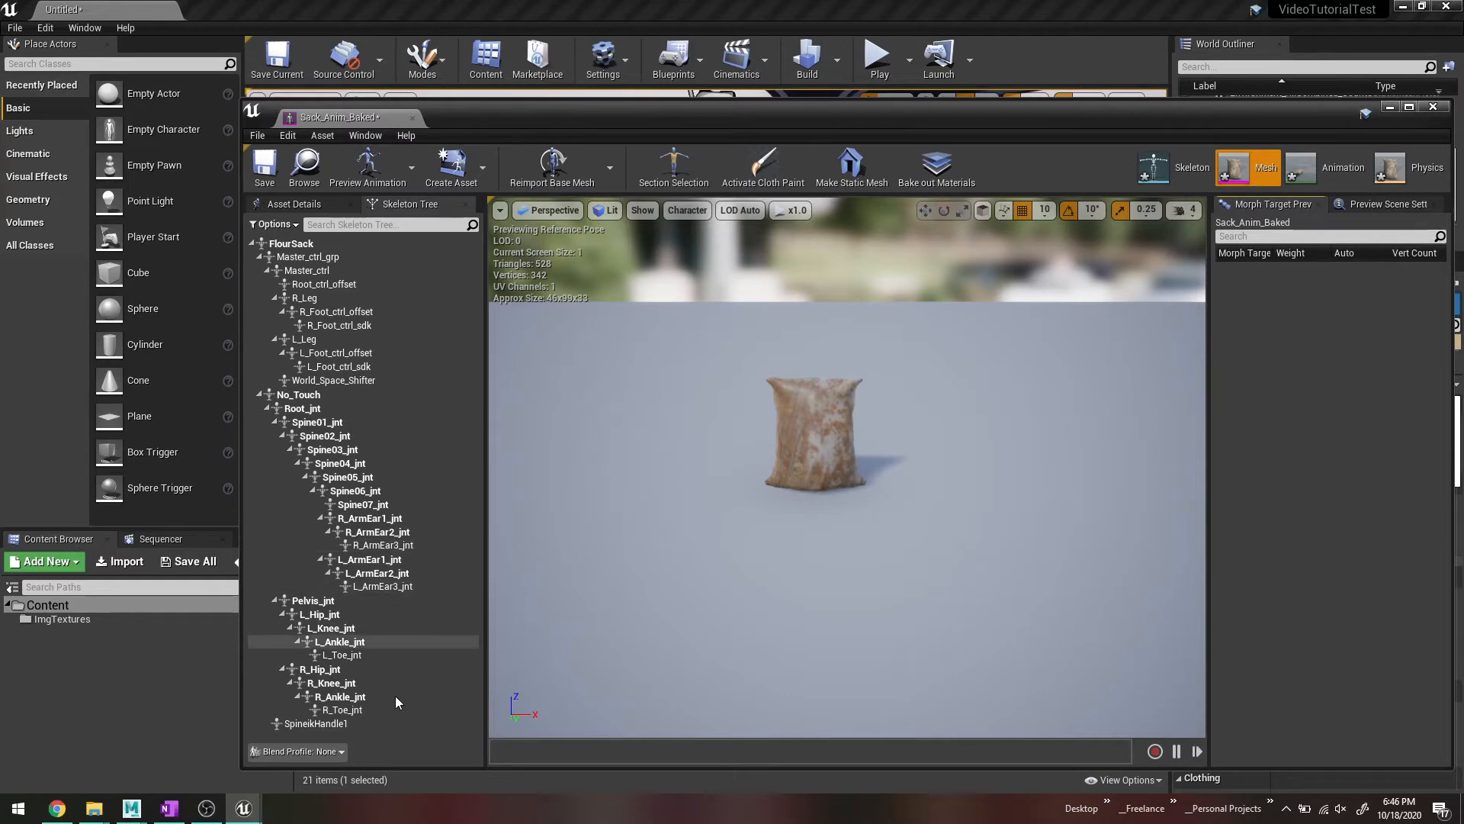
click(1433, 106)
double_click(307, 701)
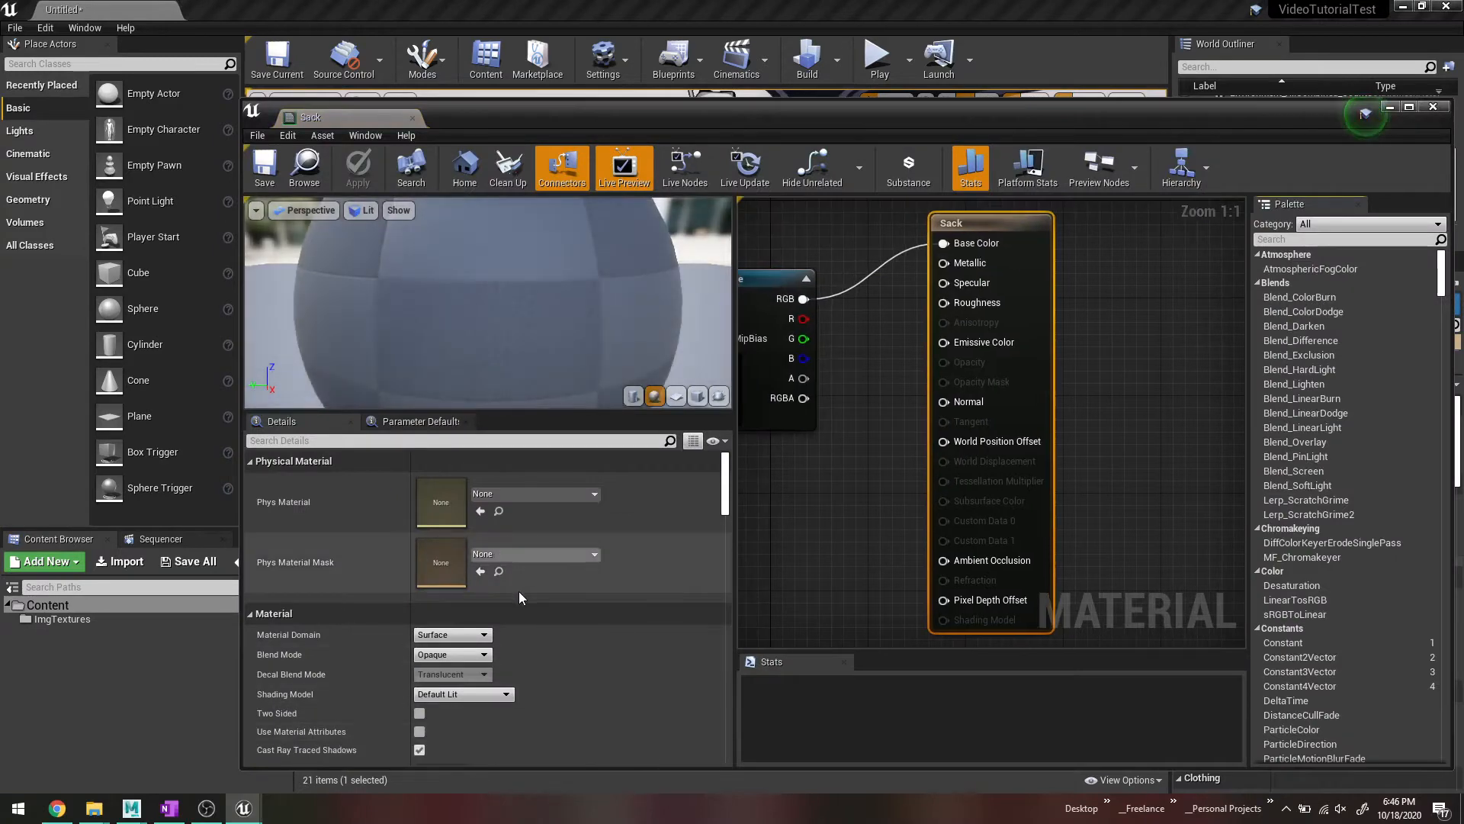
Step: Assign the Sack texture to the Texture Sample node that feeds Base Color
click(756, 276)
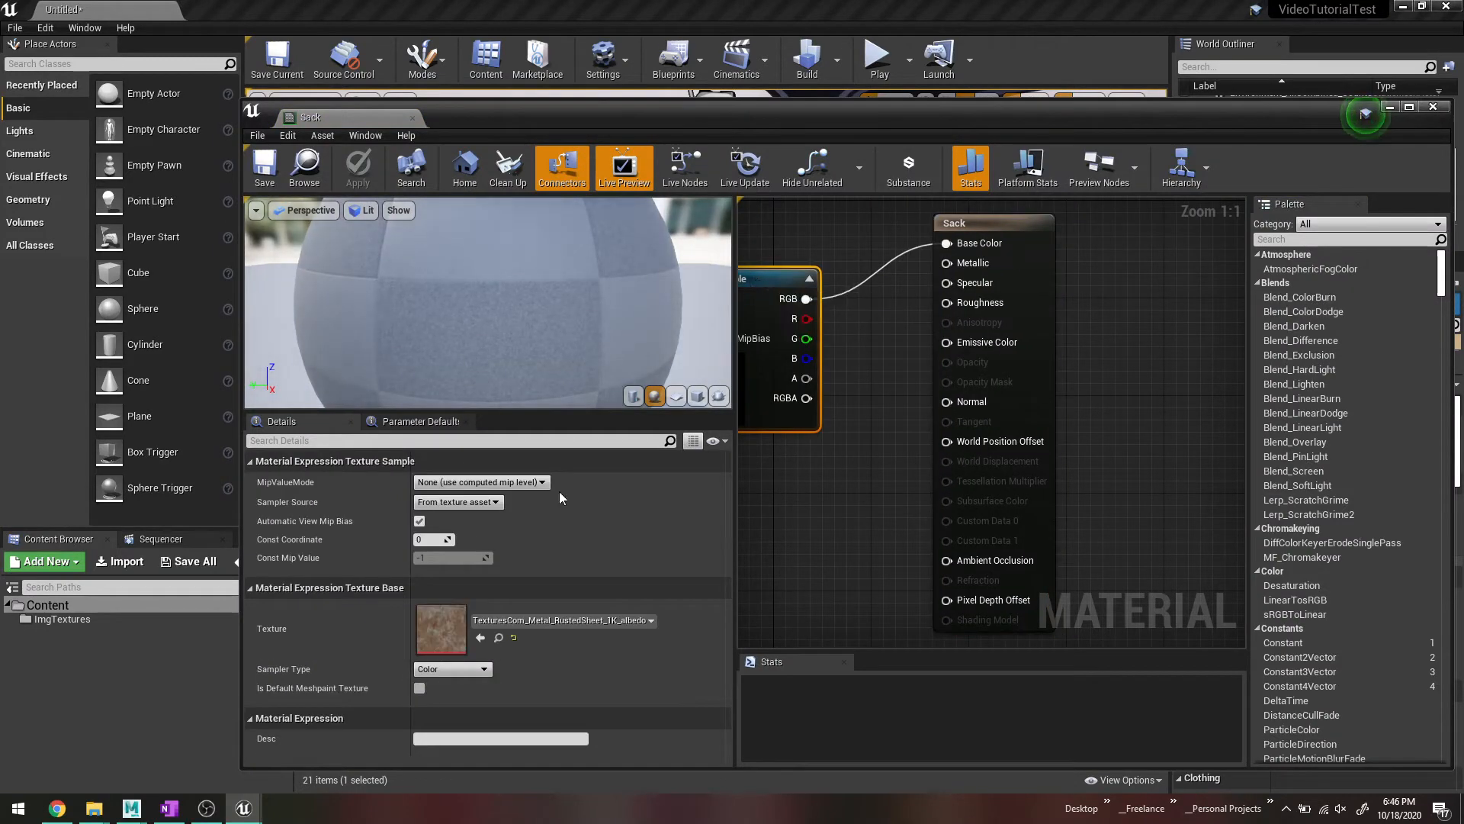
click(492, 619)
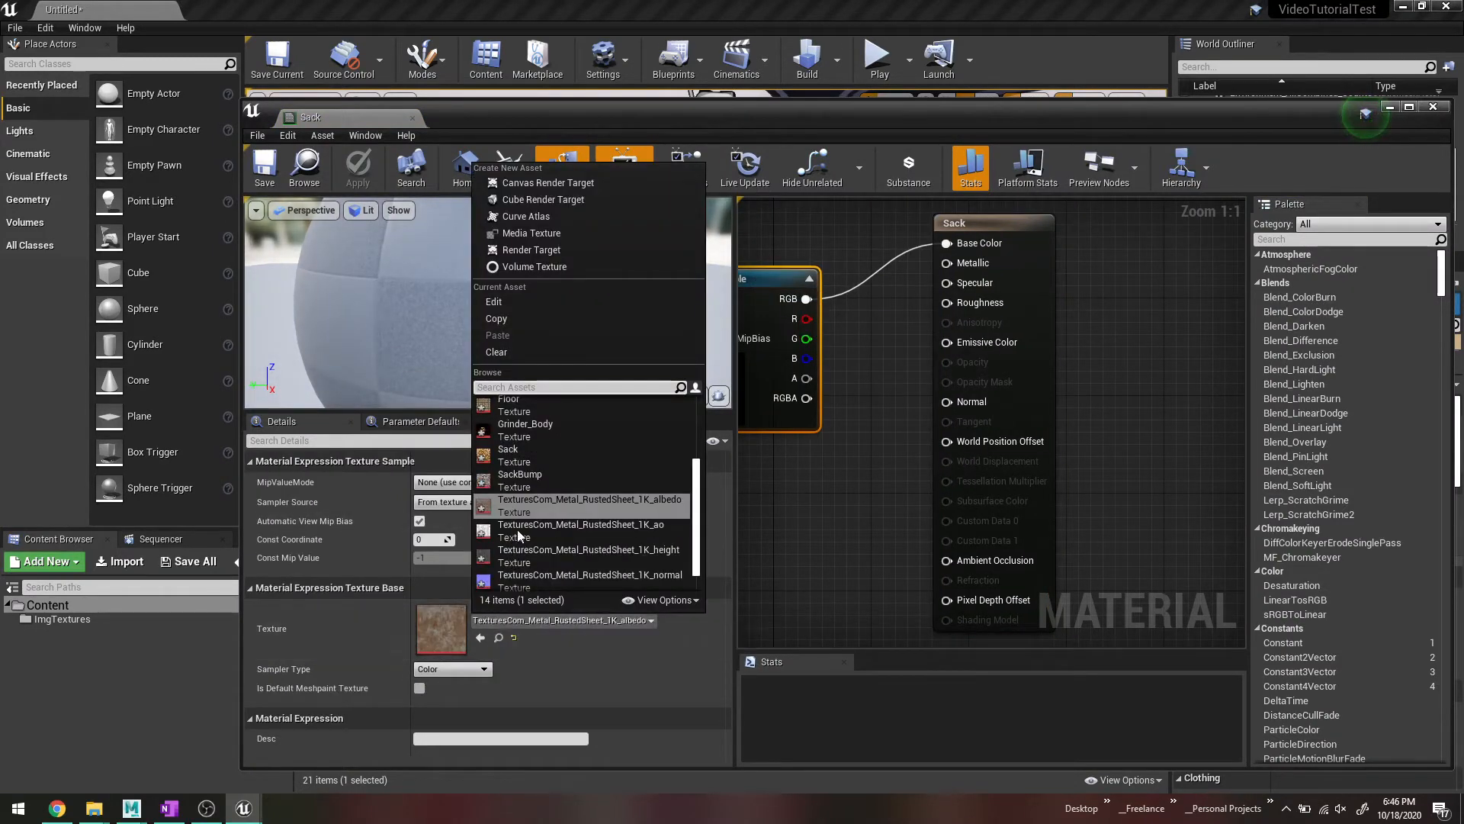
click(527, 456)
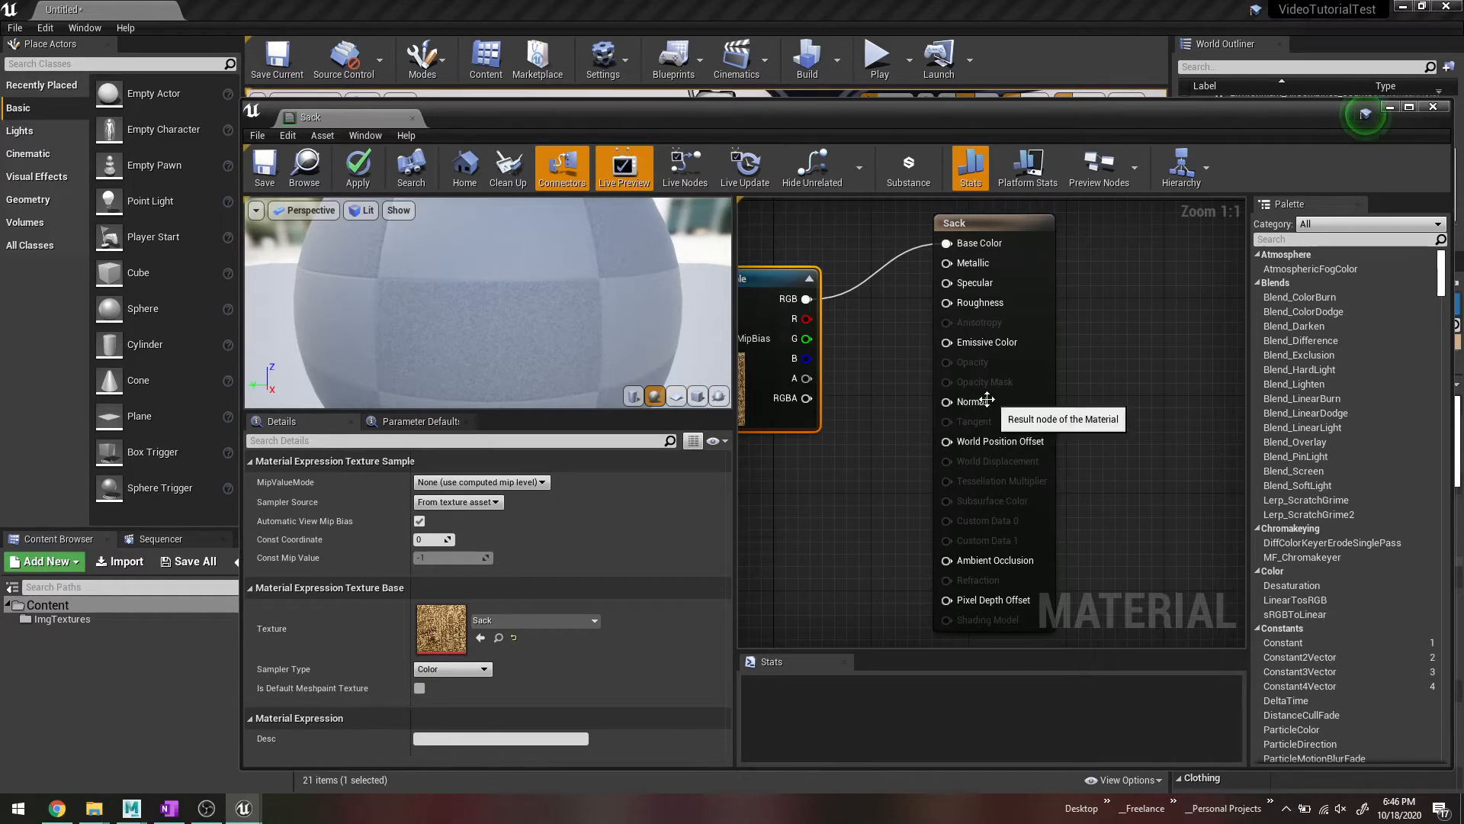
Step: Add a second TextureSample node connected to the Sack material's Normal input and place it below the first one
drag(956, 403, 830, 462)
text(texturesample)
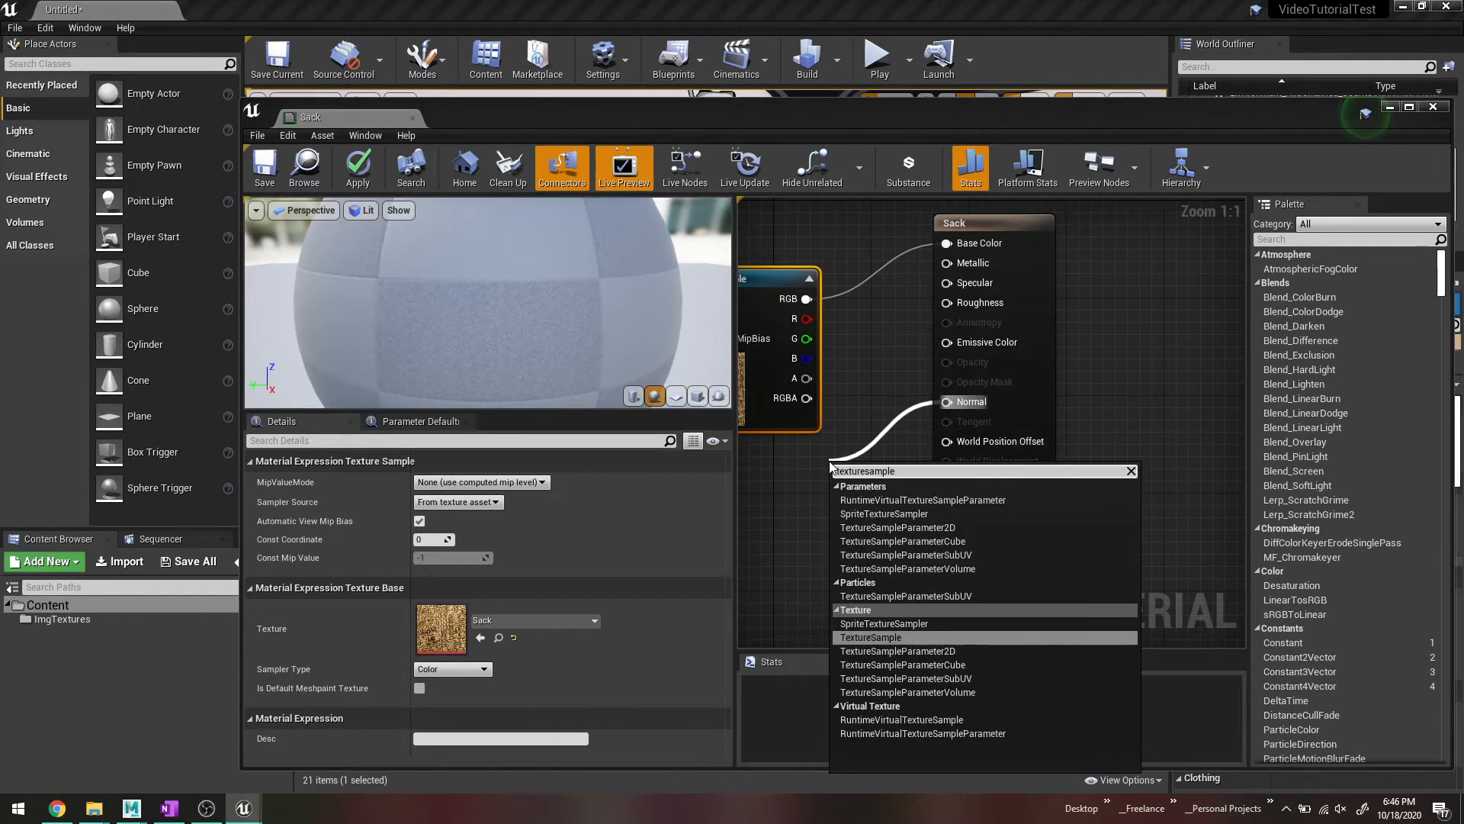
click(914, 635)
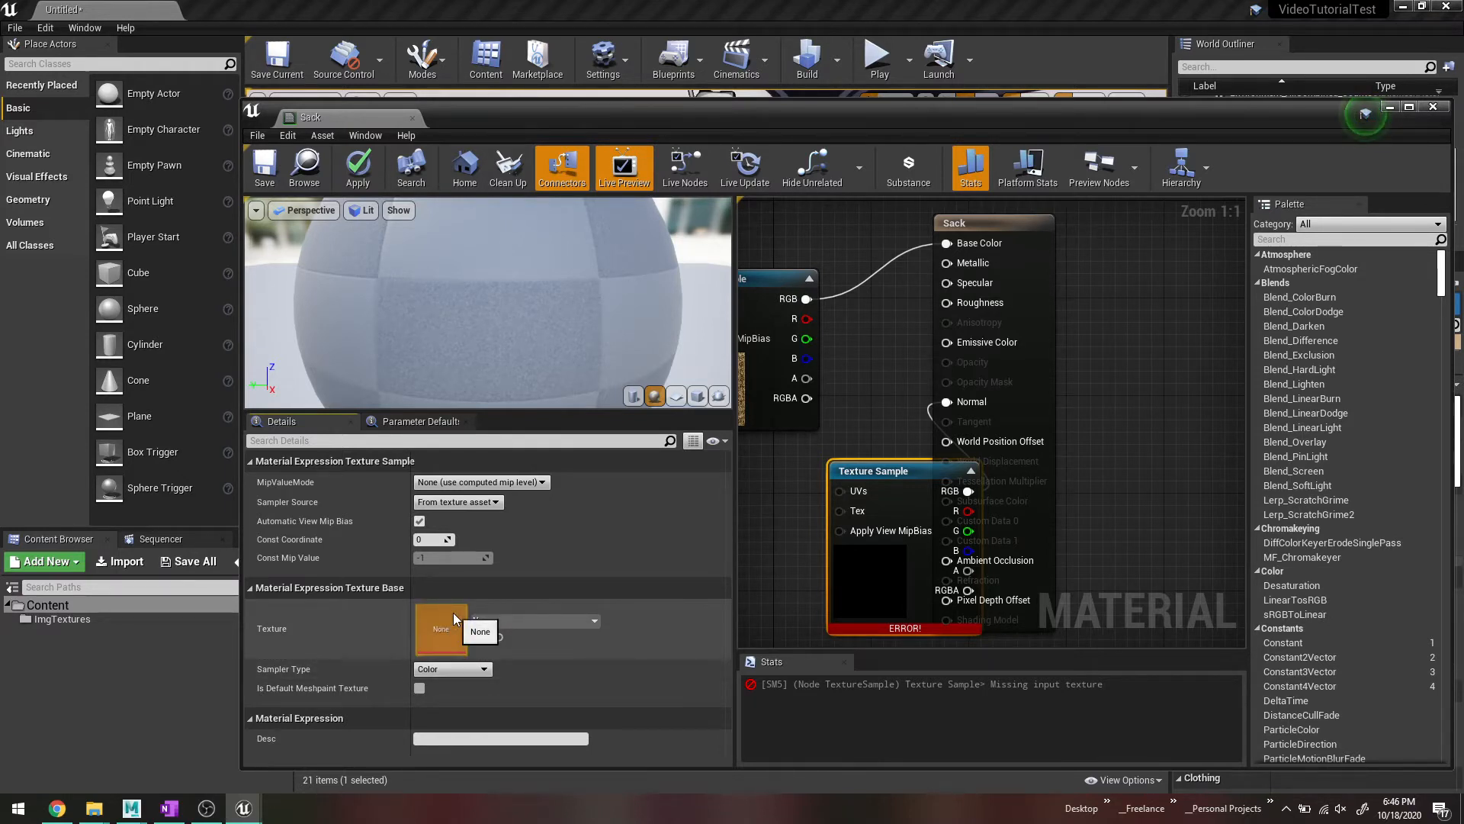
drag(911, 473, 845, 457)
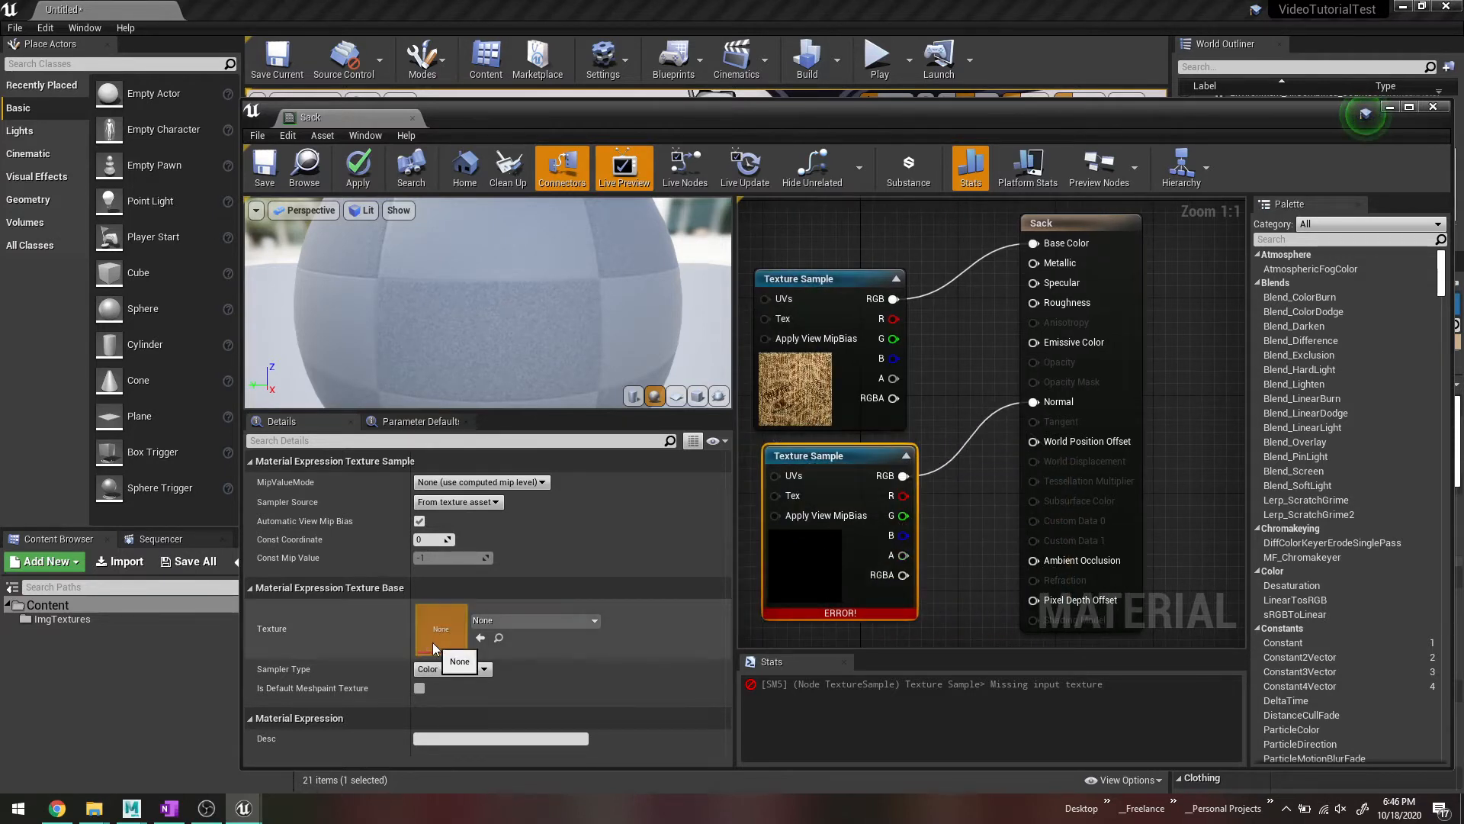
Step: Assign the SackBump texture to the Texture Sample node feeding Normal, and move both Texture Sample nodes slightly up in the graph
click(514, 625)
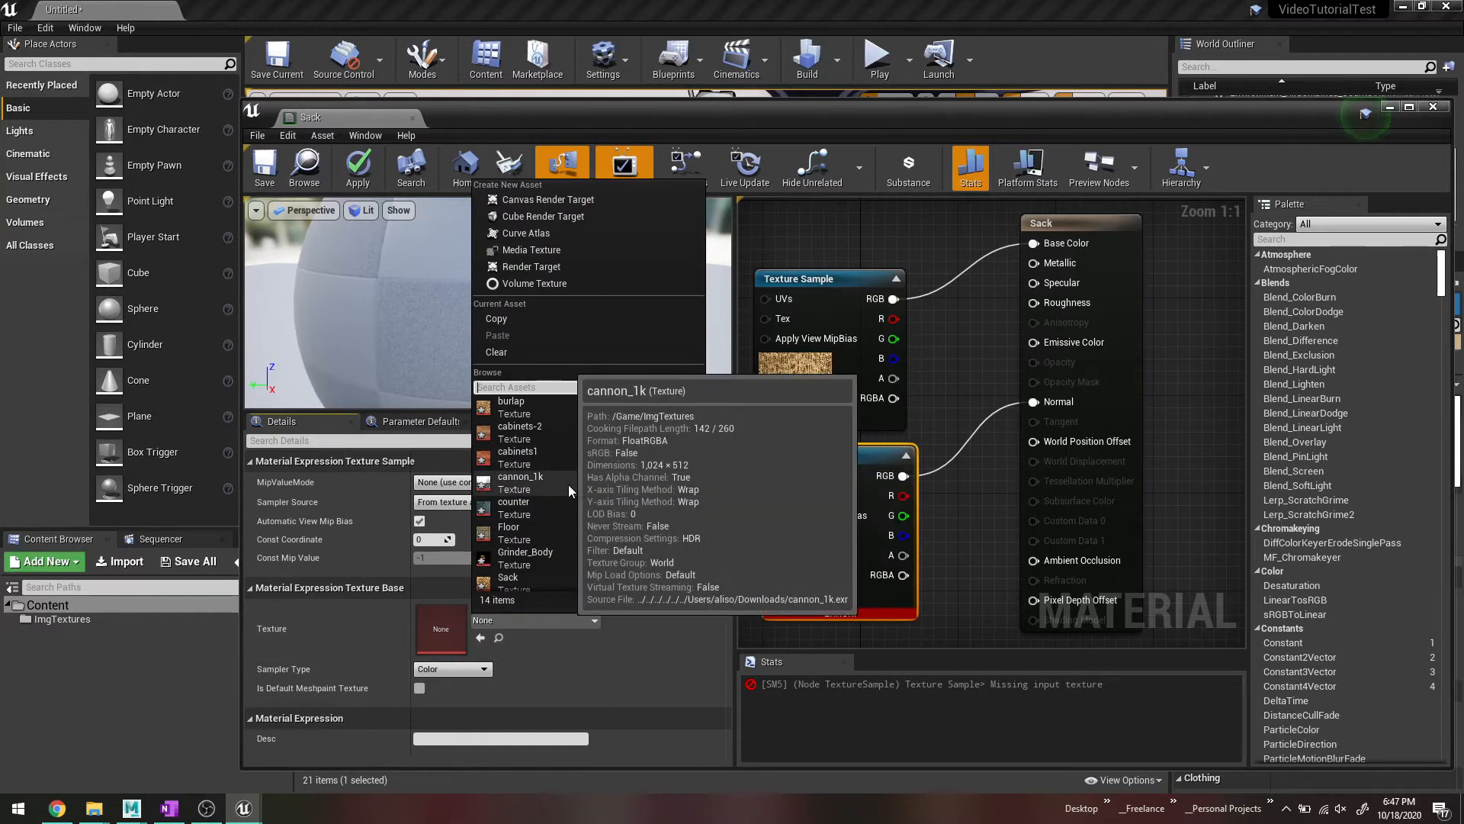
scroll(589, 471, down, 1)
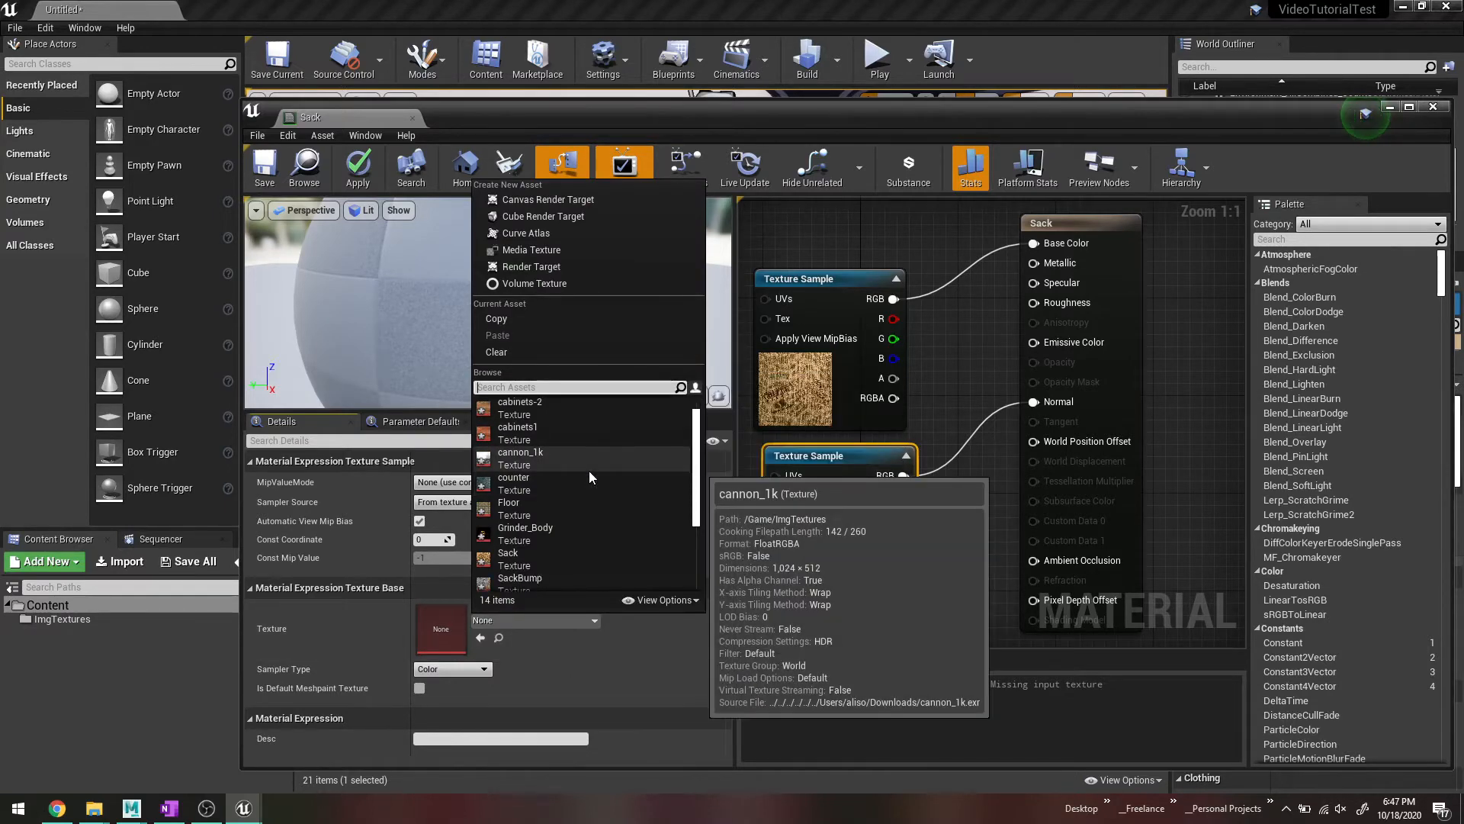
scroll(589, 471, down, 2)
click(546, 539)
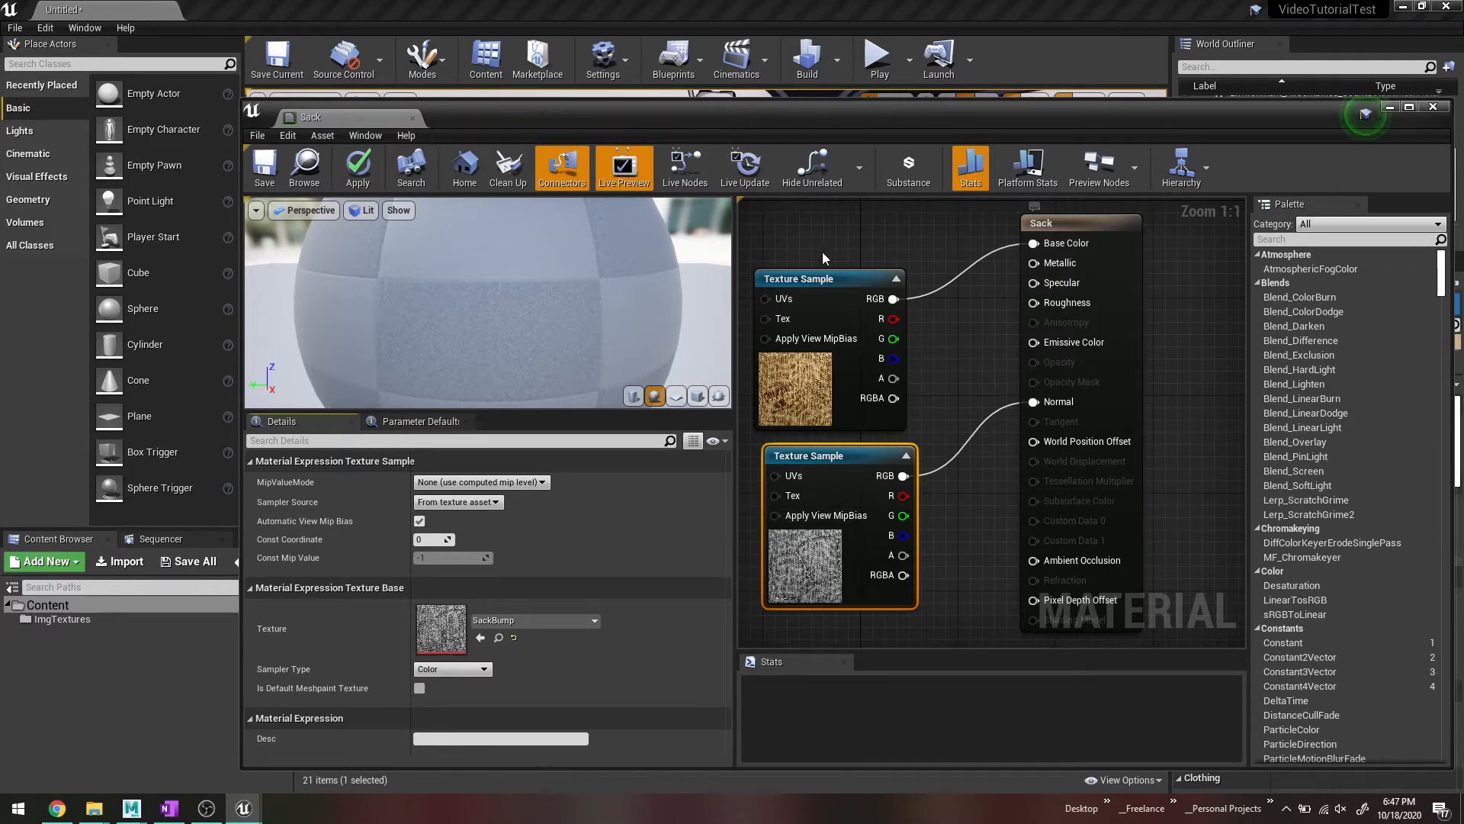
drag(835, 279, 819, 236)
drag(839, 456, 826, 419)
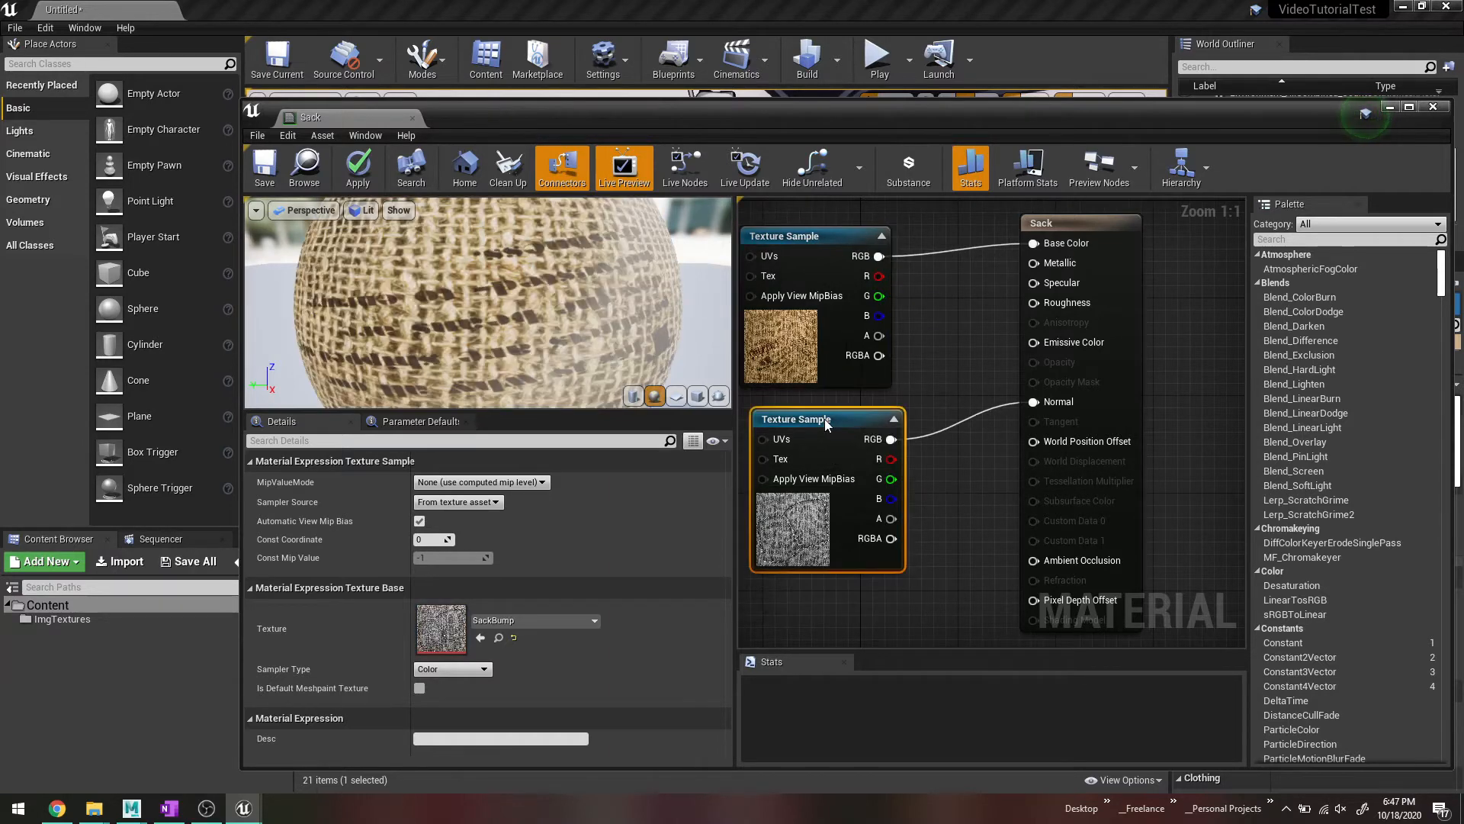
Step: Check the burlap on the preview sphere and move the Texture Sample node feeding Base Color slightly away from the Sack node
scroll(623, 358, down, 5)
mouse_move(570, 316)
mouse_down()
mouse_move(480, 316)
mouse_move(305, 267)
mouse_move(343, 293)
mouse_move(251, 305)
mouse_move(552, 314)
mouse_up()
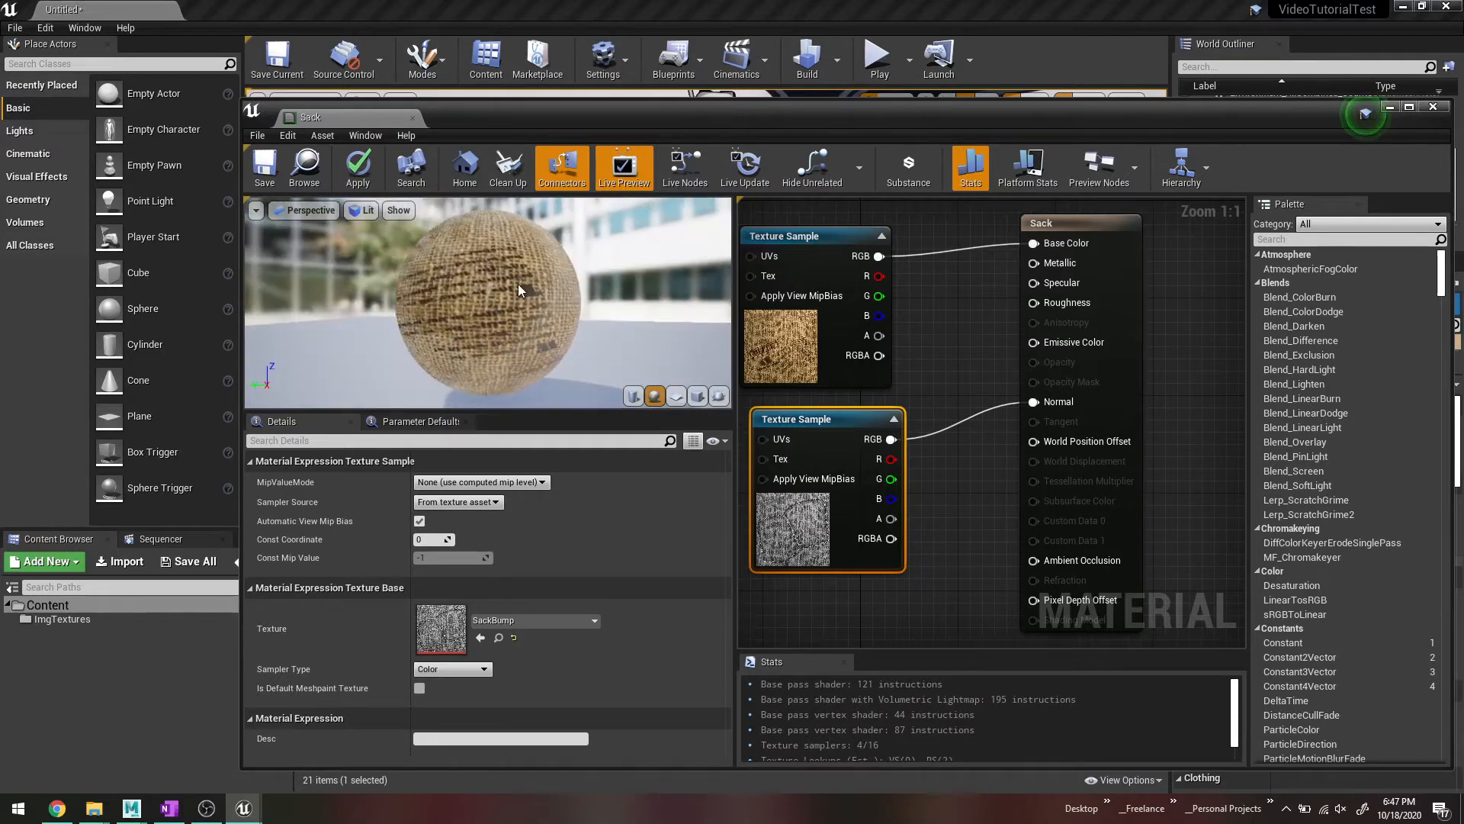
scroll(519, 283, up, 3)
scroll(518, 285, up, 3)
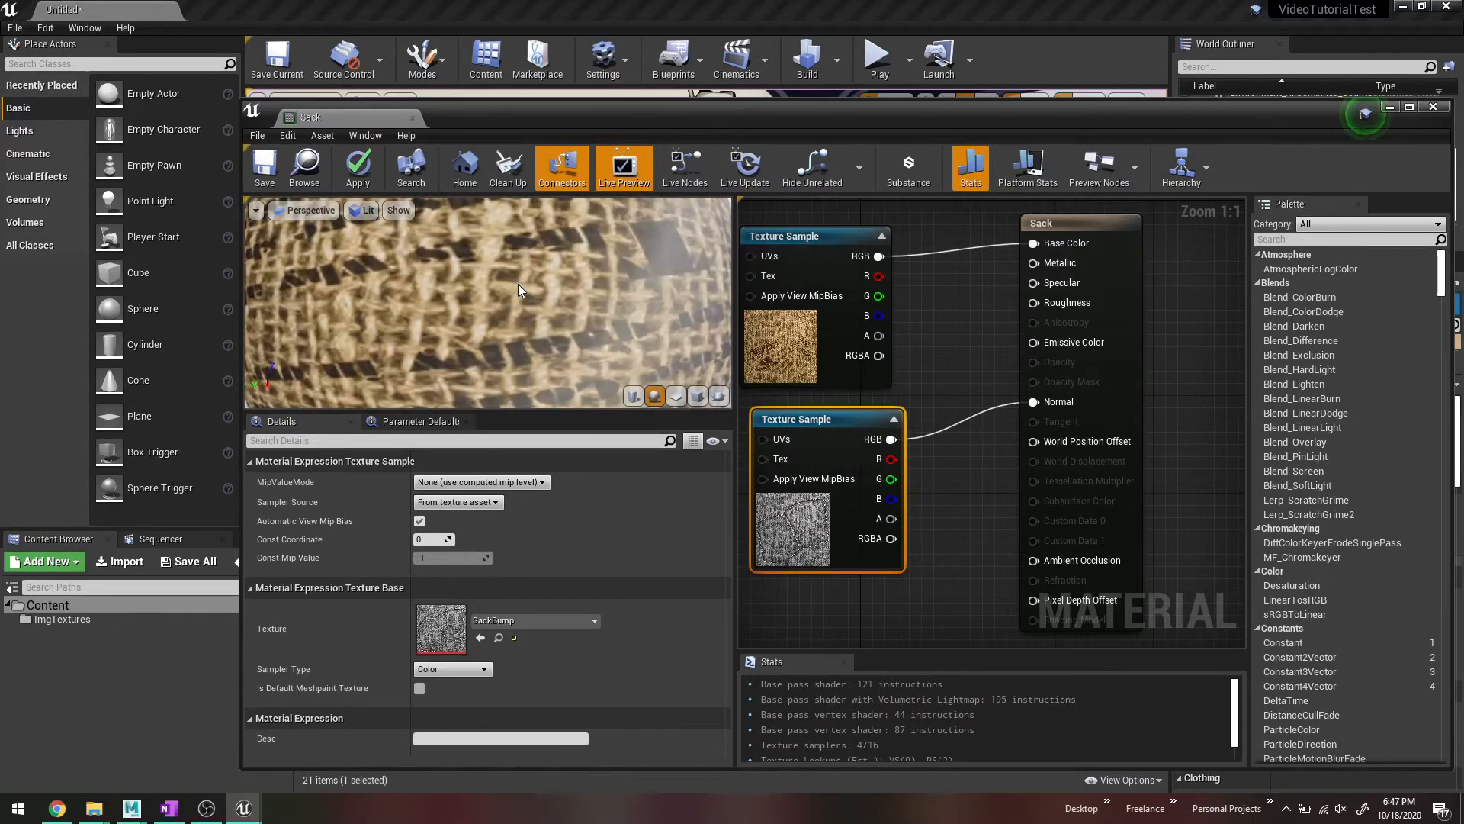
scroll(519, 280, down, 3)
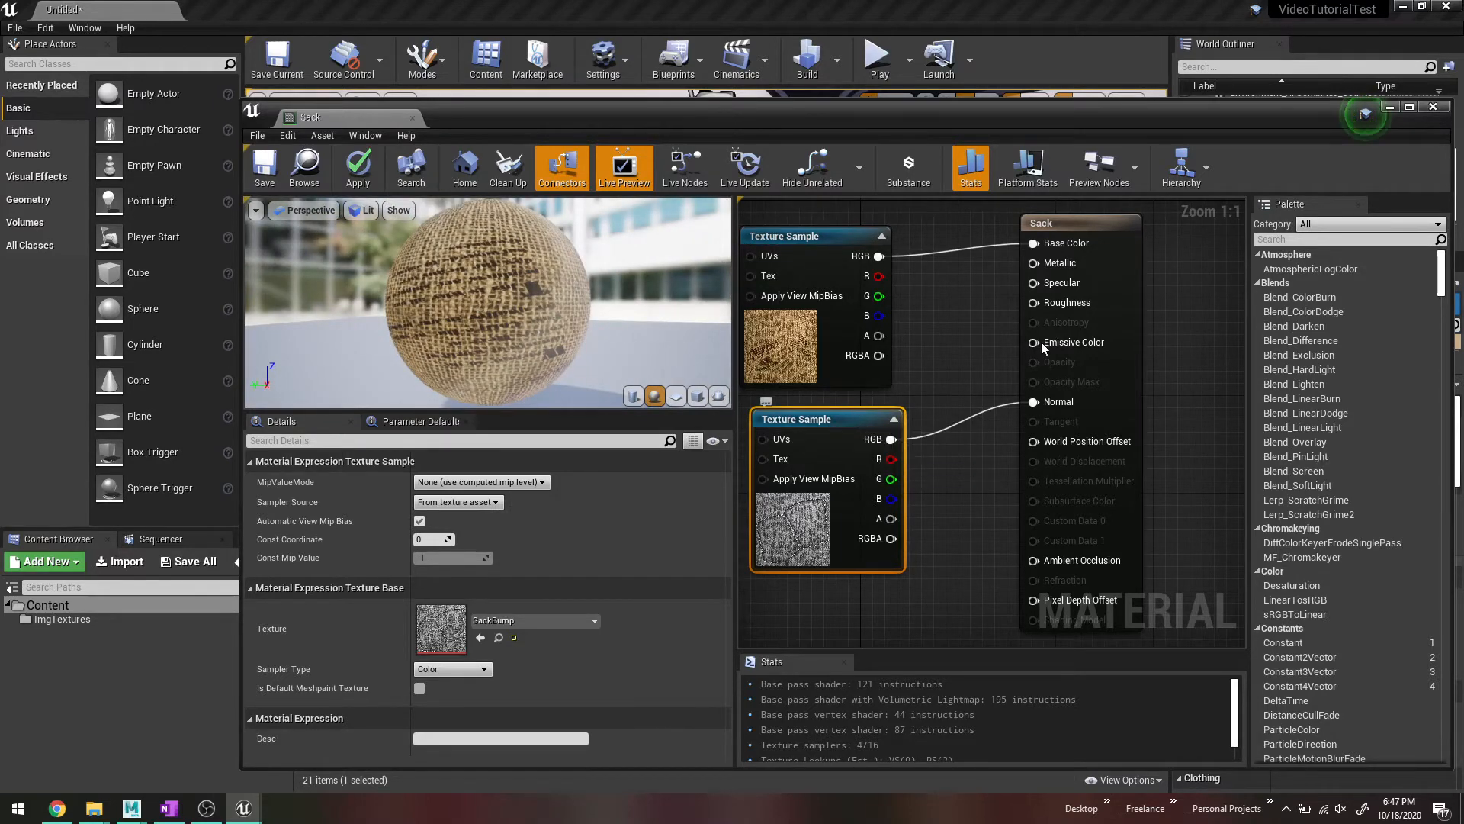
drag(798, 244, 780, 223)
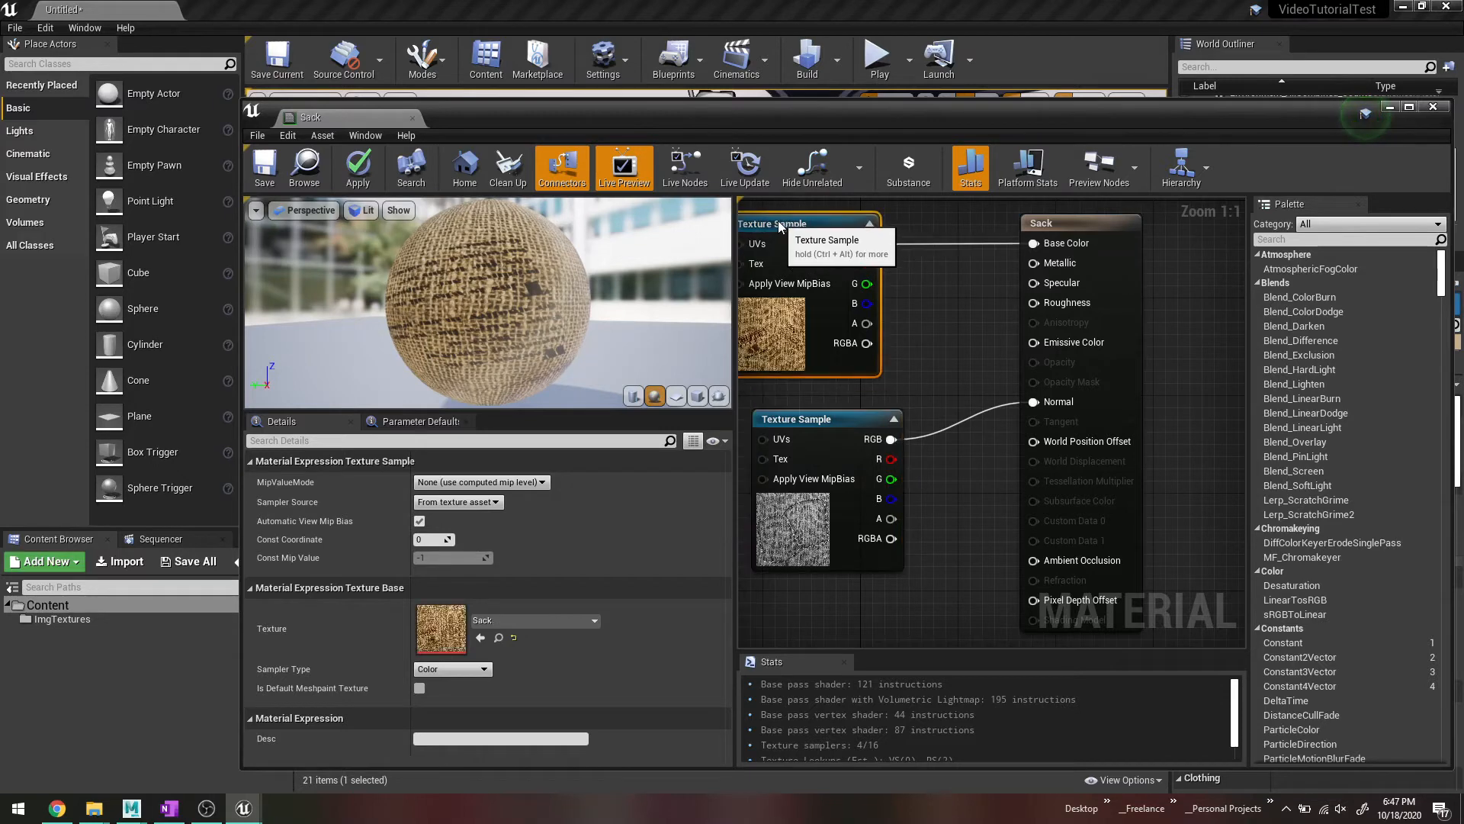
Step: Duplicate the Texture Sample node feeding Base Color and delete the copy
right_click(780, 225)
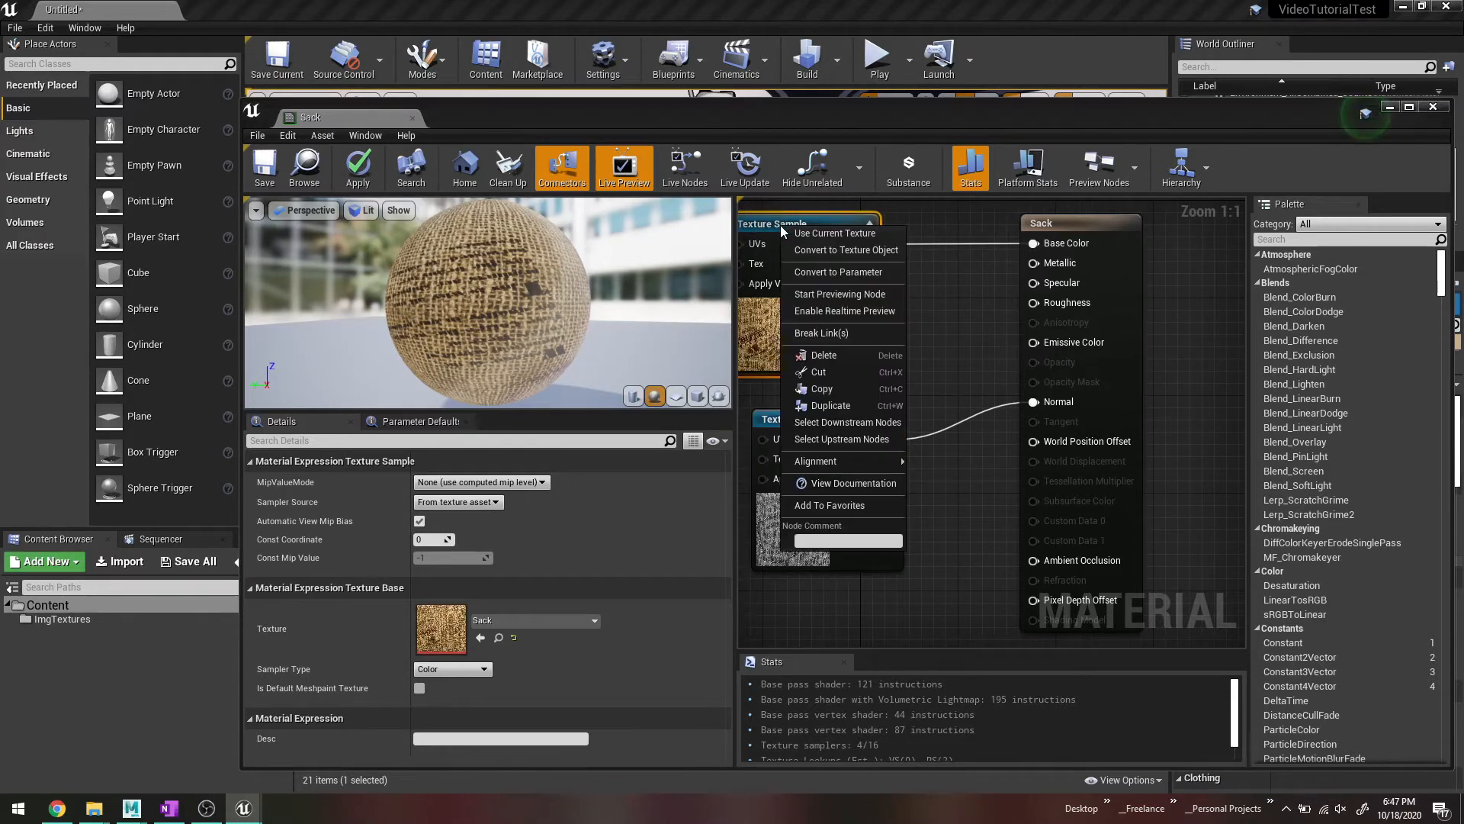
click(848, 405)
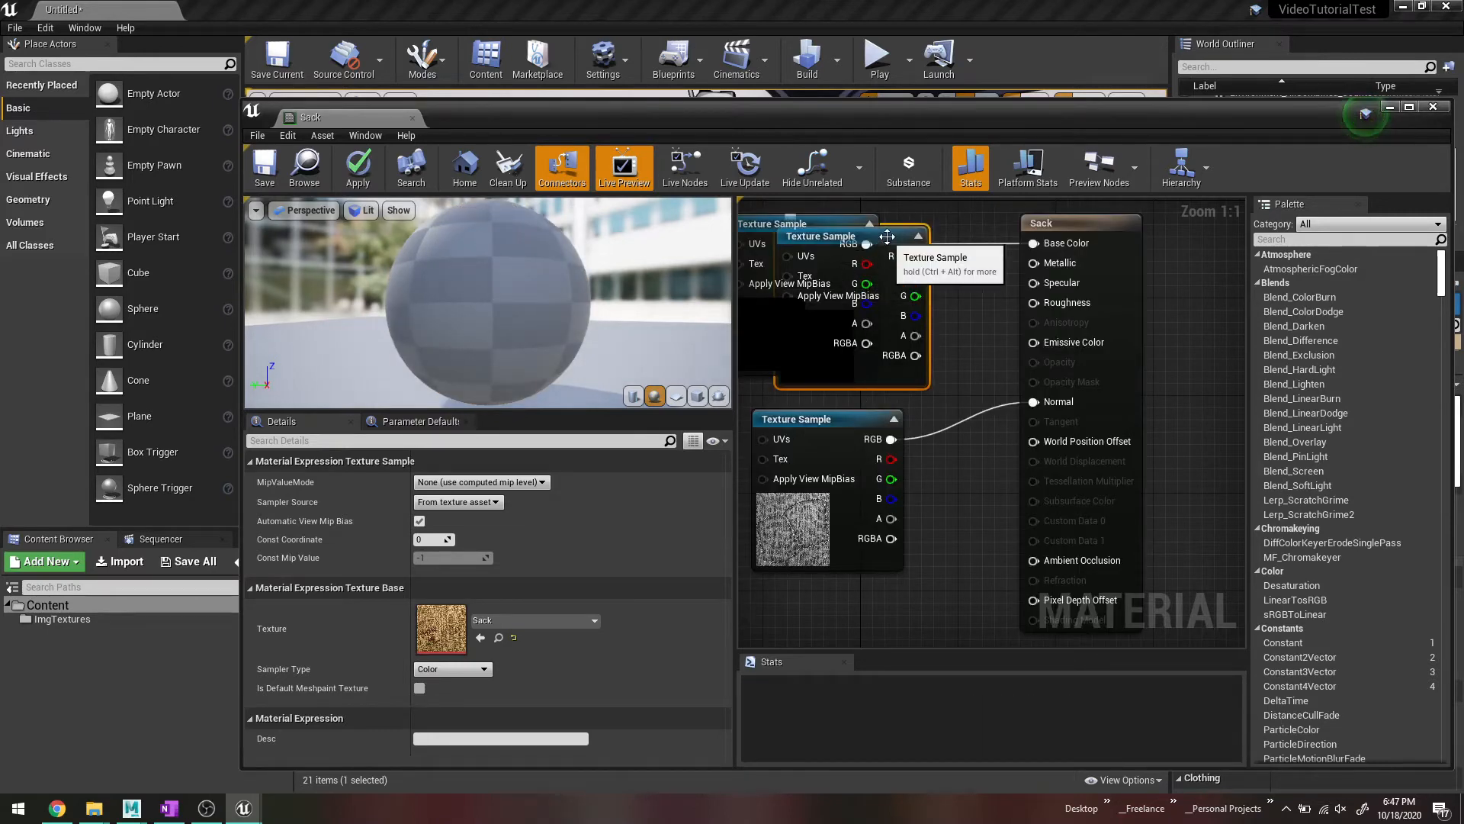
drag(884, 237, 946, 328)
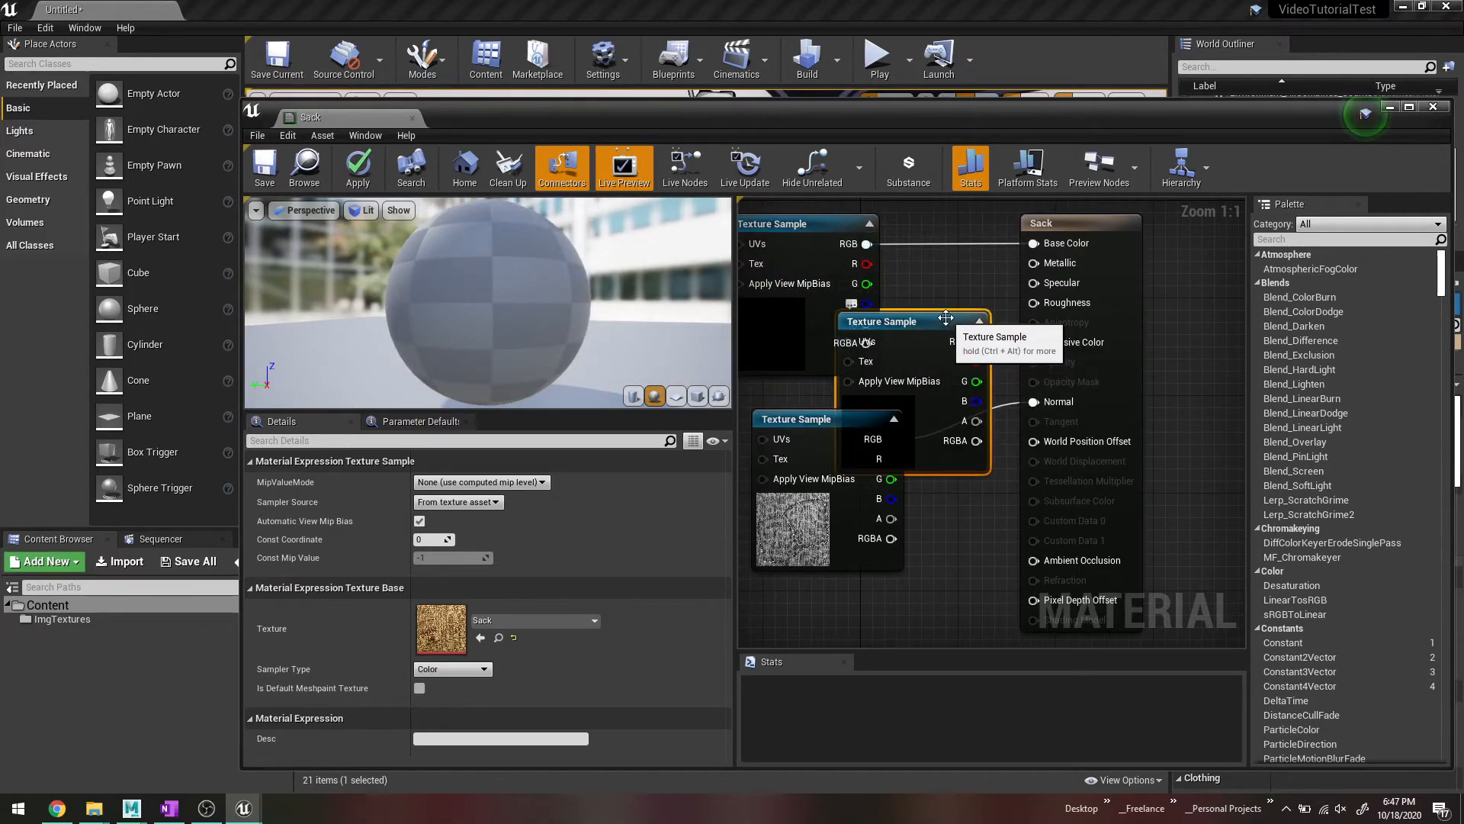
key(Delete)
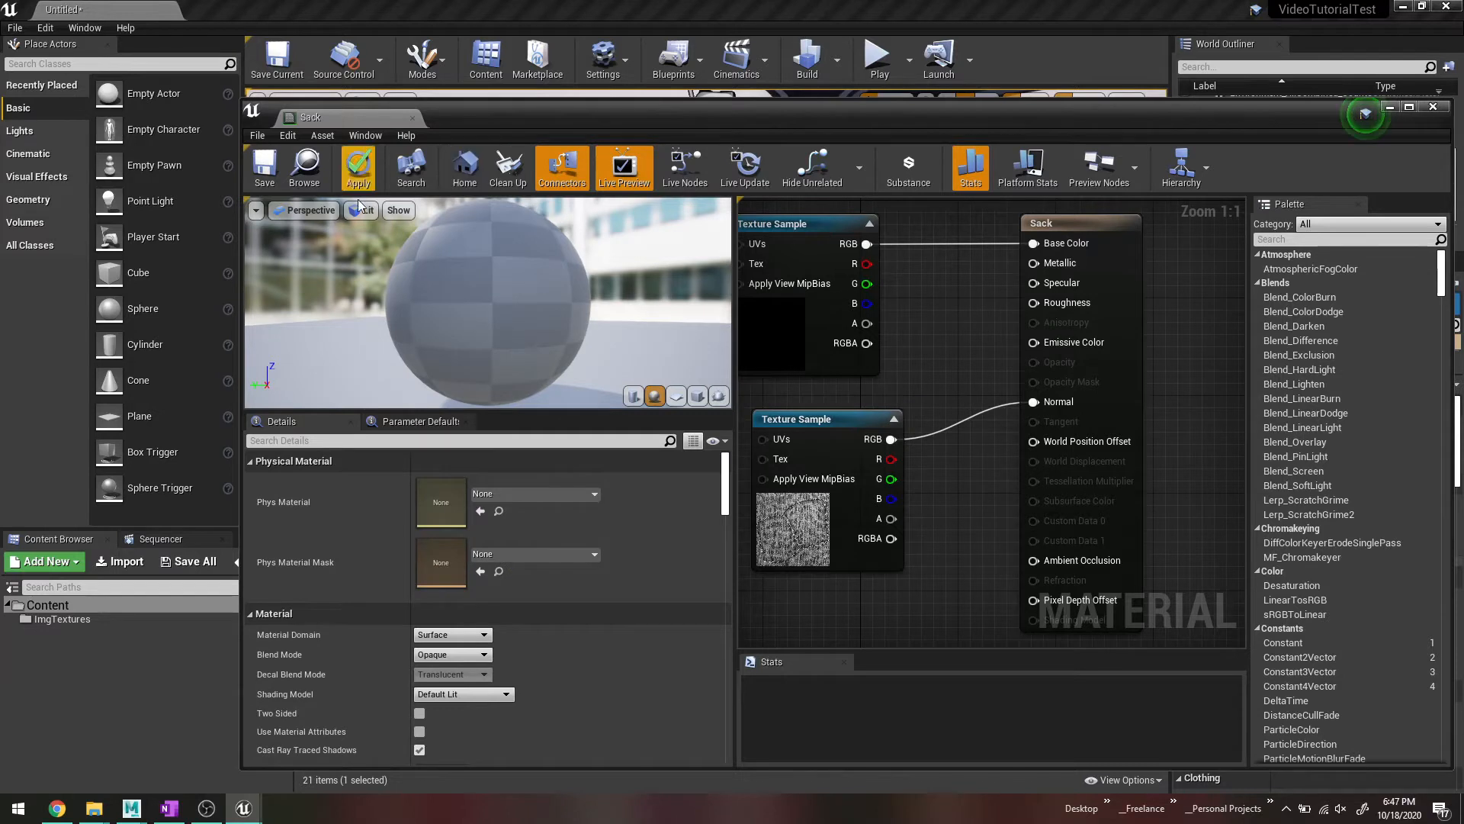
Step: Apply the changes to the Sack material and close its editor
click(358, 183)
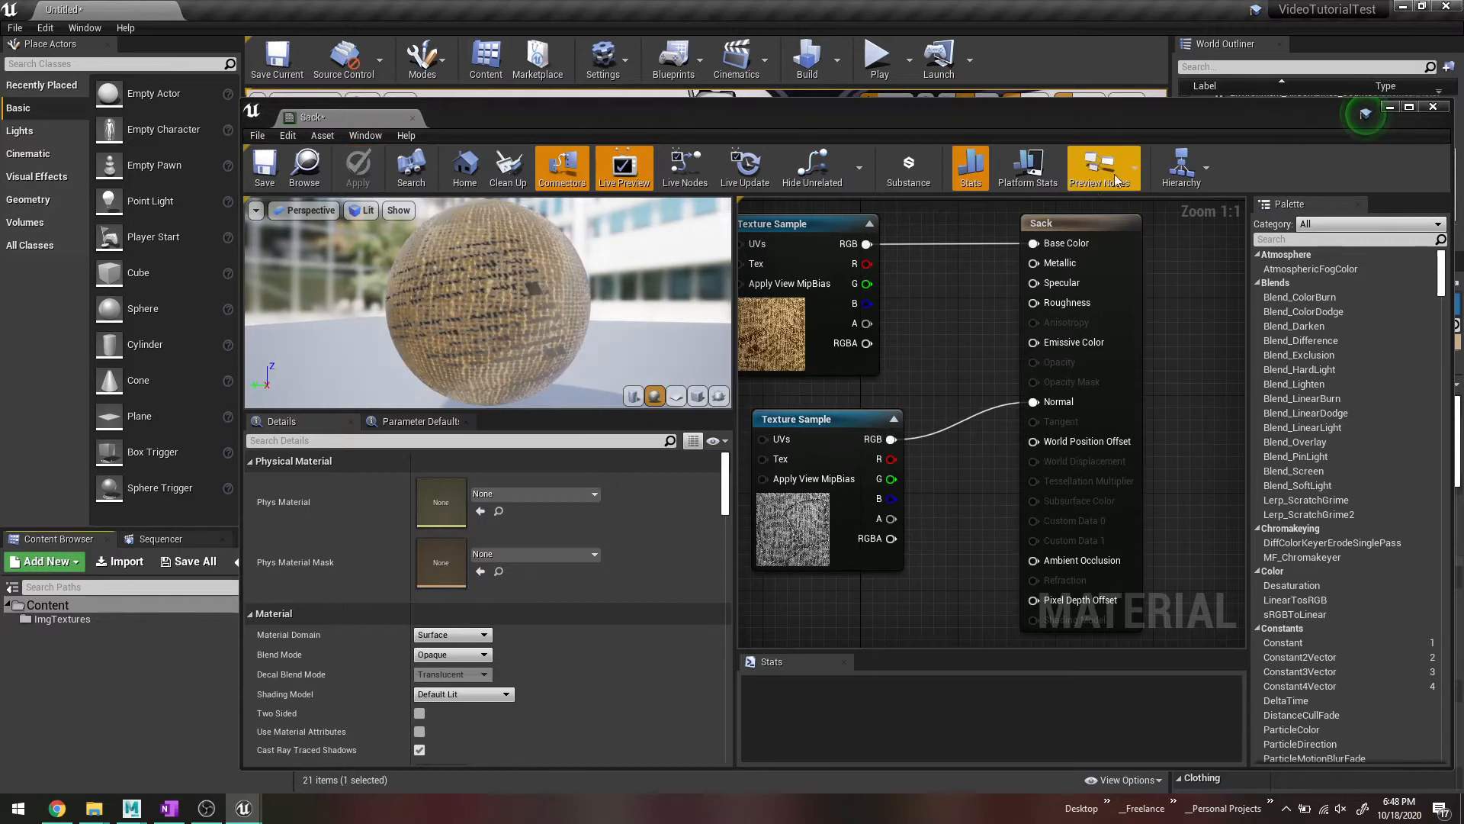
click(1437, 109)
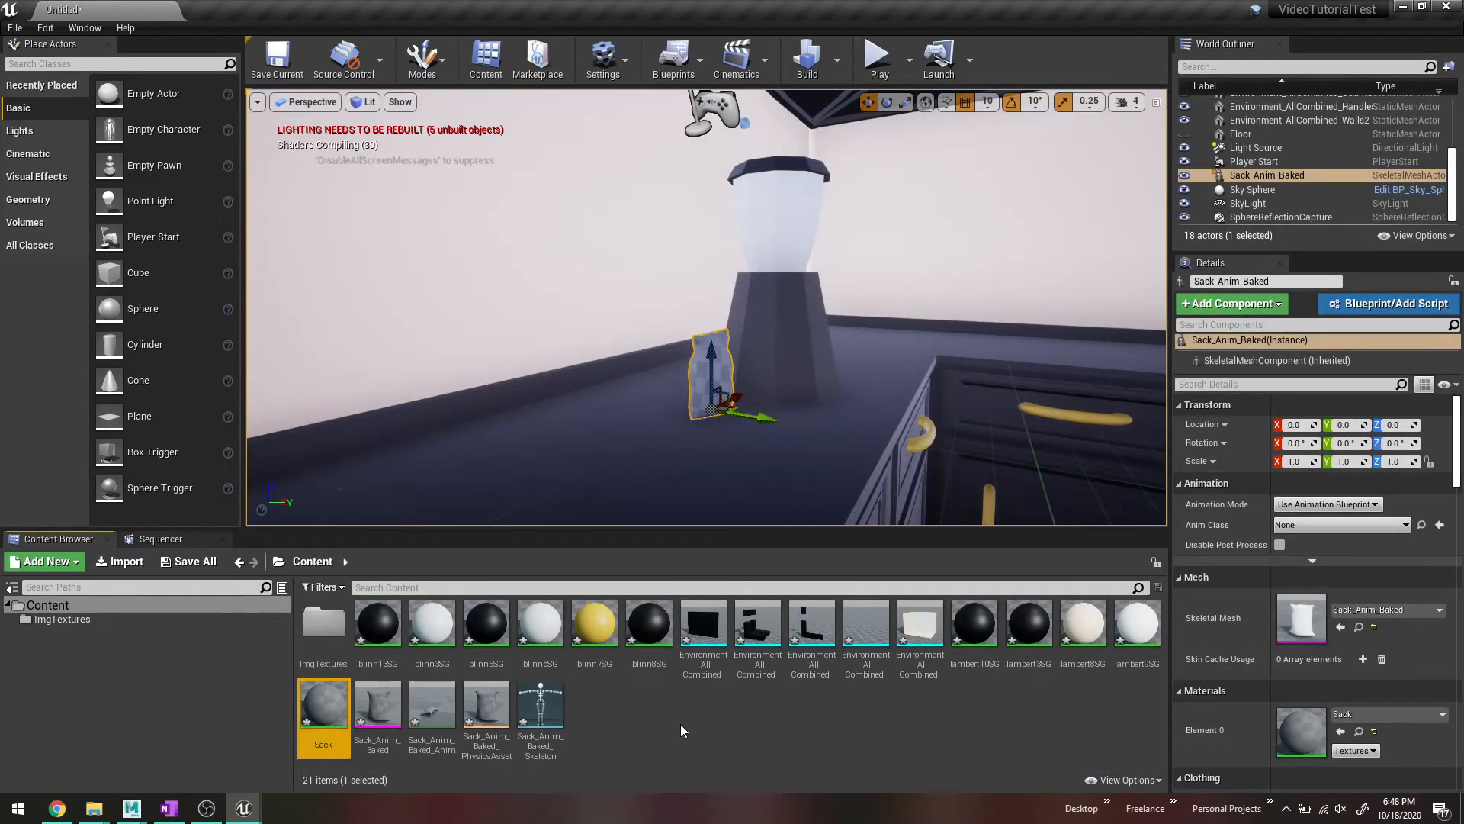
Step: Create a new material named Cabinets in the Content folder
right_click(670, 705)
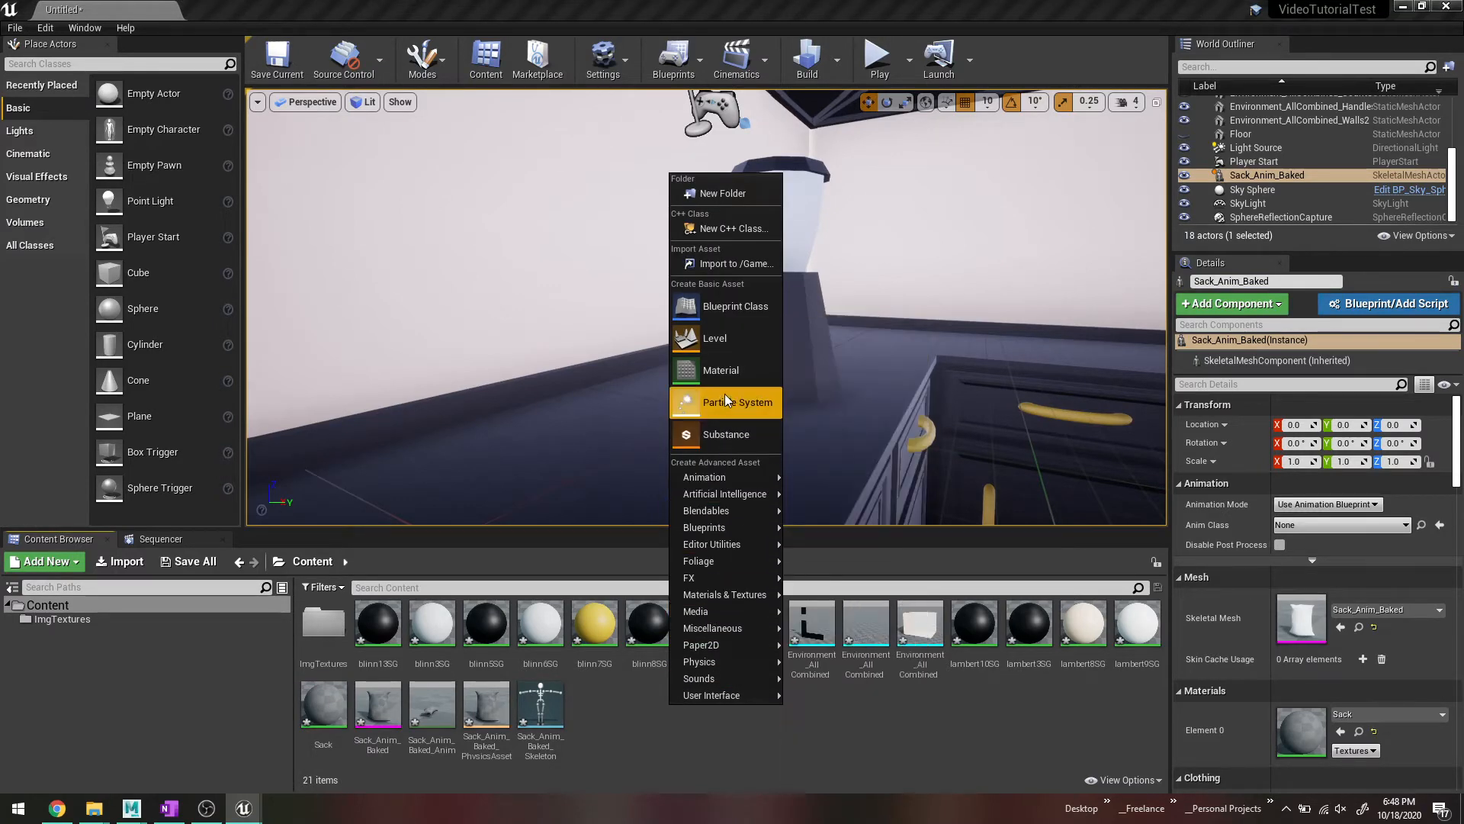
click(712, 374)
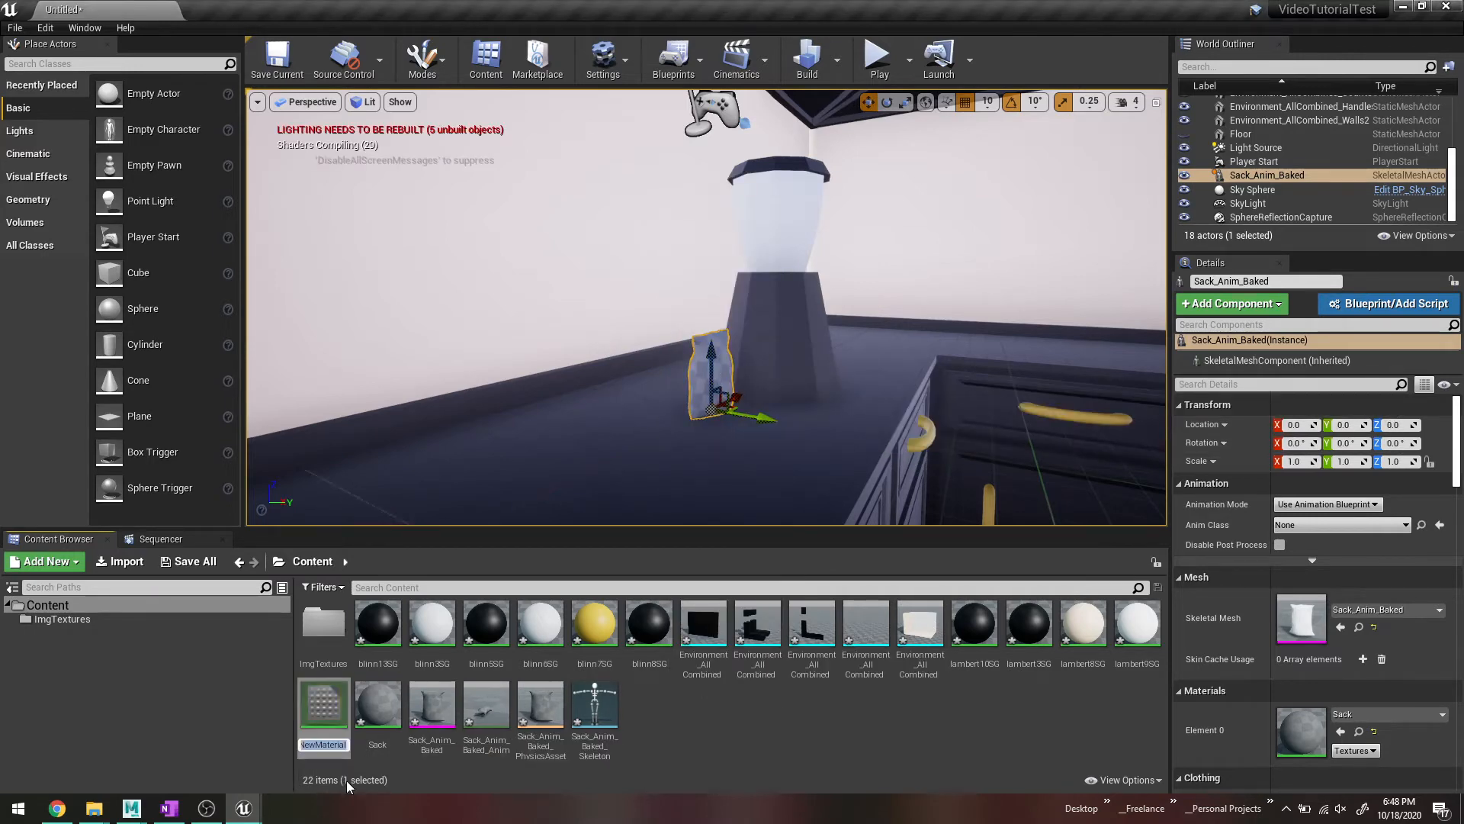
text(Cabinets)
key(Return)
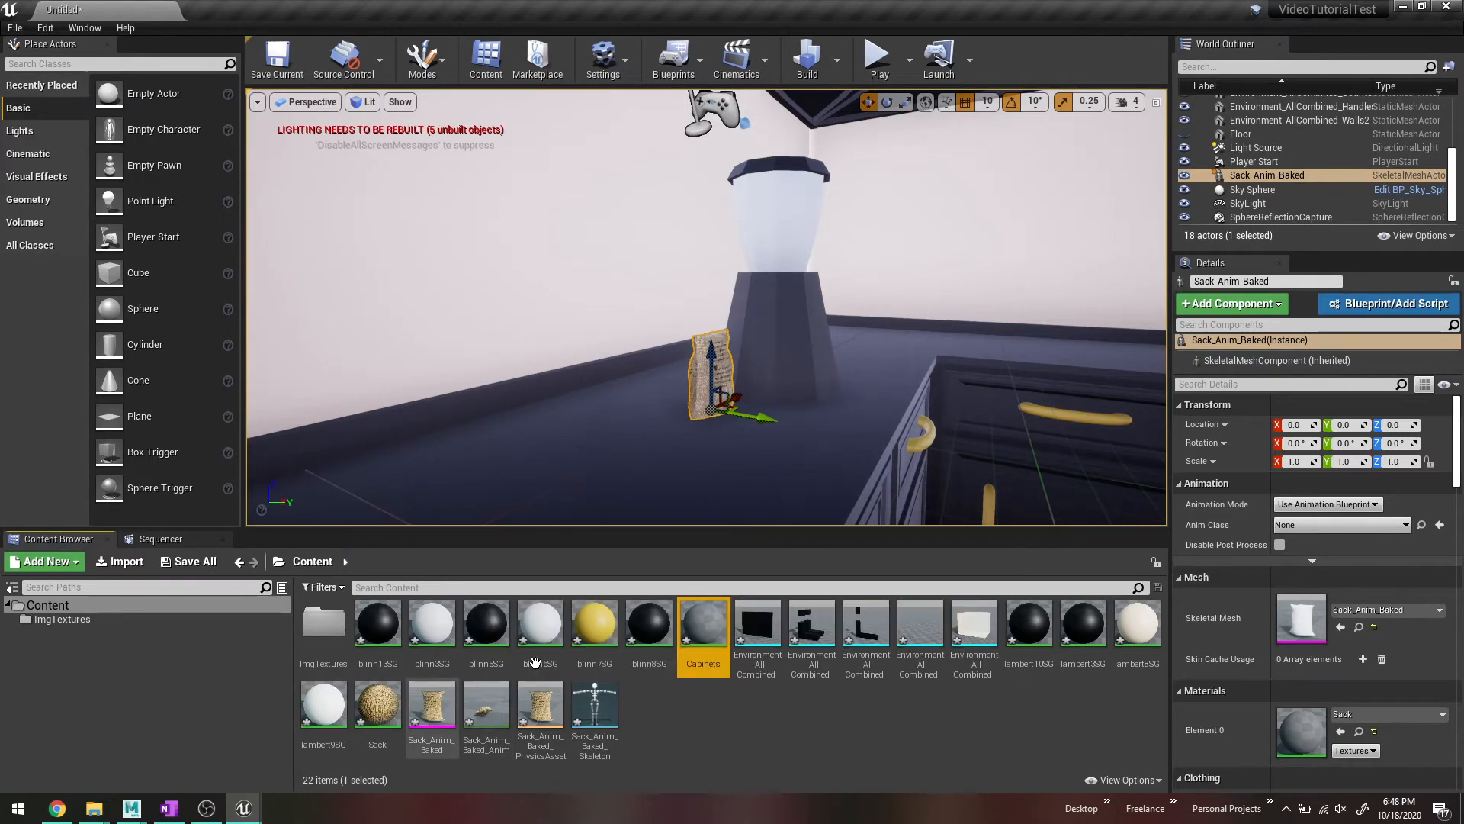
Step: Open the Cabinets material and add a TextureSample node connected to its Base Color input
double_click(700, 625)
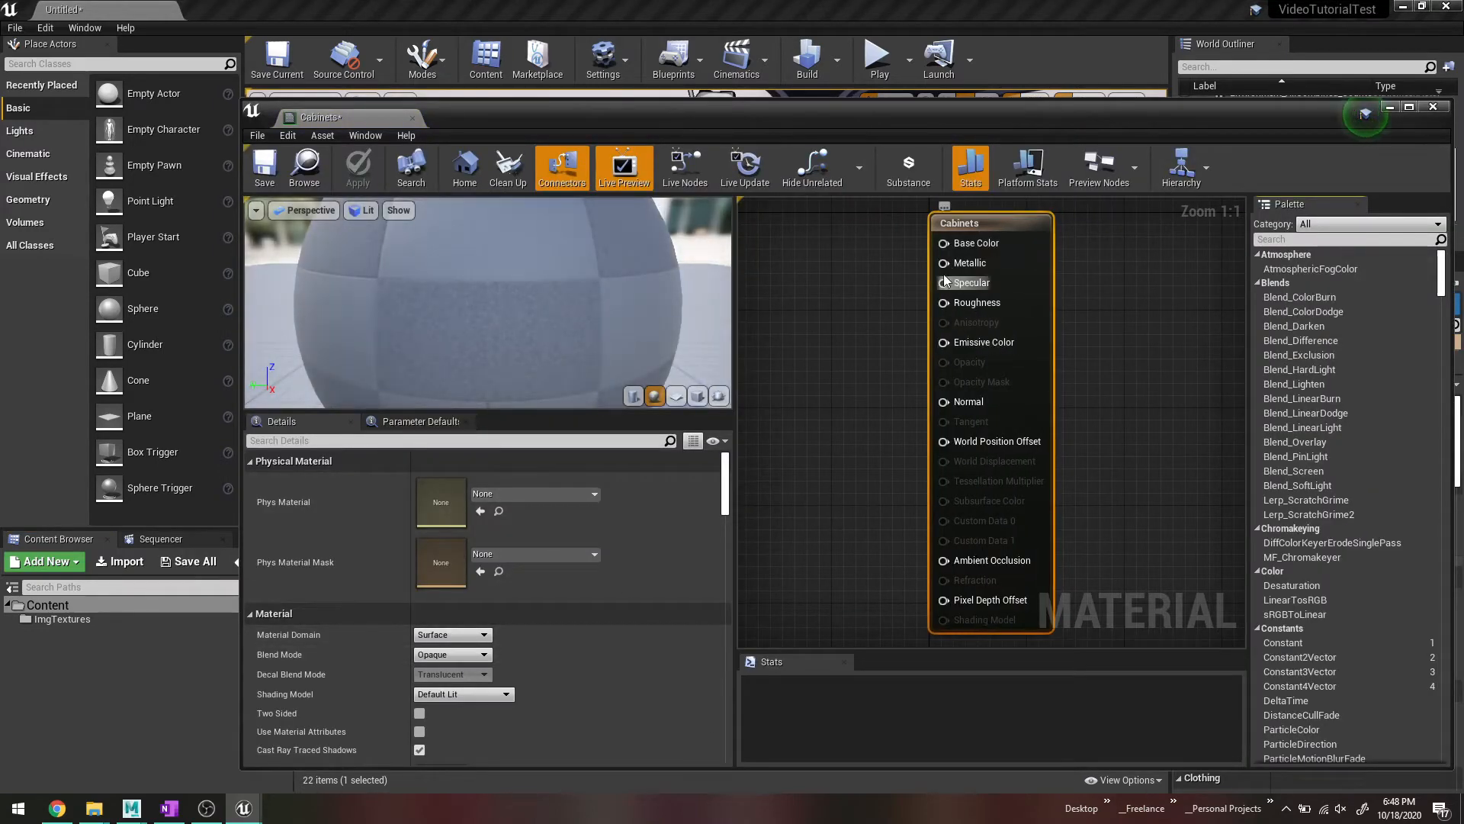
drag(943, 243, 809, 269)
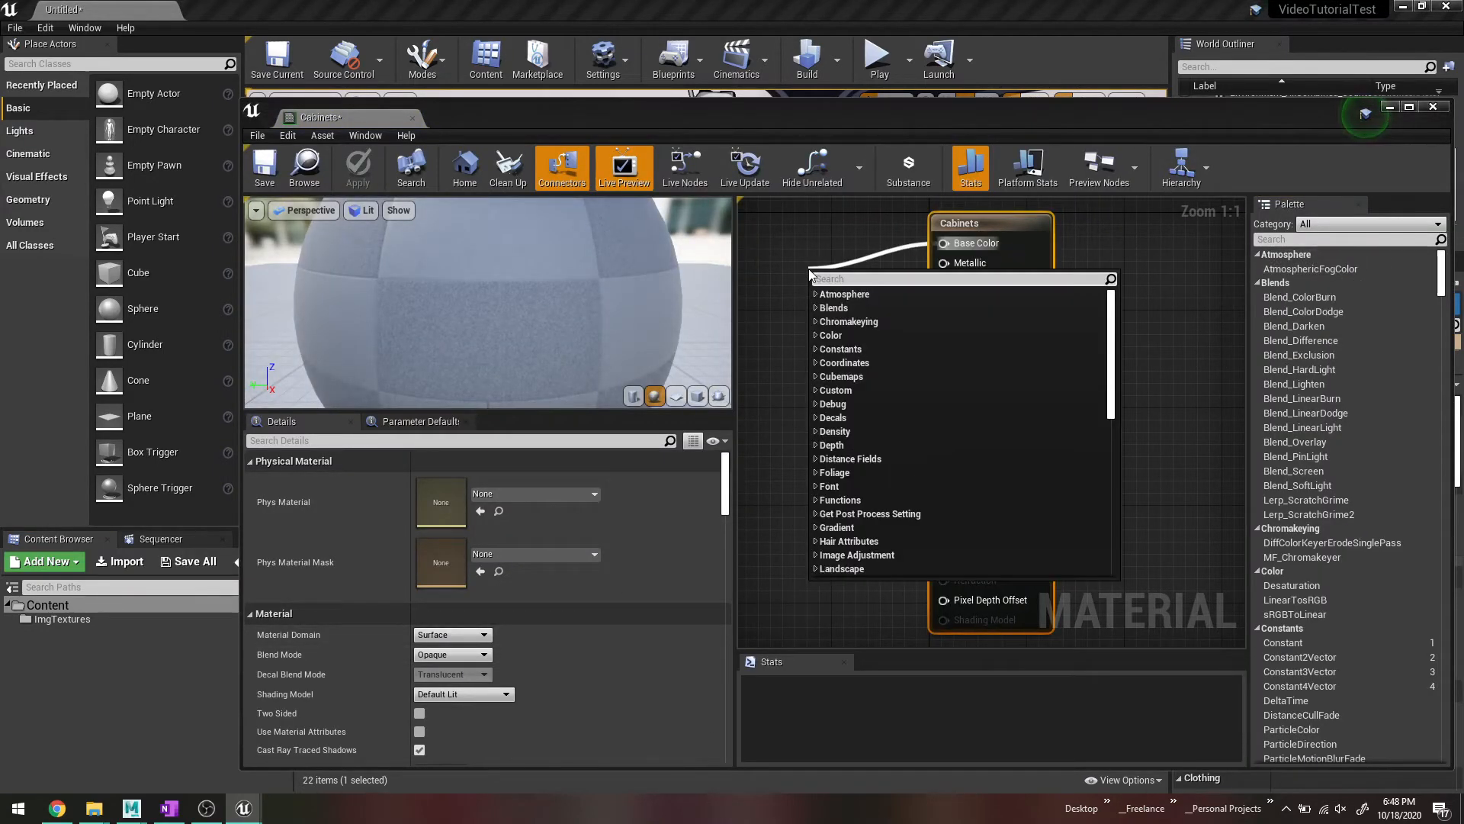
key(ctrl+v)
key(ctrl+a)
key(BackSpace)
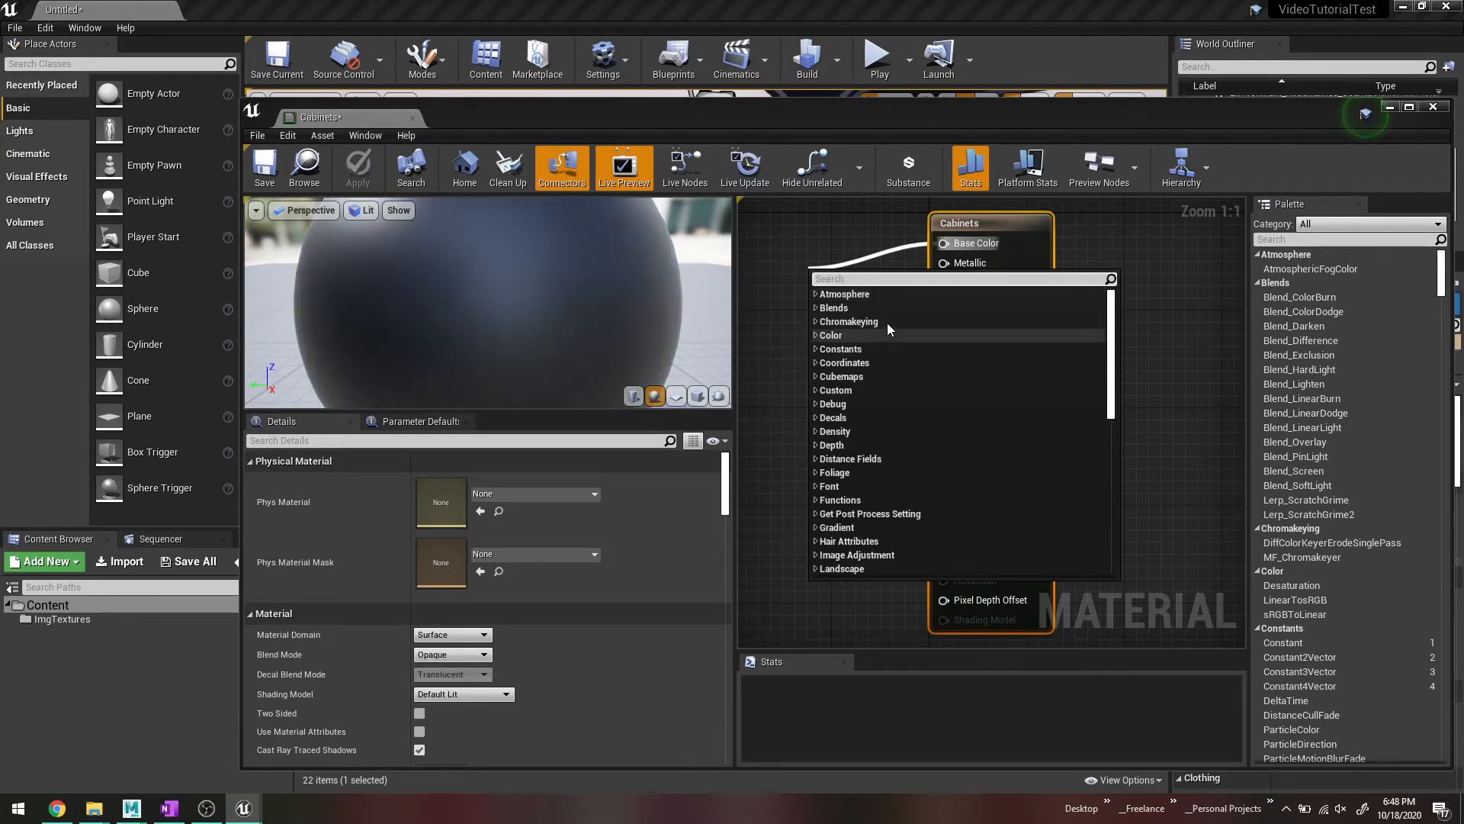
text(texturesample)
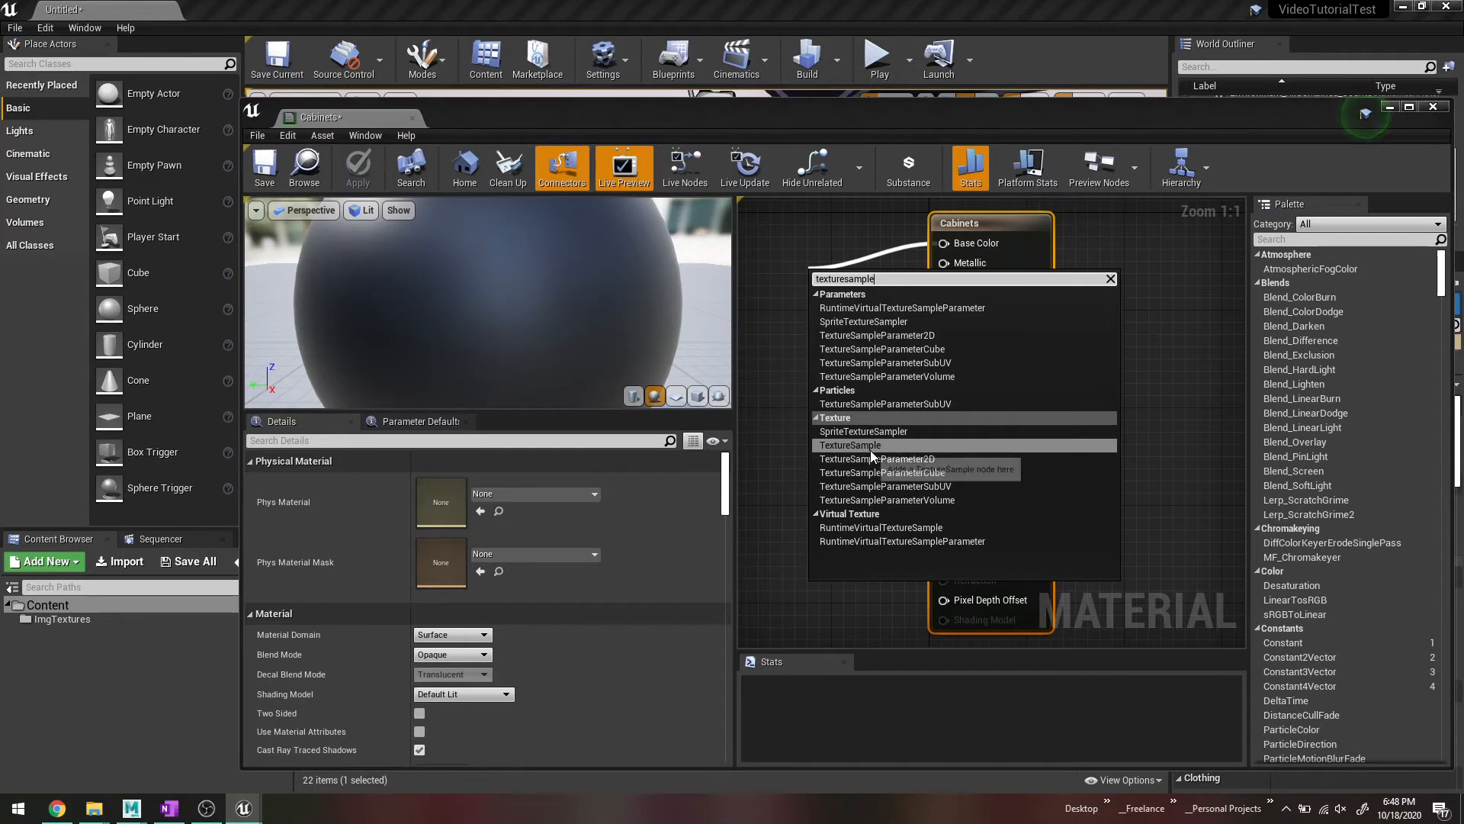
double_click(899, 279)
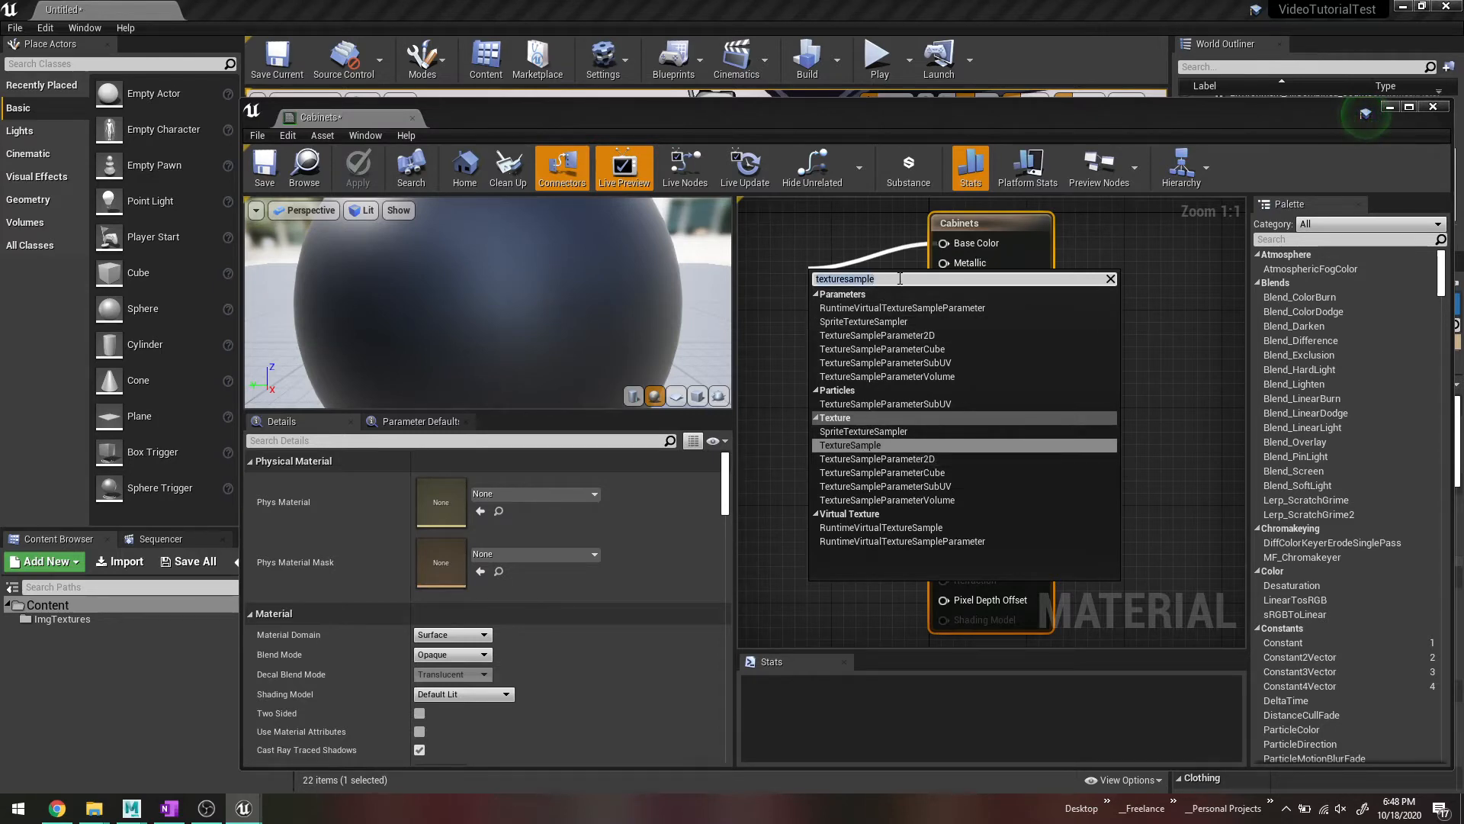
key(Return)
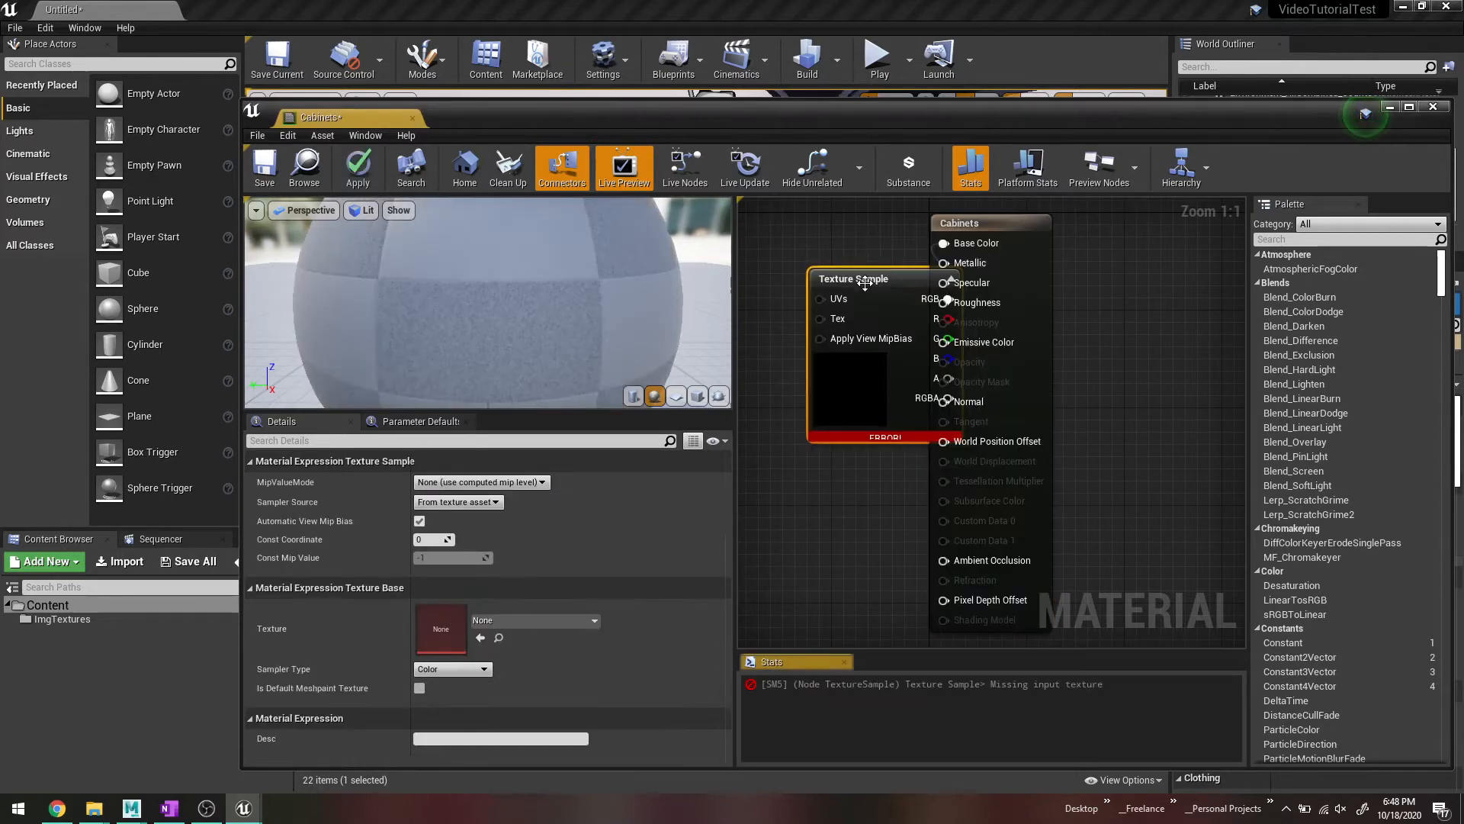
Step: Assign the cabinets-2 texture to the Texture Sample node and move the node clear of the Cabinets node
click(519, 624)
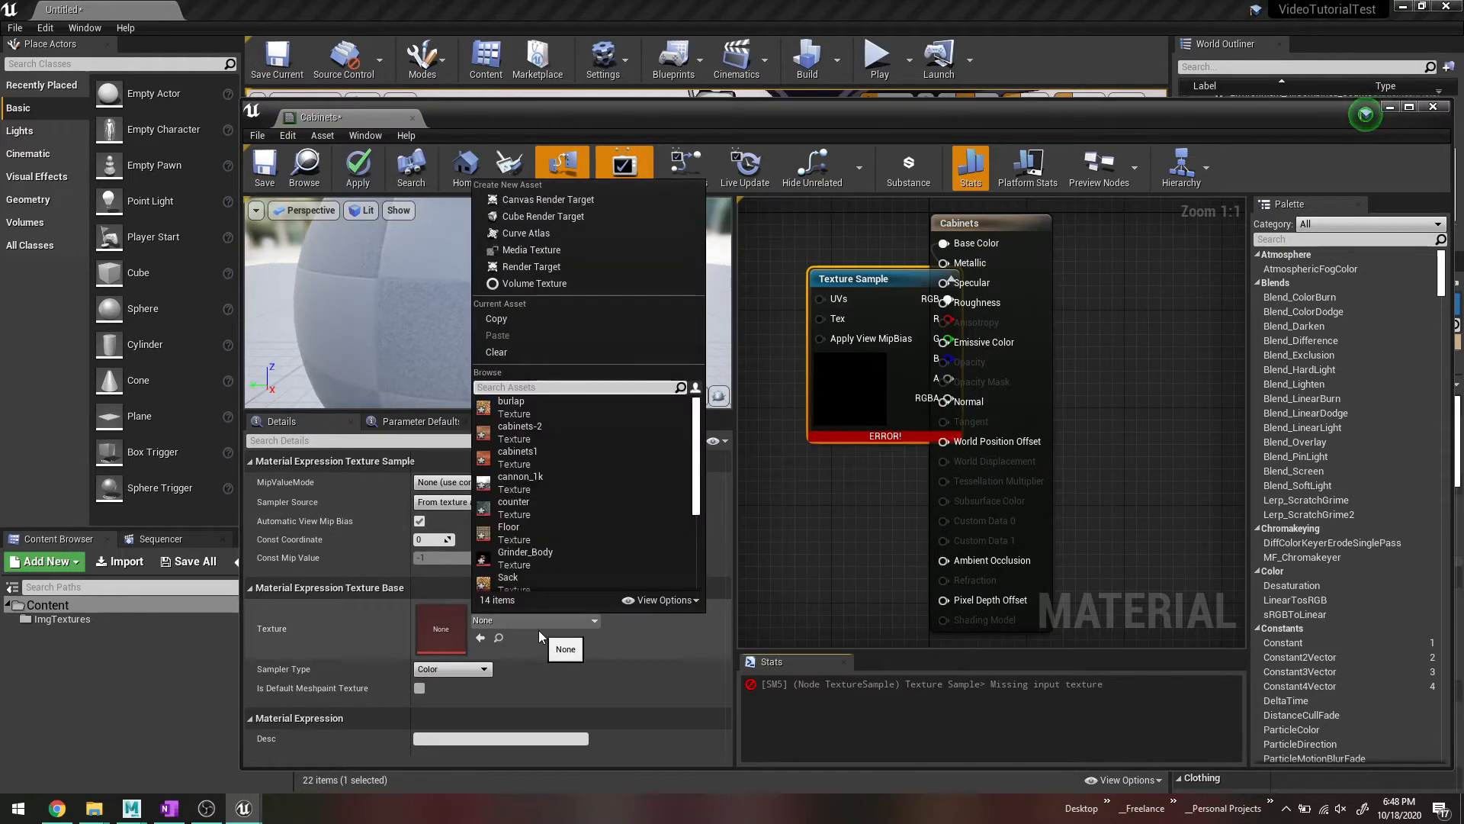
click(537, 438)
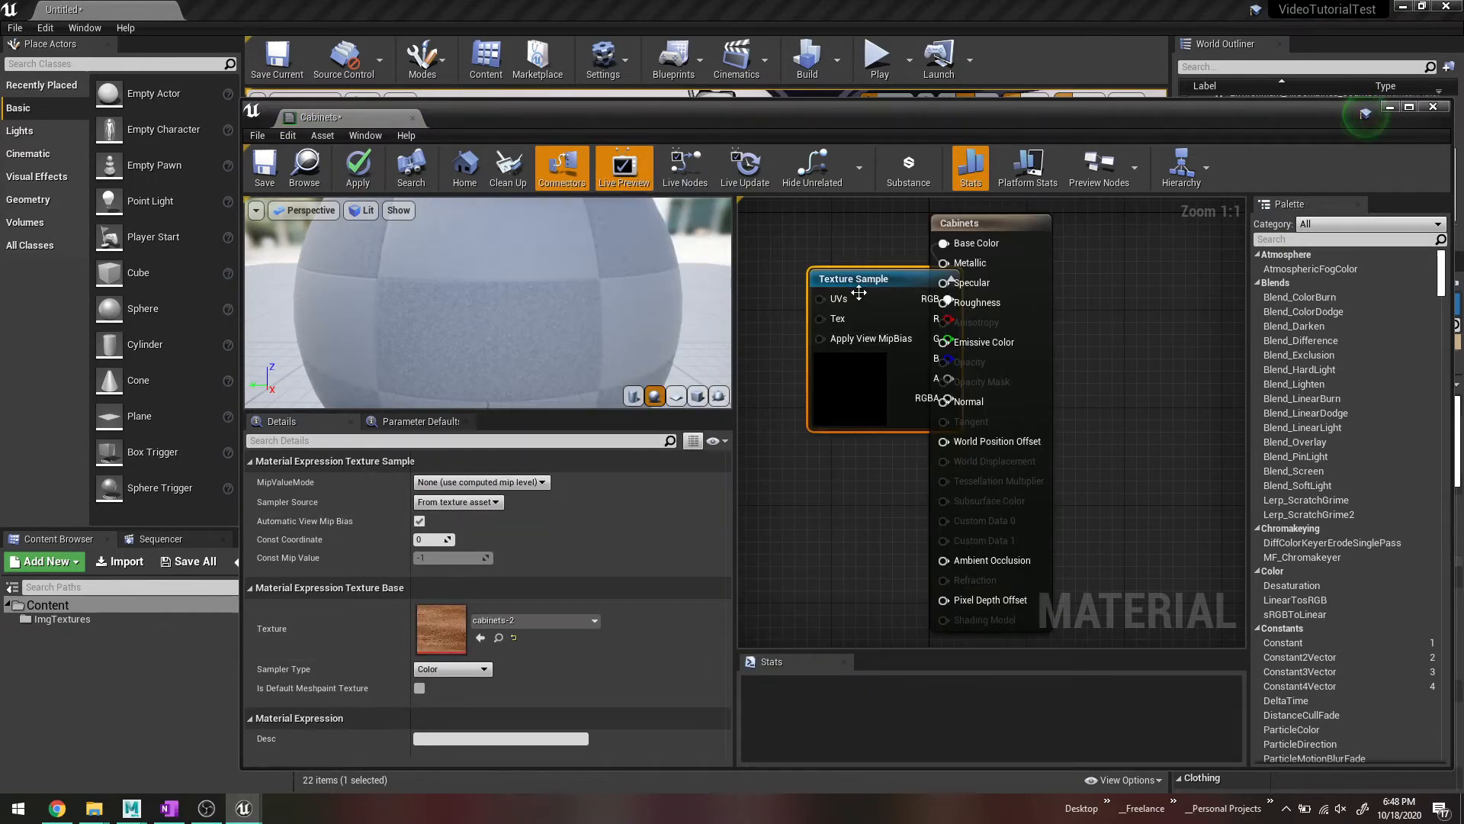
drag(854, 278, 779, 245)
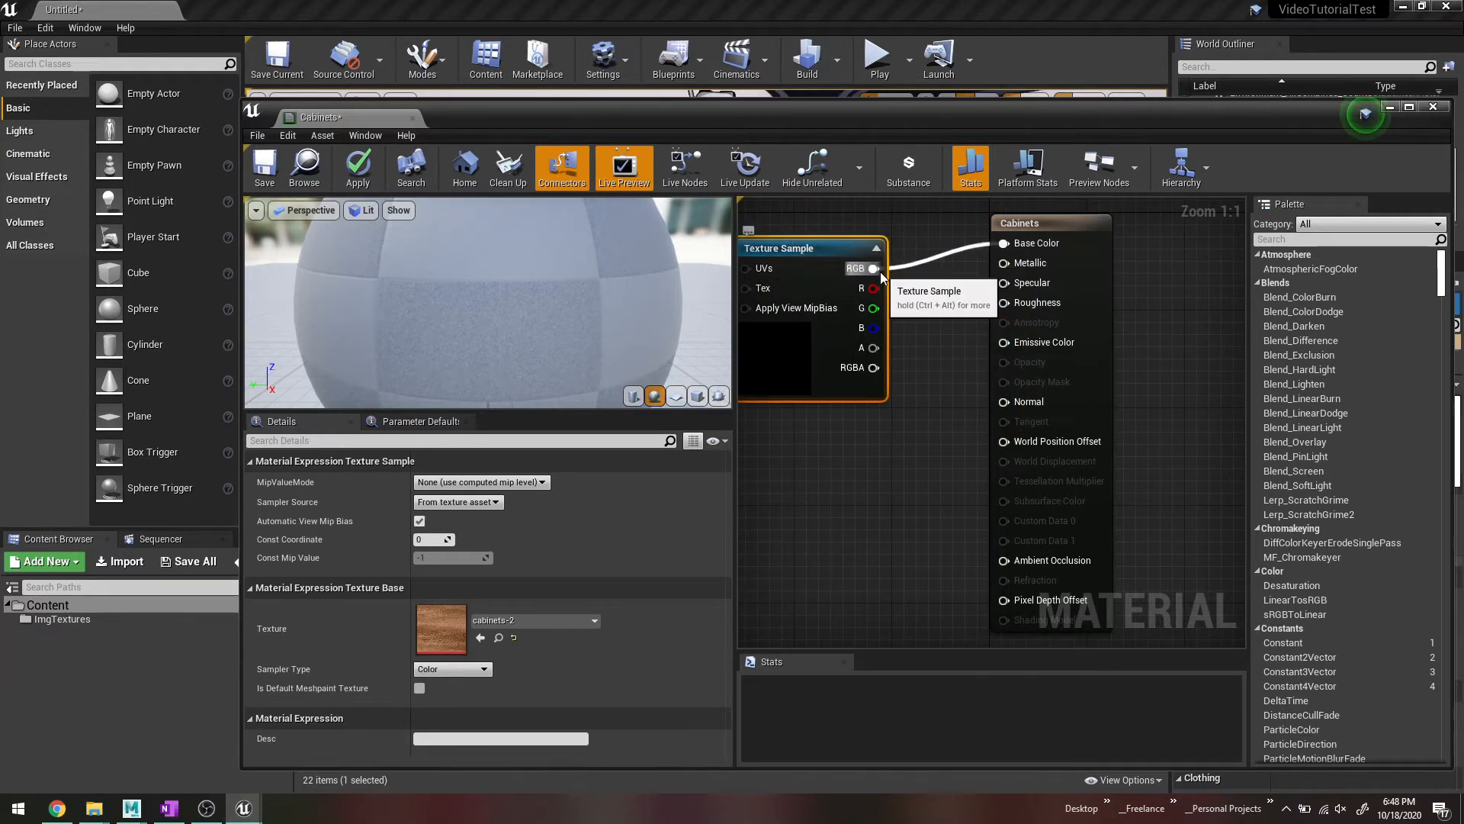
Step: Connect the Texture Sample's RGB output to the Cabinets material's Roughness input and check the wood on the preview sphere
drag(881, 272, 1004, 303)
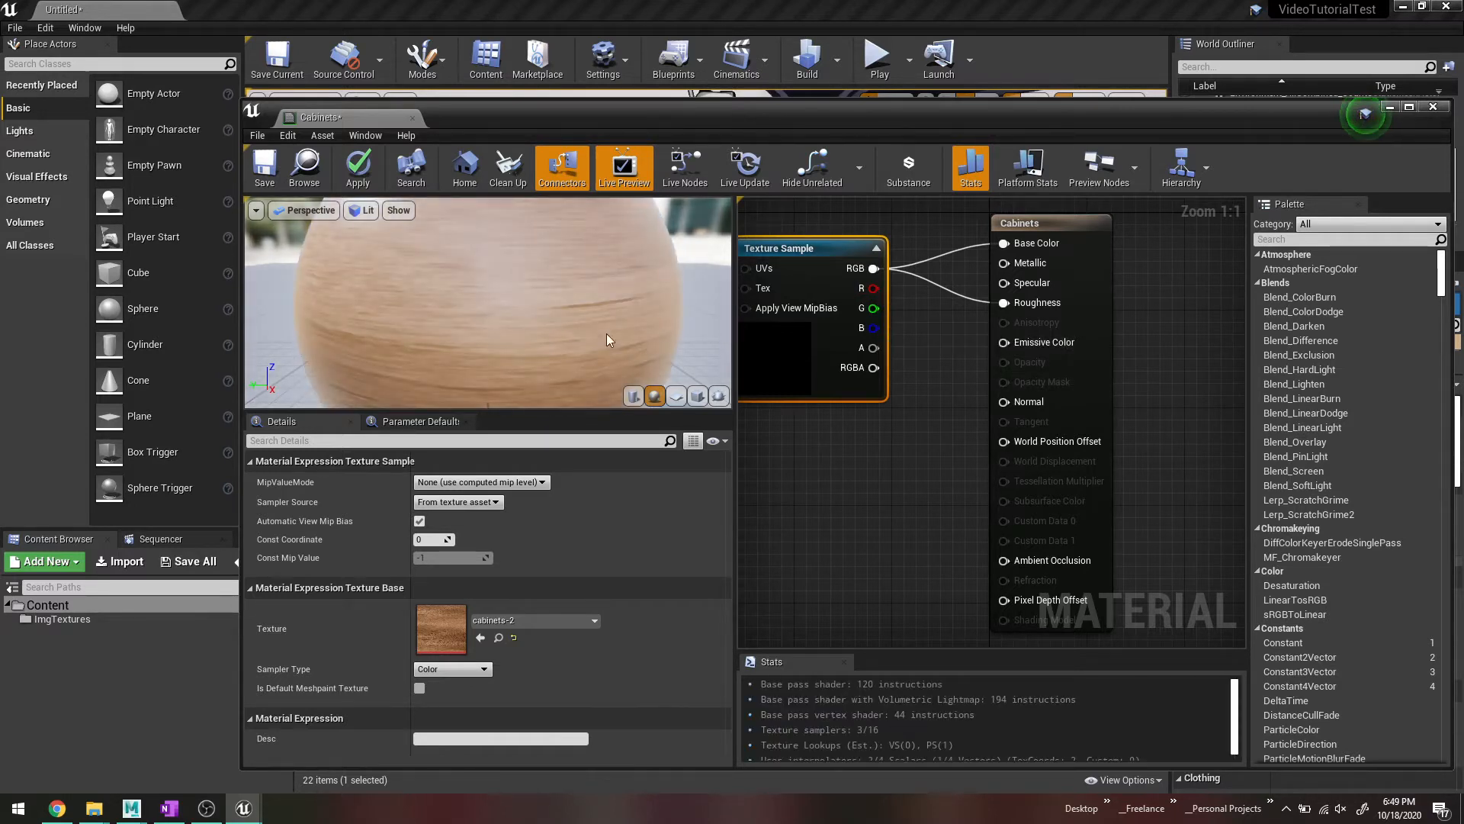
scroll(573, 311, down, 5)
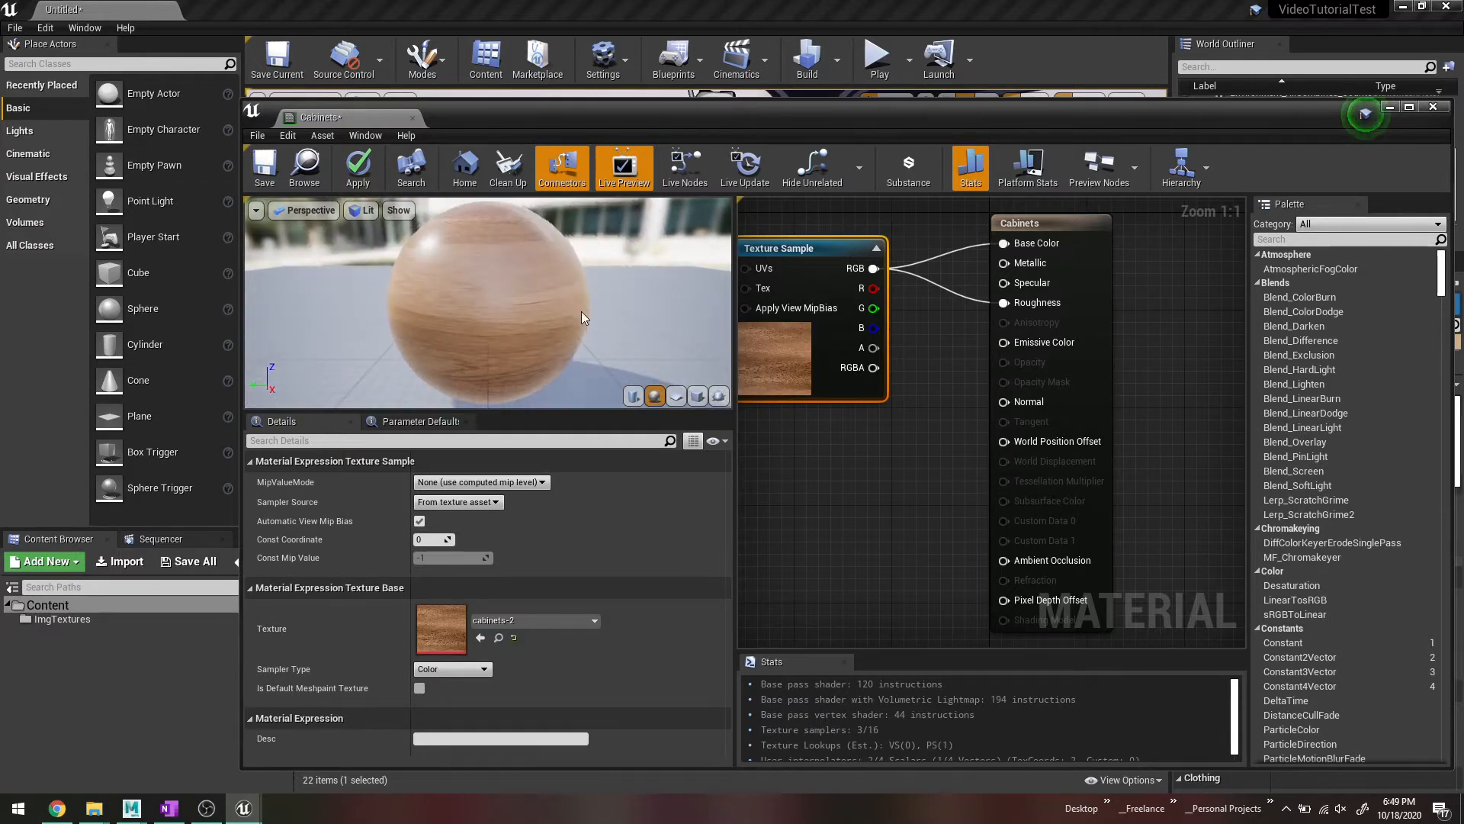
drag(570, 312, 496, 313)
scroll(571, 316, up, 5)
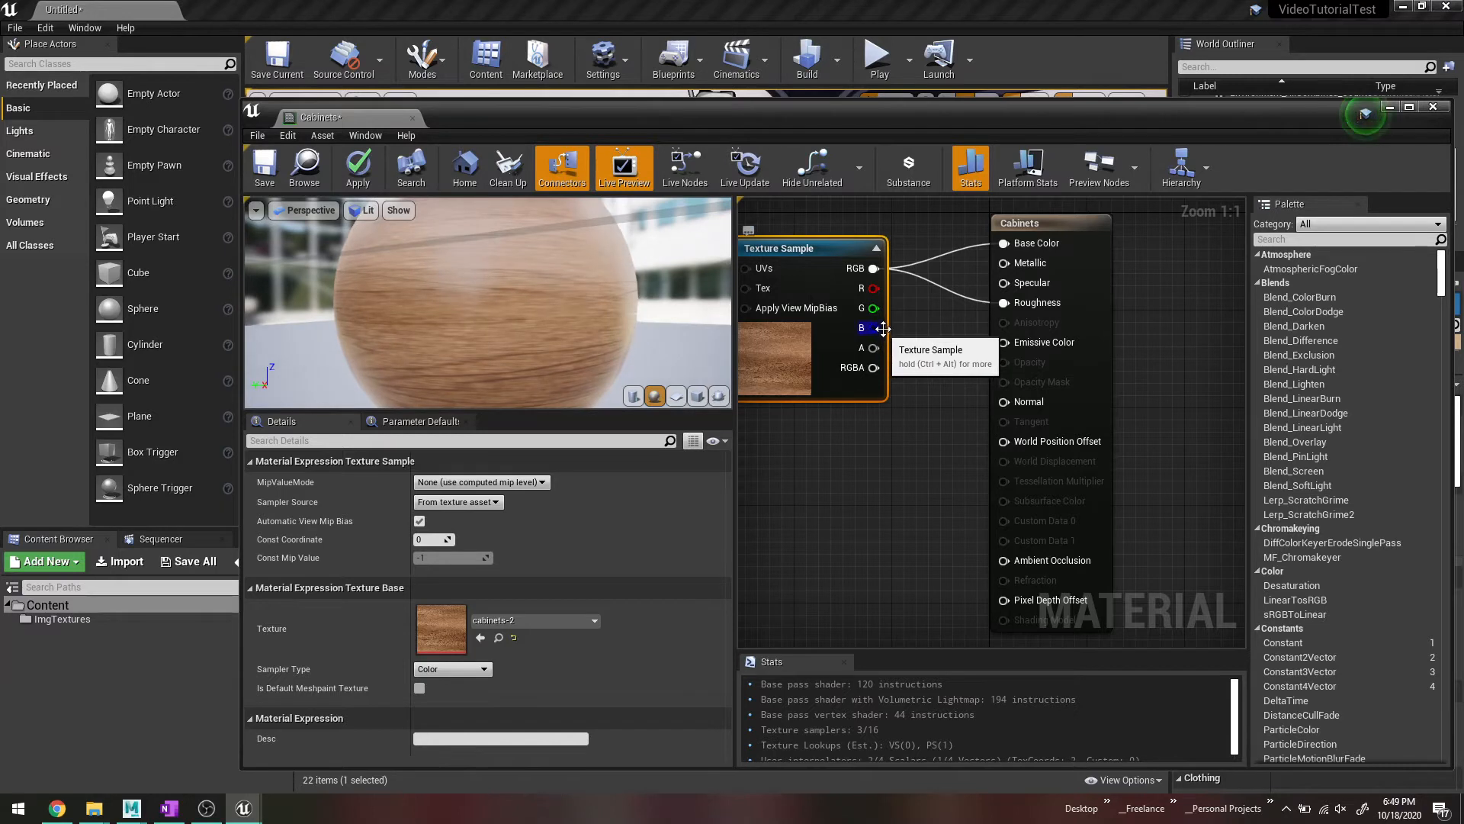
Step: Connect the Texture Sample's B output to the Cabinets material's Specular input and inspect the highlights on the preview sphere
drag(869, 328, 1003, 283)
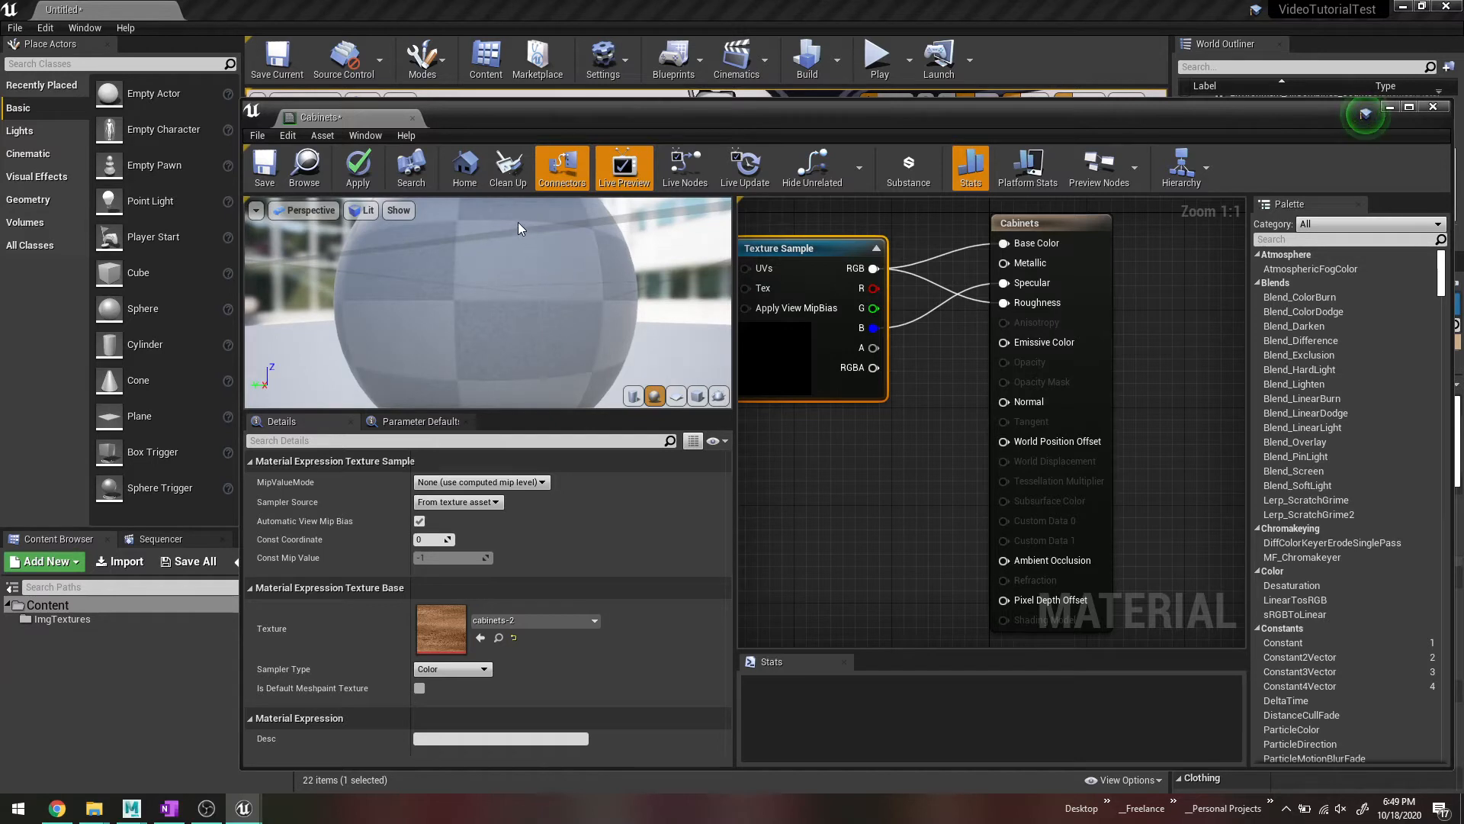
click(633, 395)
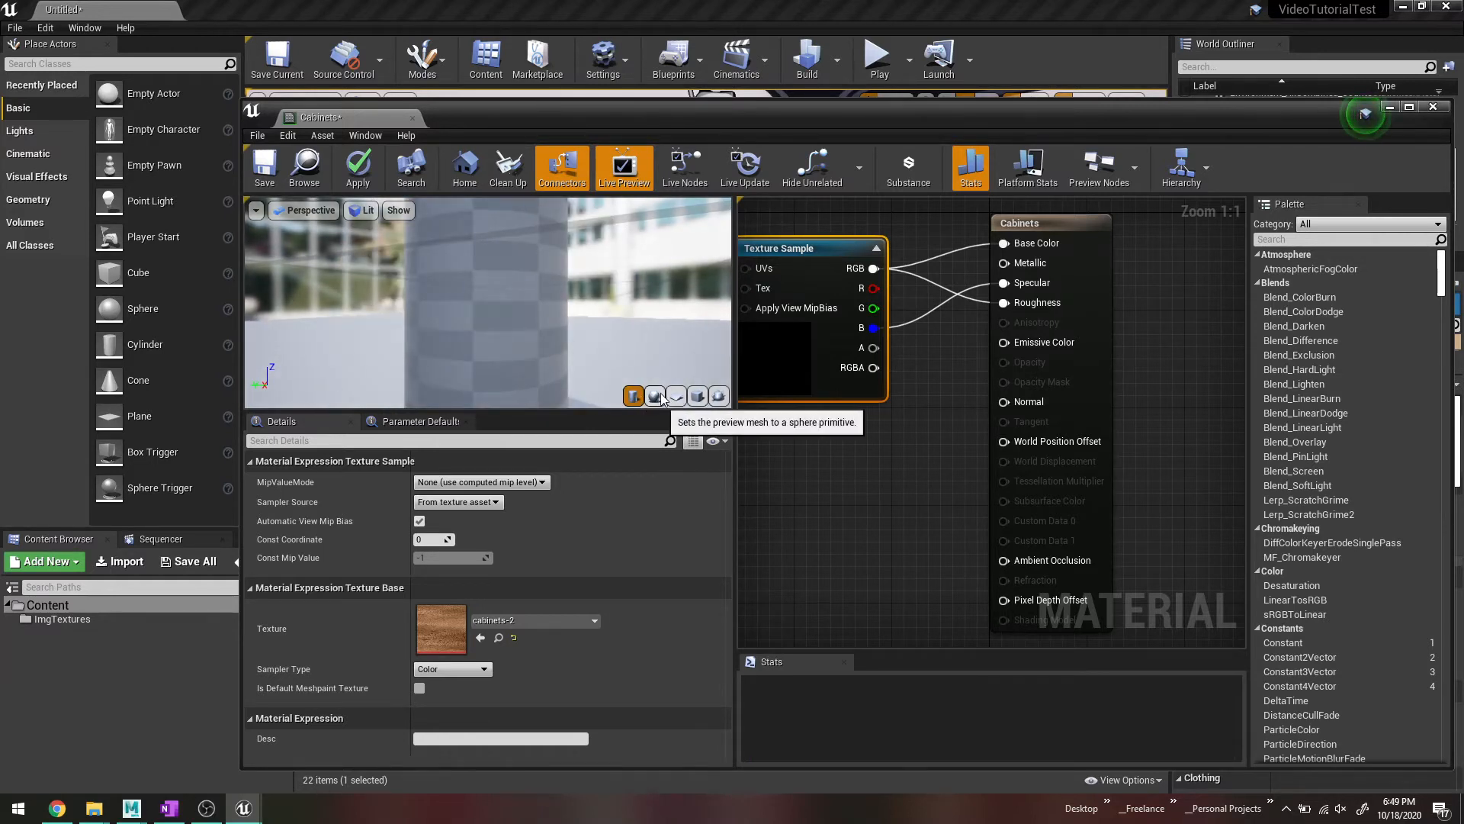
click(660, 396)
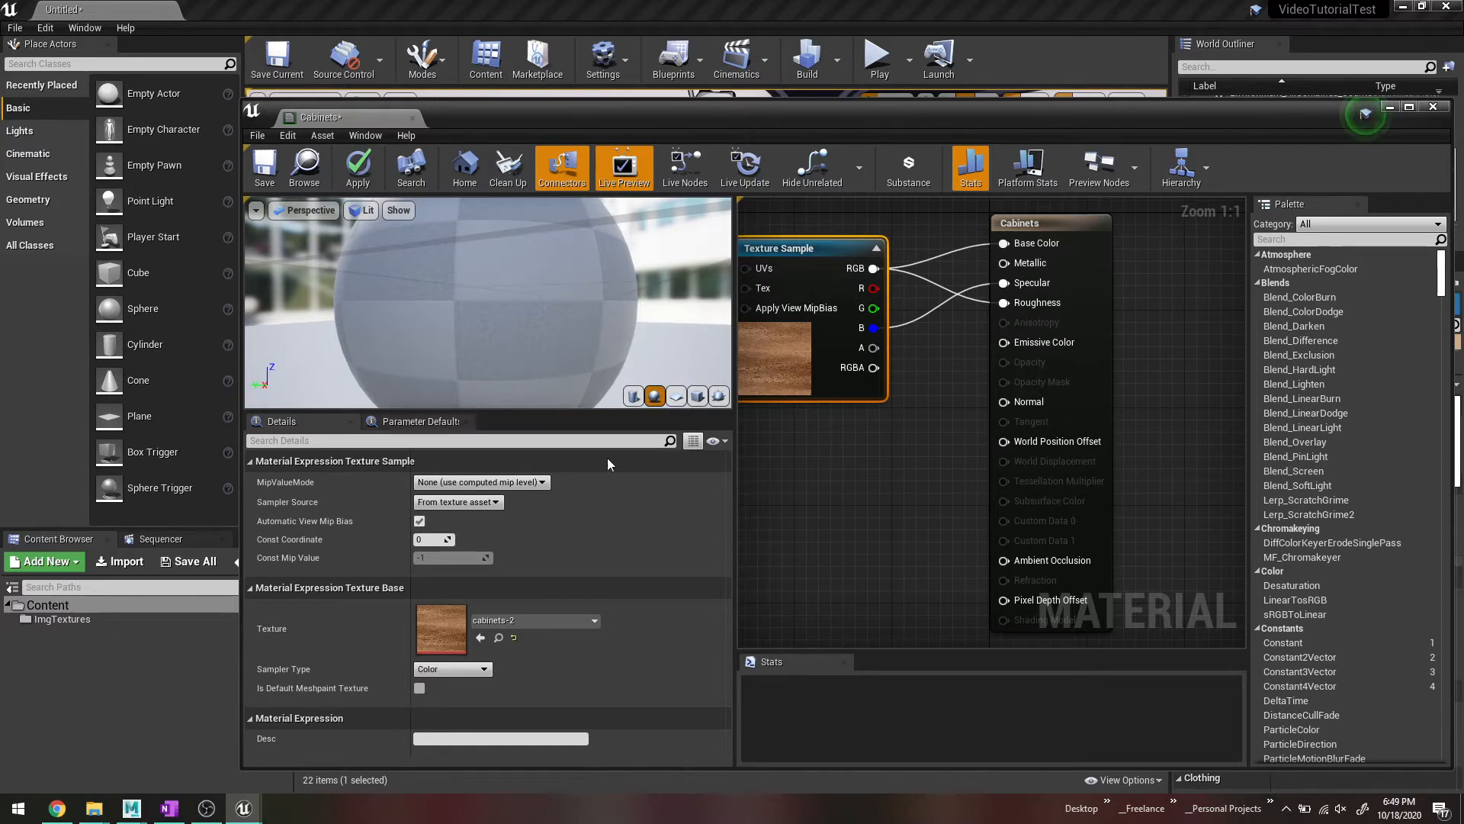
mouse_move(607, 309)
right_down()
mouse_move(606, 229)
mouse_move(606, 282)
right_up()
middle_drag(606, 309, 648, 377)
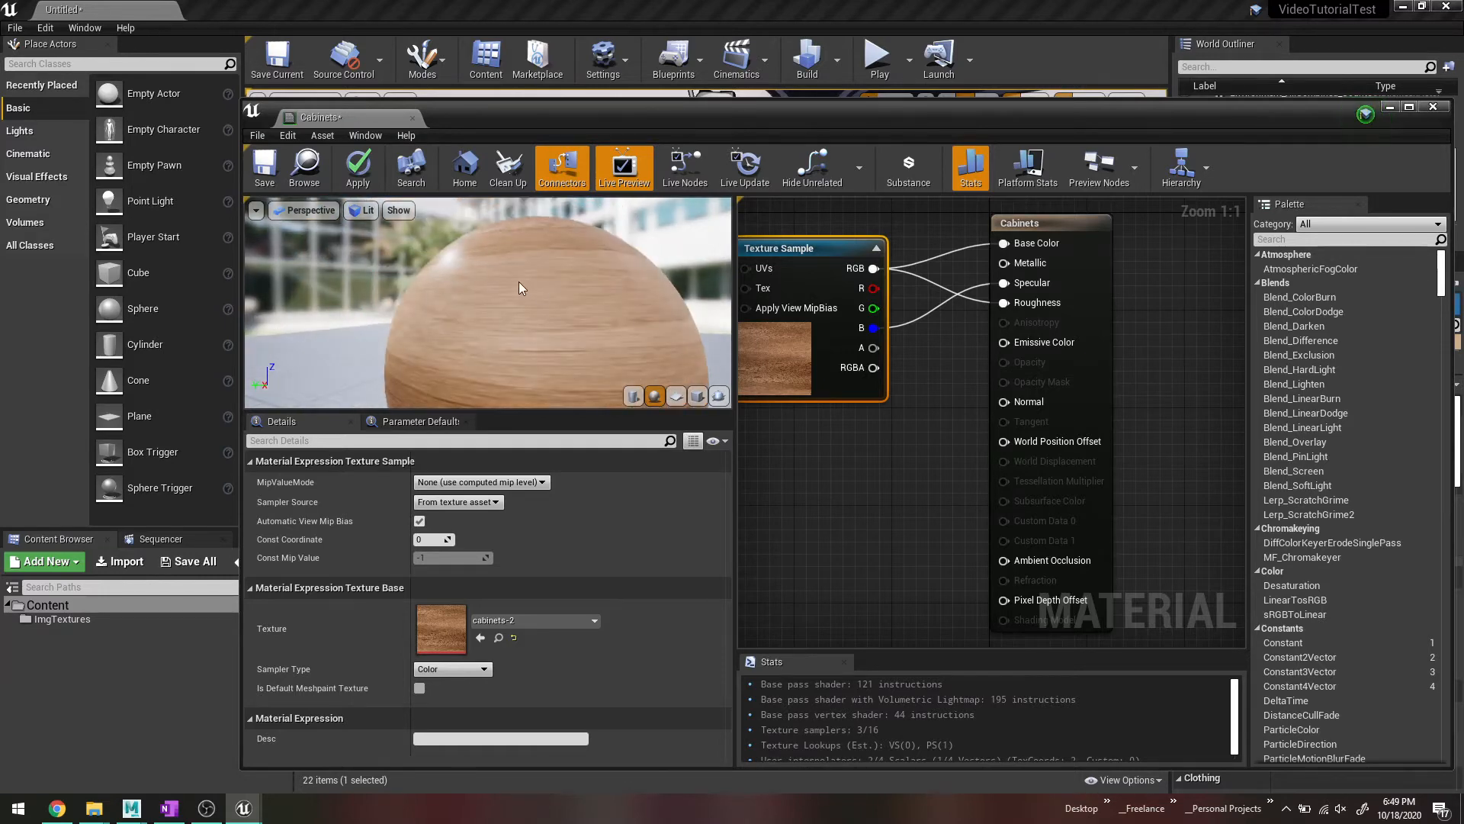
drag(518, 282, 507, 311)
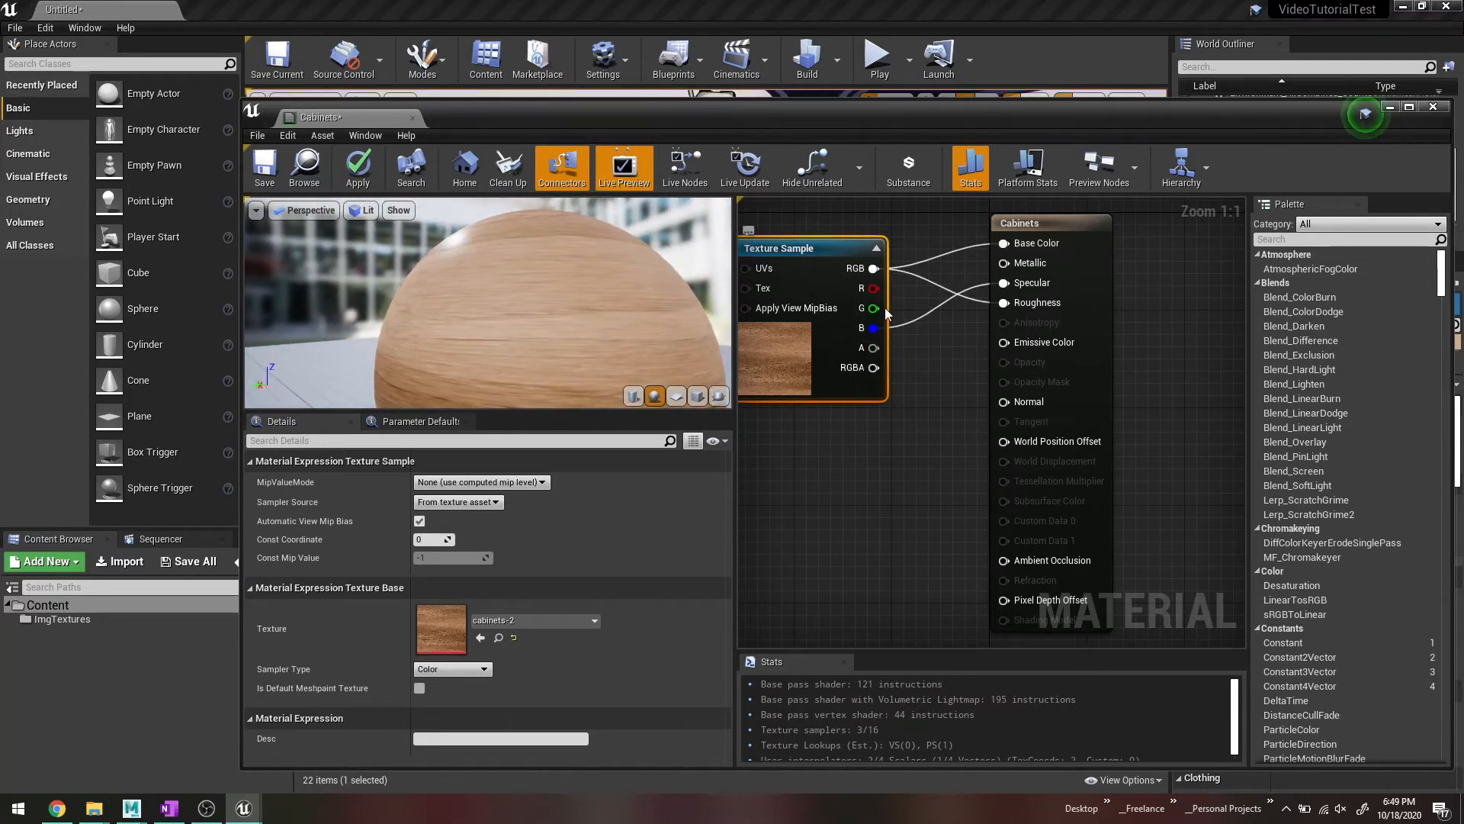
Step: Move the Texture Sample node farther from the Cabinets node and close the material editor, applying the changes
drag(823, 254, 774, 268)
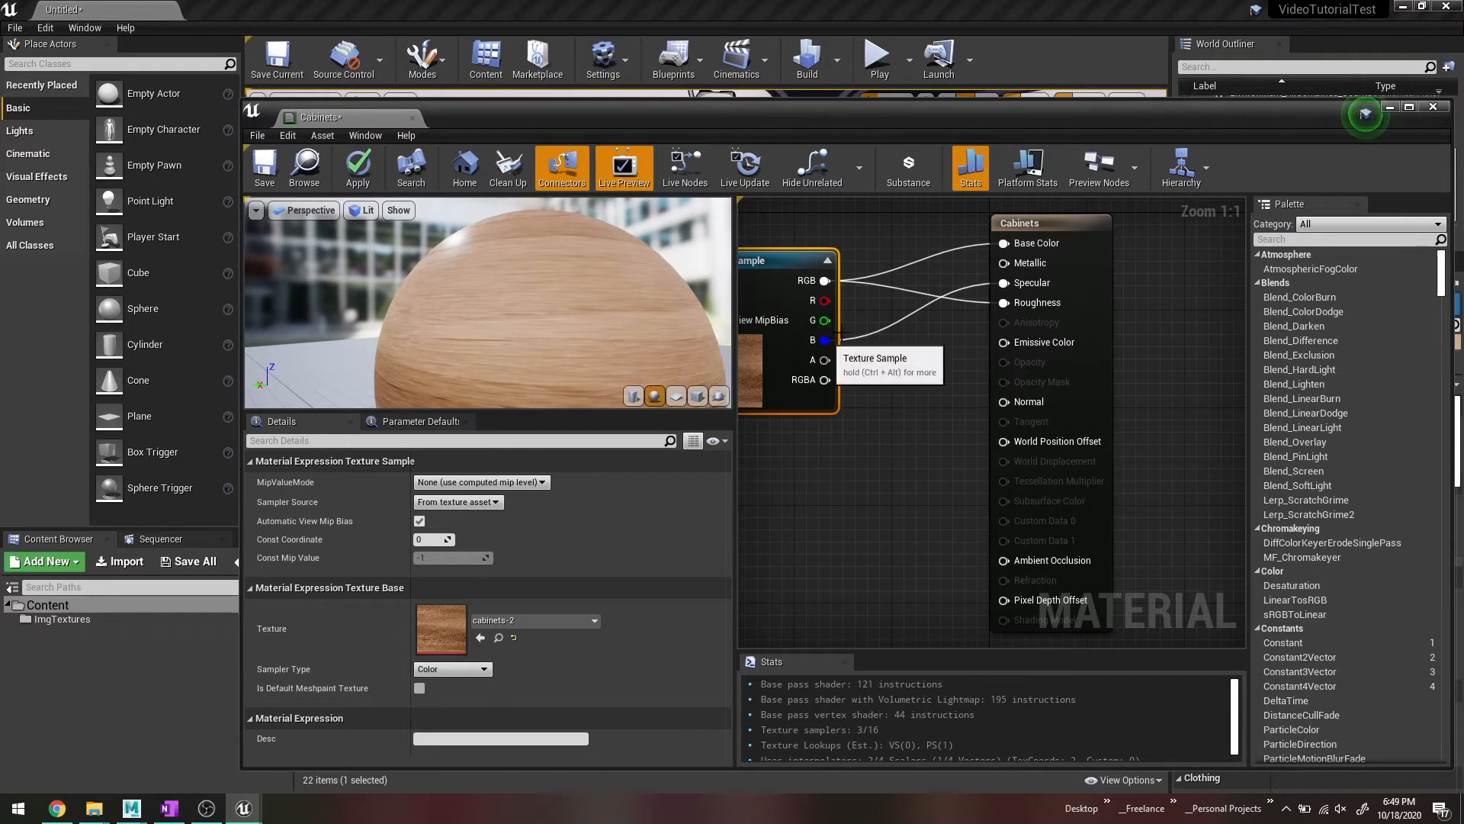
click(1433, 109)
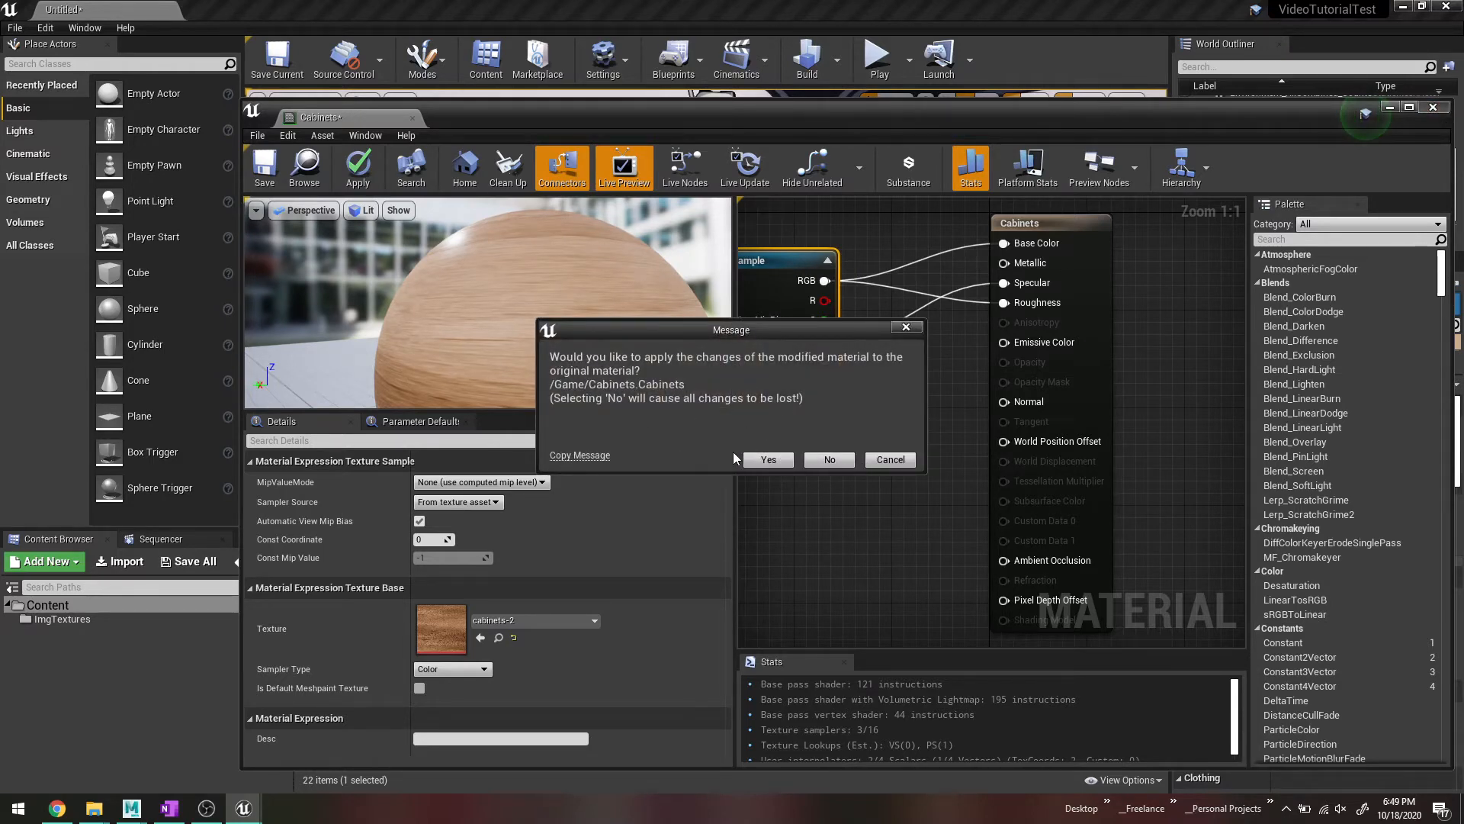
click(767, 457)
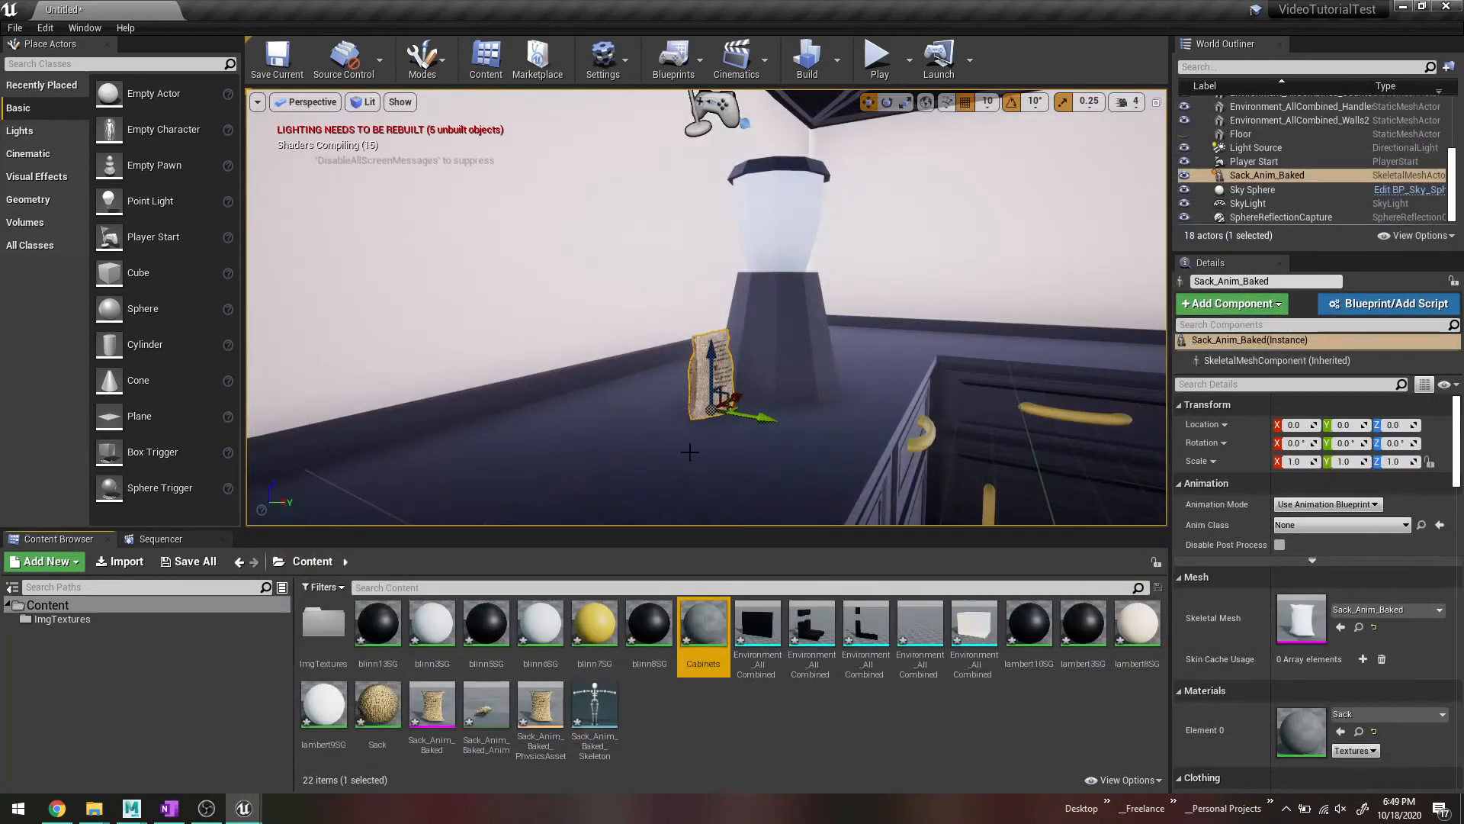
Step: Apply the Cabinets material to the kitchen cabinet bodies in the level
scroll(861, 412, down, 5)
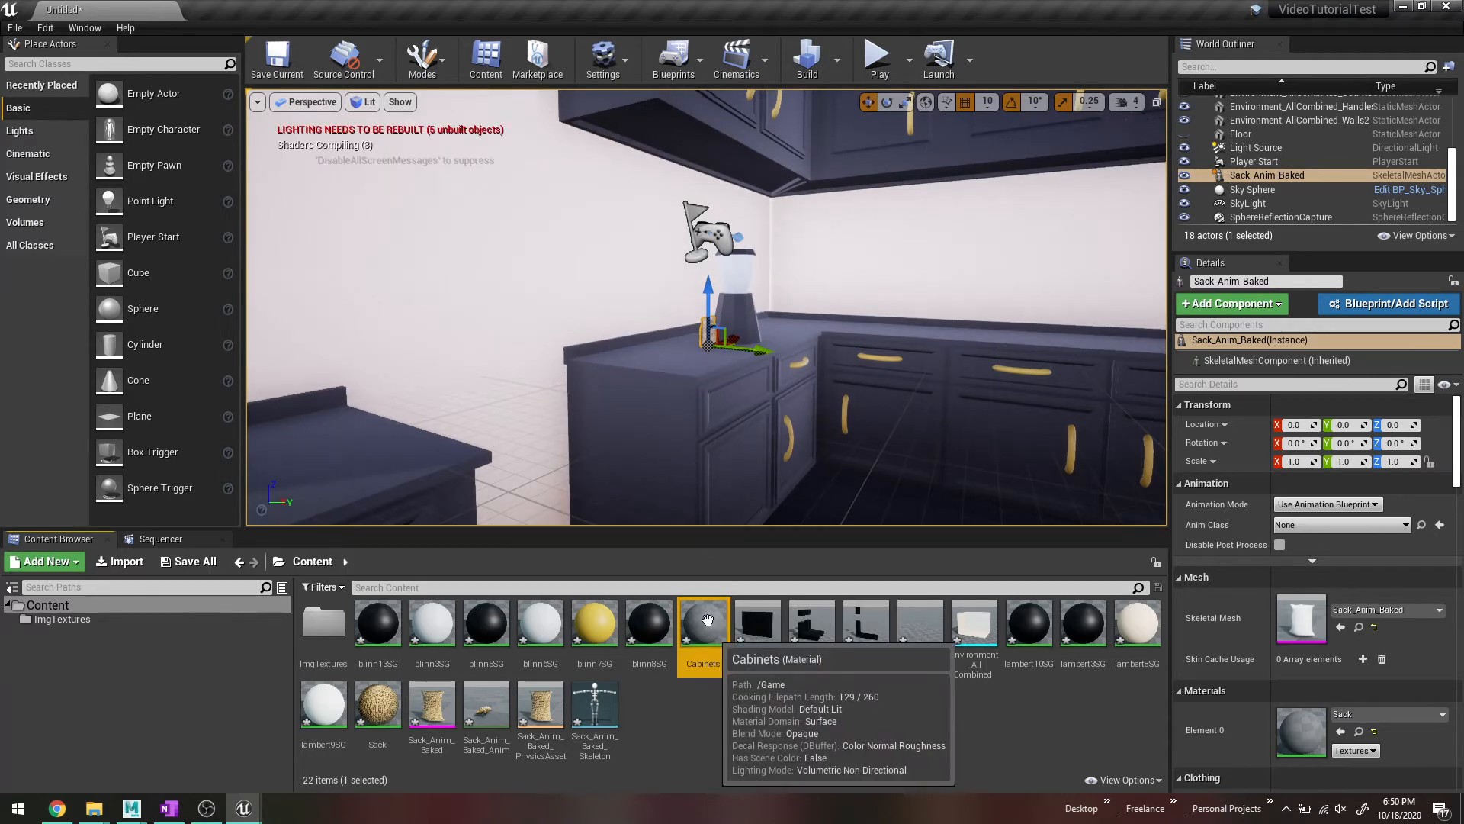
drag(703, 623, 658, 452)
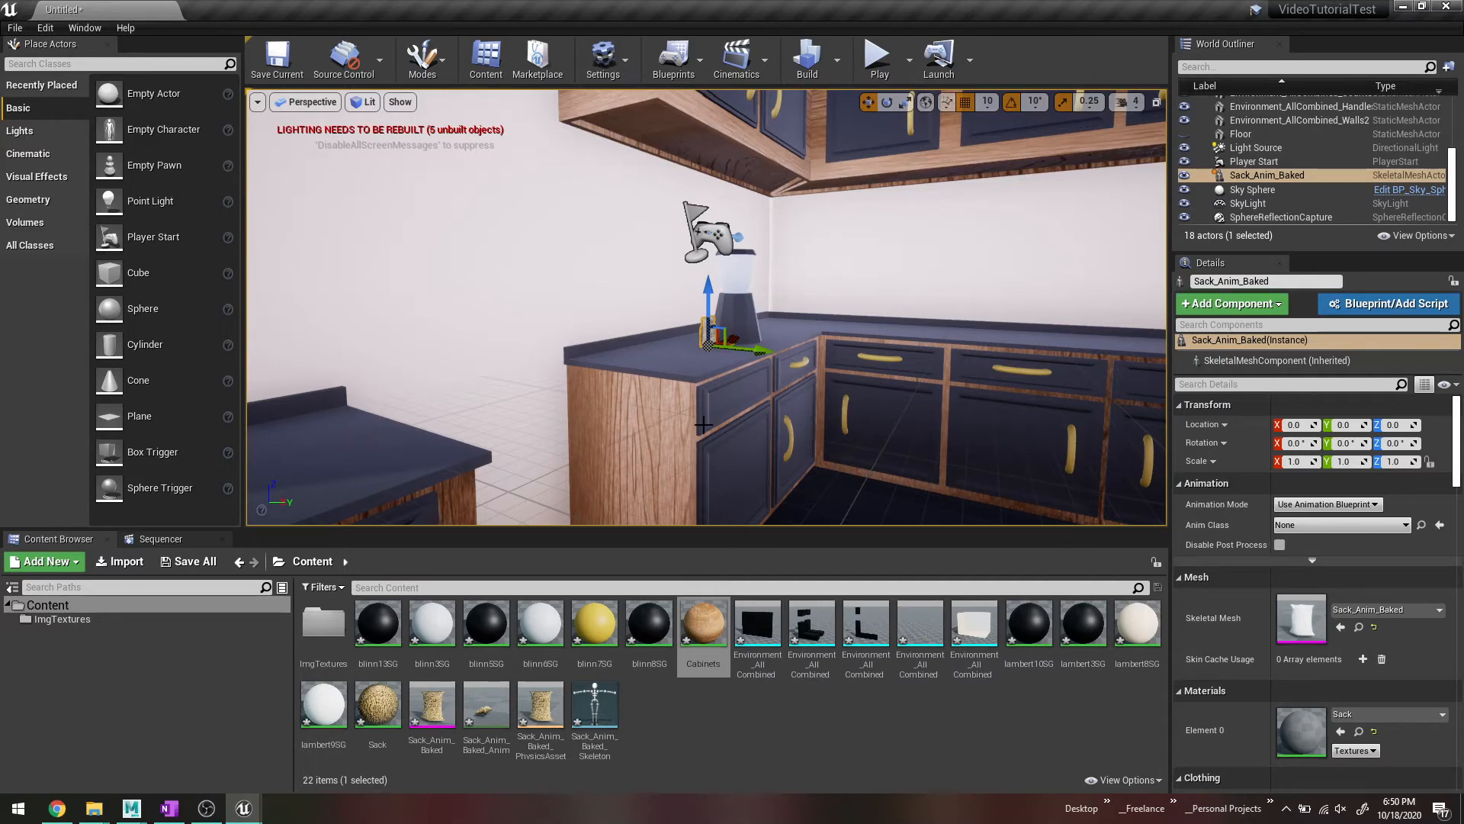
Step: Select the cabinets mesh in the level and look through the Environment static meshes in the Content folder
scroll(761, 384, down, 3)
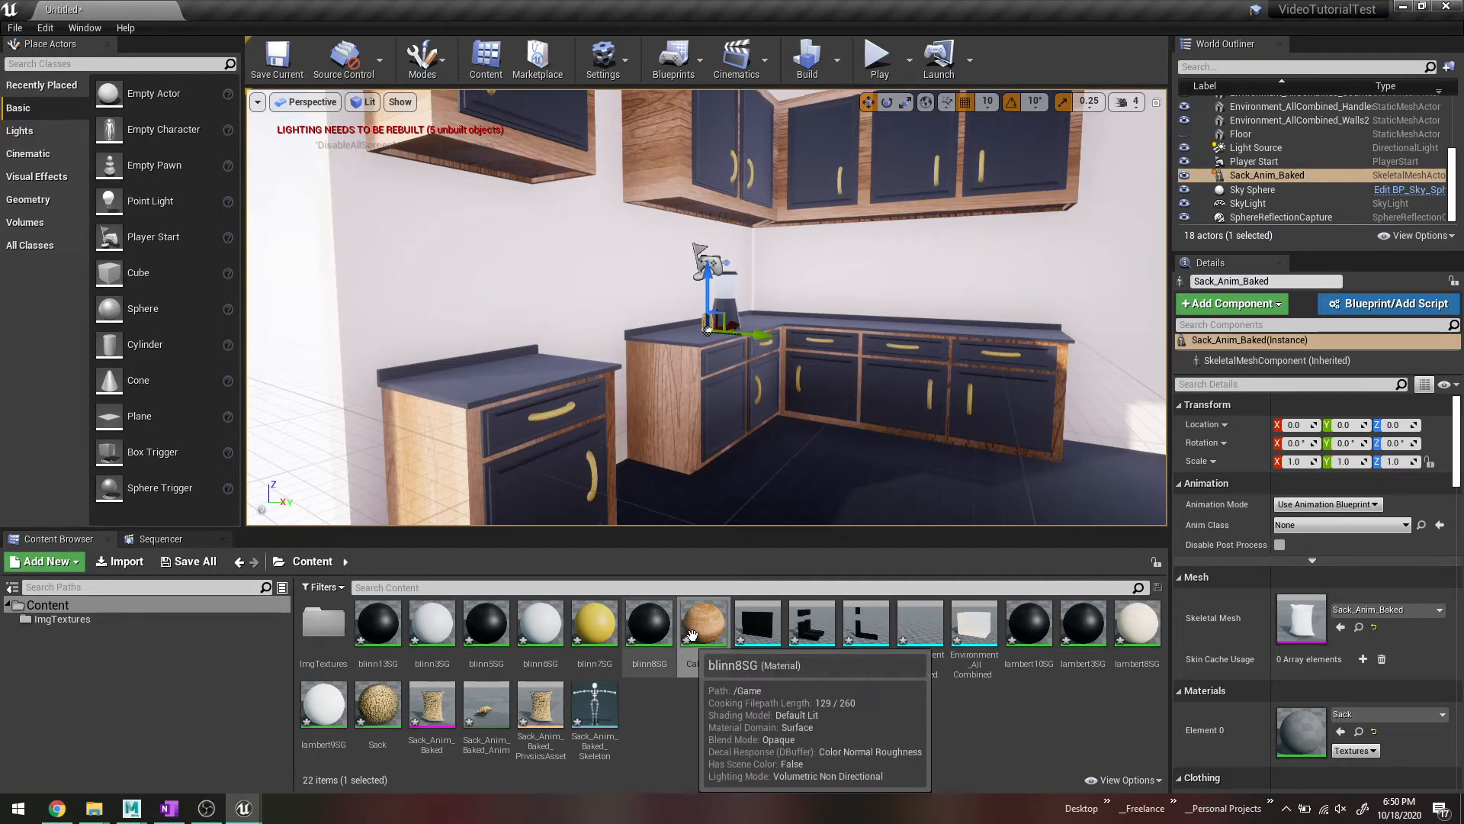
click(716, 416)
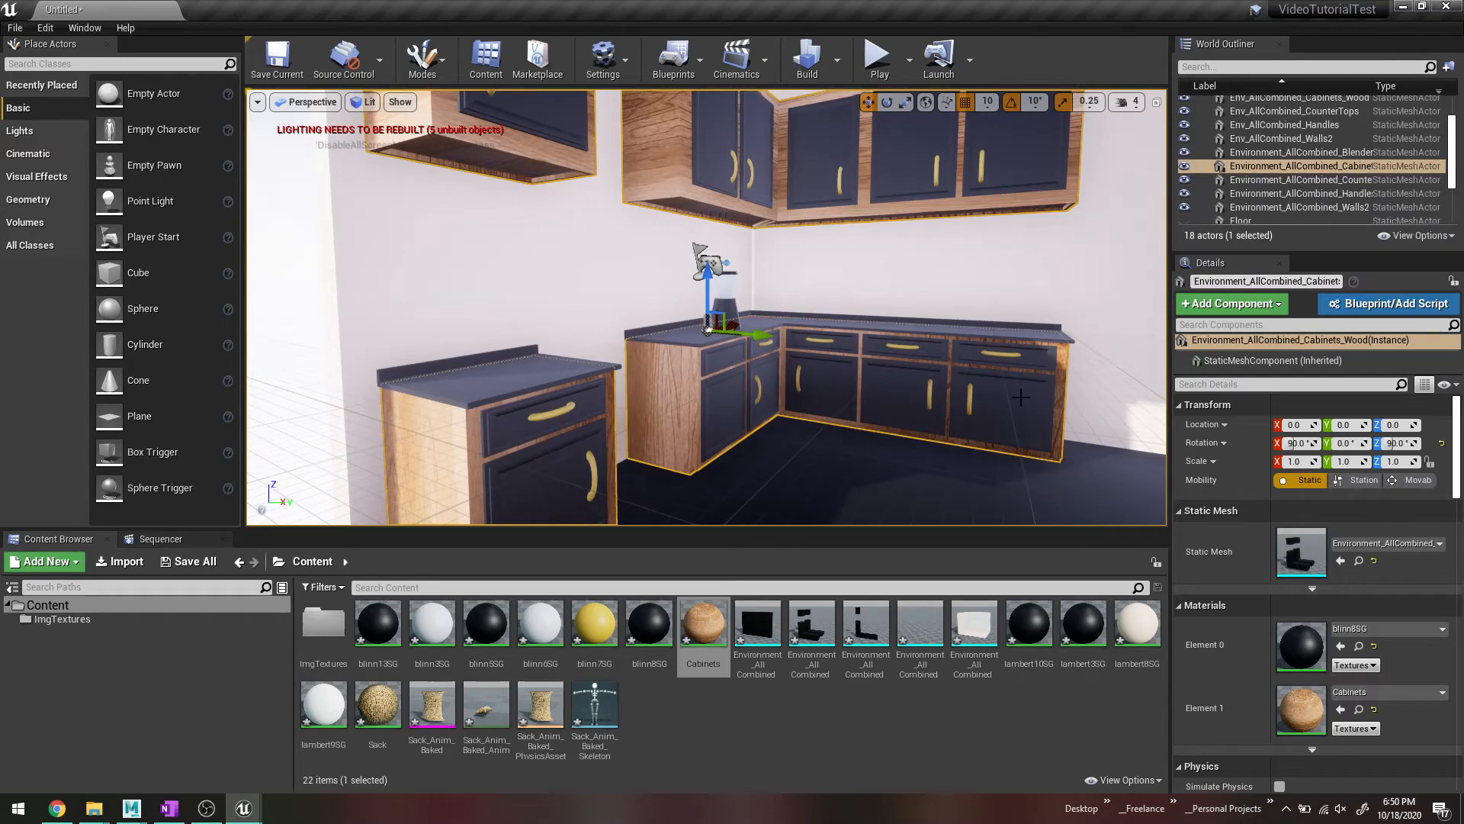
click(871, 630)
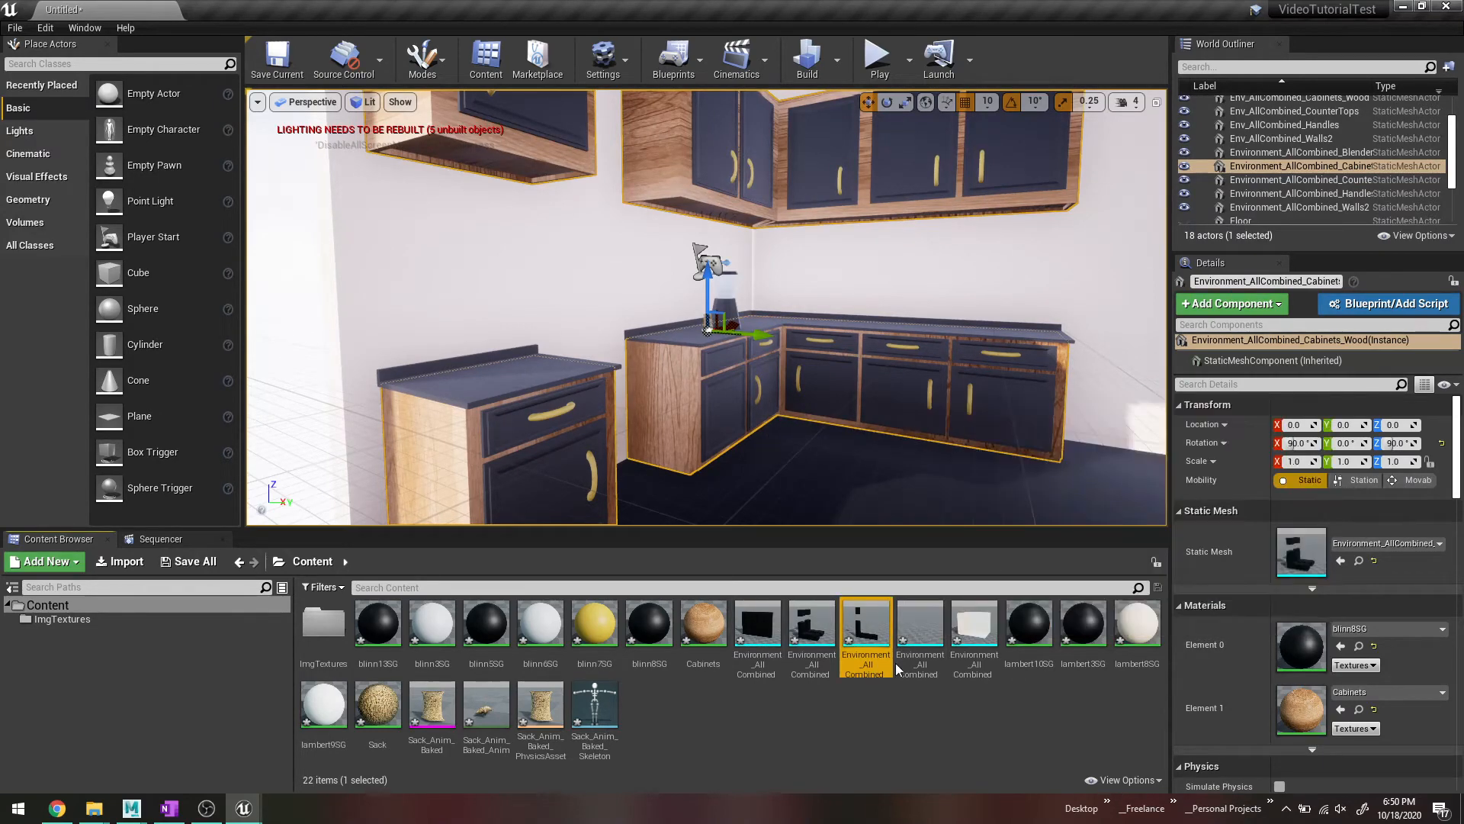
drag(820, 630, 825, 633)
click(764, 630)
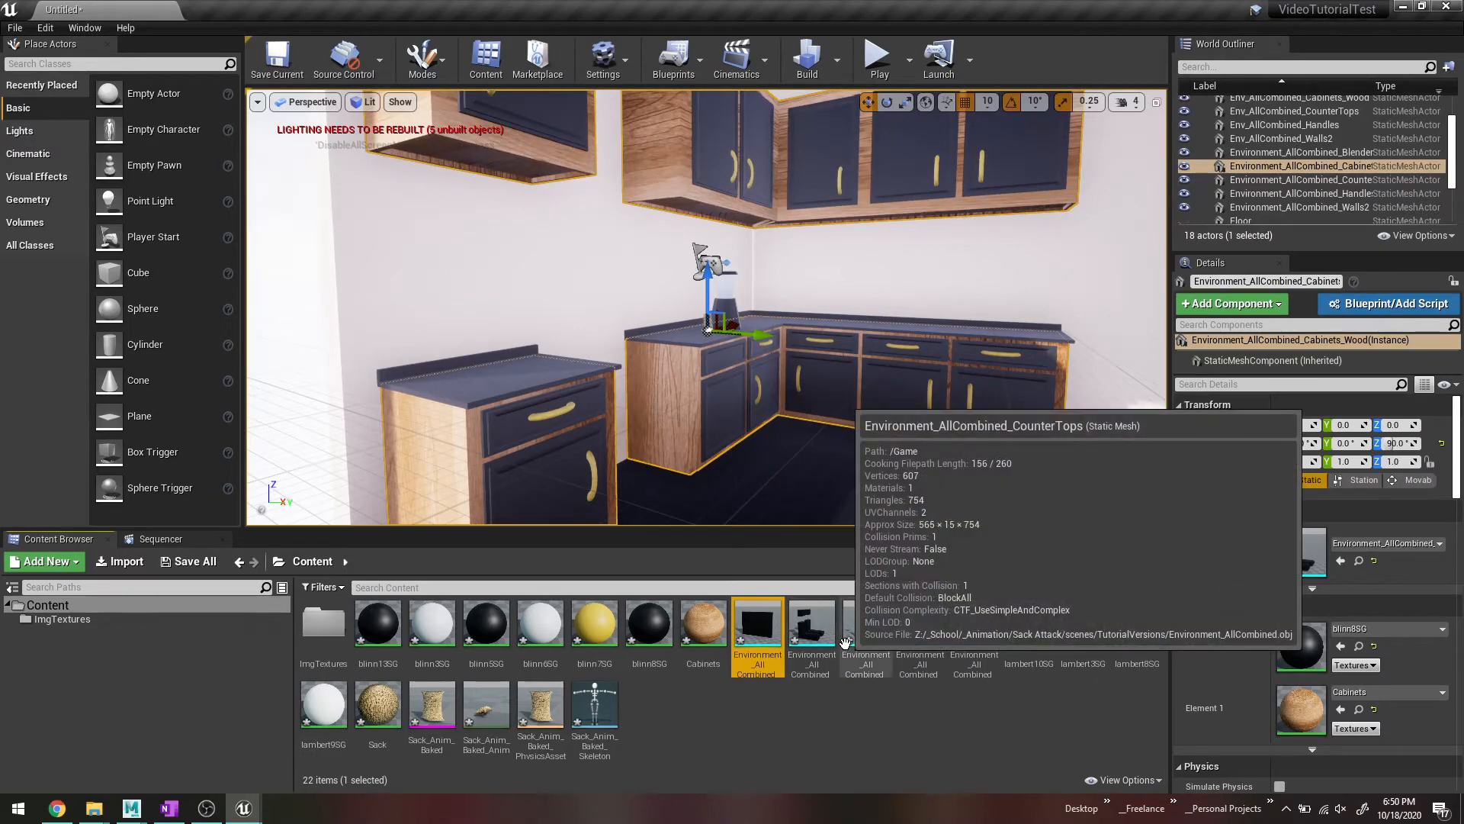
Step: Apply the Cabinets material to the door and drawer fronts of the kitchen cabinets
click(709, 433)
scroll(751, 463, up, 6)
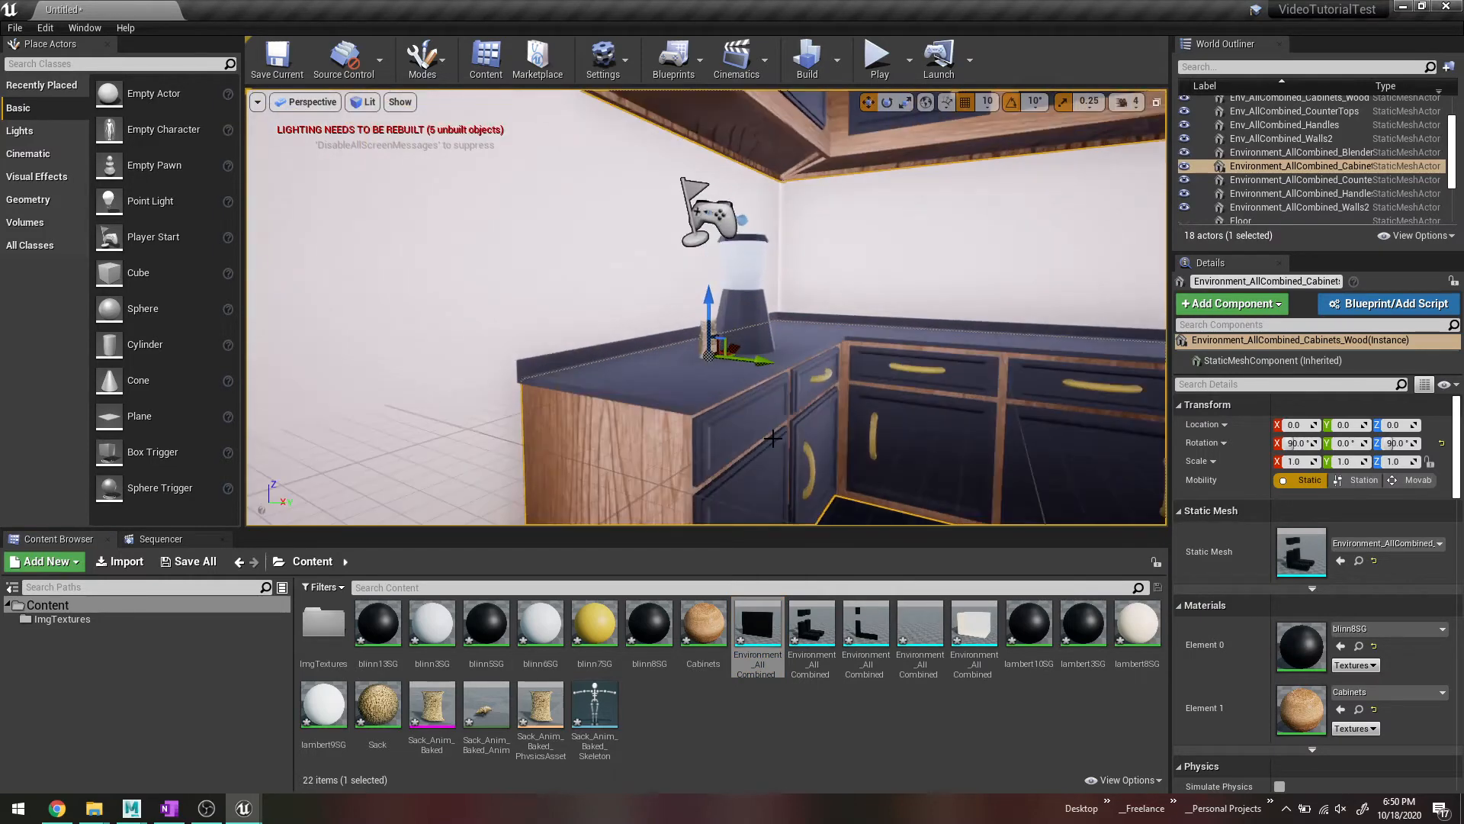
scroll(752, 463, down, 2)
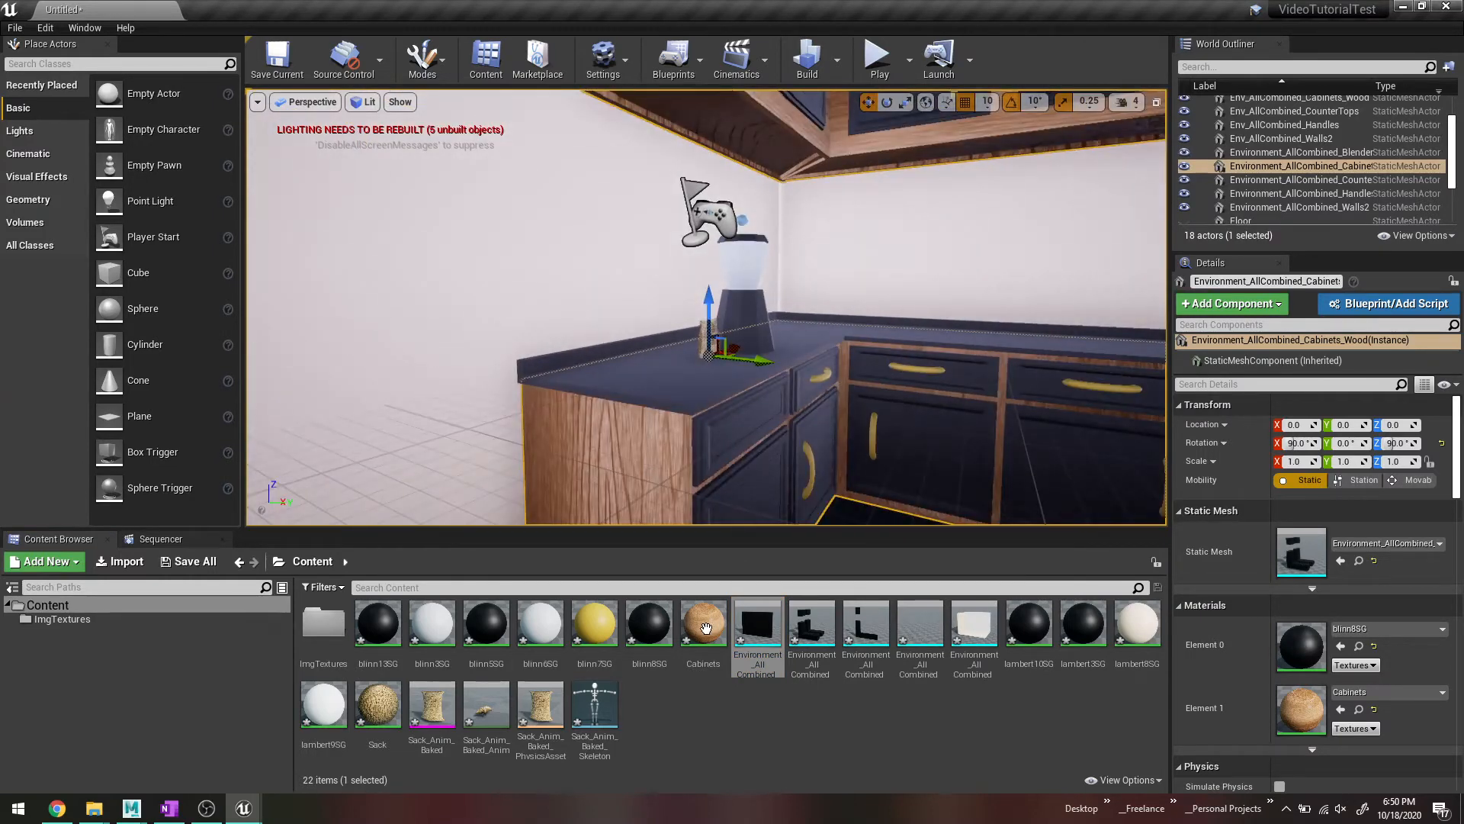
drag(704, 627, 738, 495)
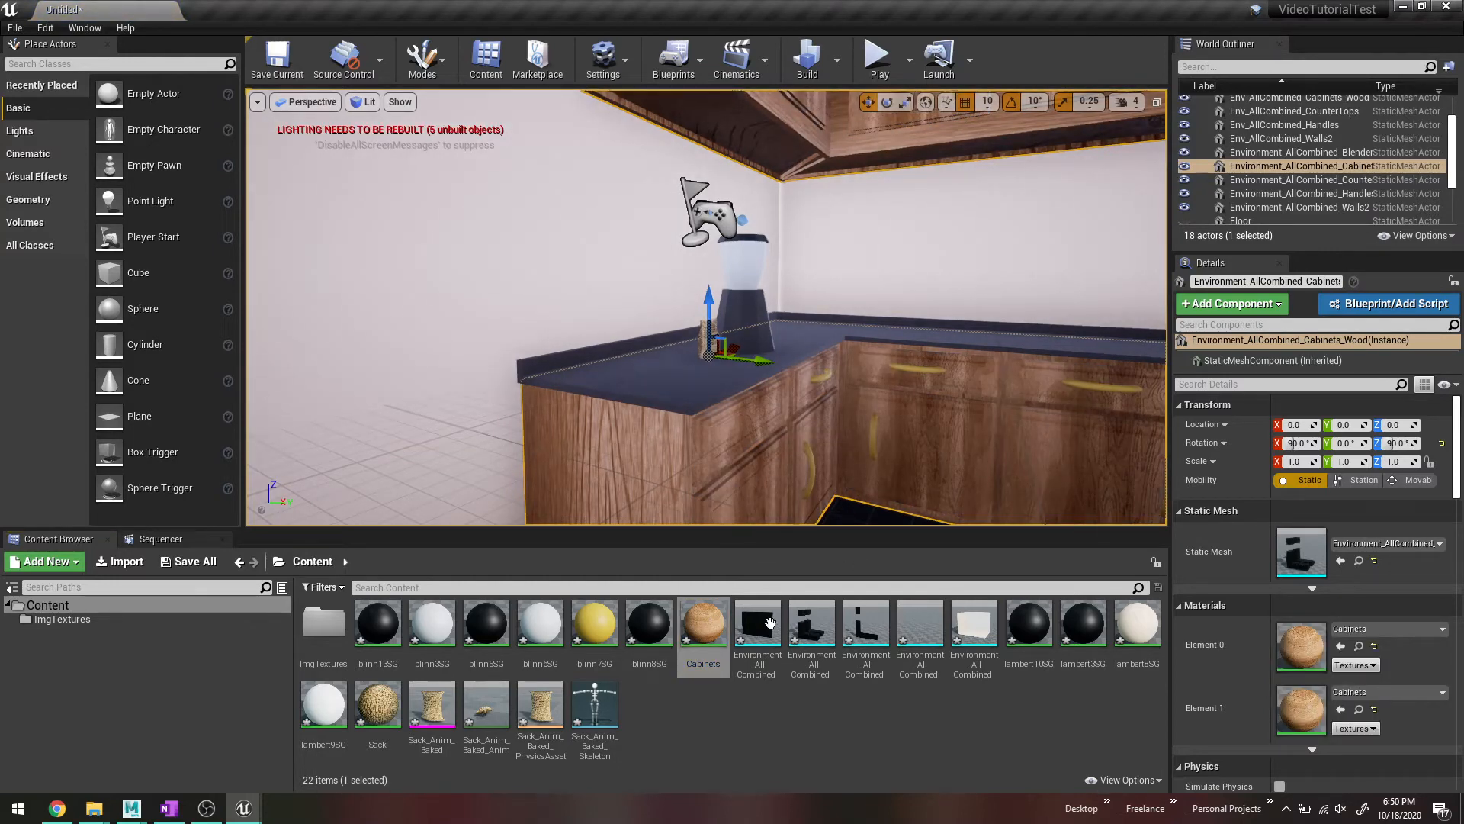
scroll(807, 436, down, 2)
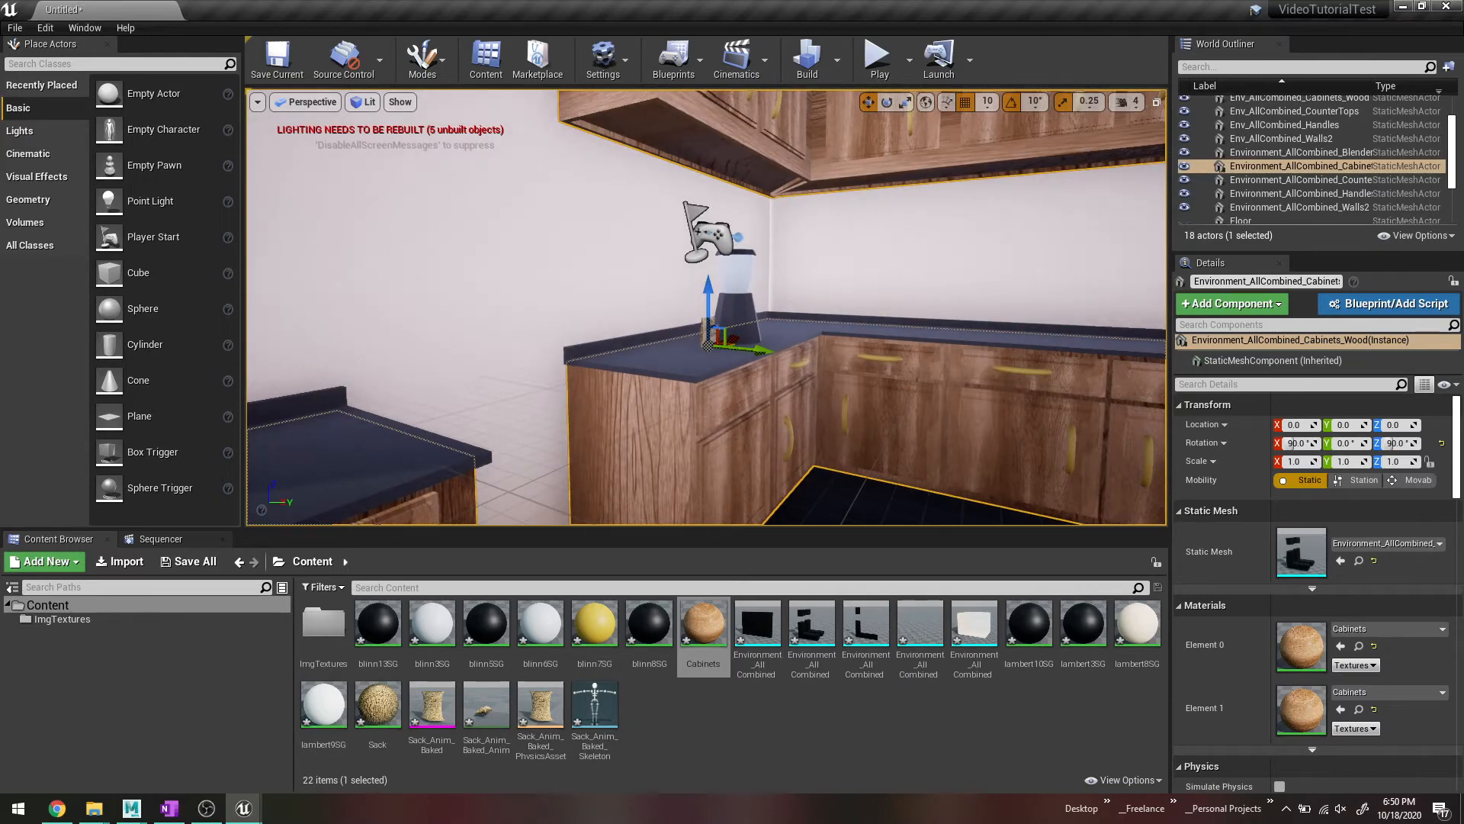
Step: Select the cabinet handles in the level and rename their blinn7SG material as Handles
click(1071, 454)
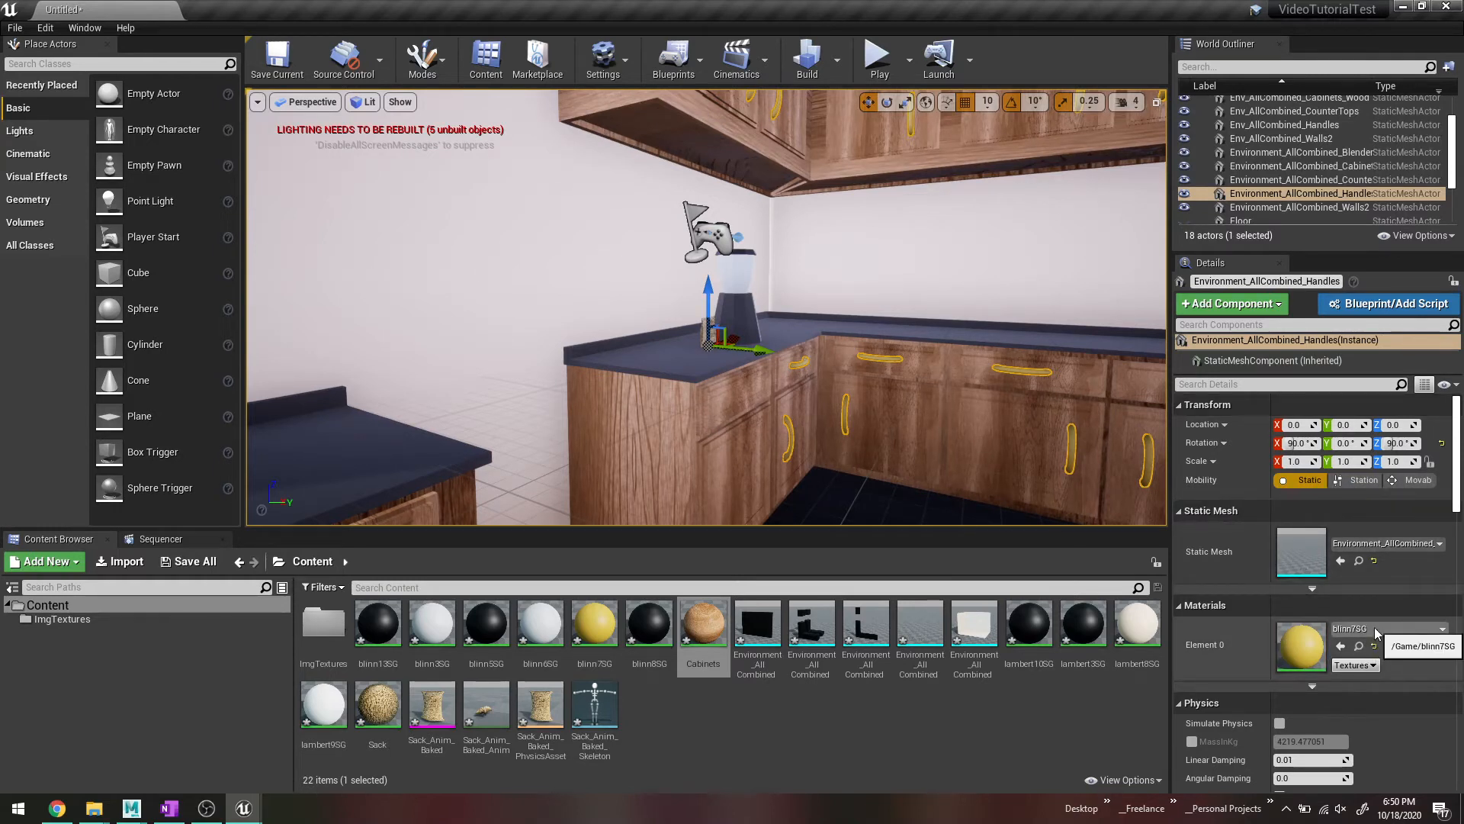
right_click(601, 637)
click(677, 309)
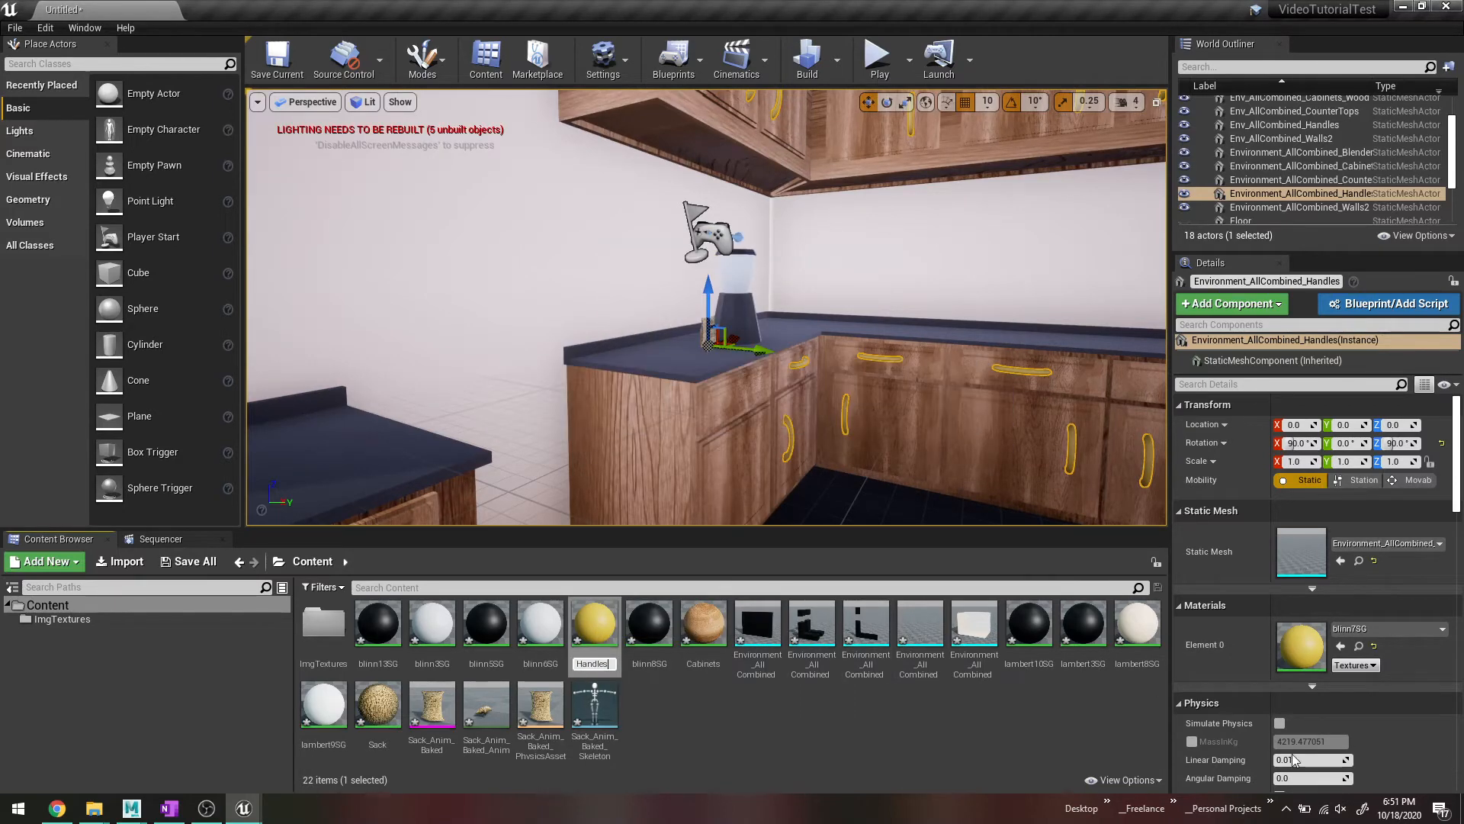
text(Handles)
key(Return)
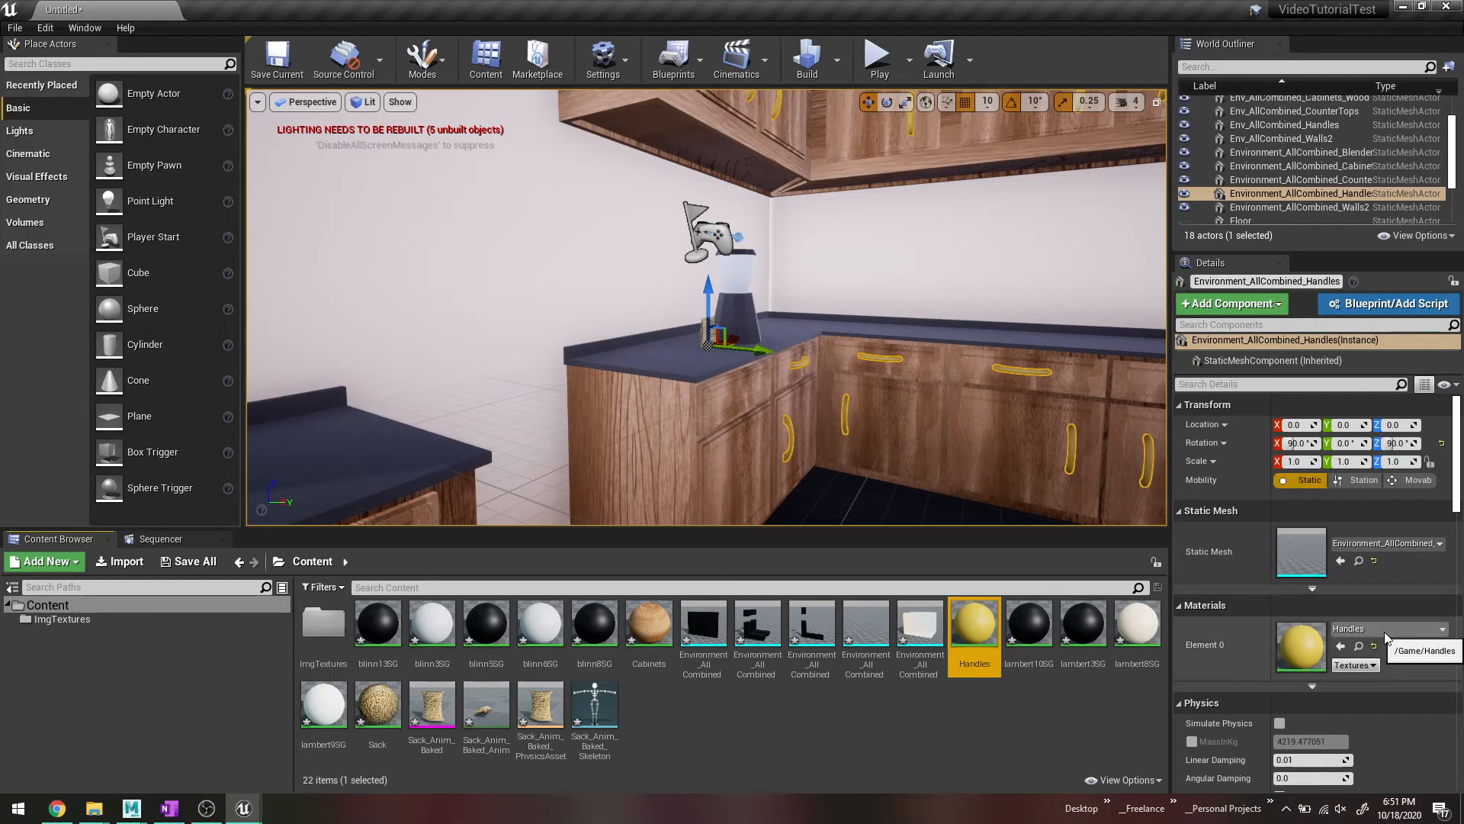
Step: Open the Handles material in the material editor and reposition the editor window over the level
click(1387, 637)
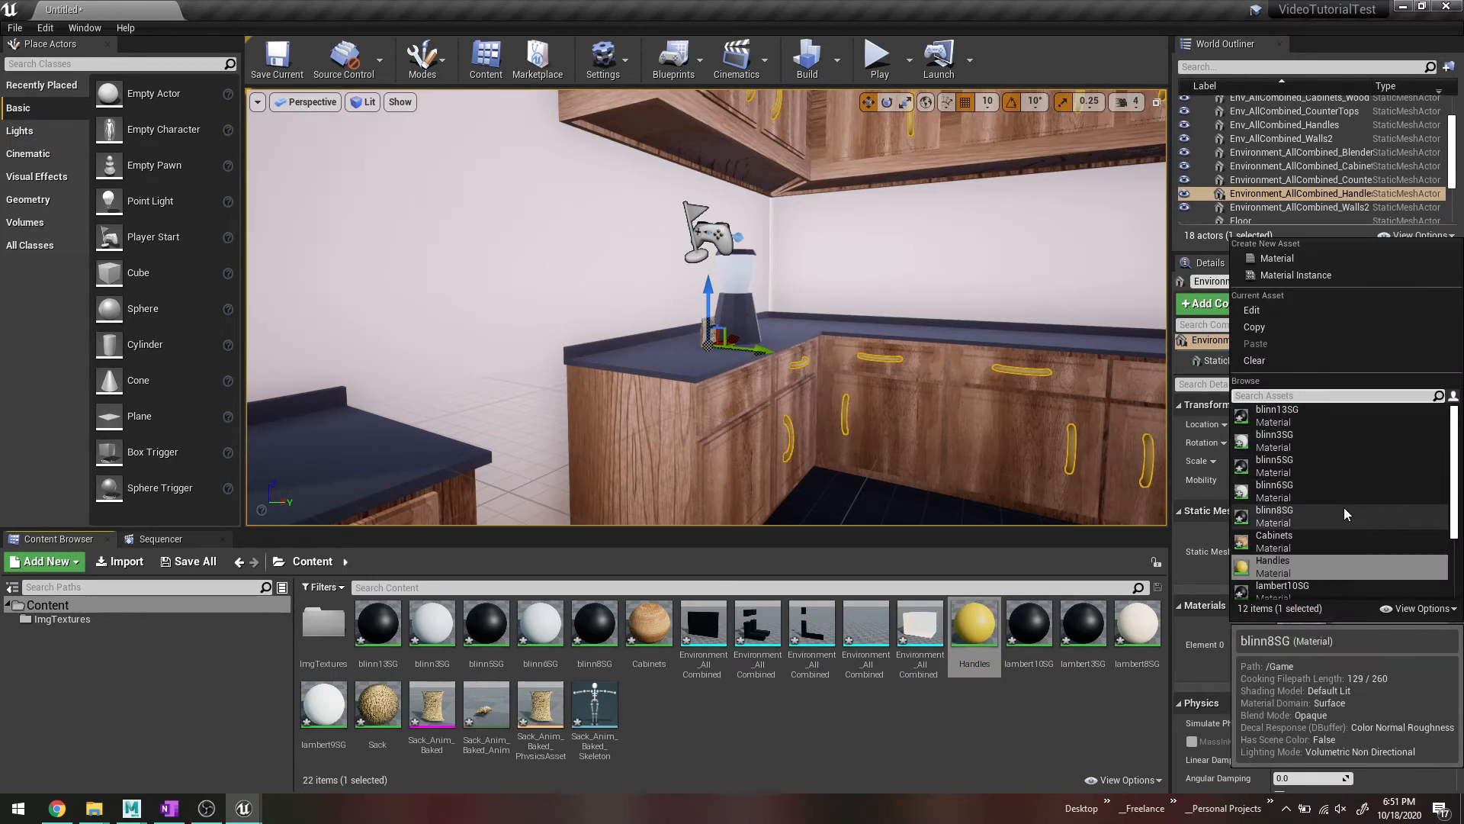
double_click(980, 639)
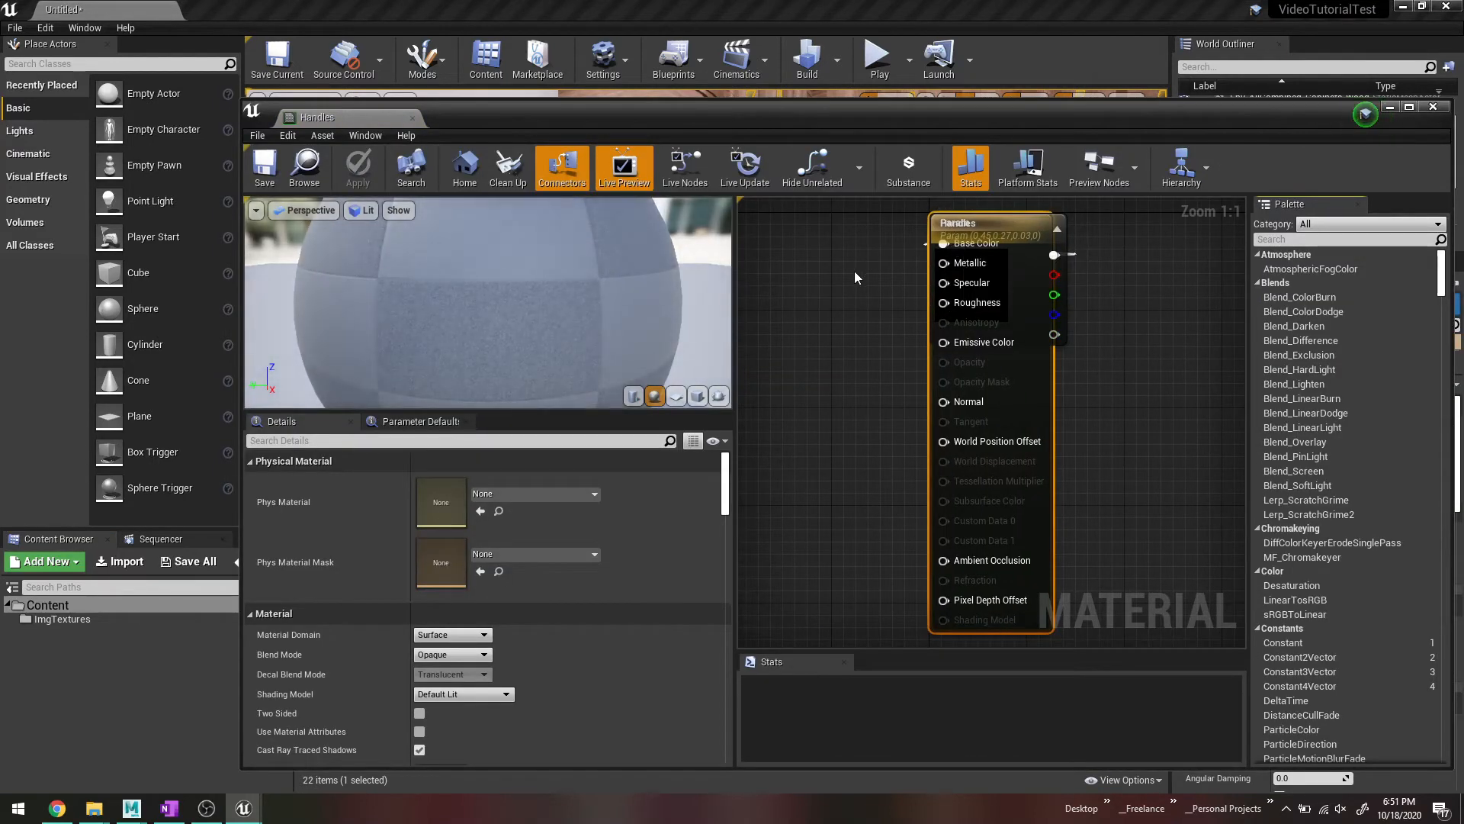
scroll(854, 272, down, 5)
scroll(862, 259, up, 5)
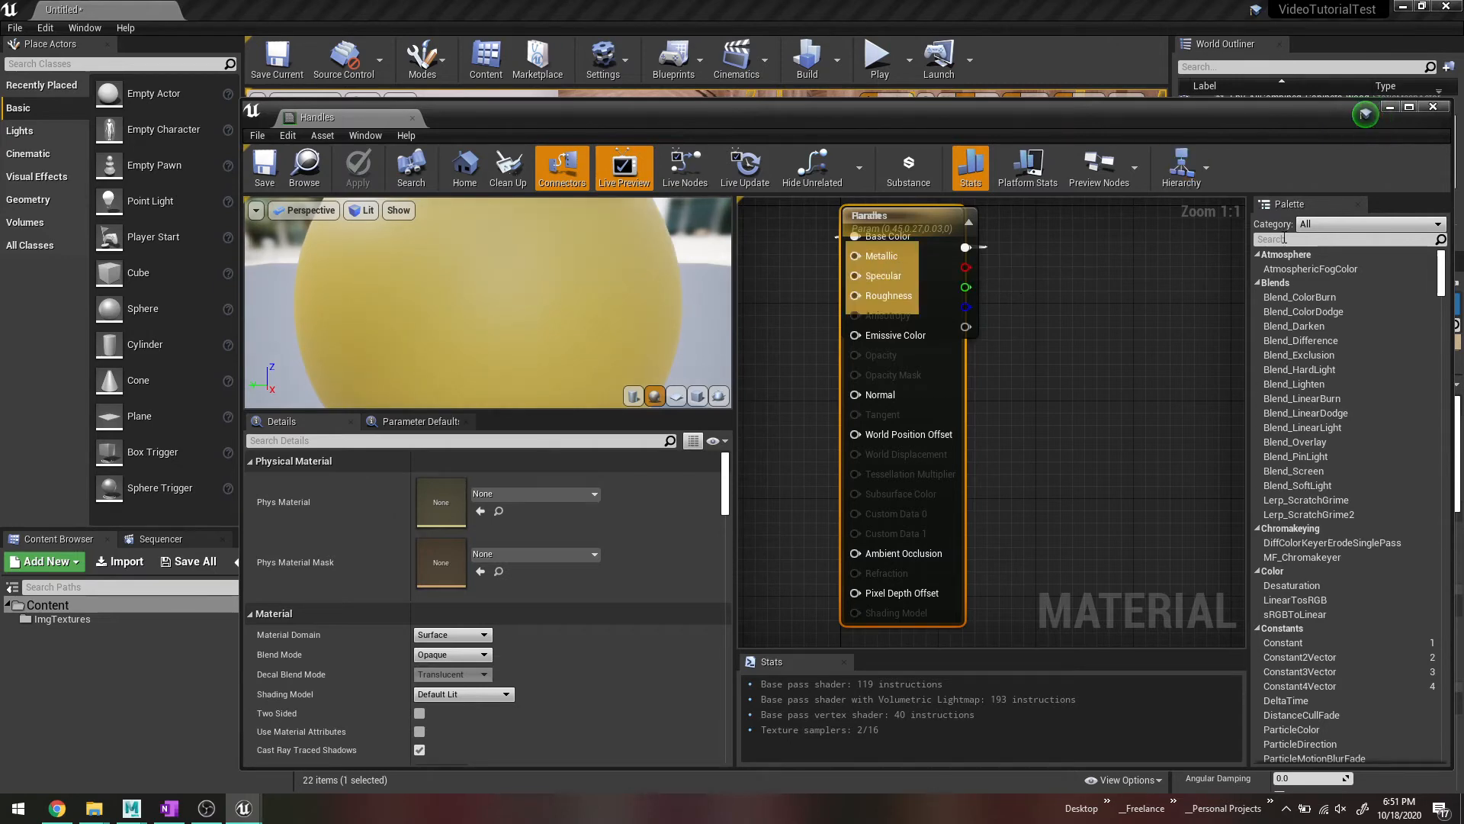
drag(1169, 116, 1076, 91)
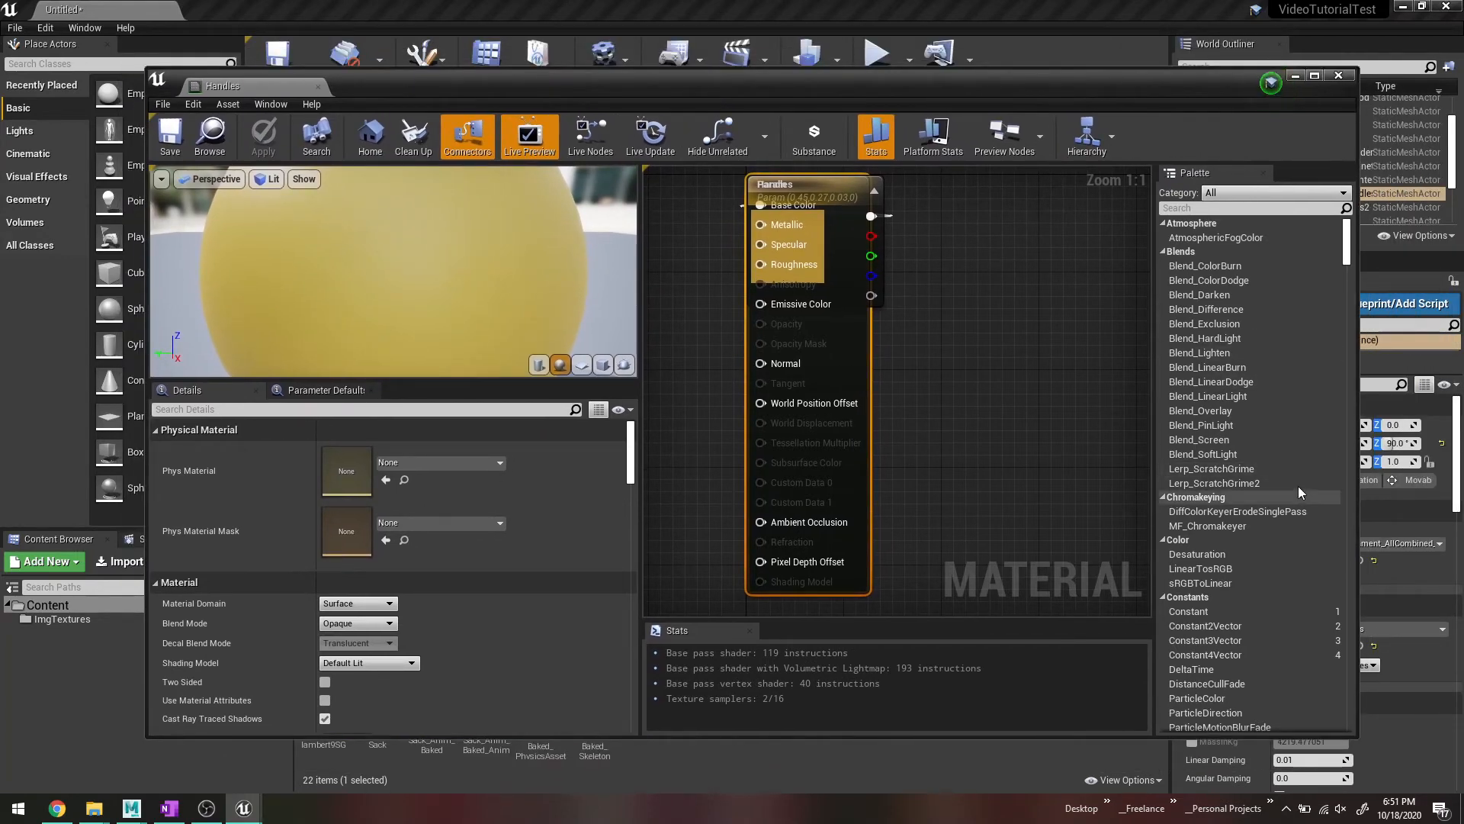
Step: Move the Handles node clear of the Param node and line Param up with the Base Color input
scroll(1297, 485, down, 5)
scroll(1293, 482, down, 5)
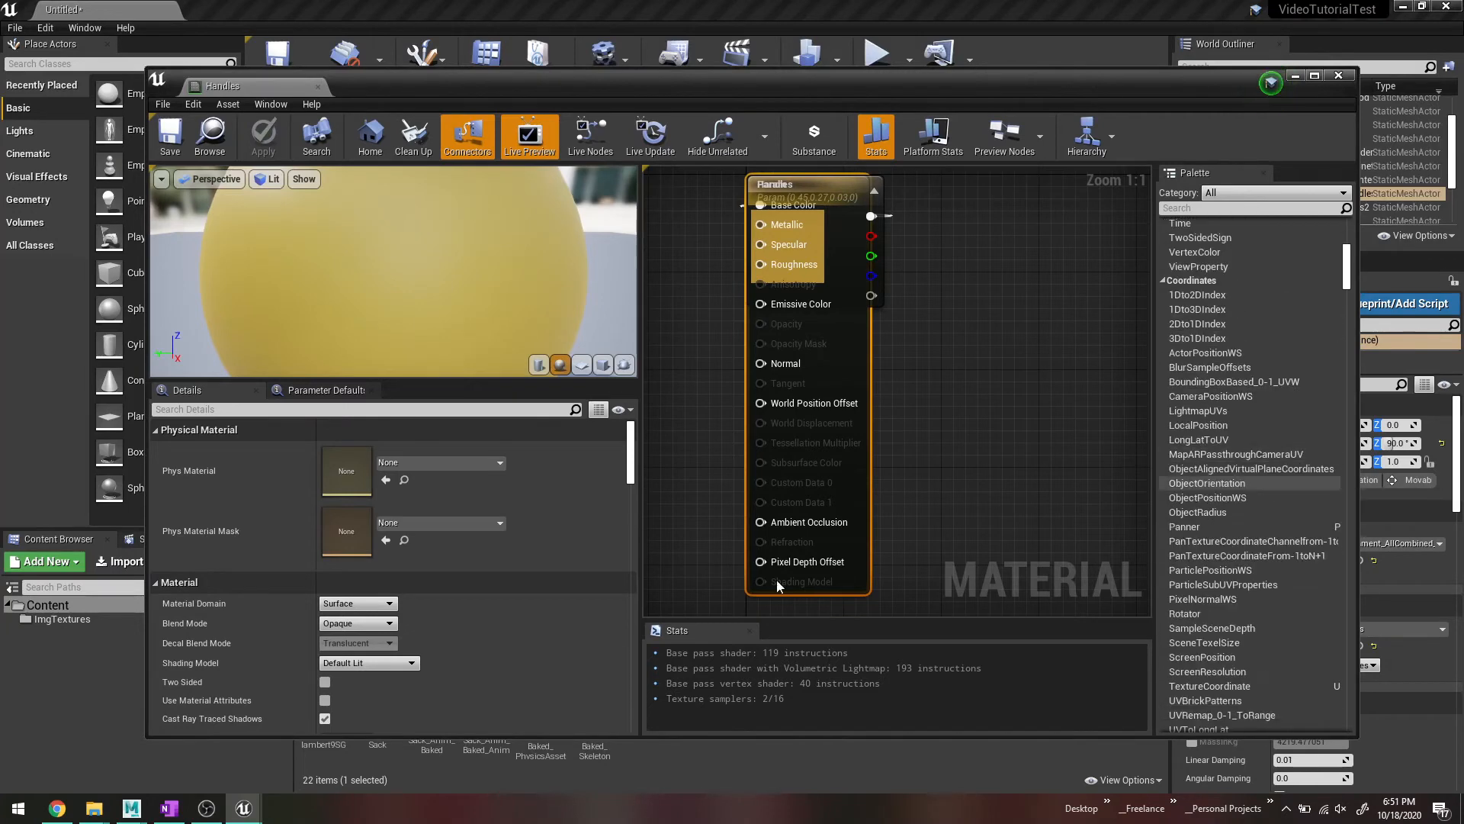
scroll(412, 642, down, 4)
scroll(406, 619, up, 5)
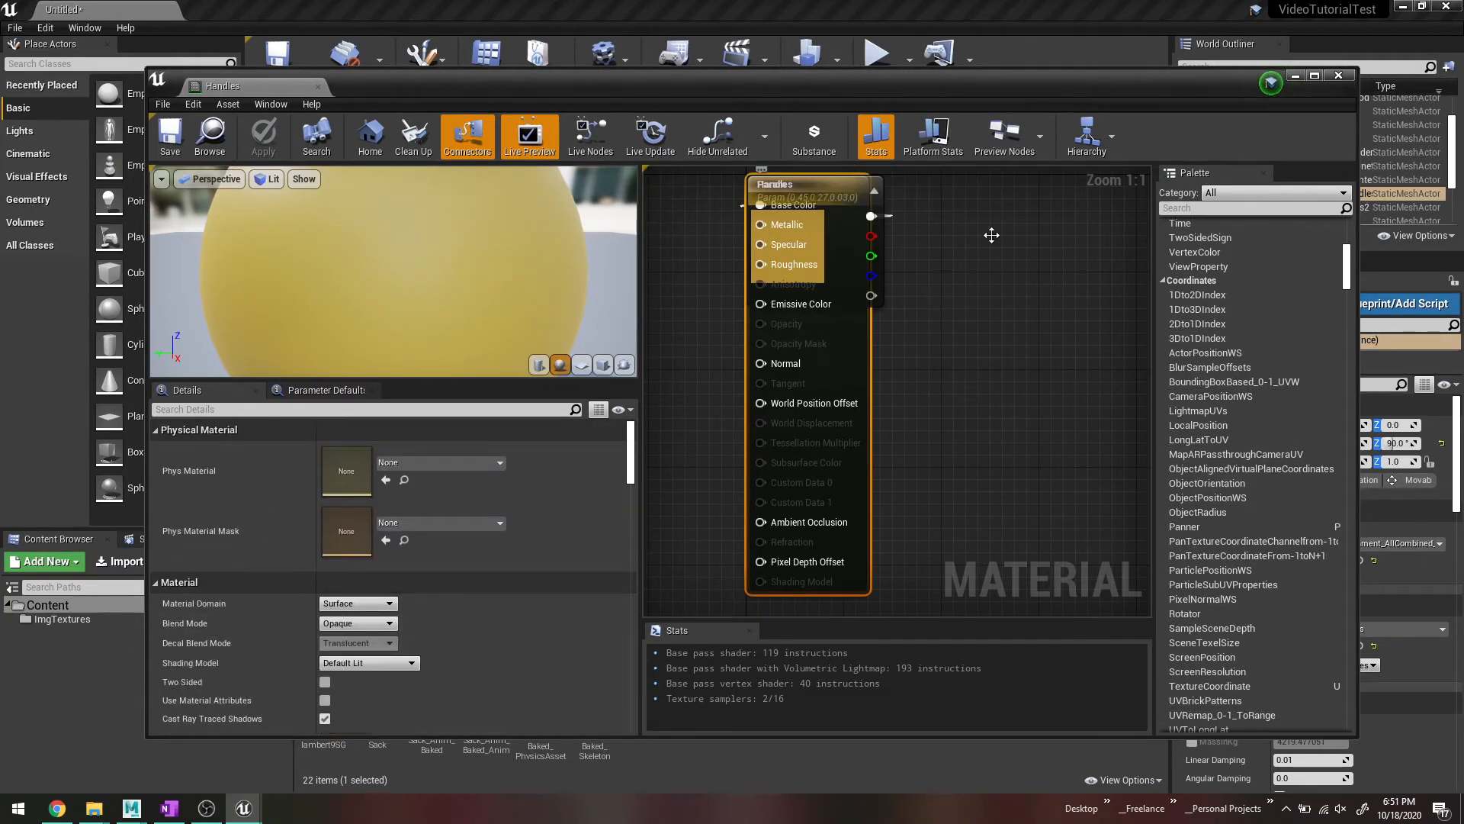
drag(751, 223, 1007, 225)
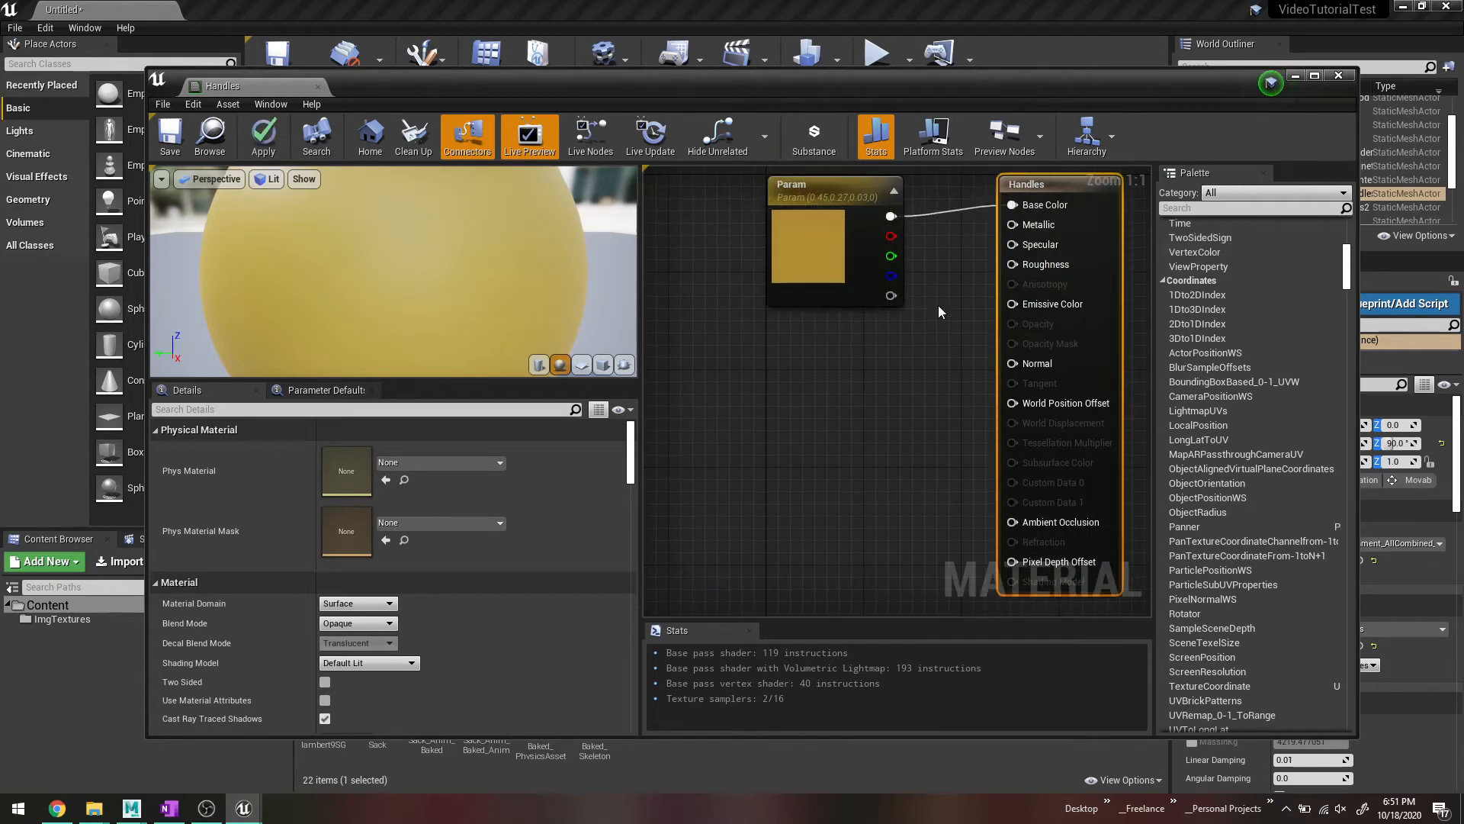
scroll(877, 345, down, 1)
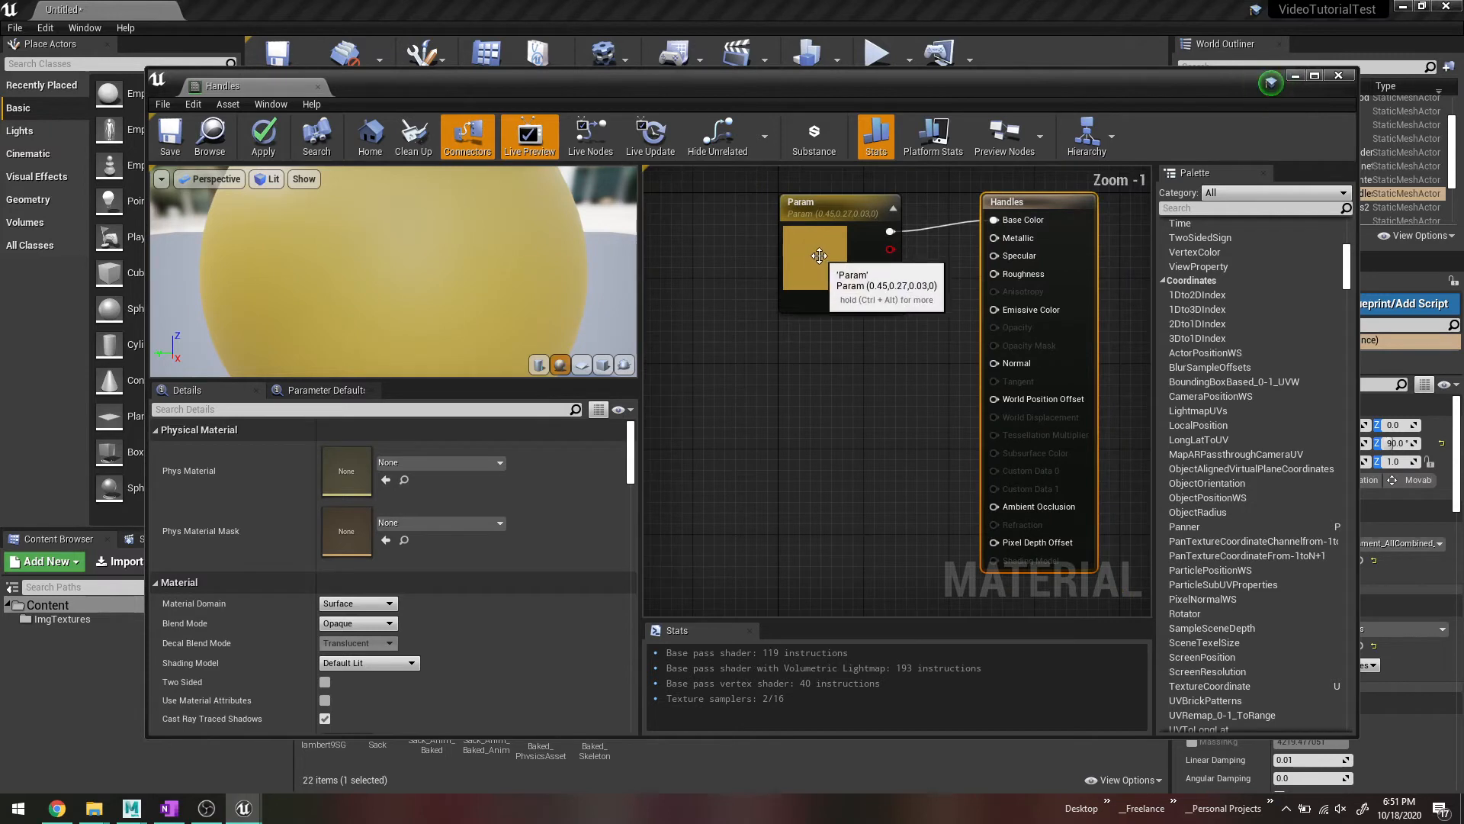
click(794, 194)
drag(794, 191, 798, 202)
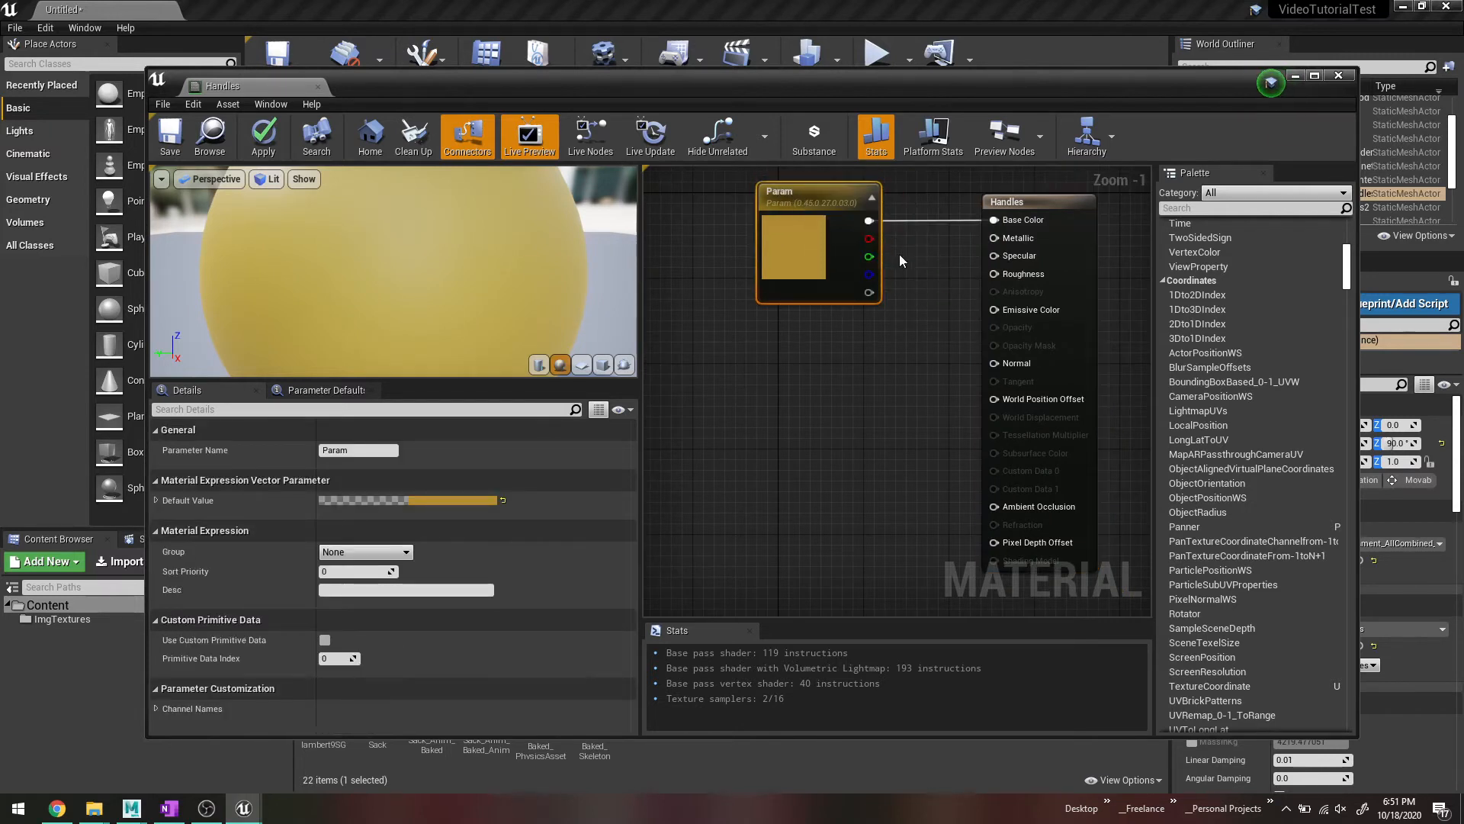
Step: Try a Dynamic Parameter node on the Handles material's Metallic input, and delete it
drag(993, 238, 896, 335)
text(param)
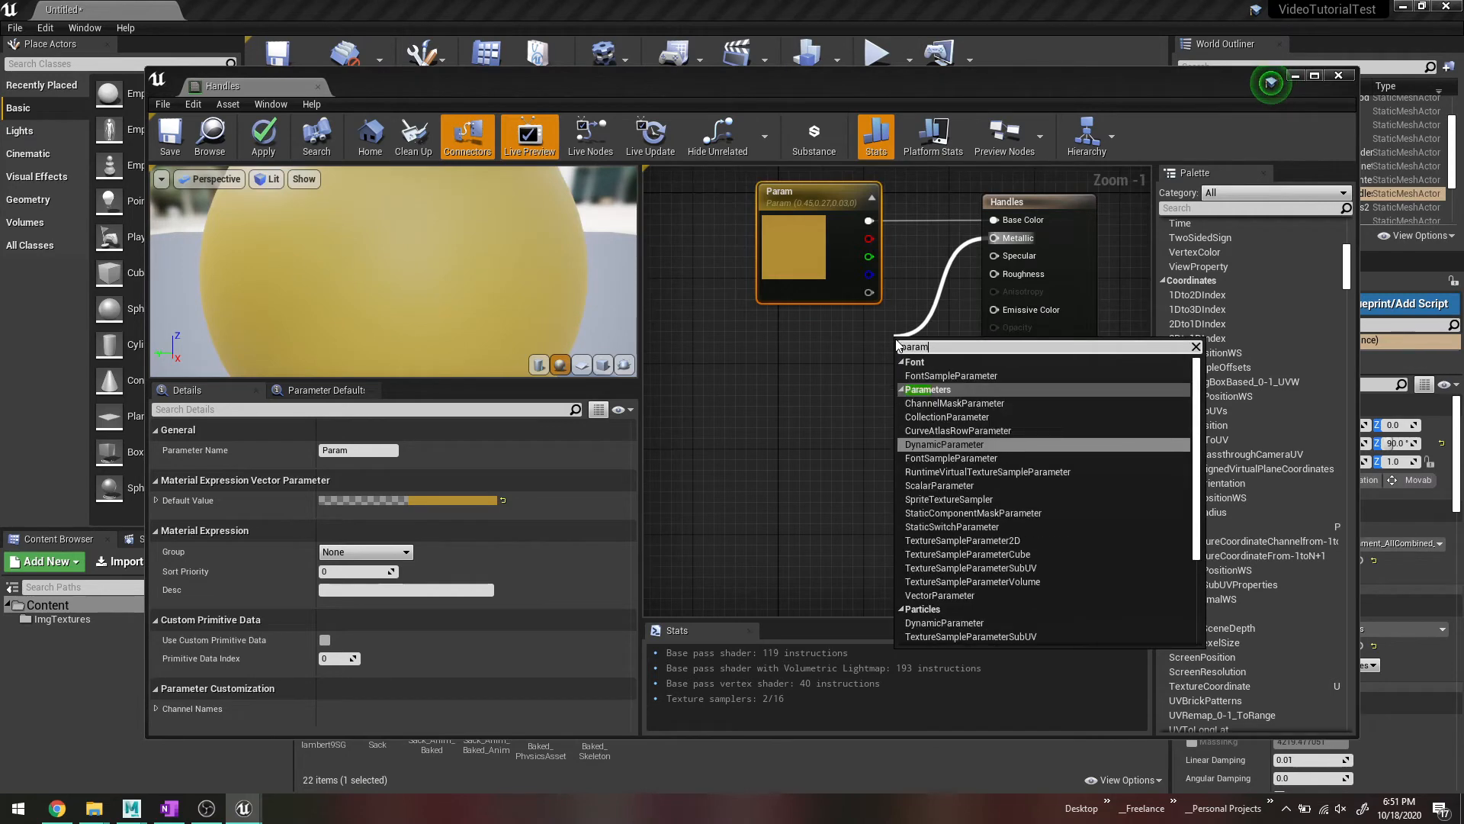
key(Return)
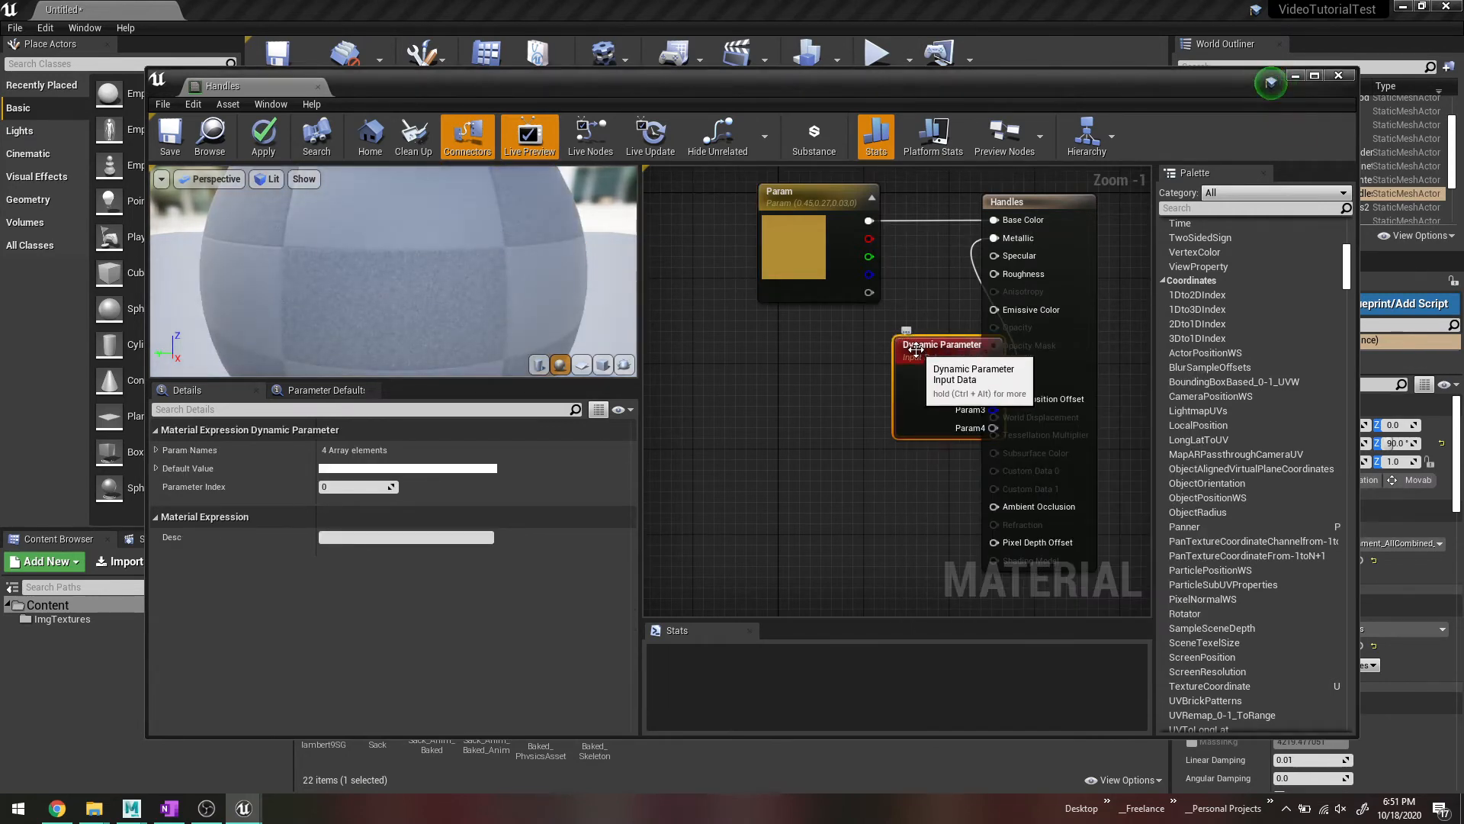
key(Delete)
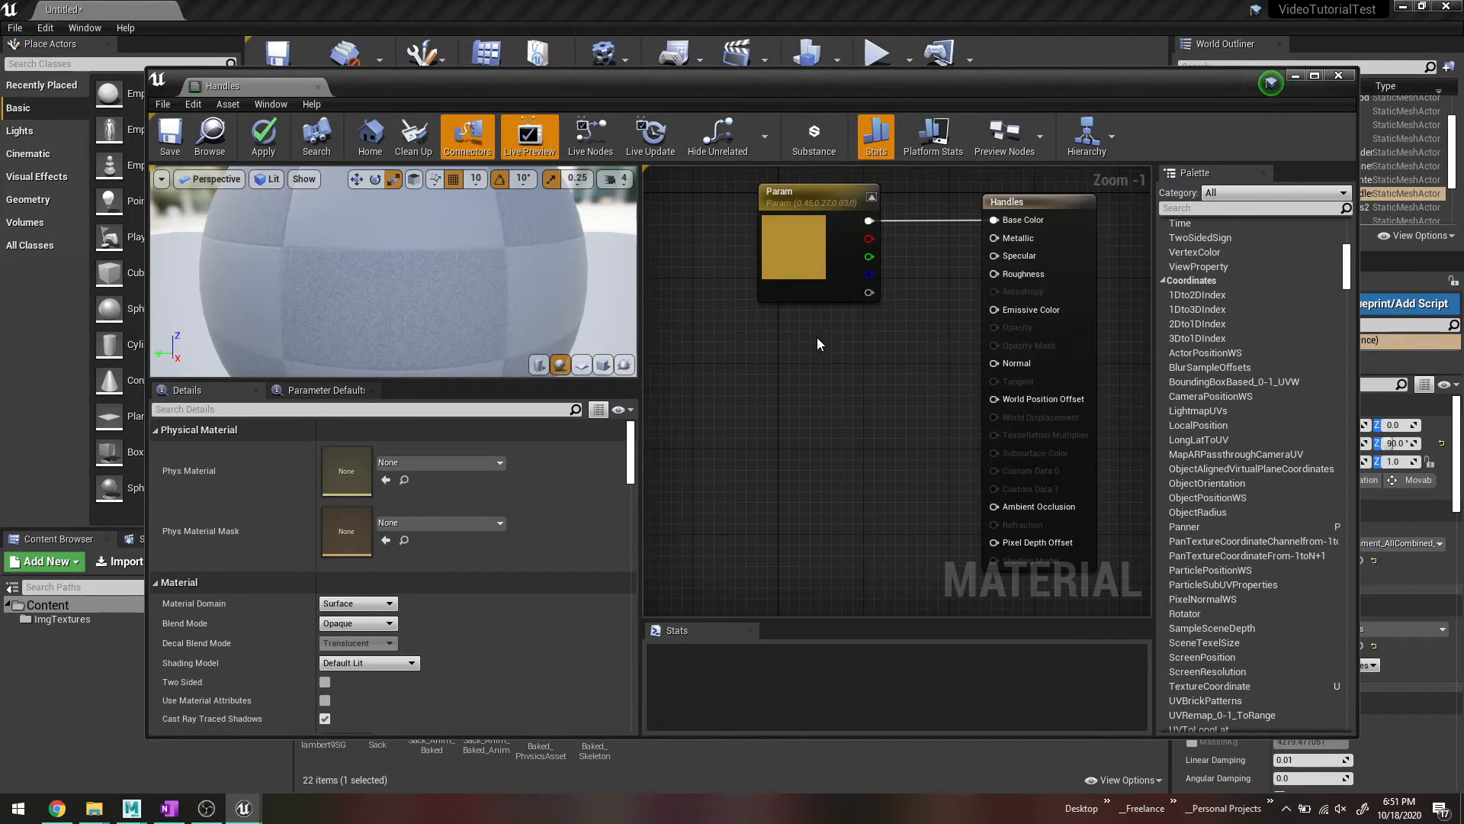
right_click(816, 337)
text(param)
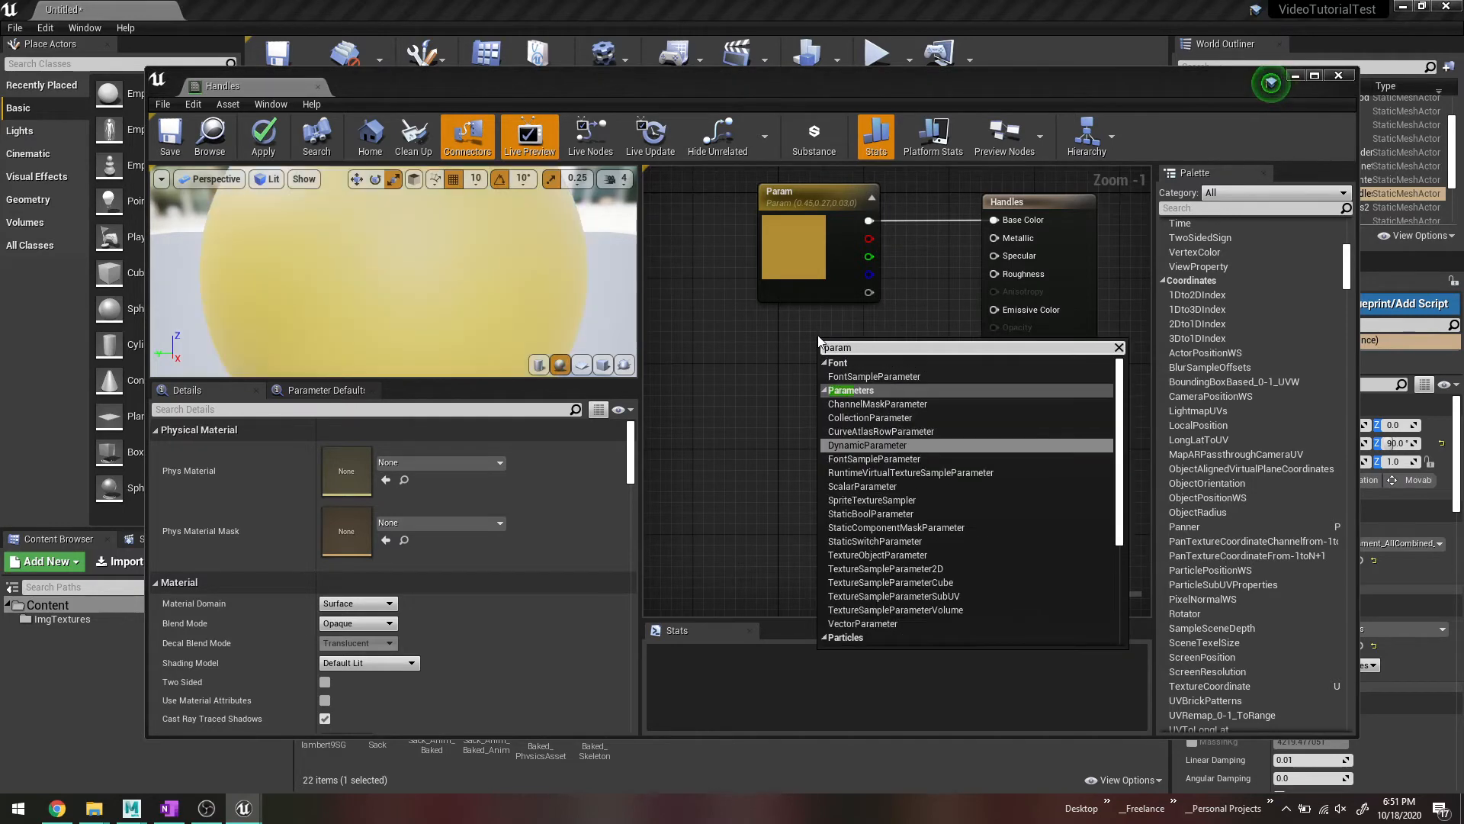
scroll(981, 516, down, 4)
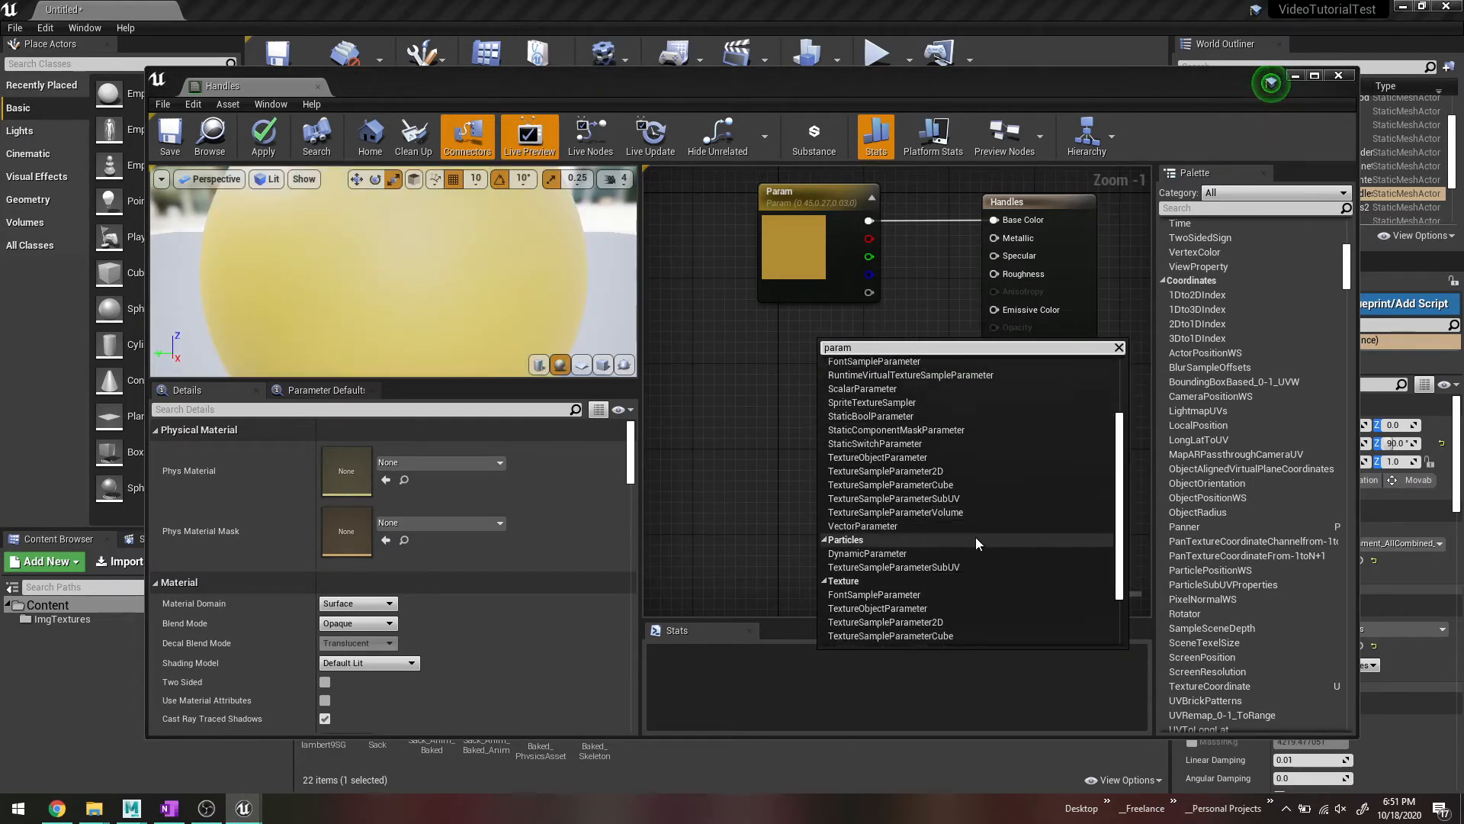
scroll(969, 538, up, 4)
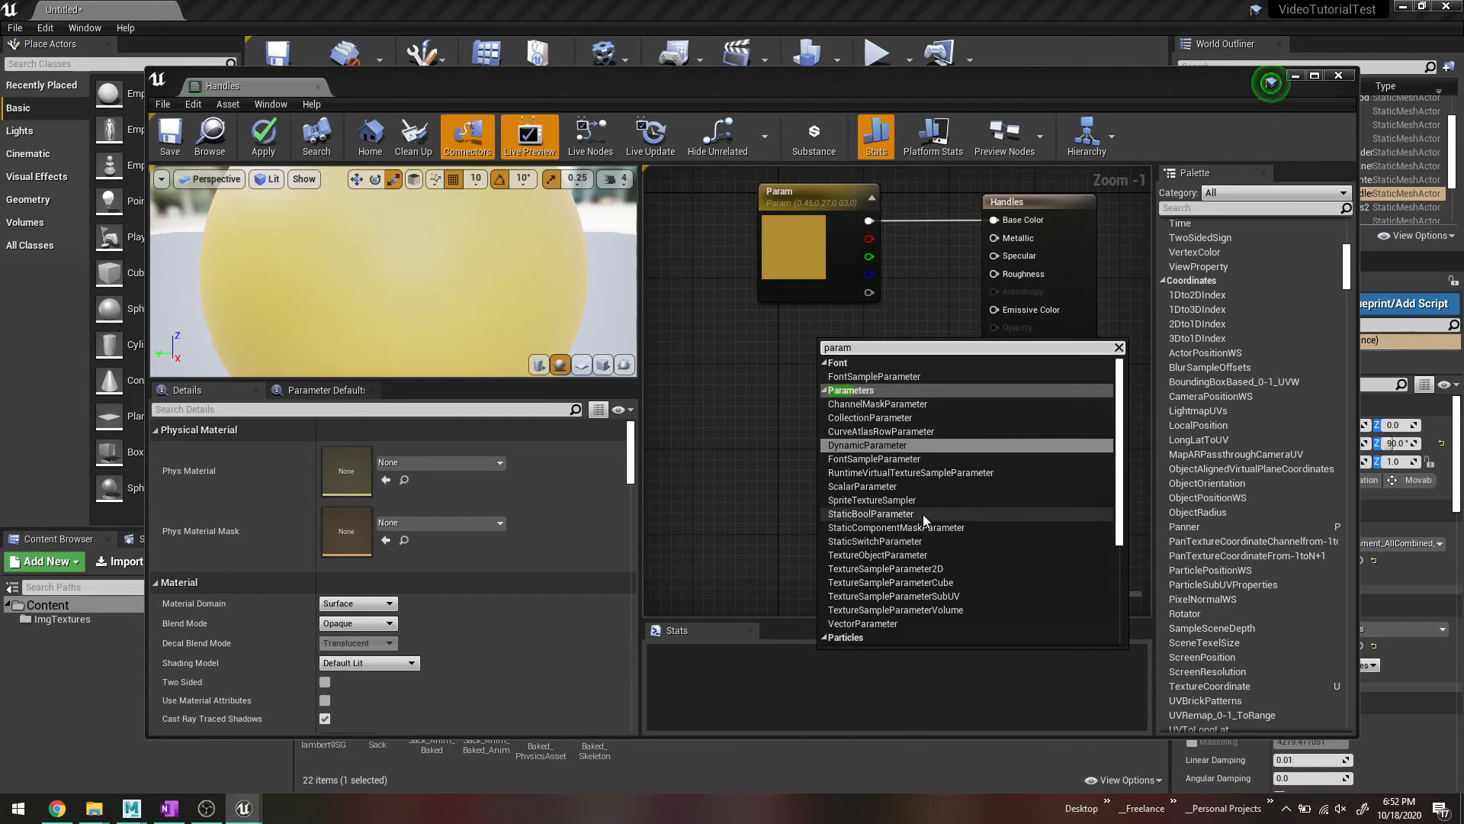
click(827, 336)
Step: Duplicate the Param node and place the copy below the original
right_click(799, 208)
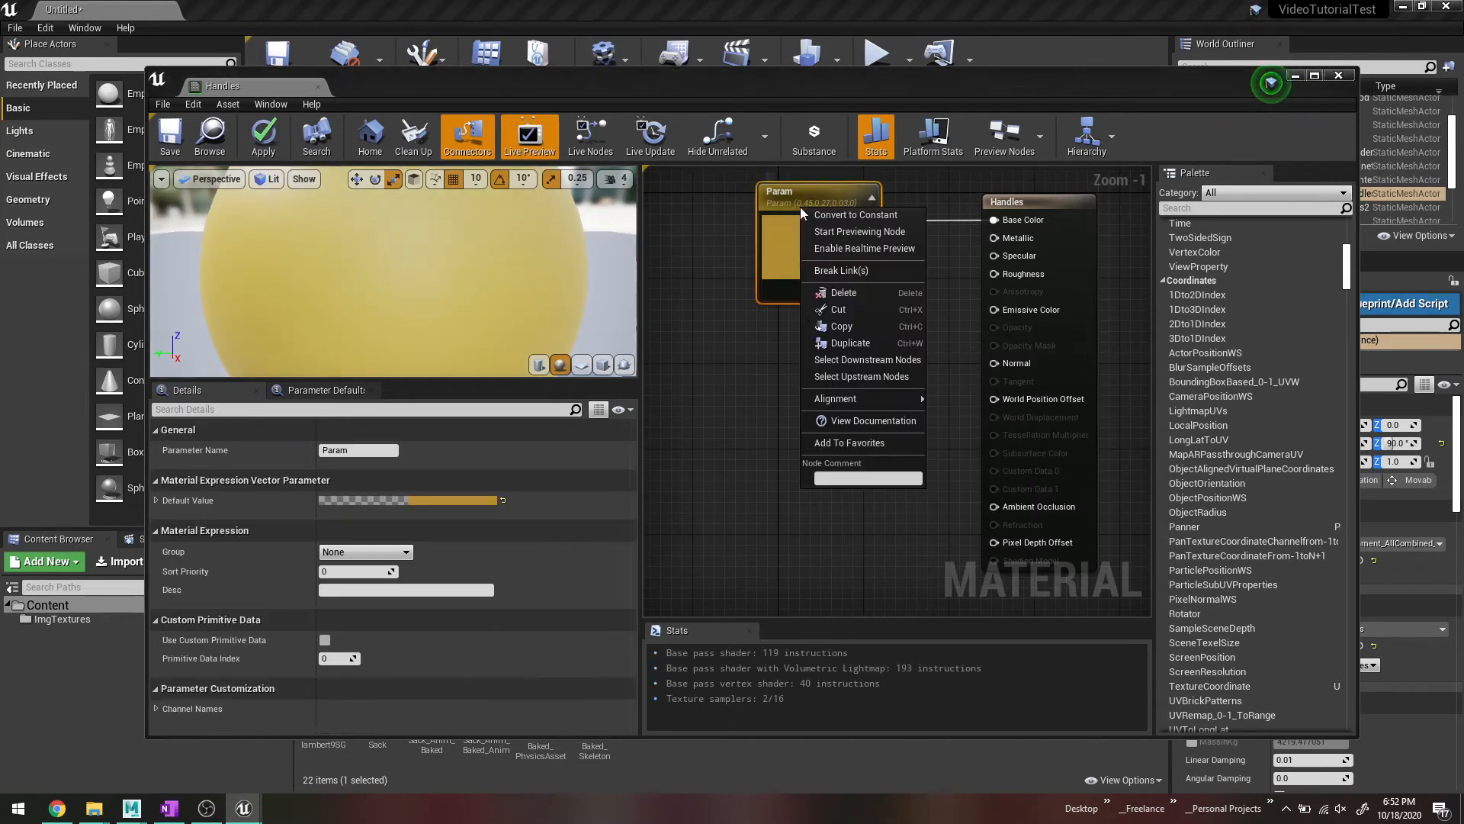
click(881, 342)
drag(825, 214, 802, 340)
Step: Reset the original Param node's default value and try to pick an orange color with hue about 43 and saturation about 0.94
click(847, 228)
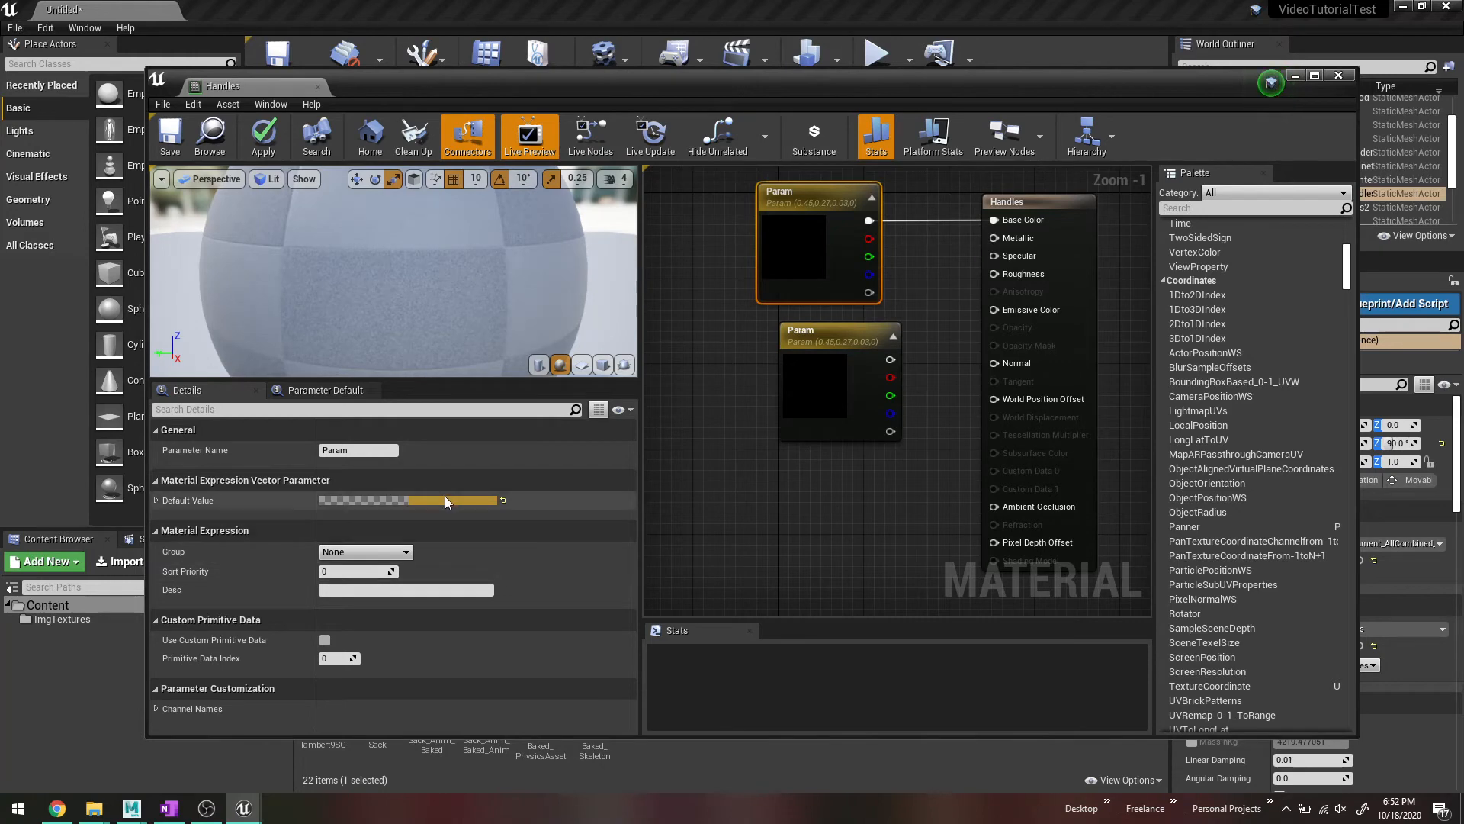
click(503, 500)
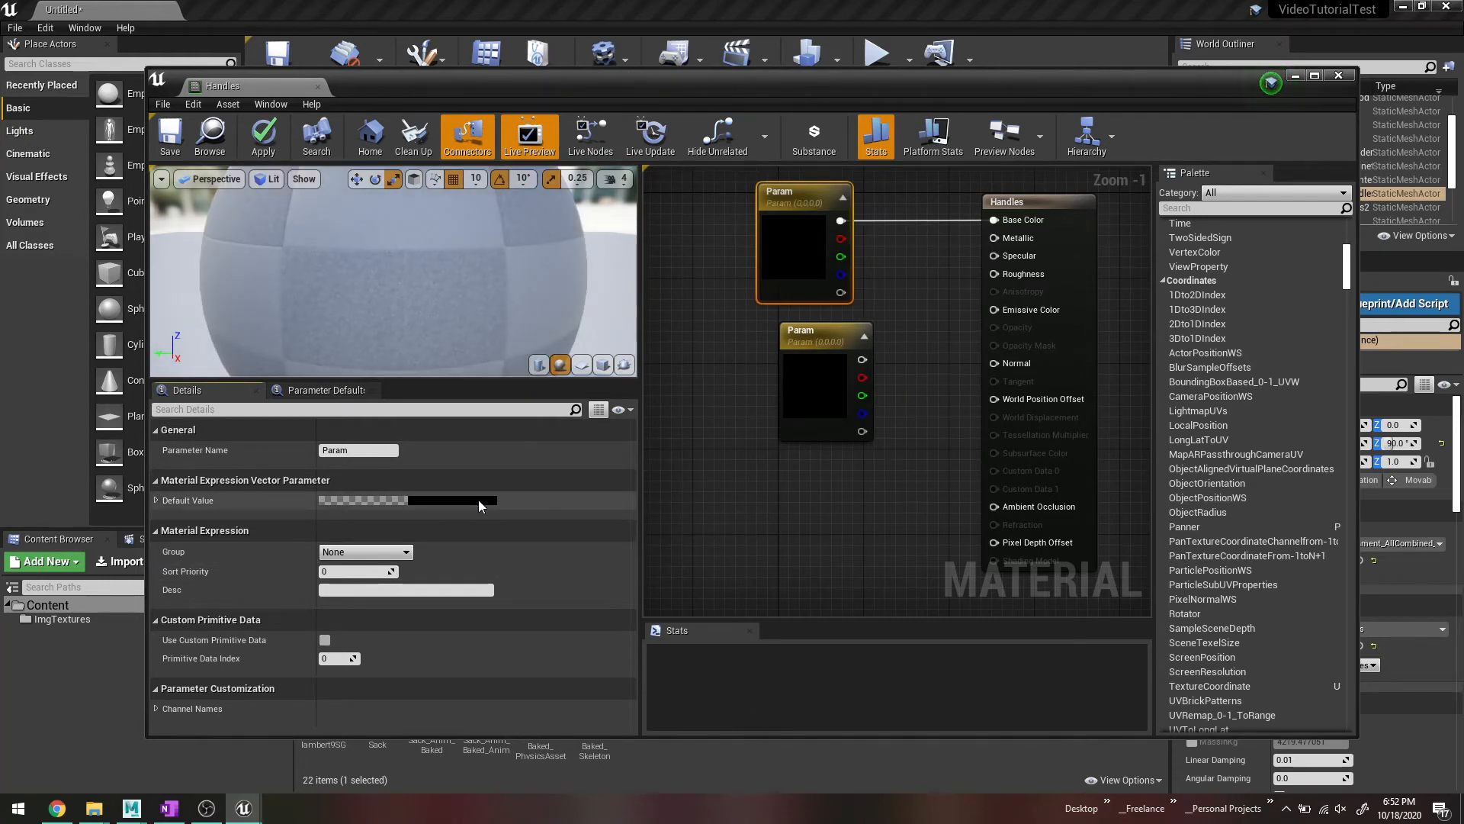
click(478, 500)
click(627, 560)
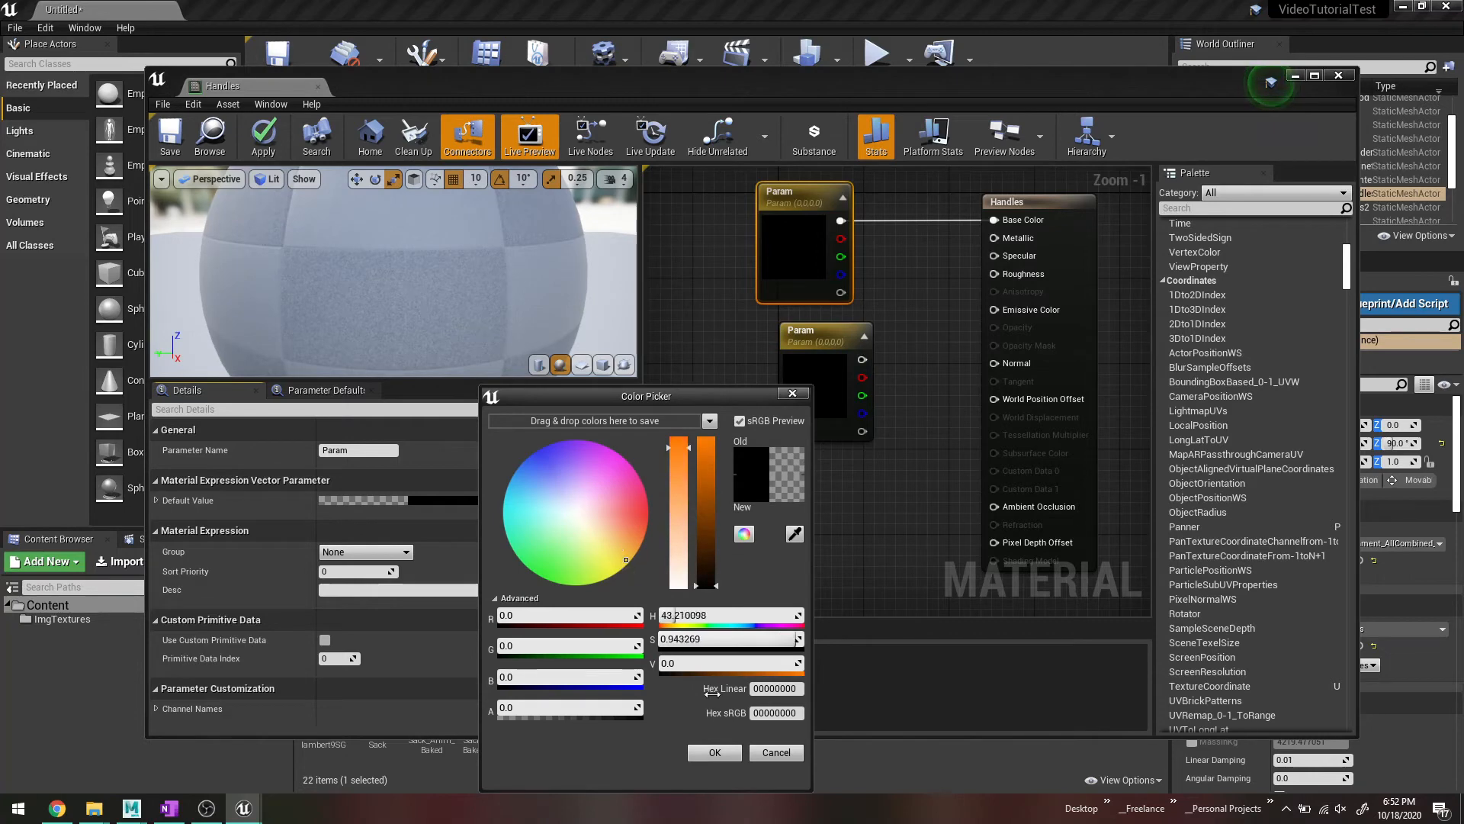
click(715, 752)
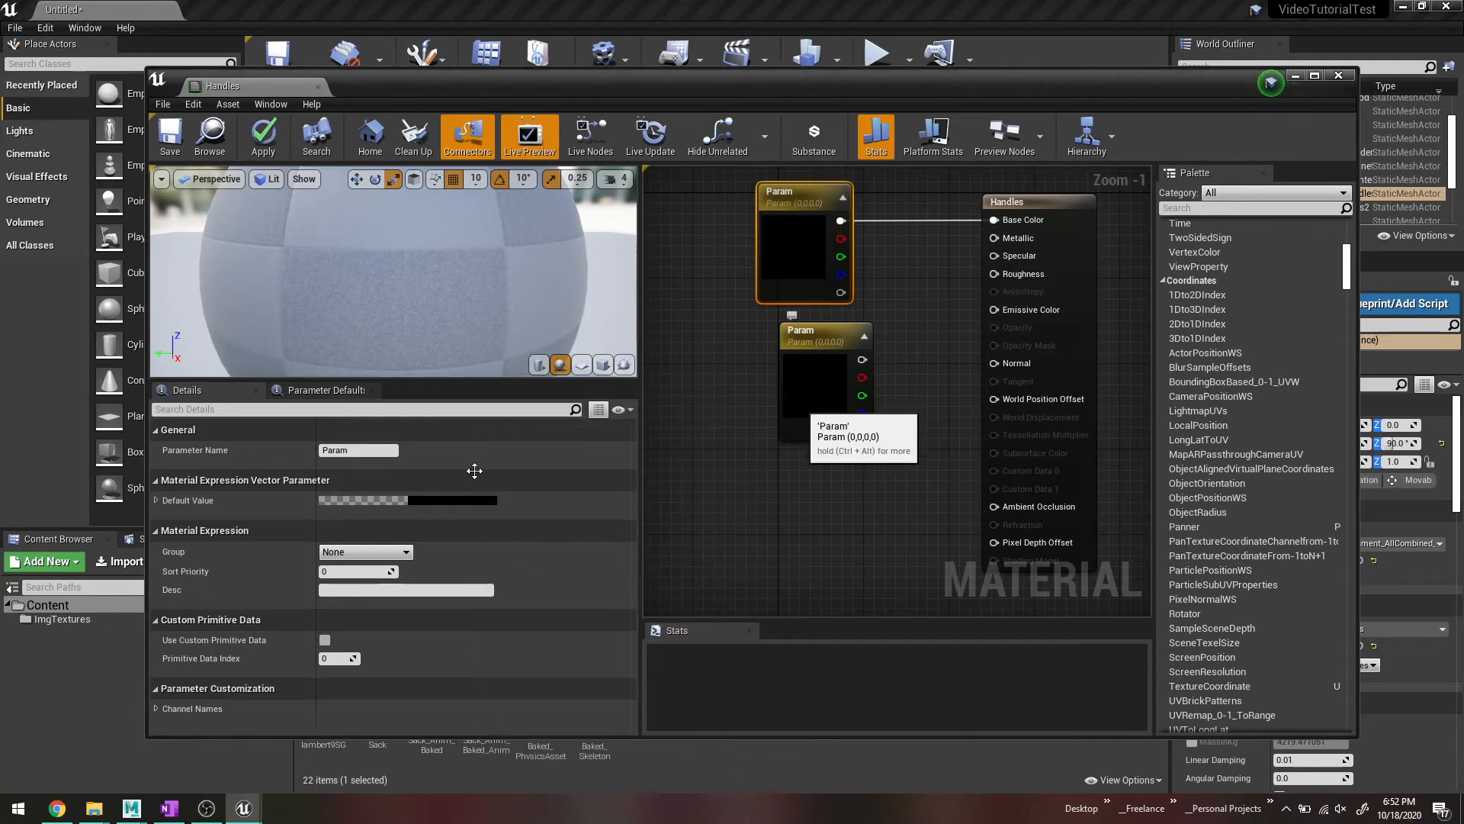
click(400, 501)
mouse_move(475, 521)
mouse_down()
mouse_move(537, 556)
mouse_move(529, 573)
mouse_up()
click(636, 753)
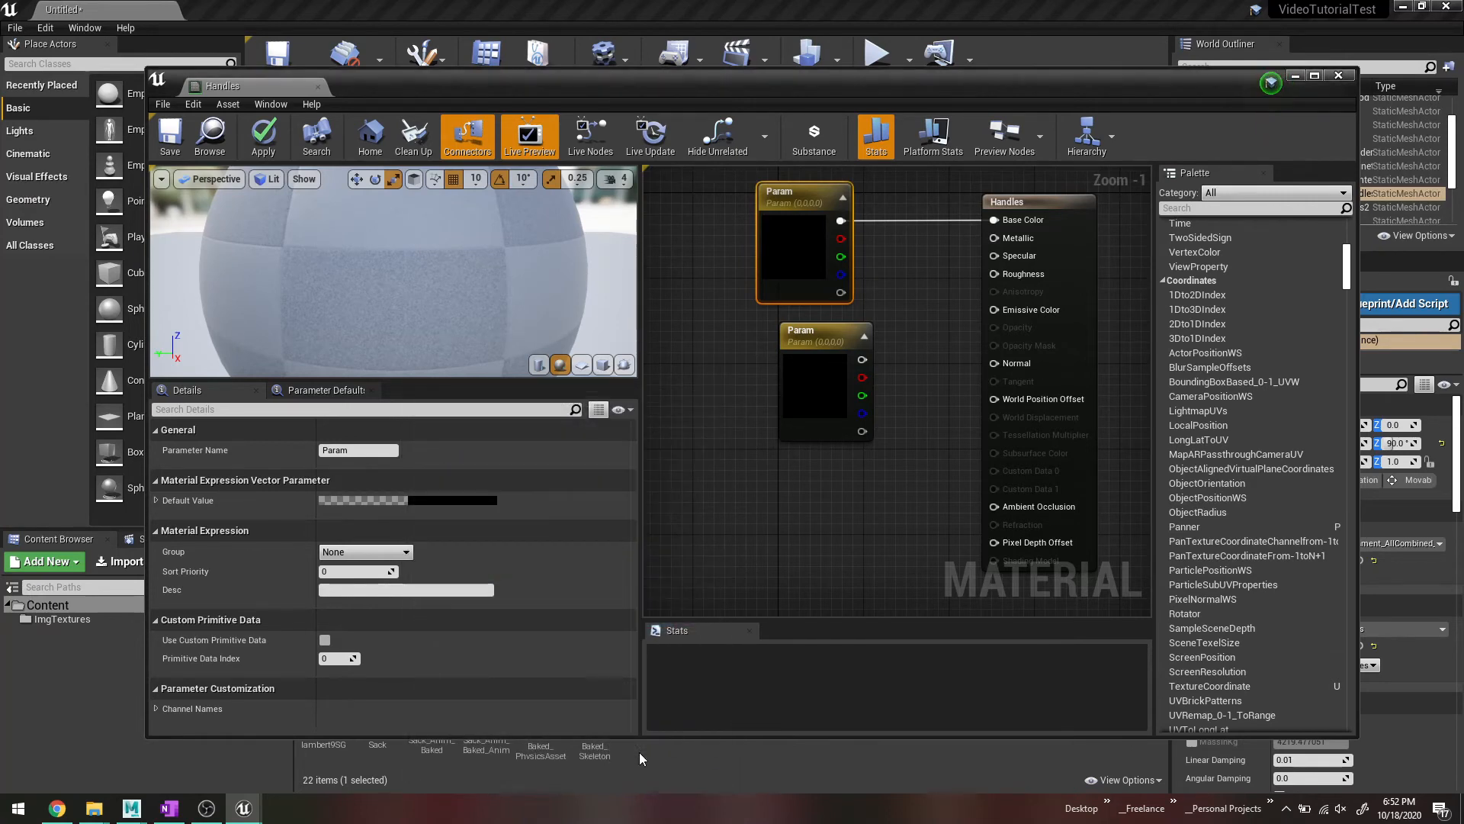
Step: Pick a violet hue of about 257 with saturation about 0.096 for the duplicated Param node's default color
double_click(822, 397)
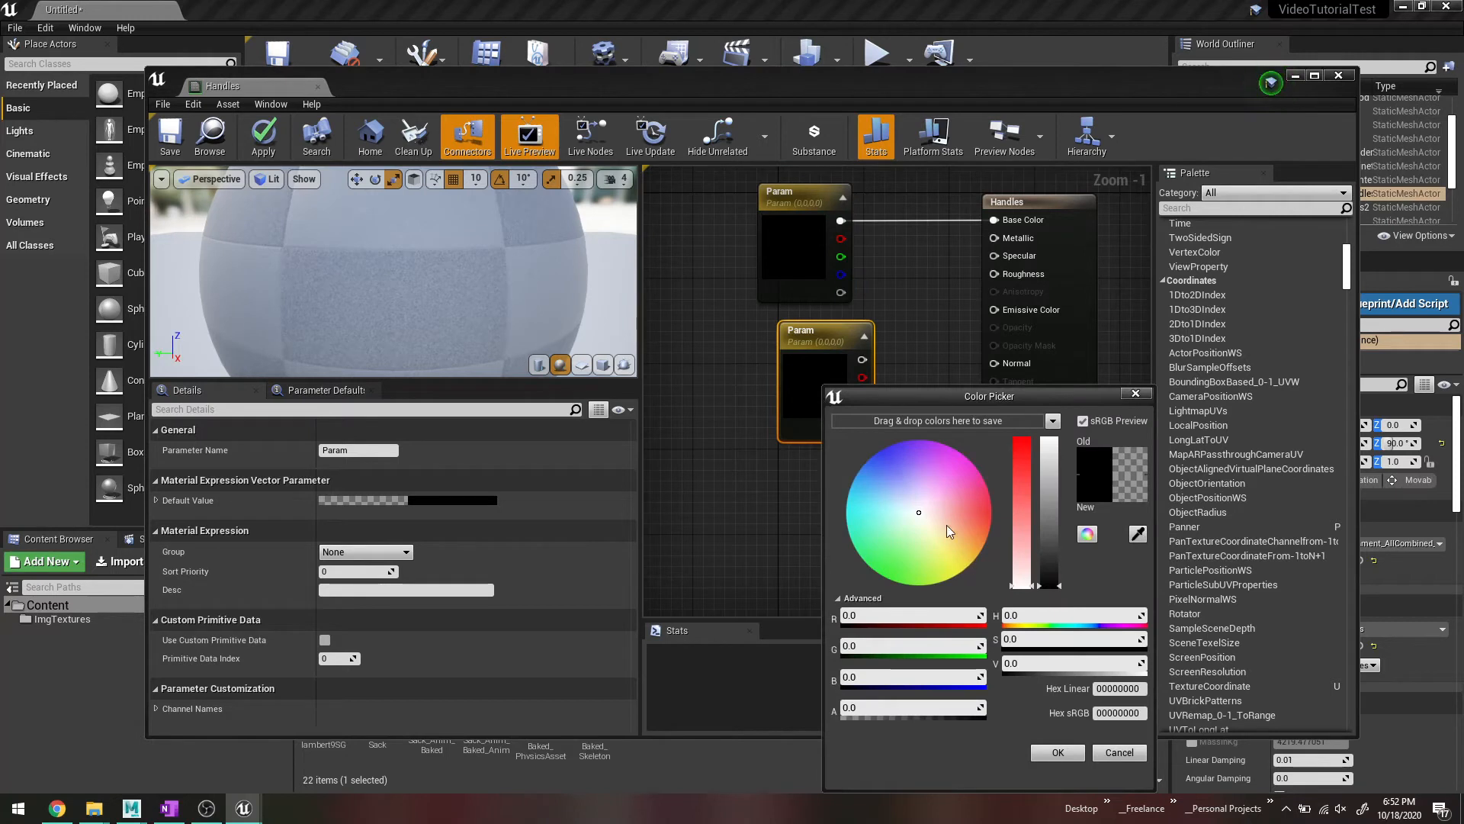
mouse_move(945, 525)
mouse_down()
mouse_move(904, 456)
mouse_move(917, 506)
mouse_up()
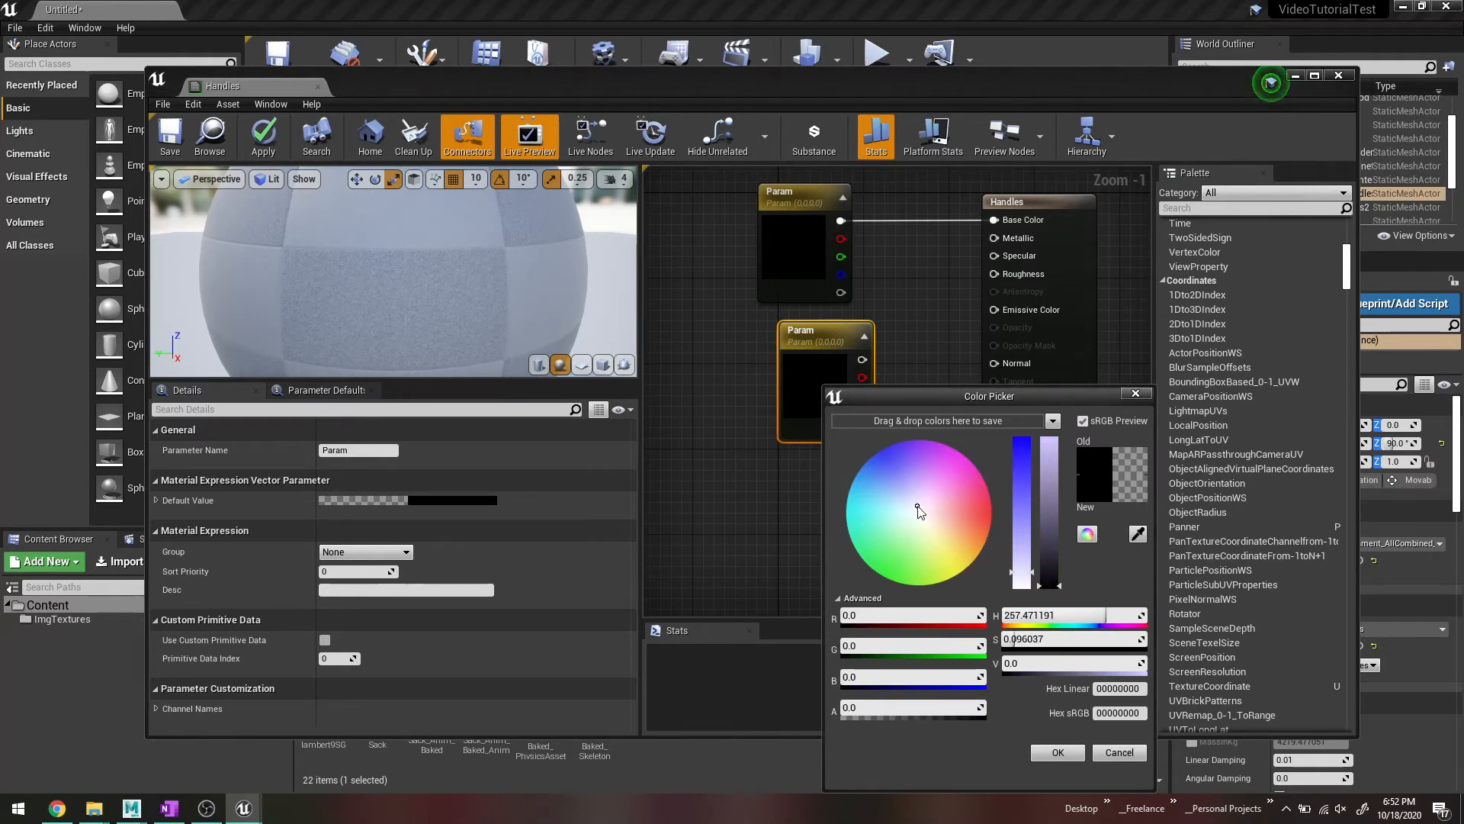
click(1058, 752)
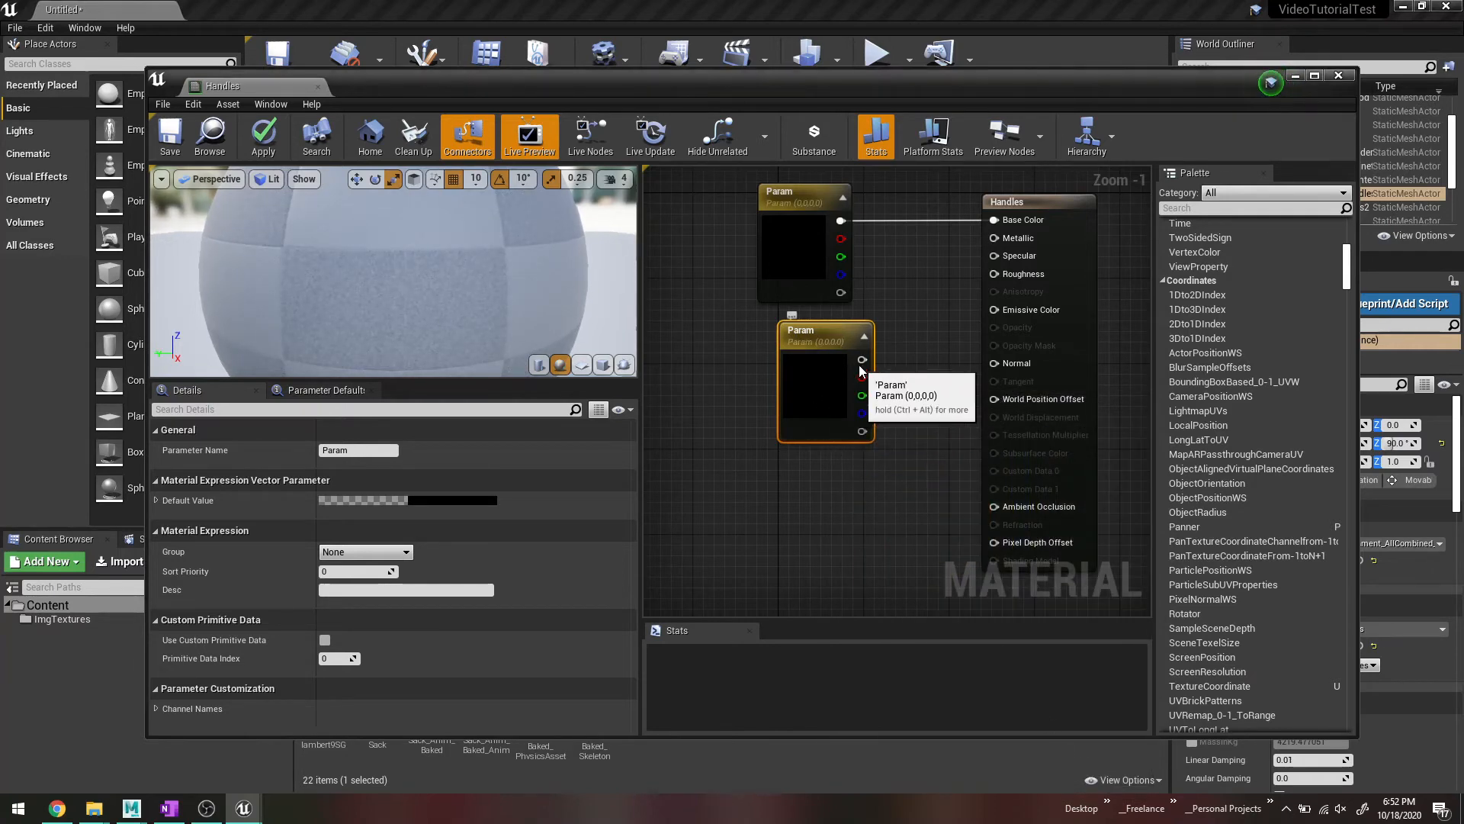
Step: Connect the duplicated Param node's color output to the Handles material's Metallic input
drag(922, 362, 994, 238)
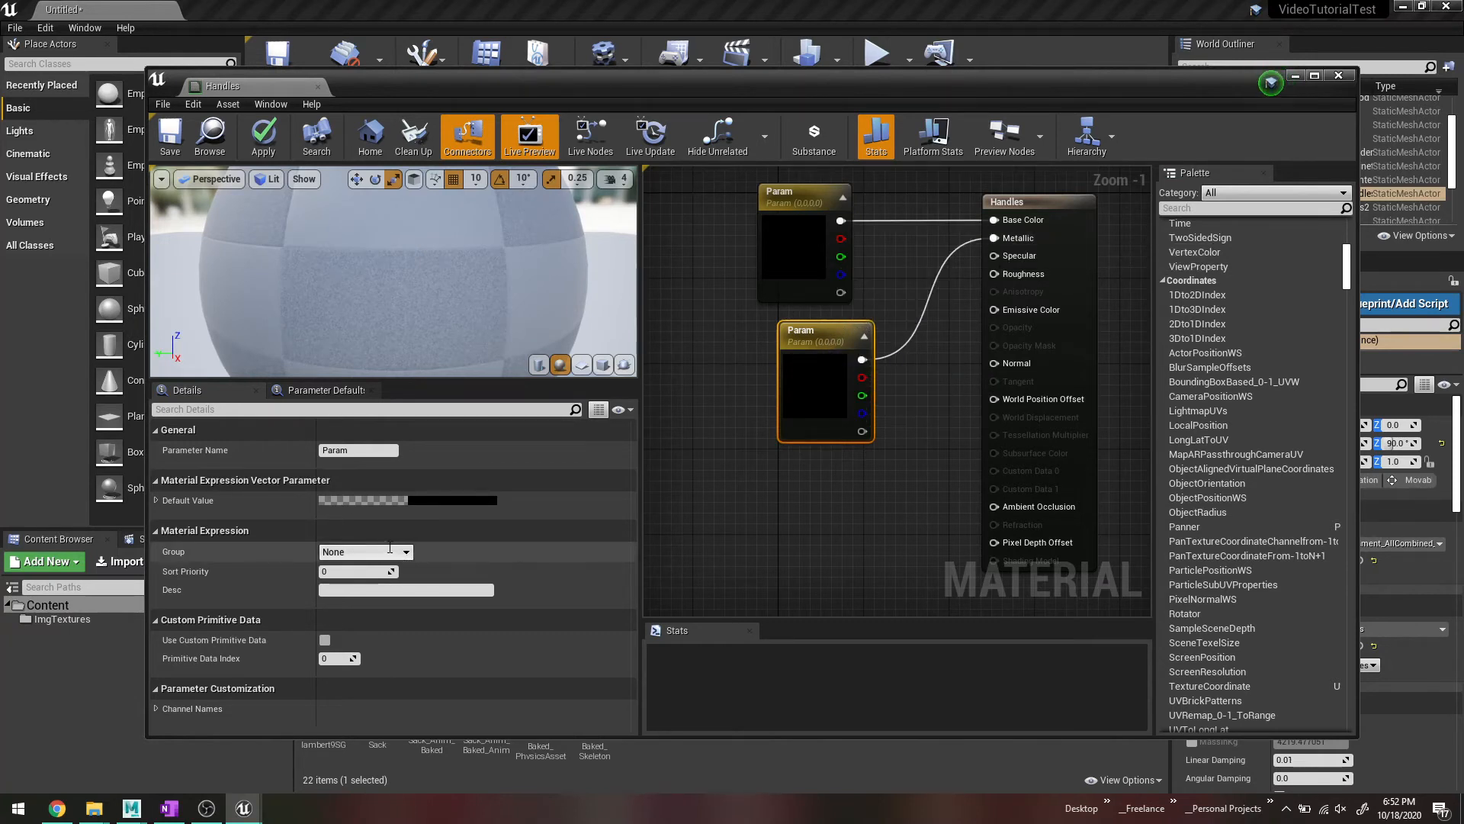
click(350, 449)
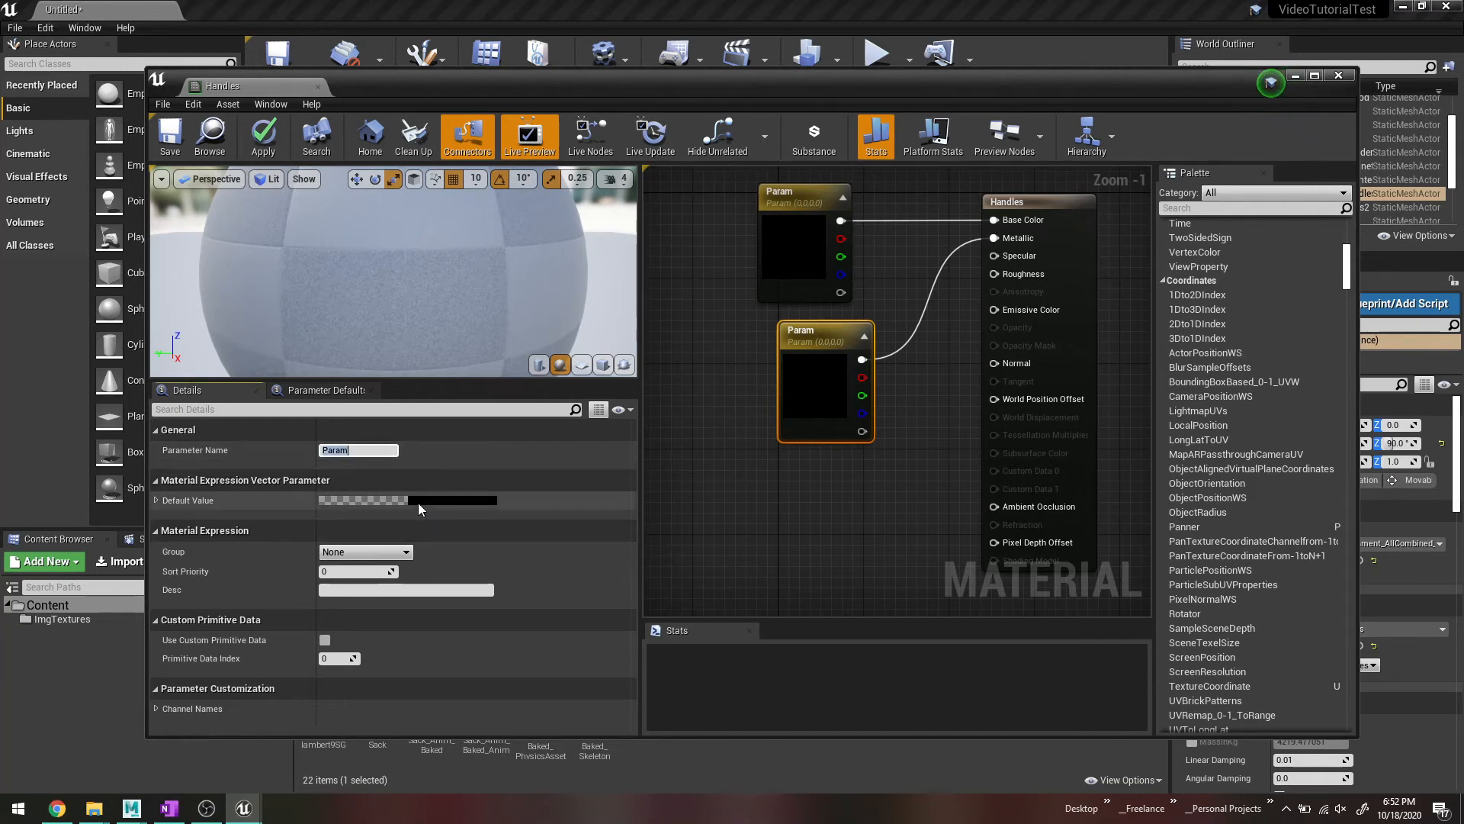
scroll(419, 341, down, 2)
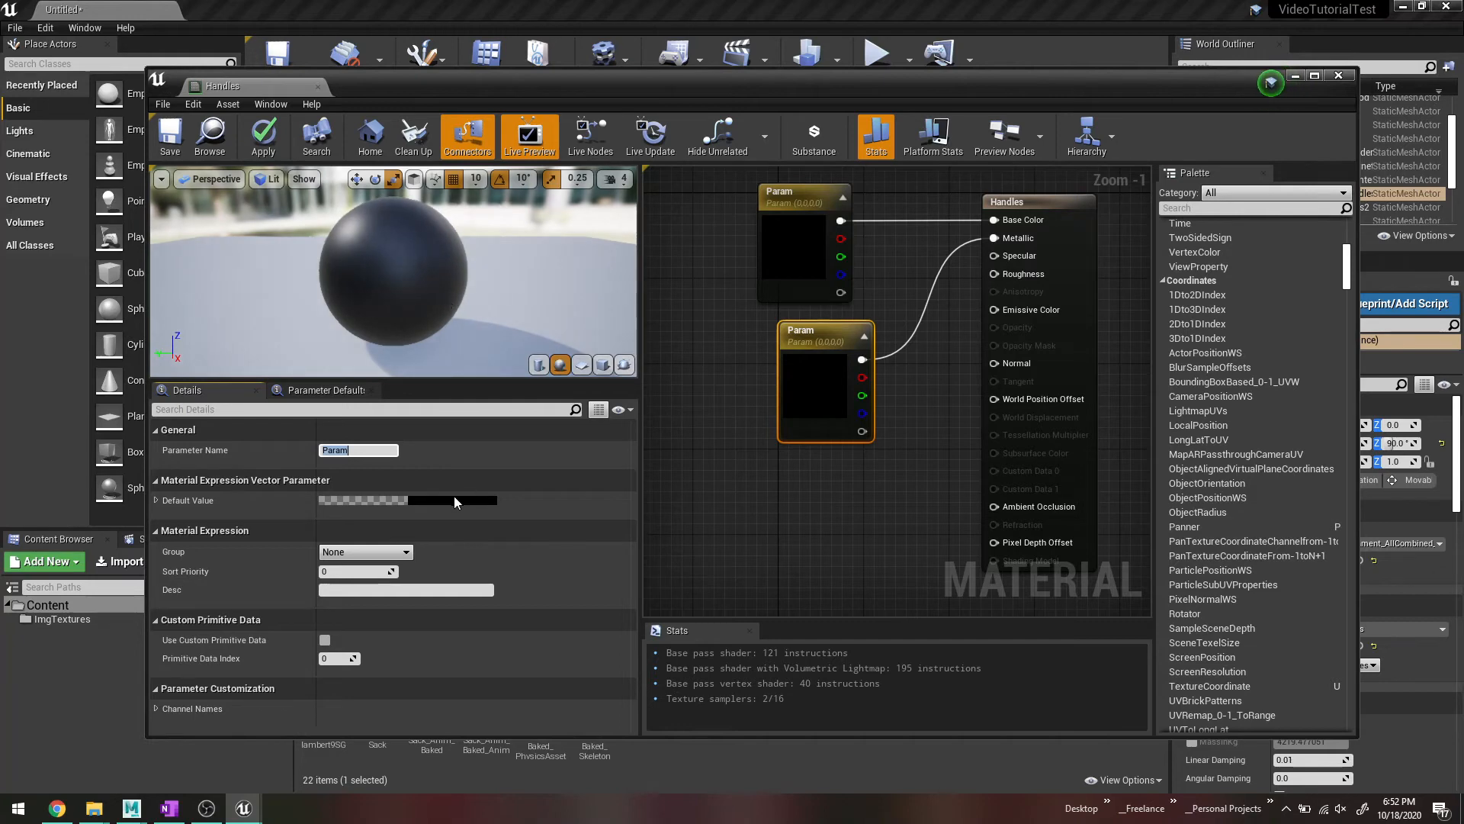
Step: Set the original Param node's default color to a tan with hue about 31, saturation about 0.65 and value about 0.83
click(790, 230)
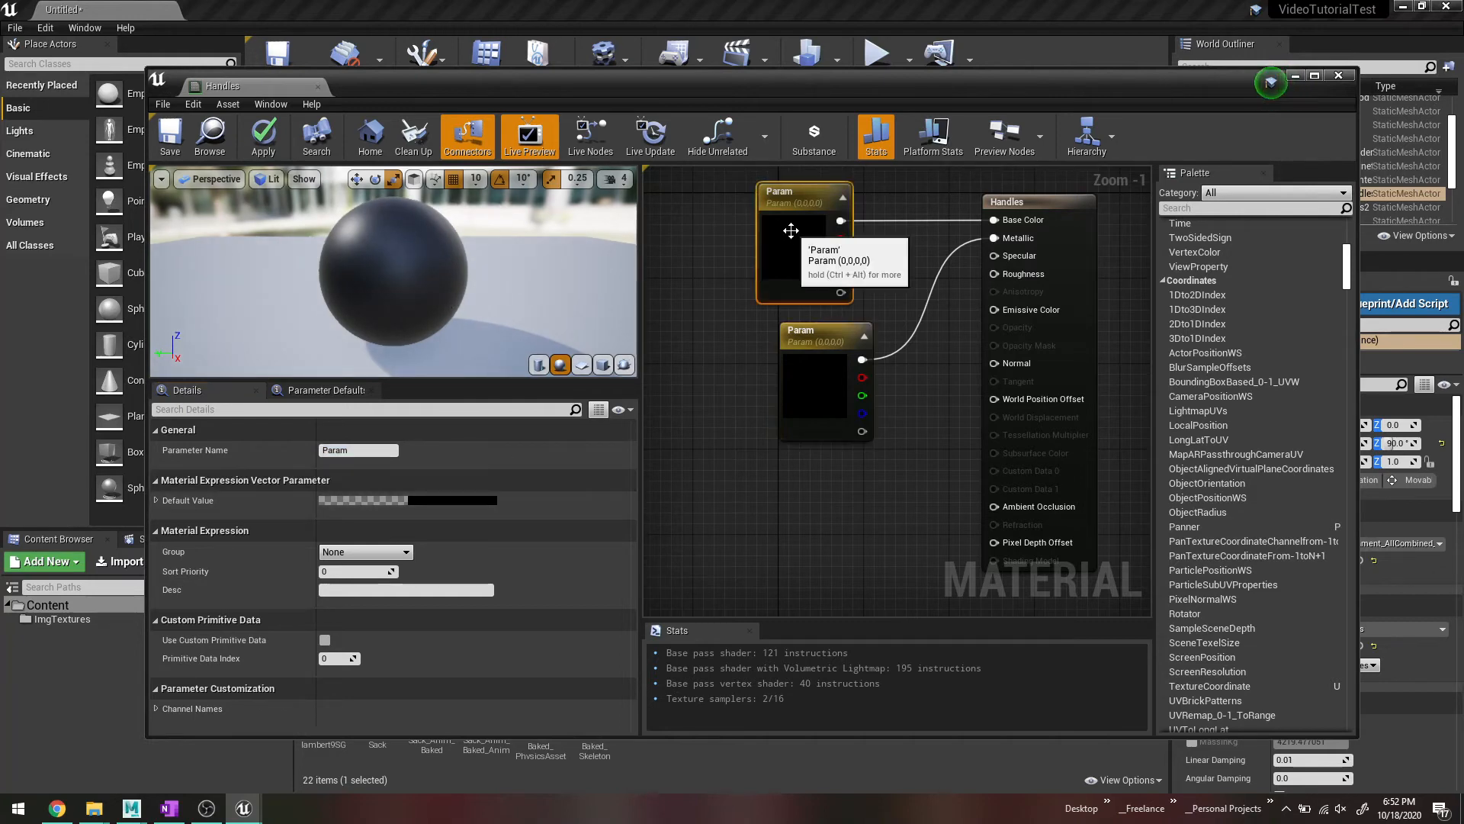
click(415, 497)
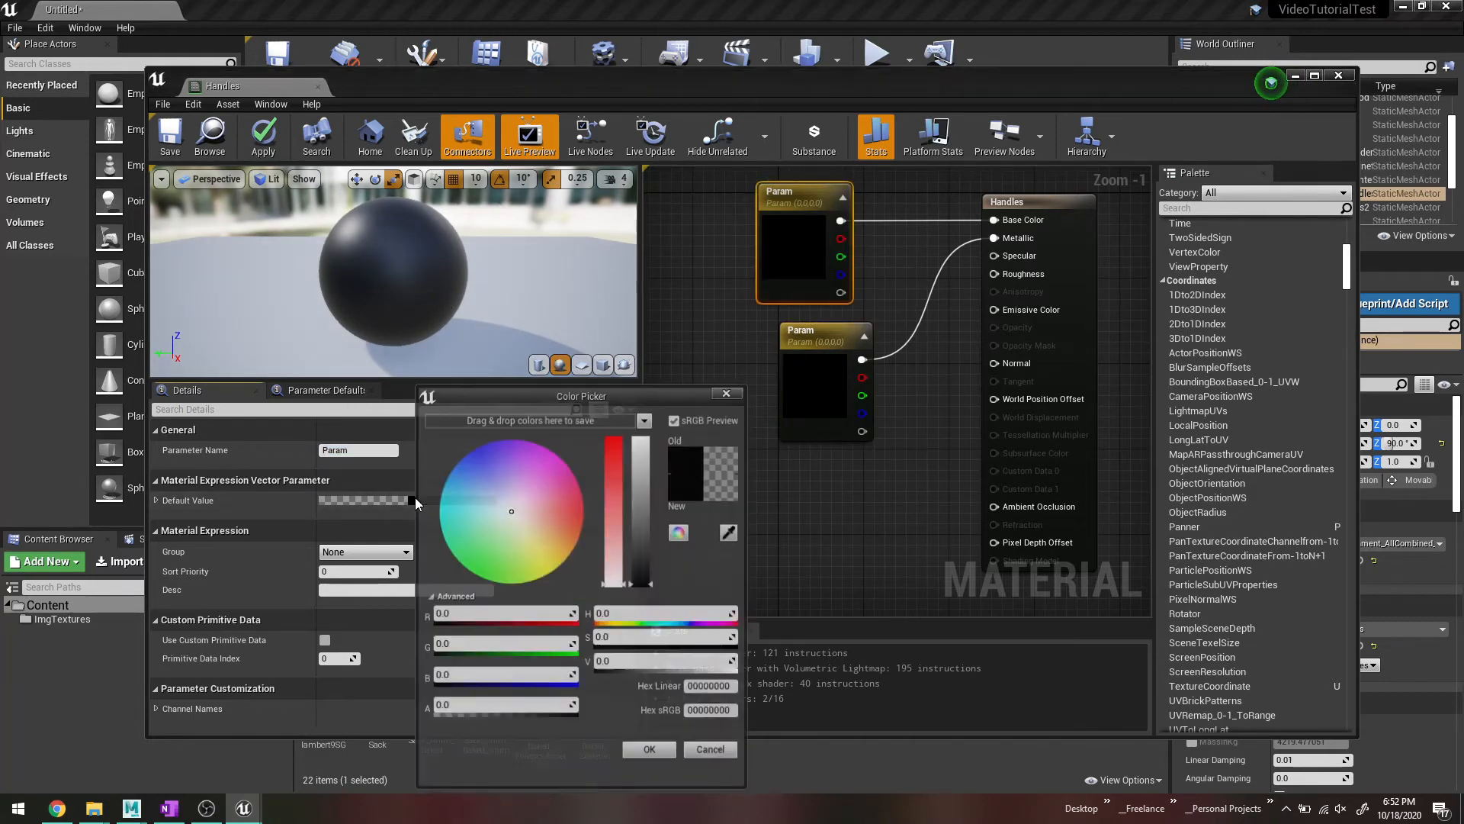
drag(541, 504, 543, 578)
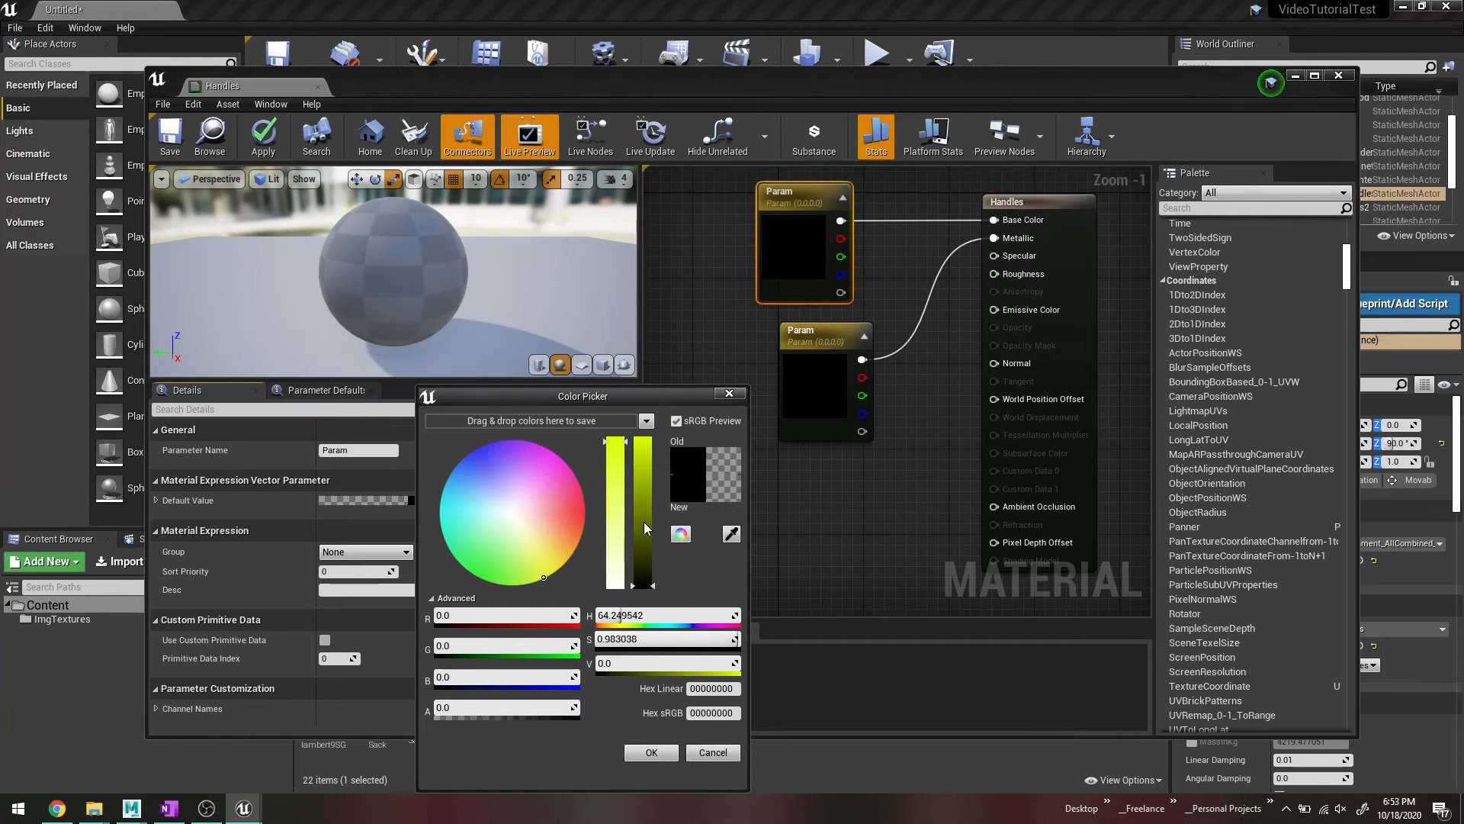
drag(644, 527, 633, 436)
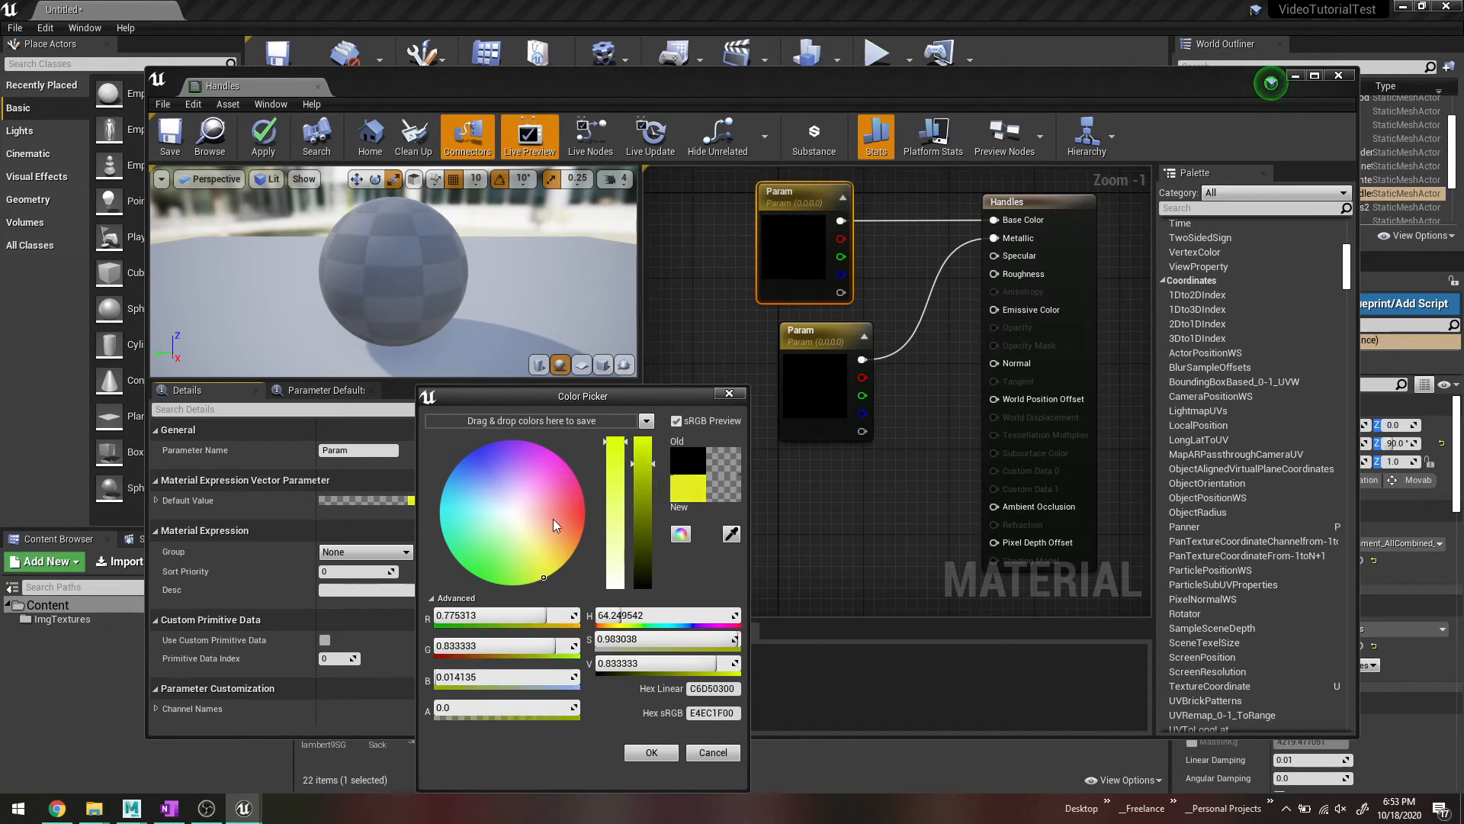
drag(556, 532, 554, 536)
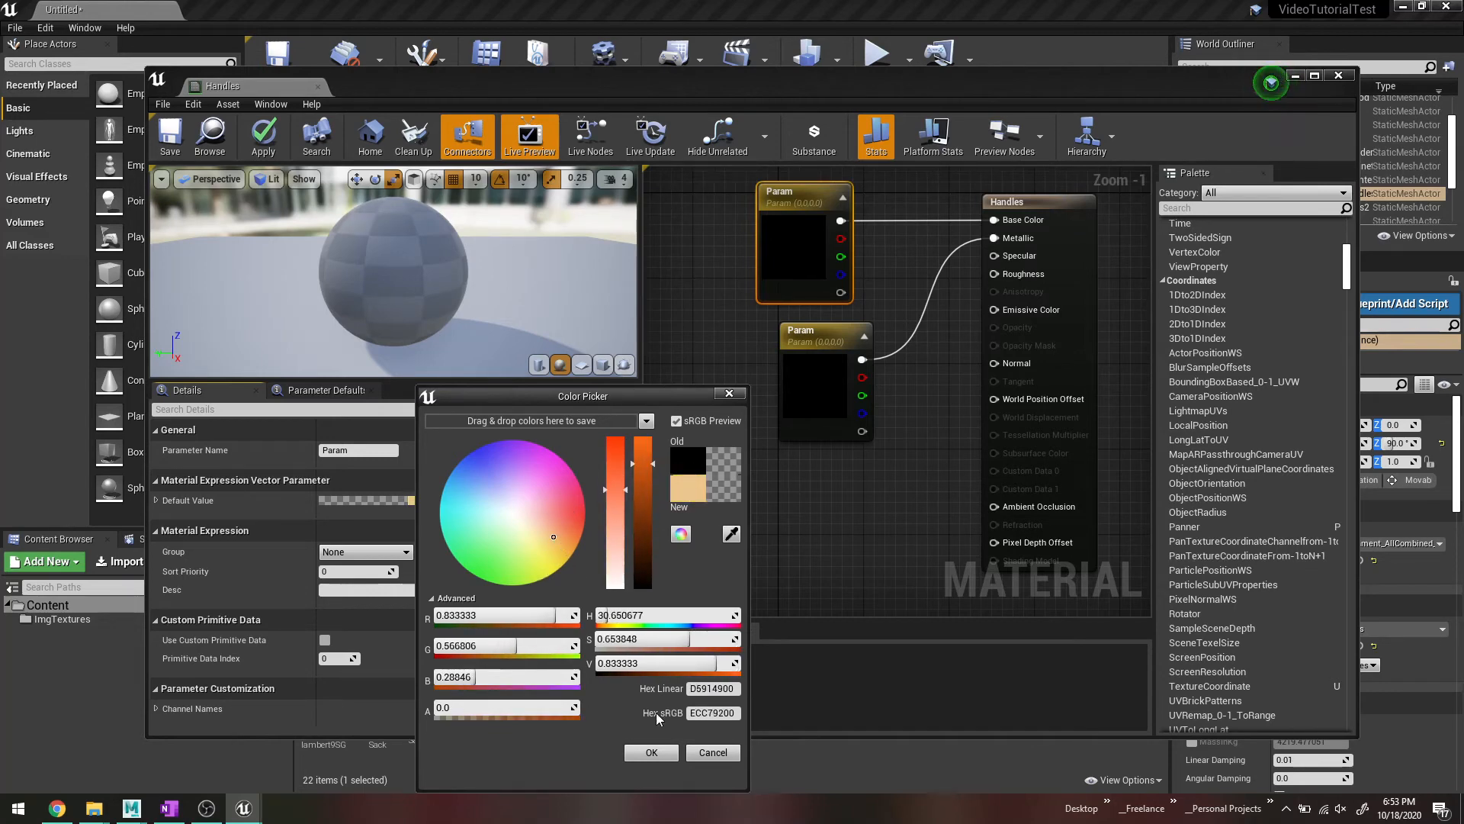
click(645, 753)
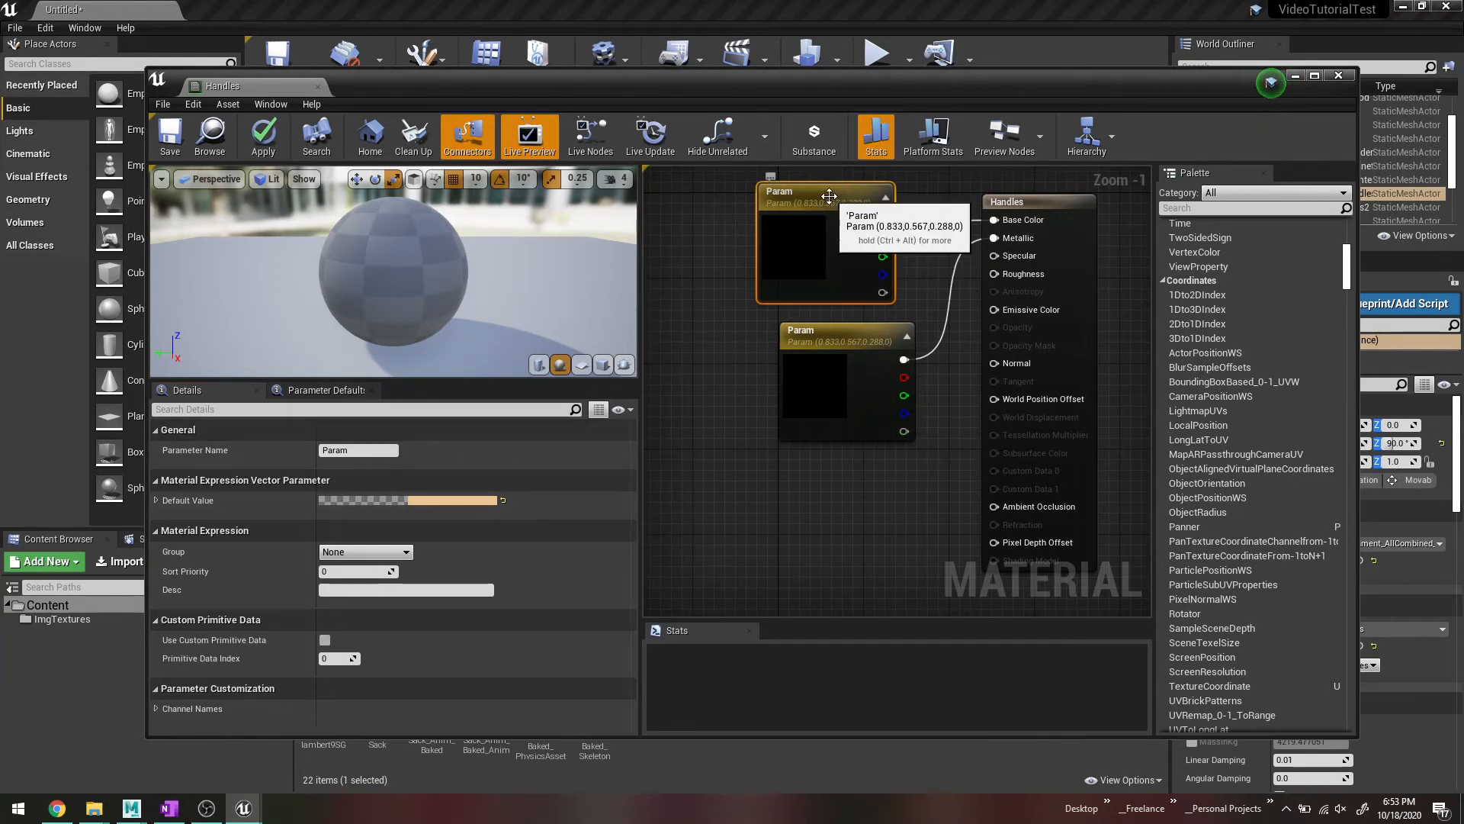
Step: Move the original Param node farther from the material node and delete the duplicate Param node feeding Metallic
drag(829, 196, 754, 188)
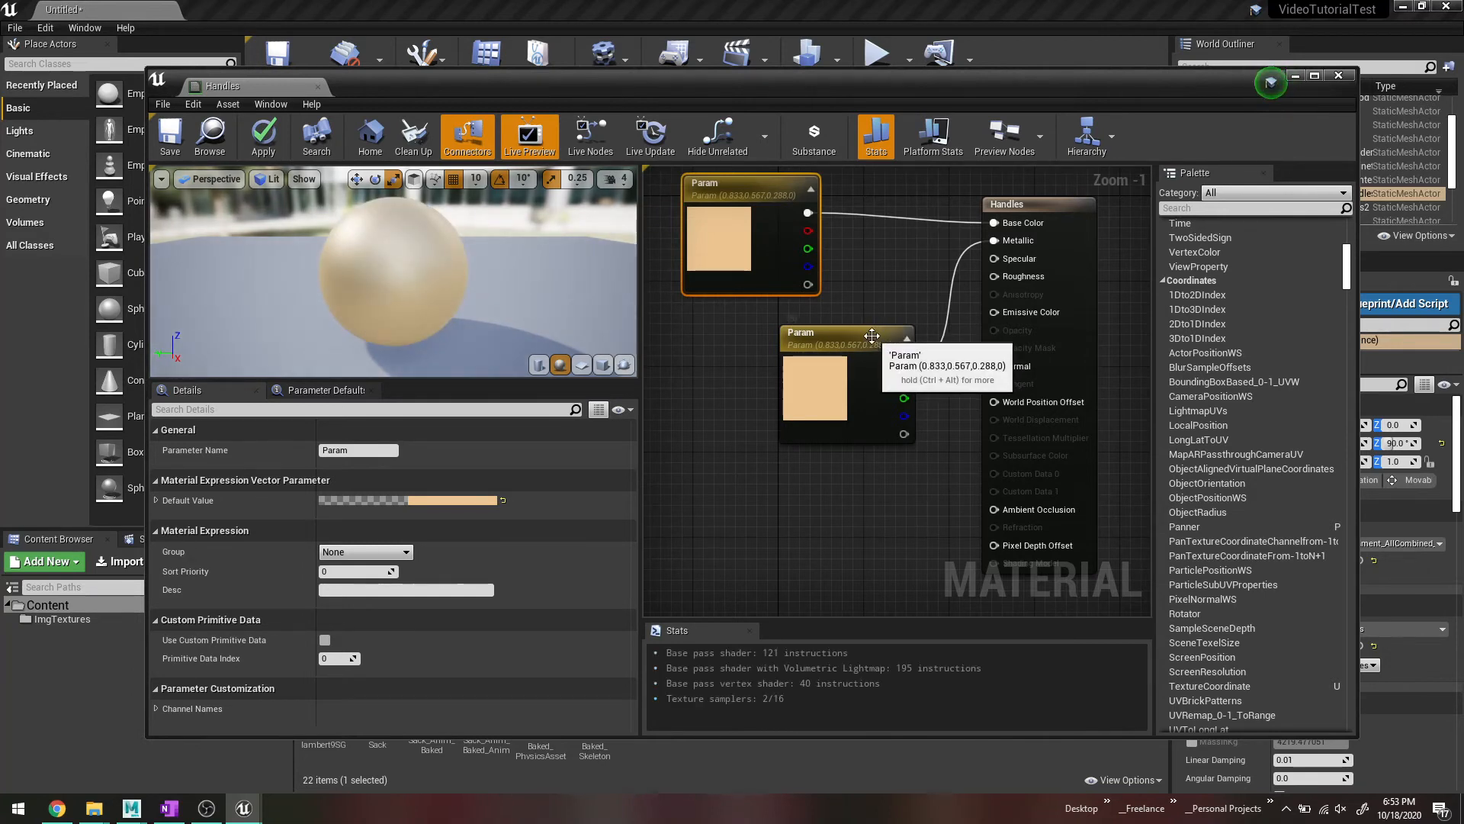
click(837, 341)
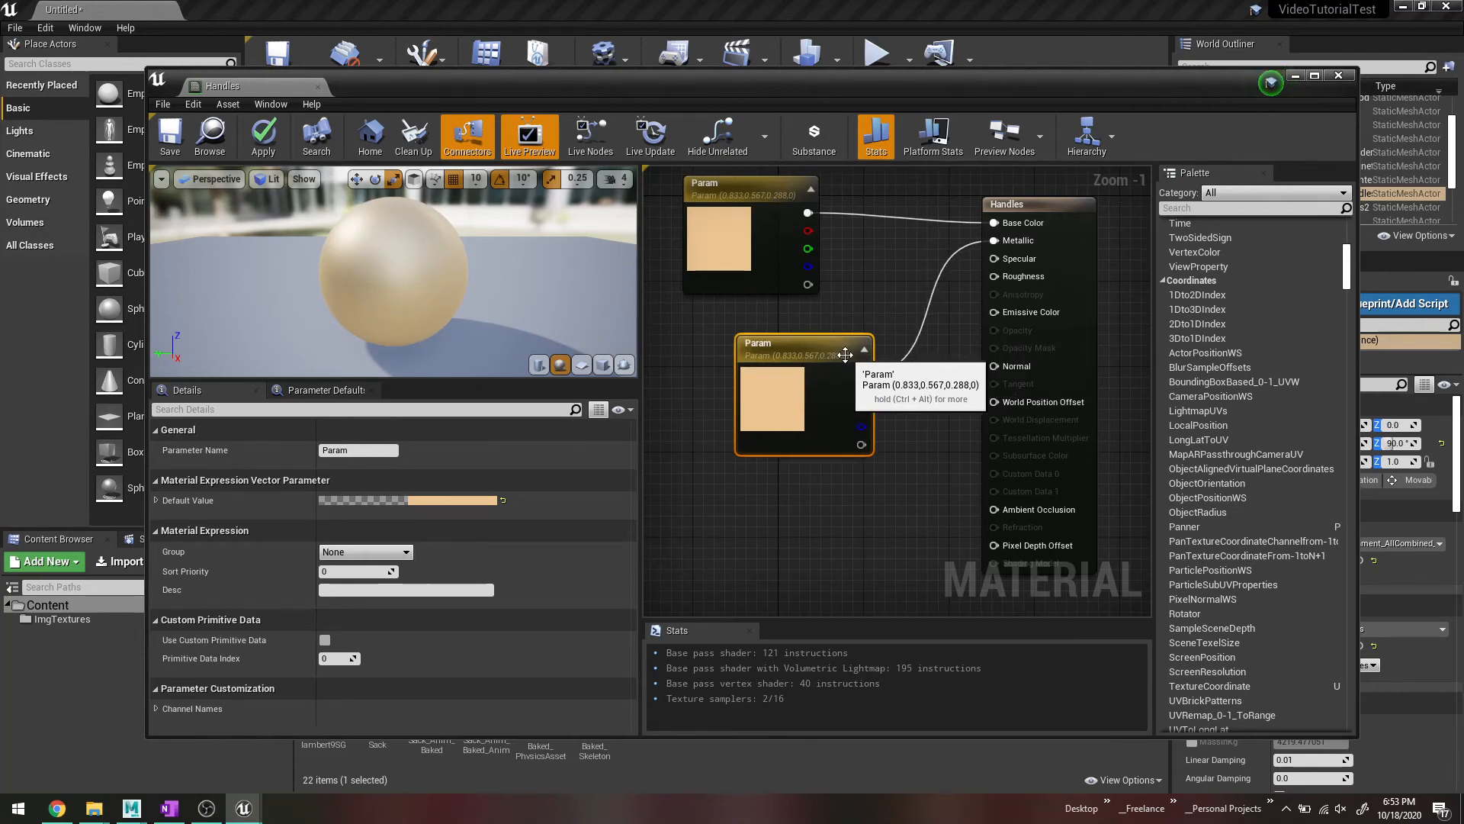
key(Delete)
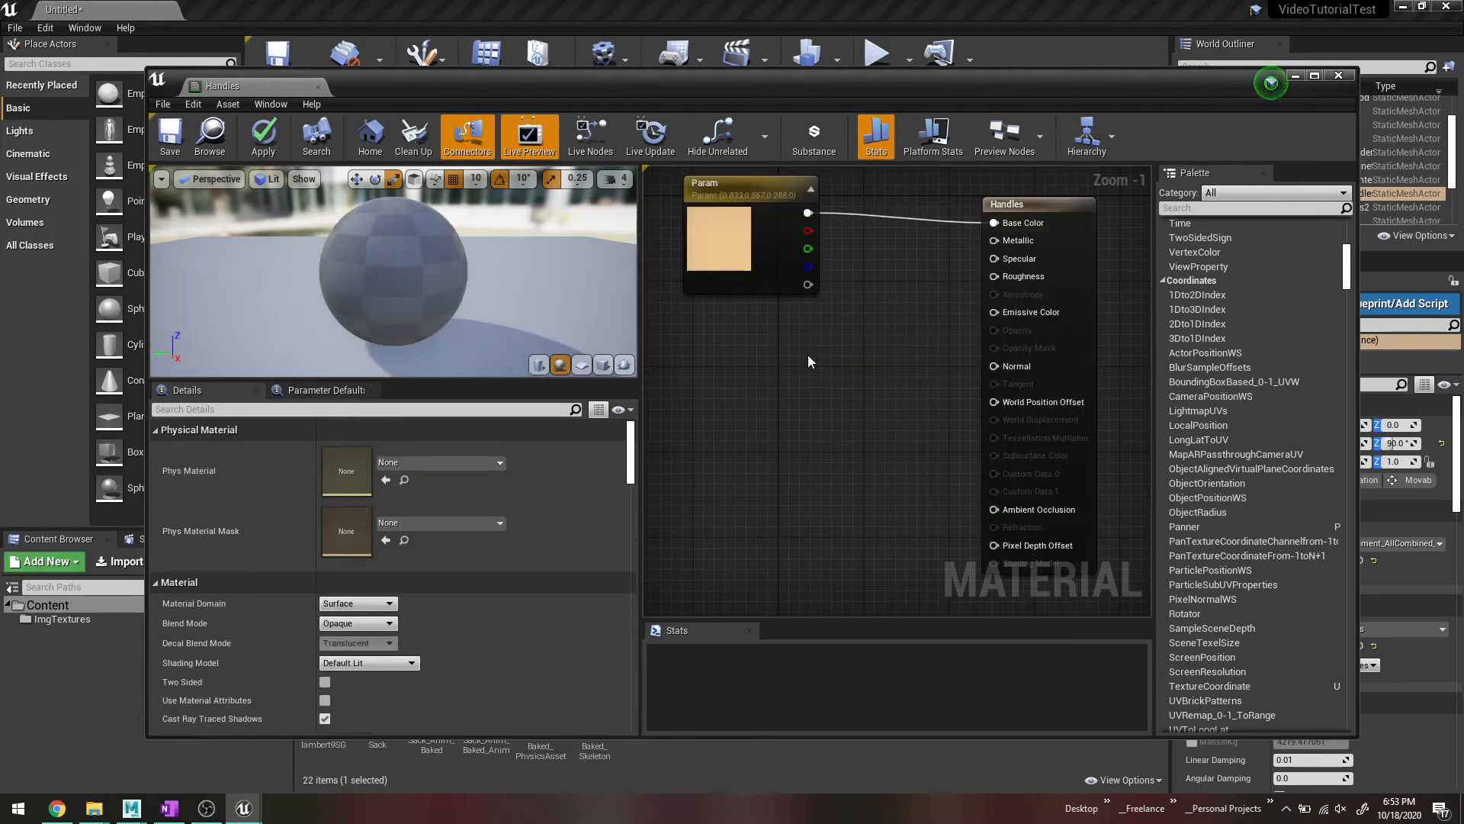
Step: Try a Vertex Color node in the Handles material graph, and delete it
right_click(811, 355)
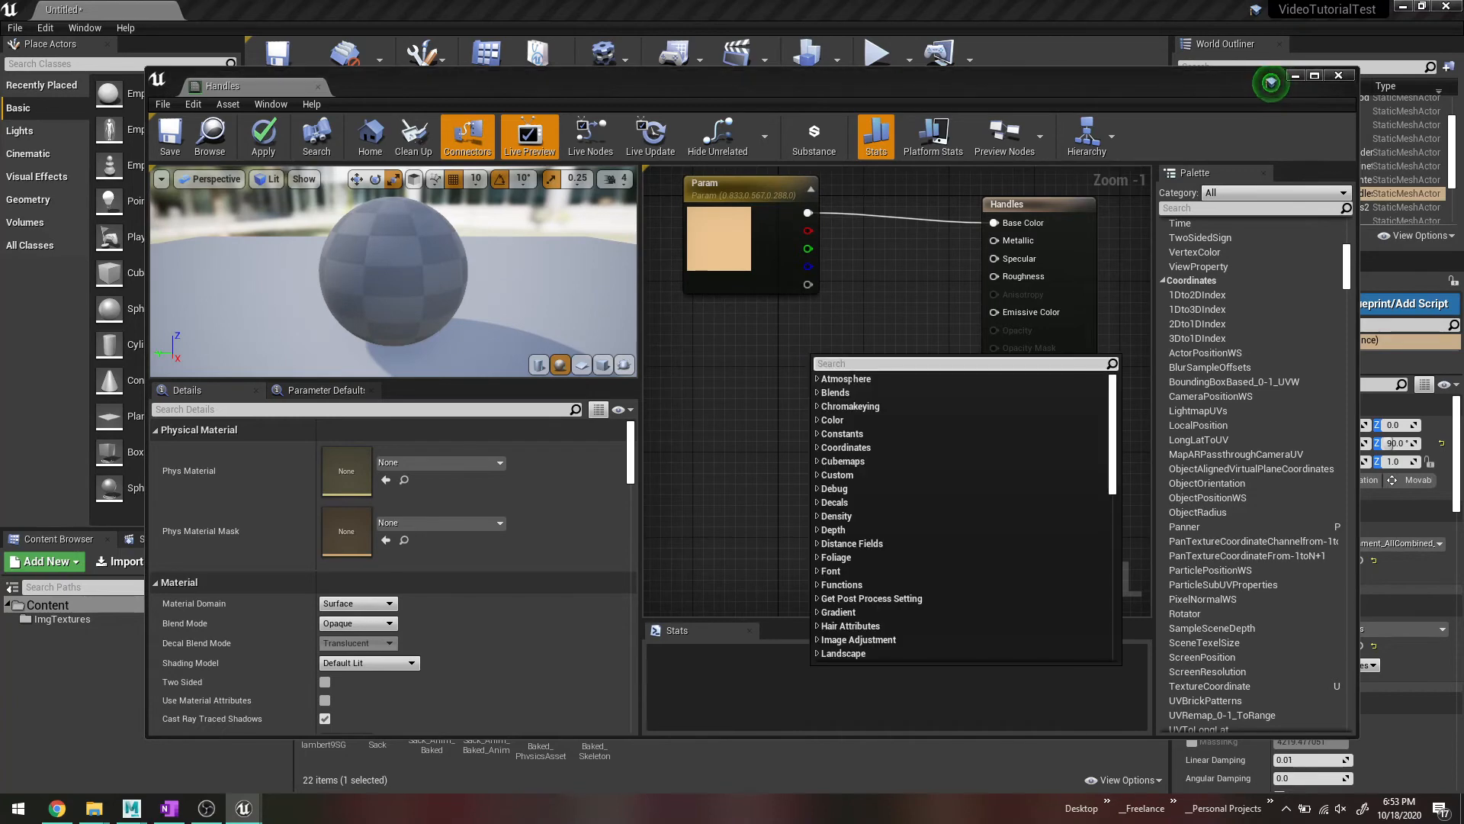
text(param)
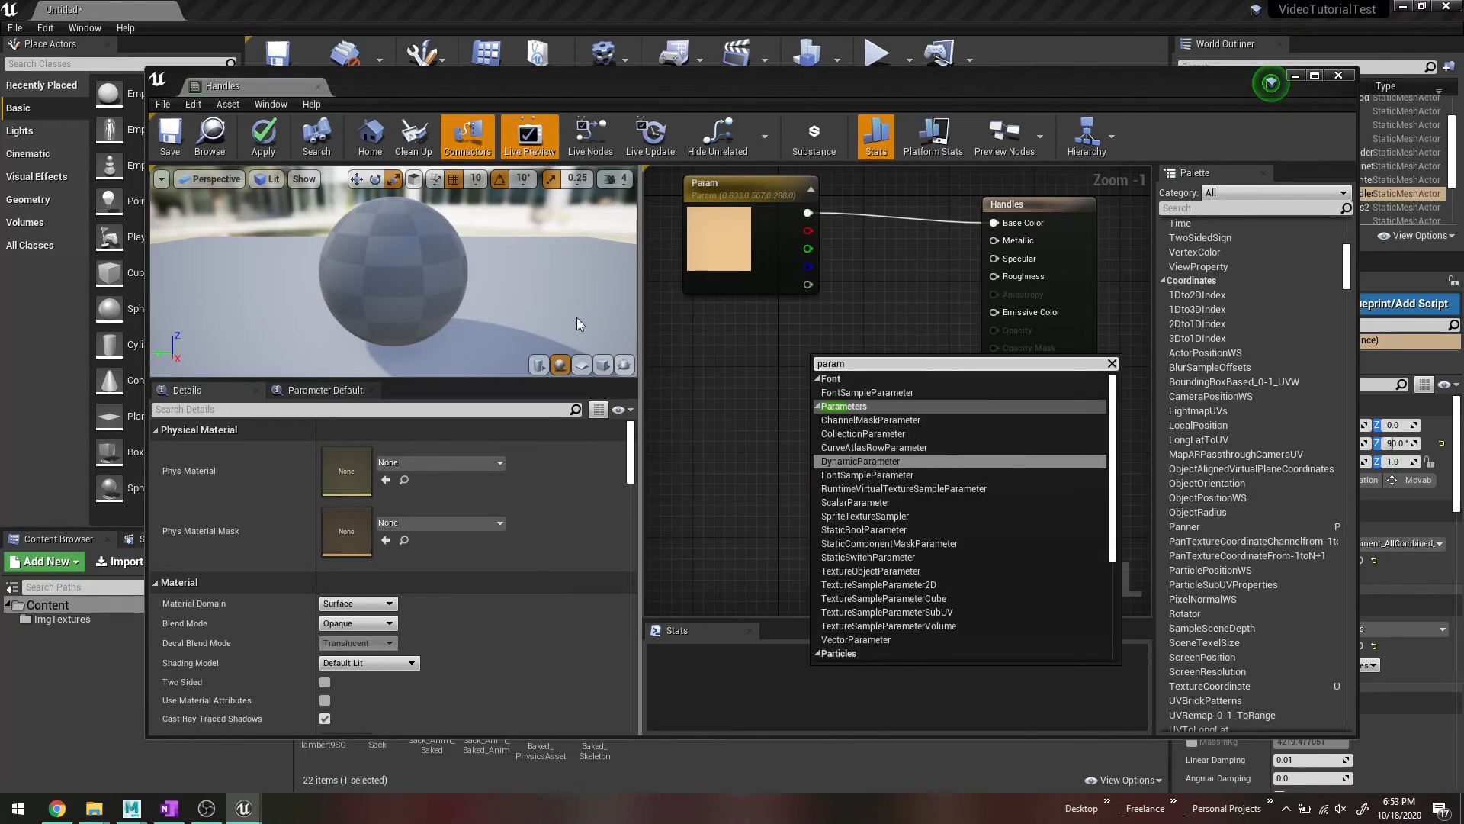
key(BackSpace)
key(BackSpace)
key(BackSpace)
key(BackSpace)
key(BackSpace)
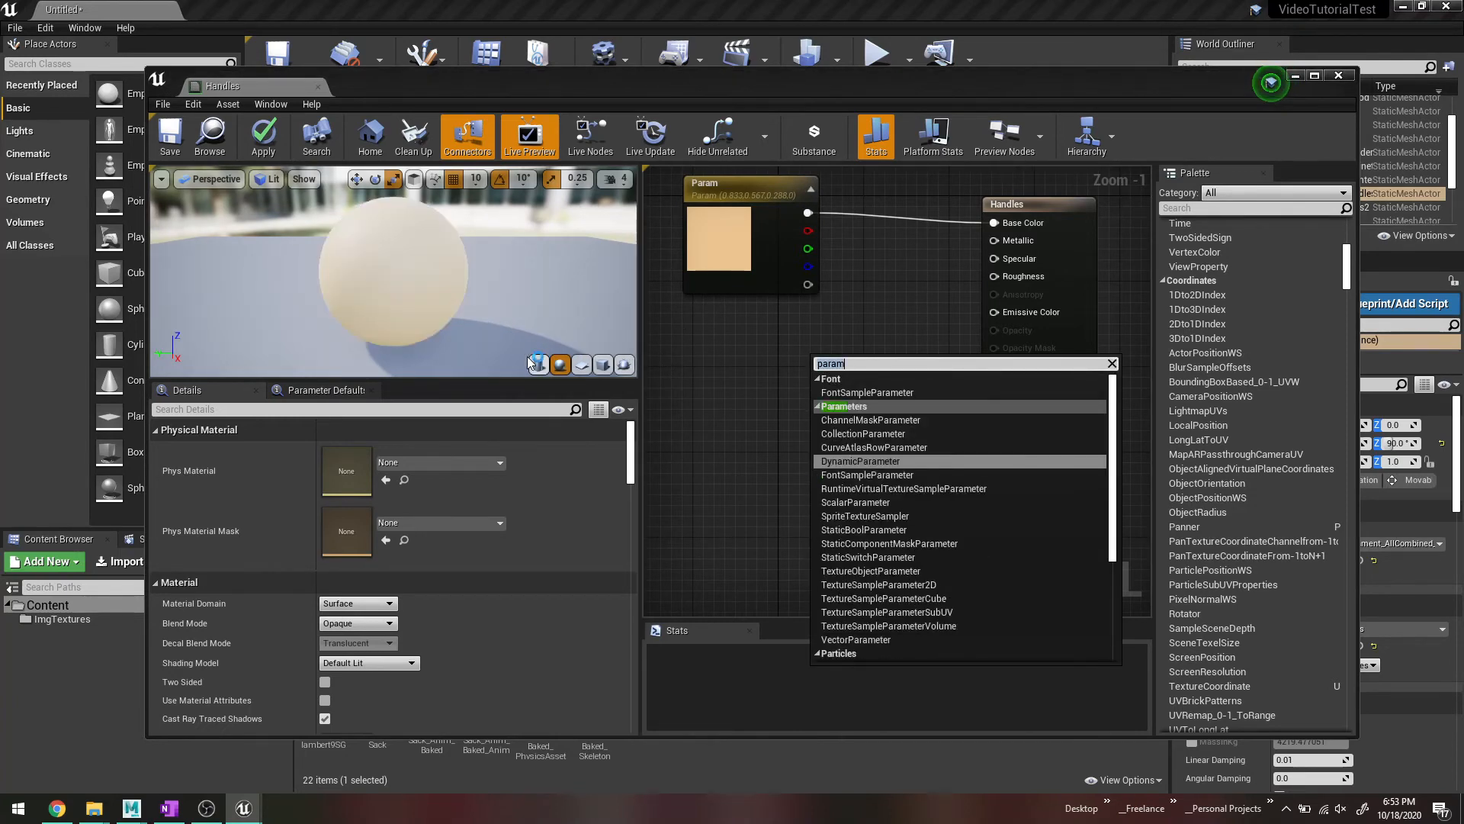
text(color)
key(Return)
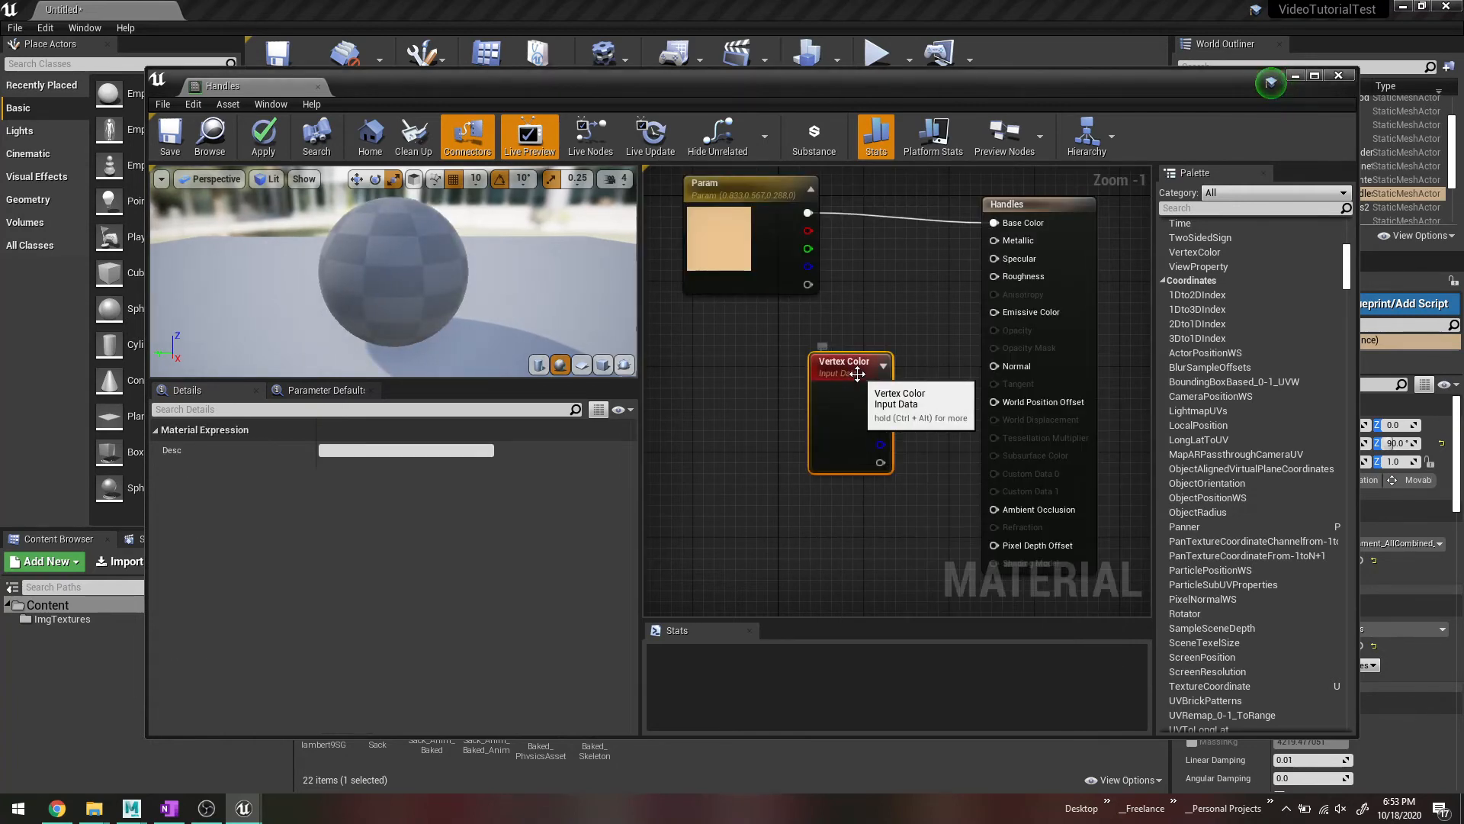
key(Delete)
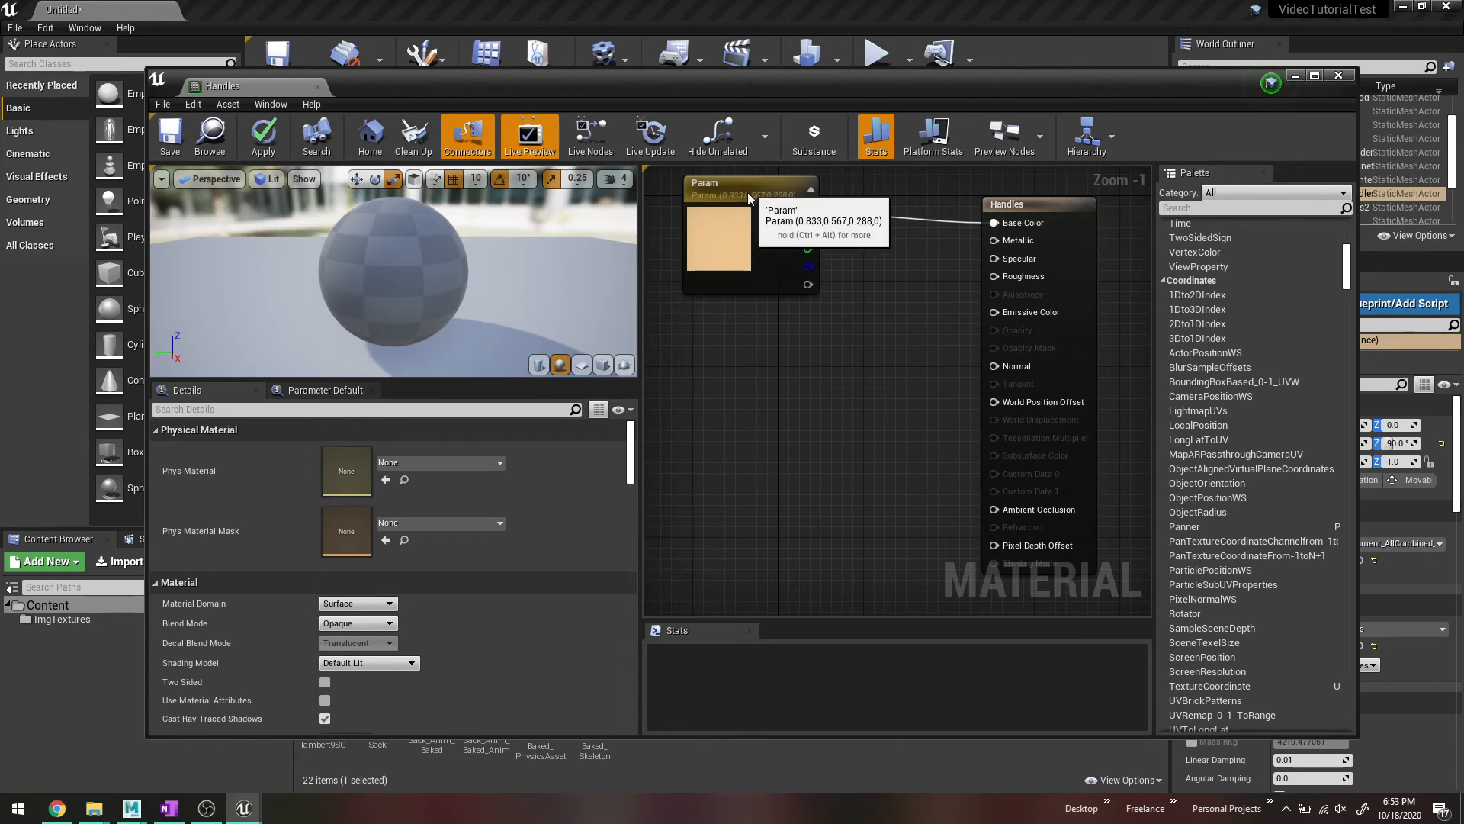
Step: Reposition the Param node closer to the material node, apply the Handles material changes and close its editor
drag(748, 192, 777, 206)
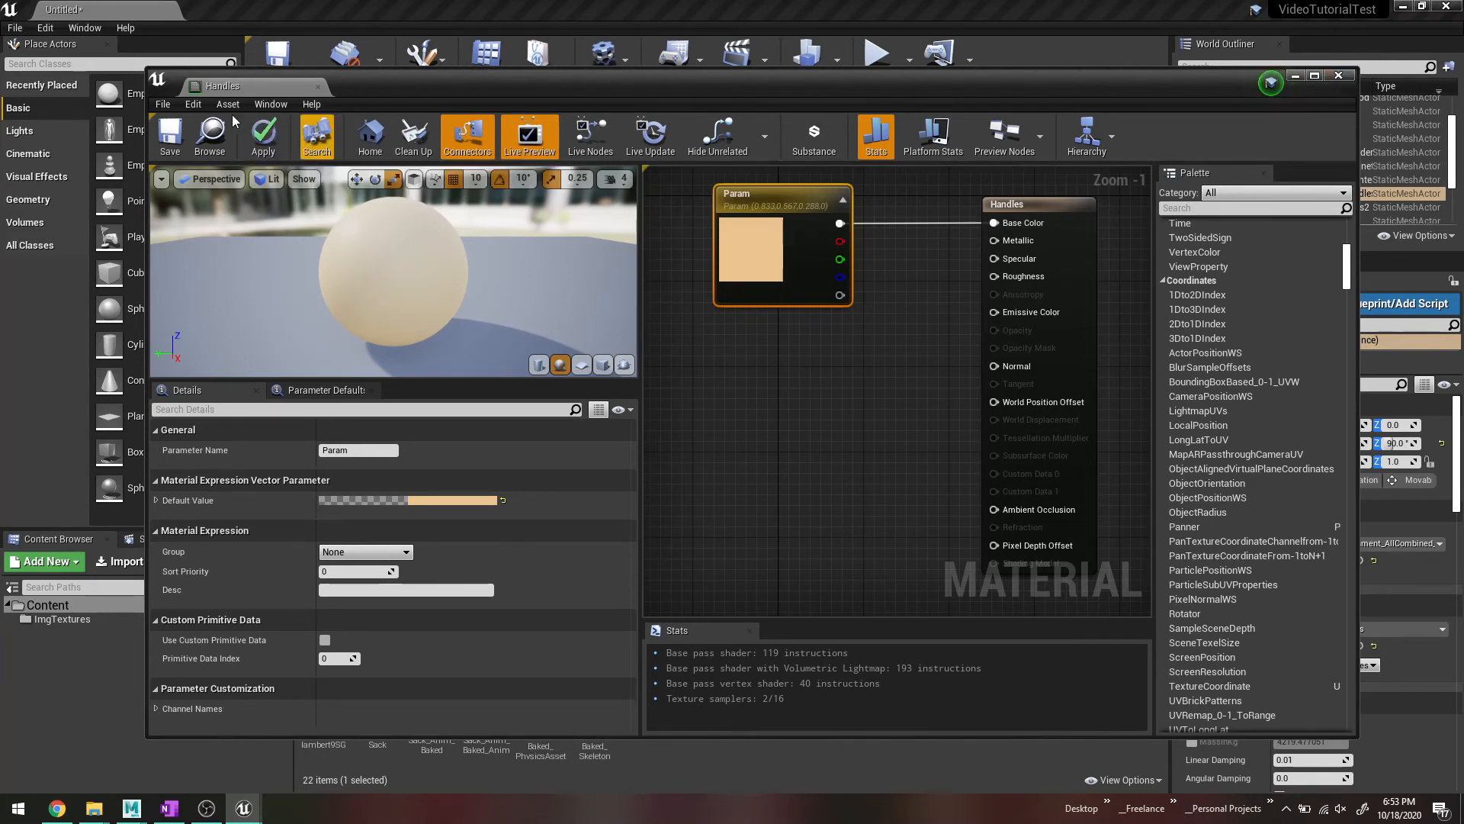
click(261, 131)
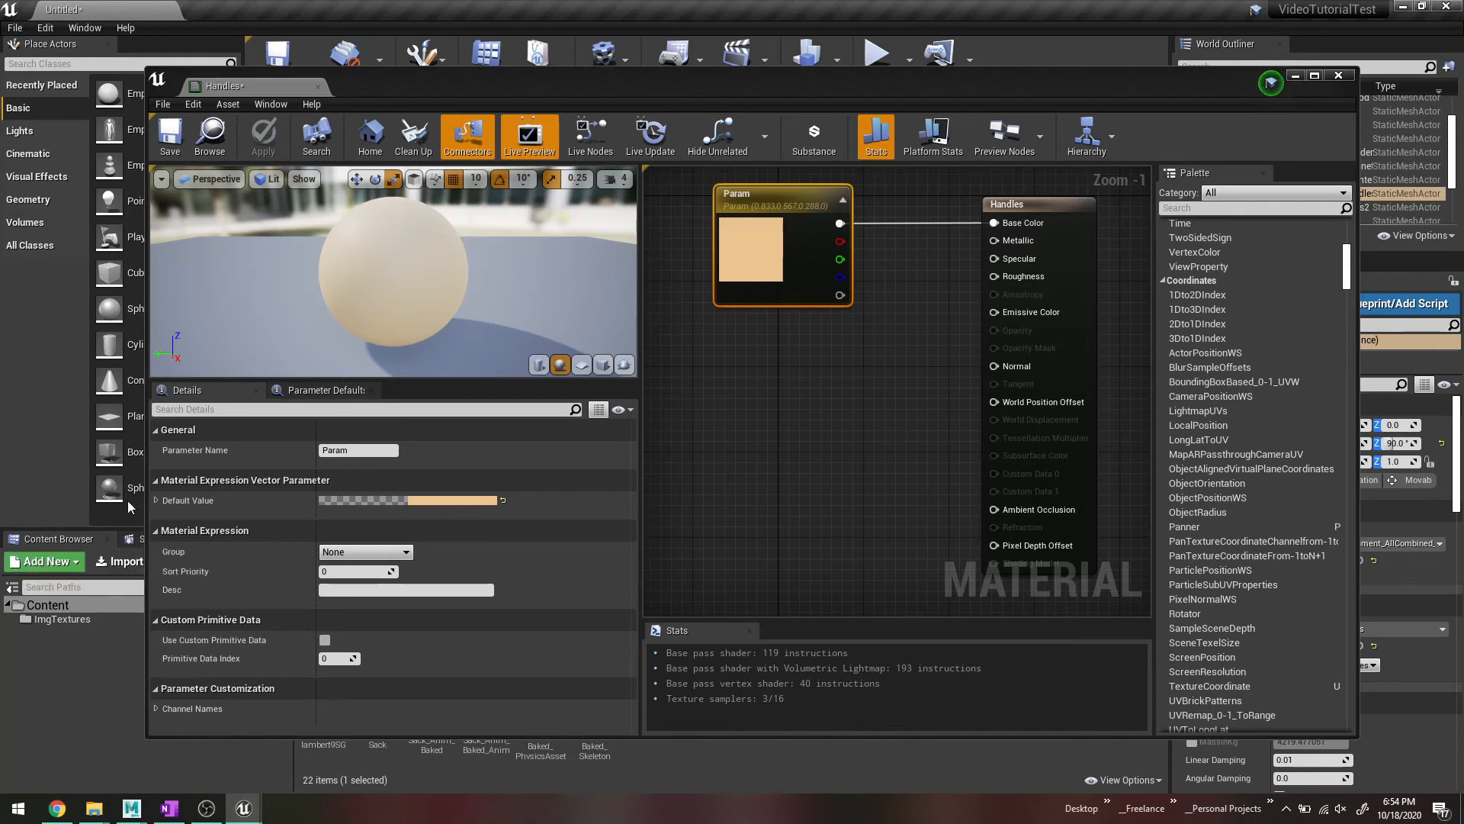
click(1338, 75)
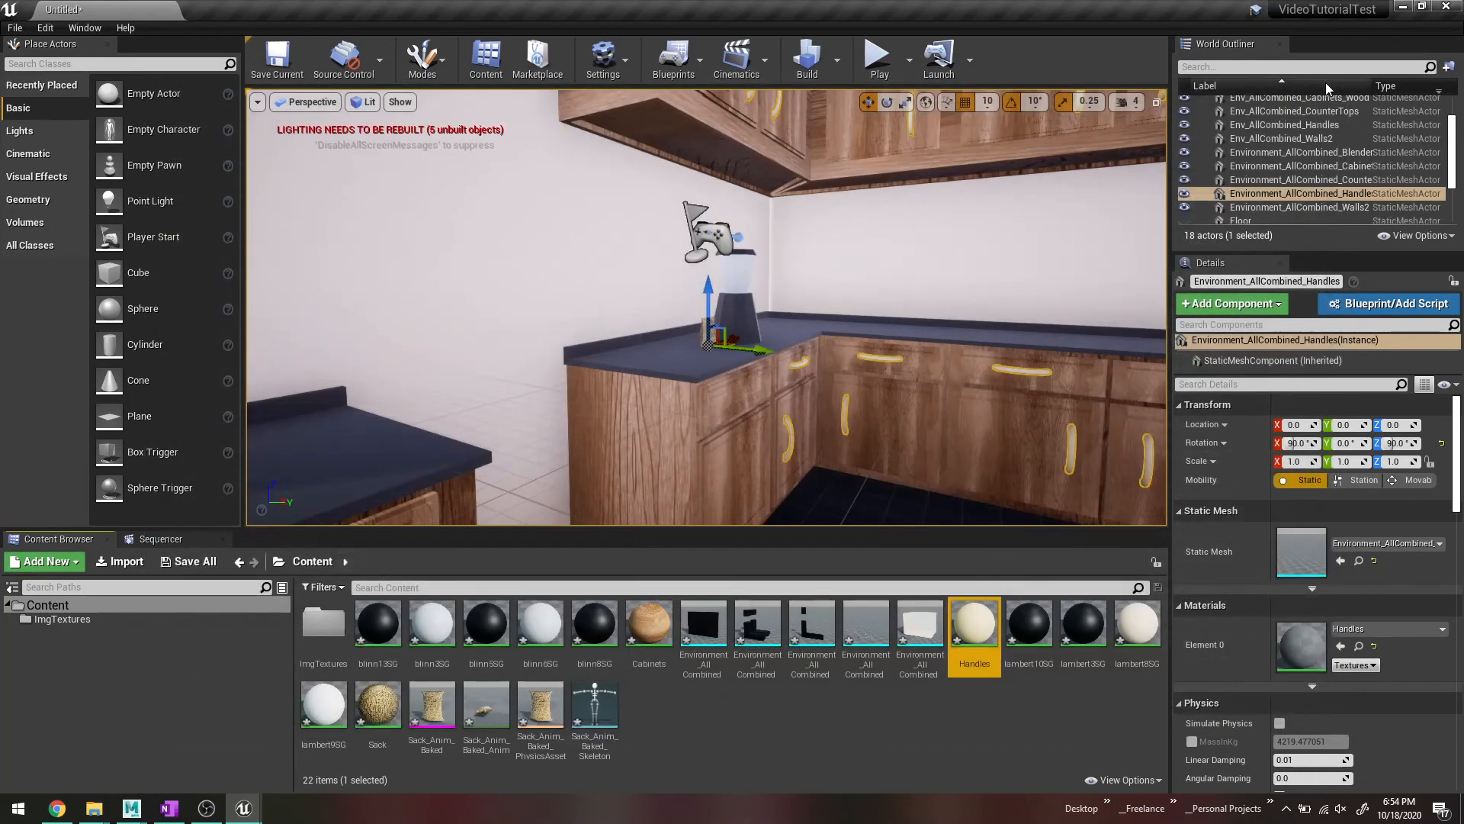
Step: Create a new material named RandomMetal in the Content folder
right_click(702, 712)
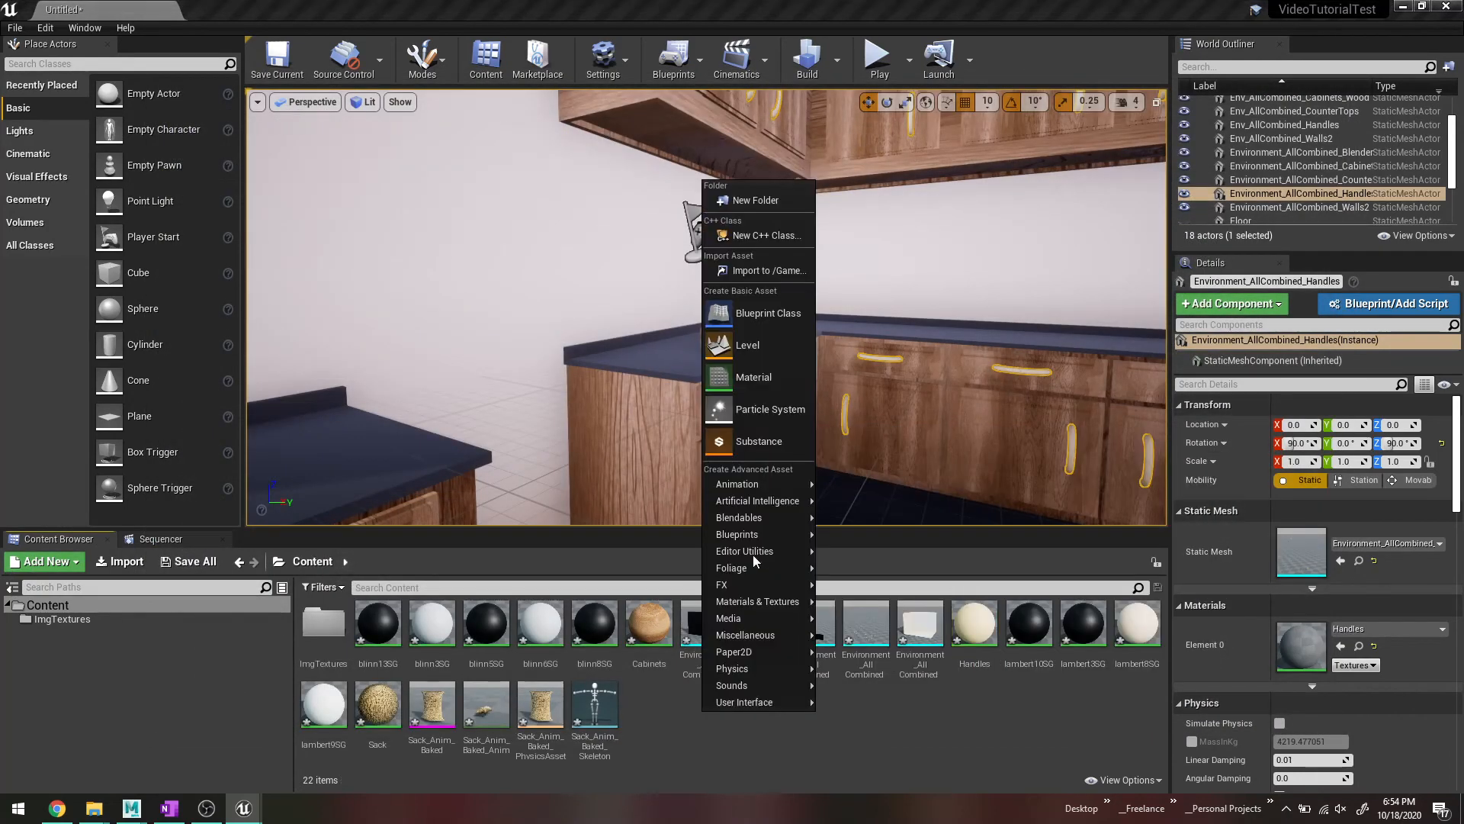
click(743, 386)
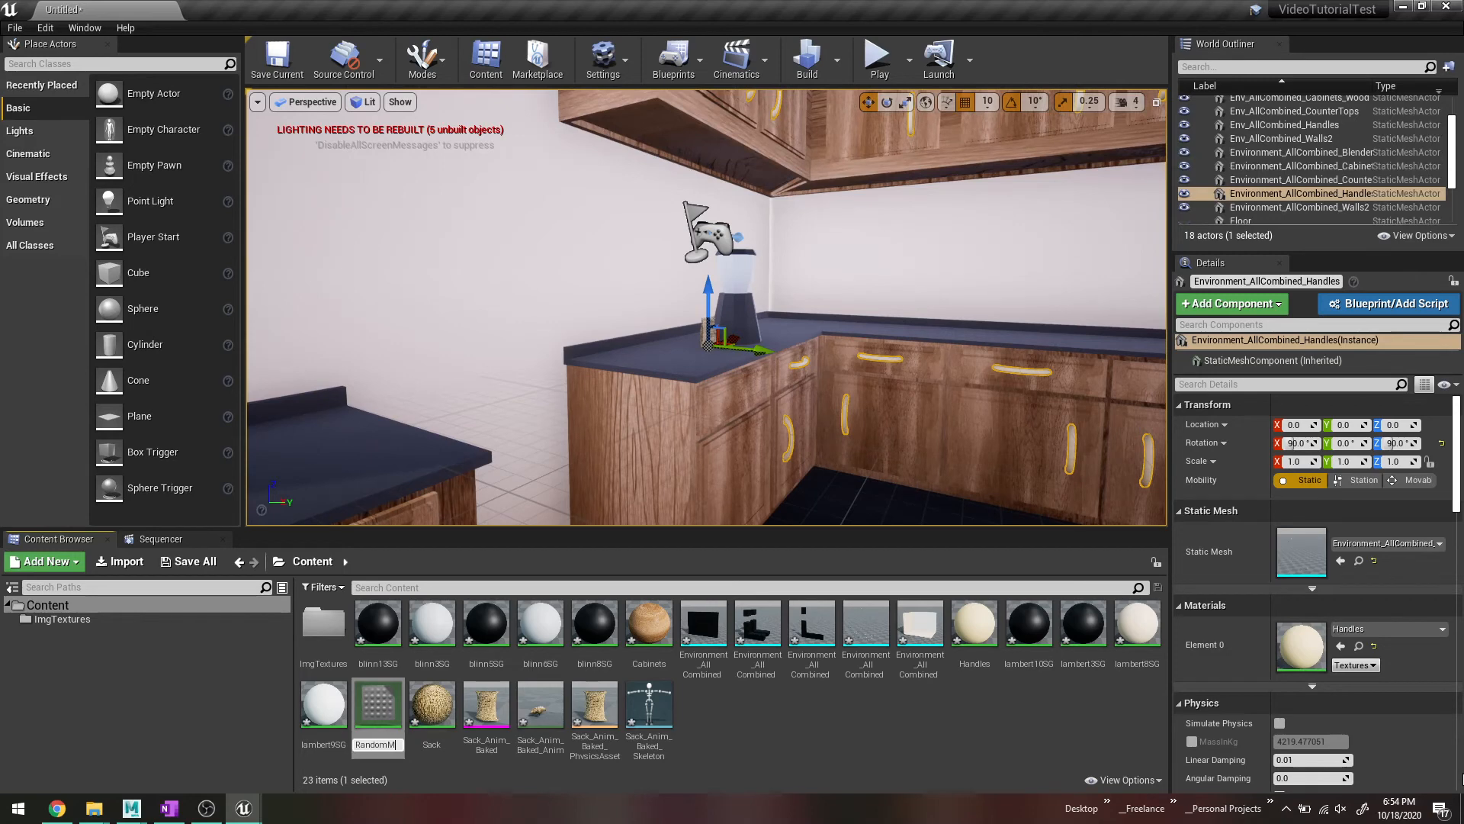
text(etal)
key(Return)
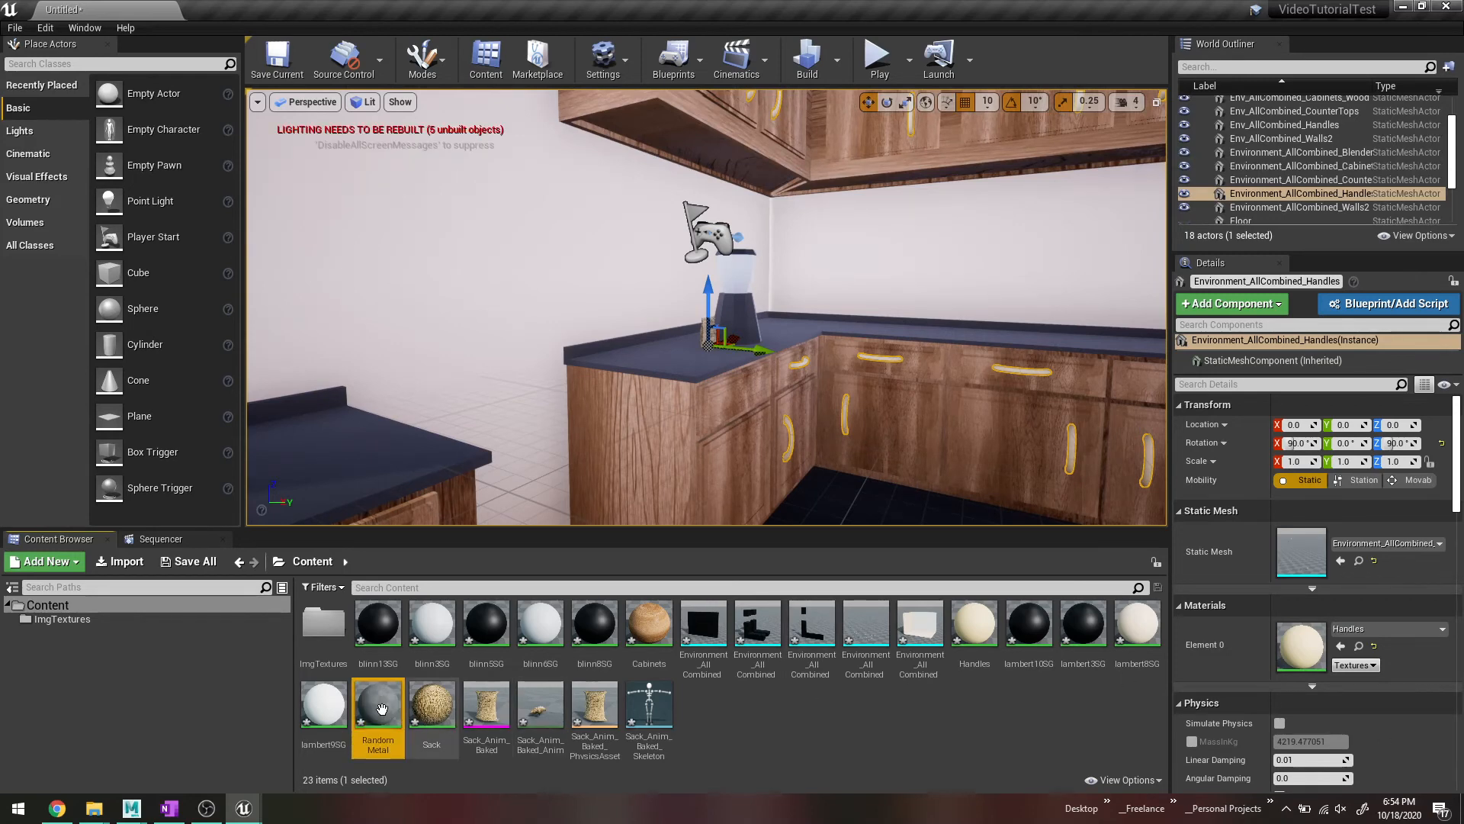
Step: Open the RandomMetal material for editing and add a Texture Sample node connected to its Base Color input
double_click(382, 709)
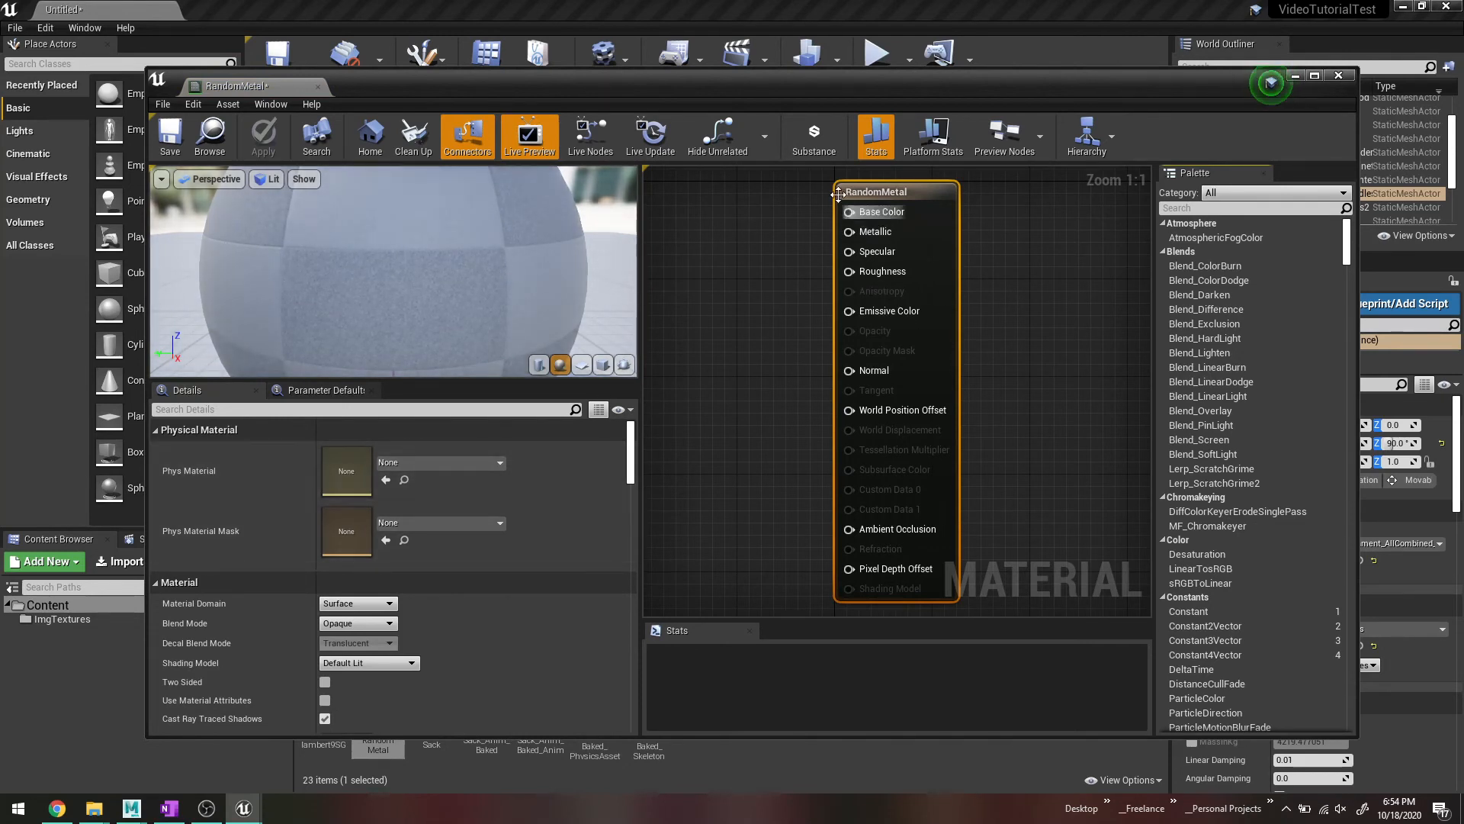
drag(849, 211, 727, 191)
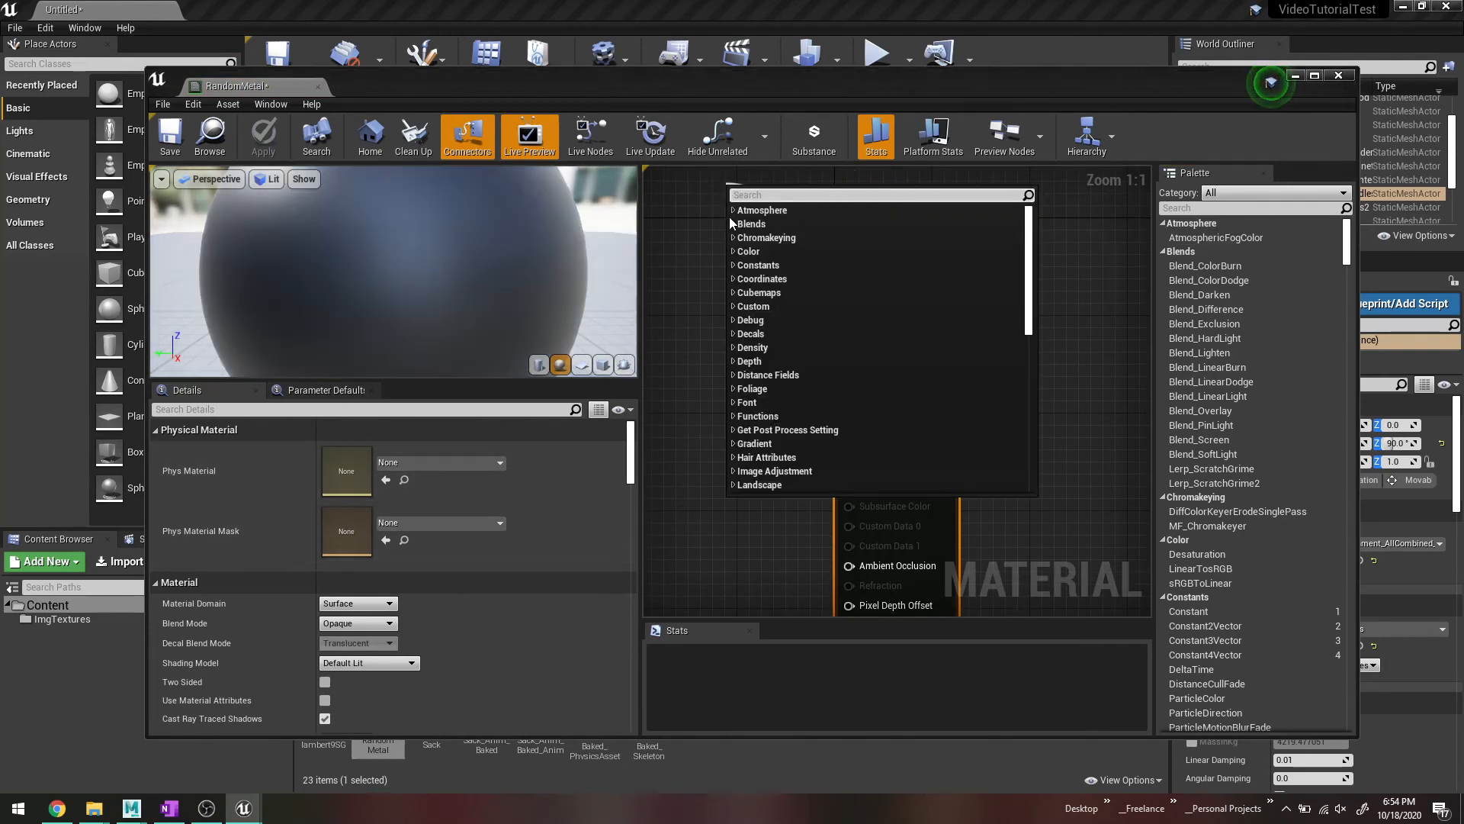
key(ctrl+v)
key(ctrl+a)
key(BackSpace)
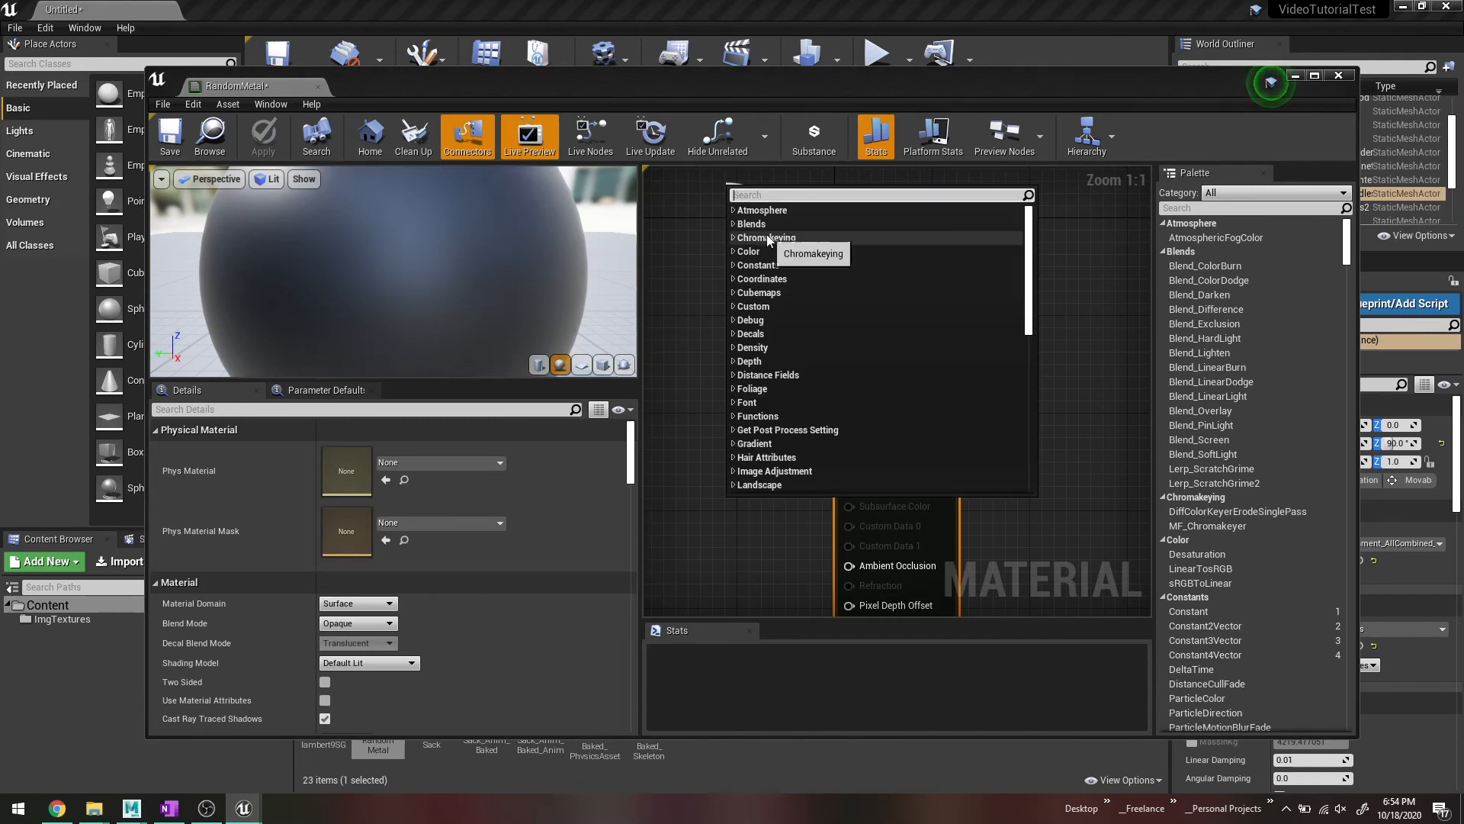
text(textures)
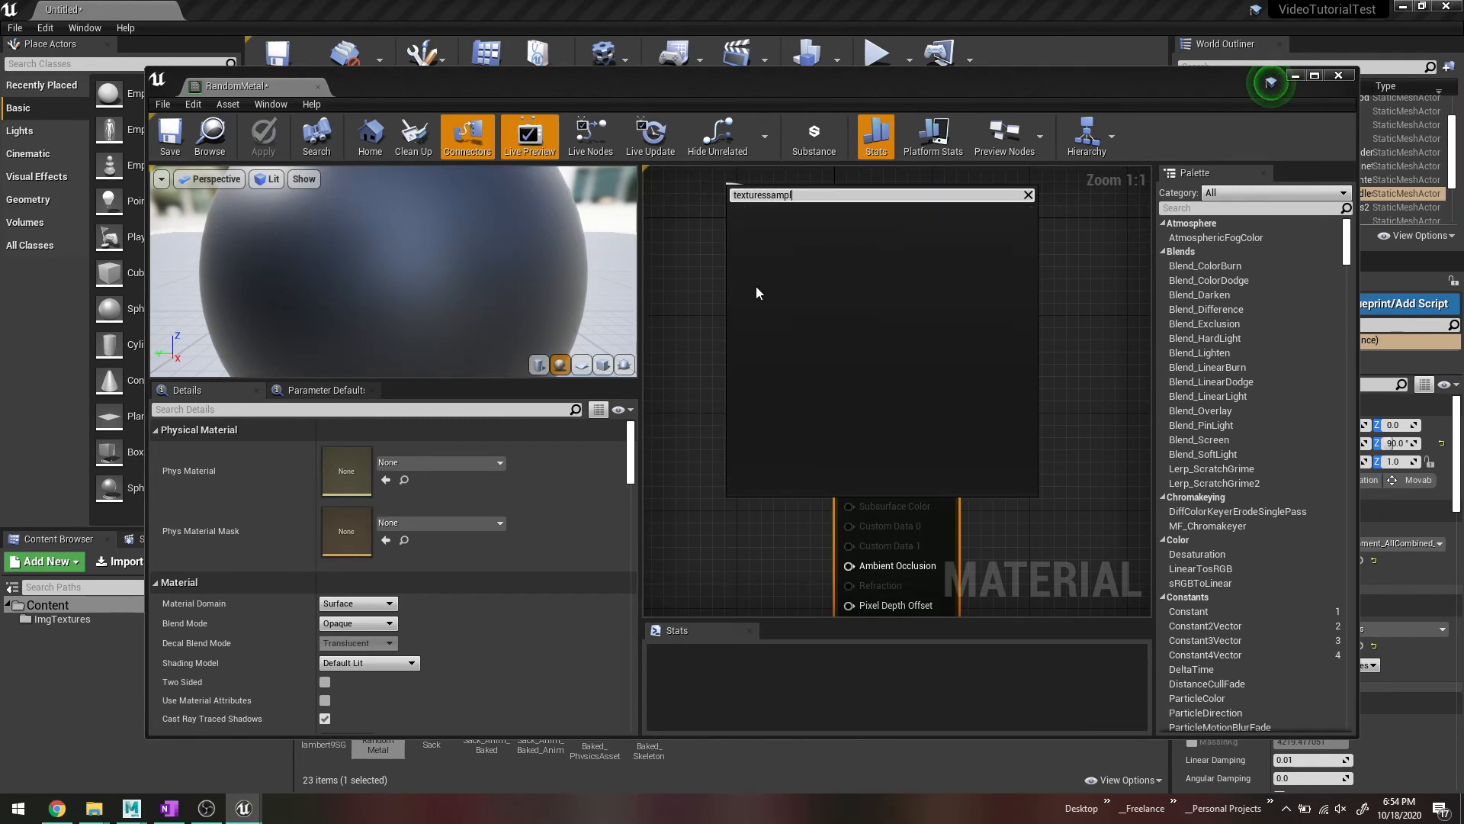
text(ample)
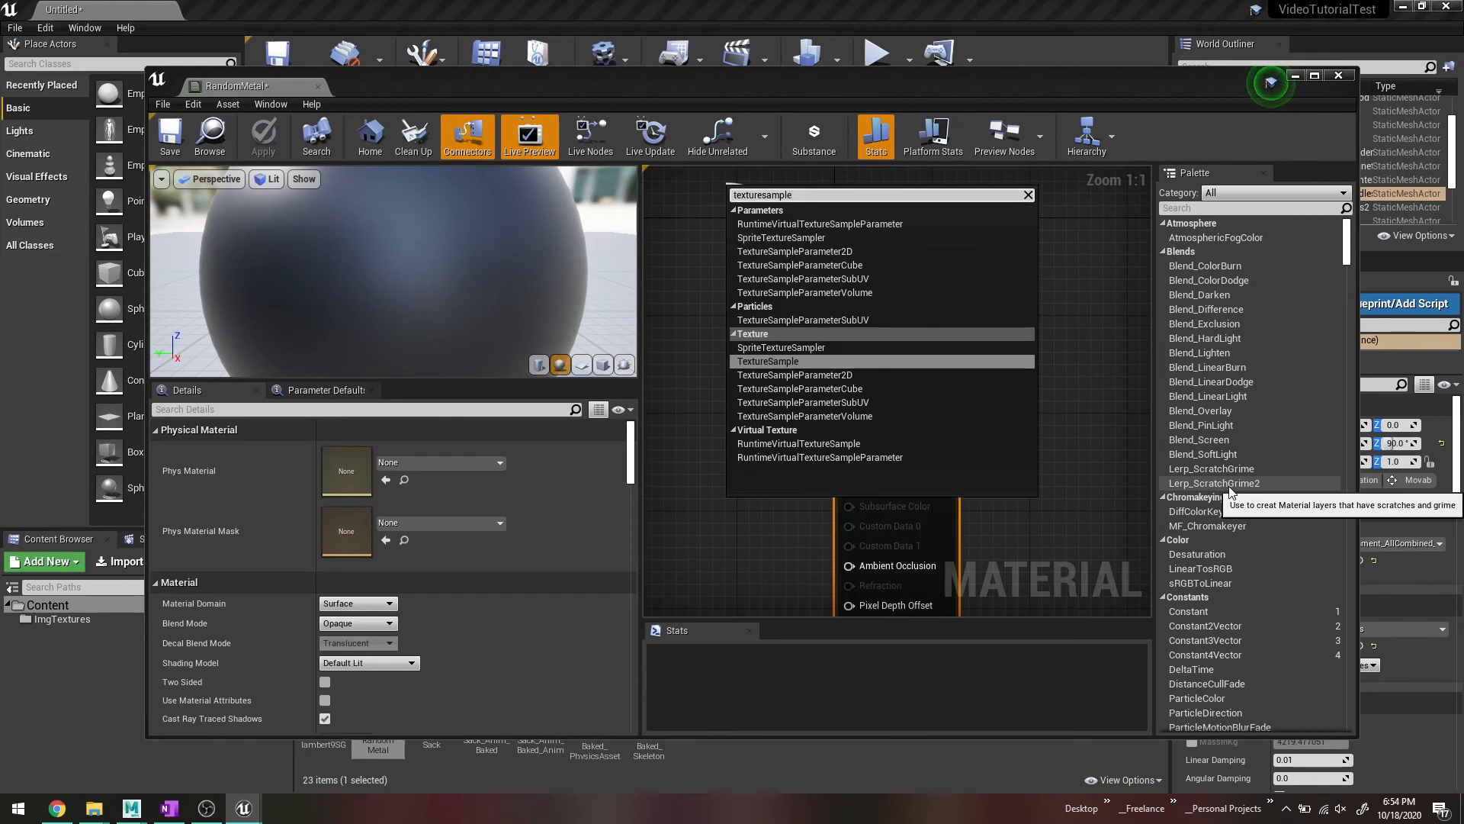
key(Return)
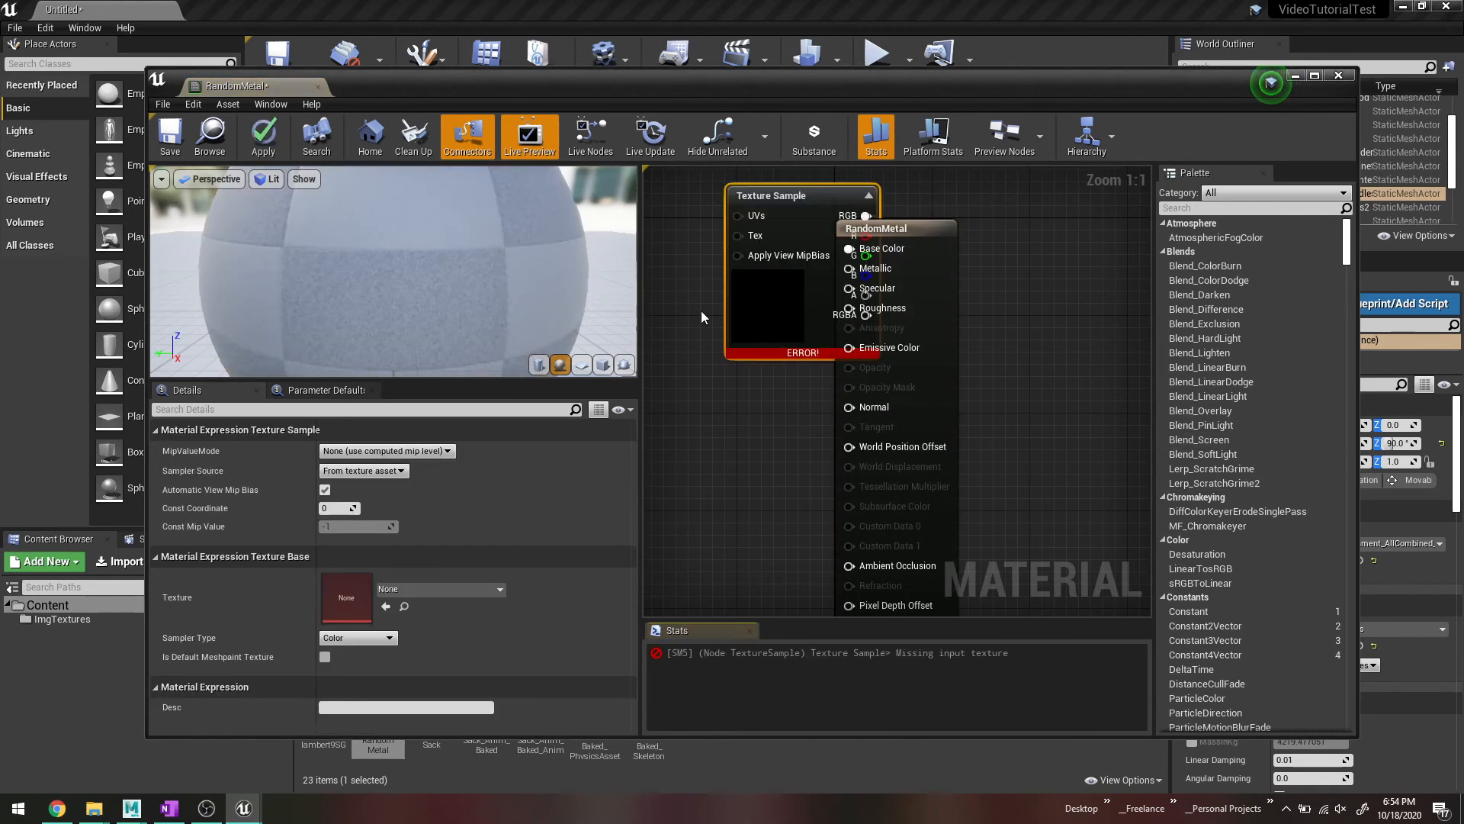
Step: Assign the TexturesCom_Metal_RustedSheet_1K_albedo texture to the Base Color Texture Sample and move the node clear of the material node
click(489, 588)
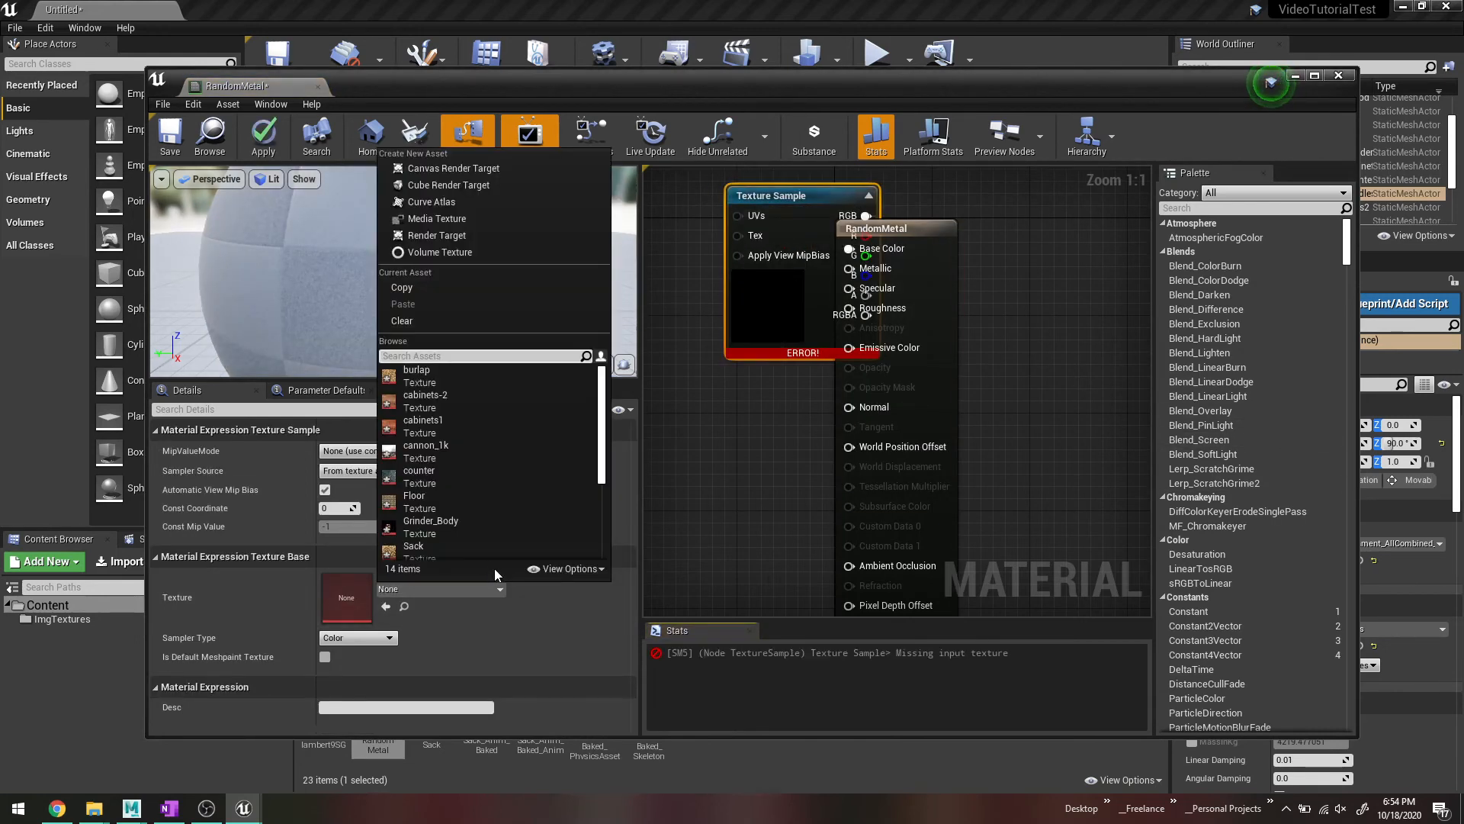
text(ruste)
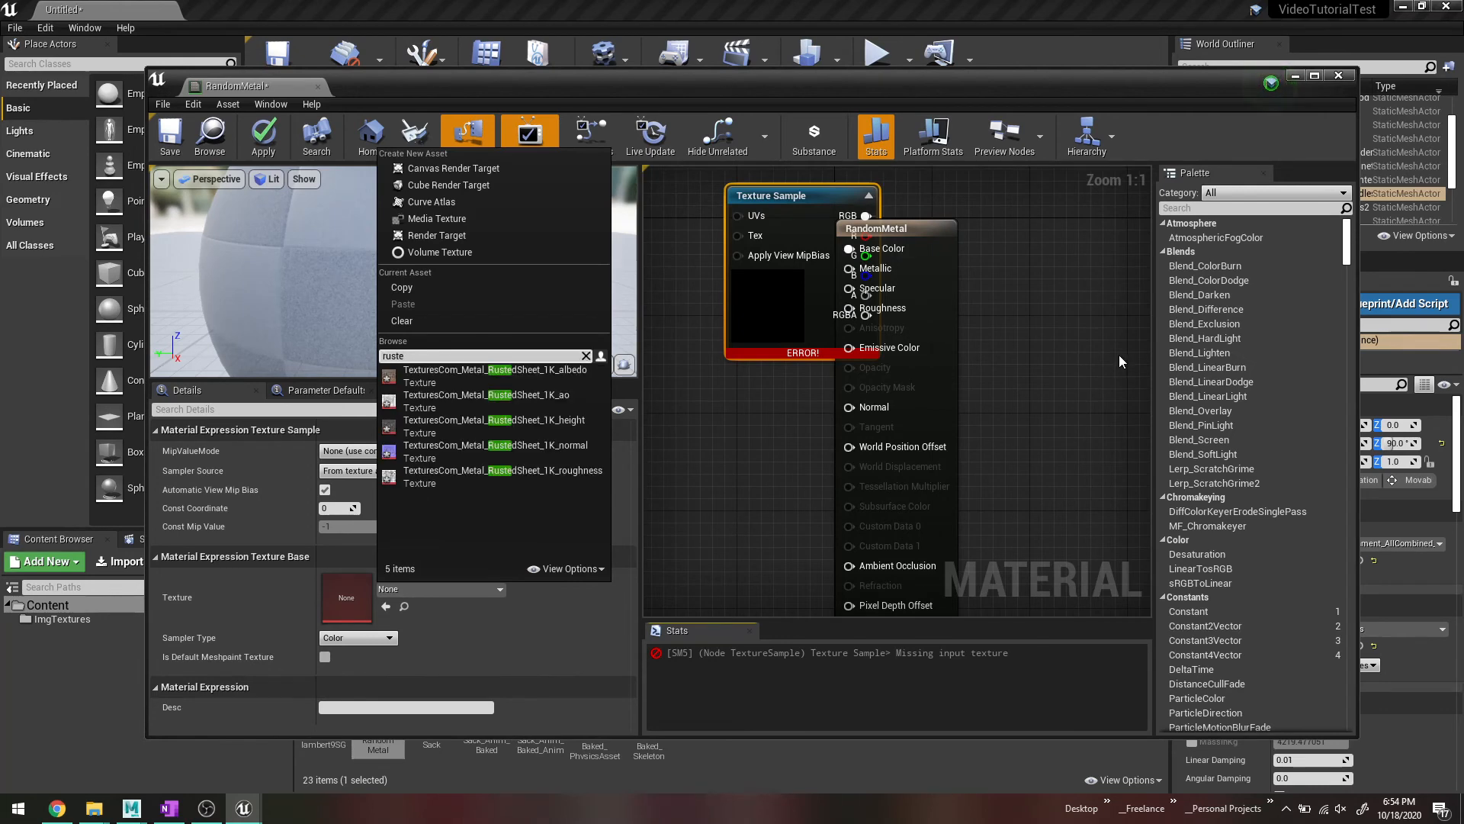
click(537, 374)
drag(799, 185, 676, 190)
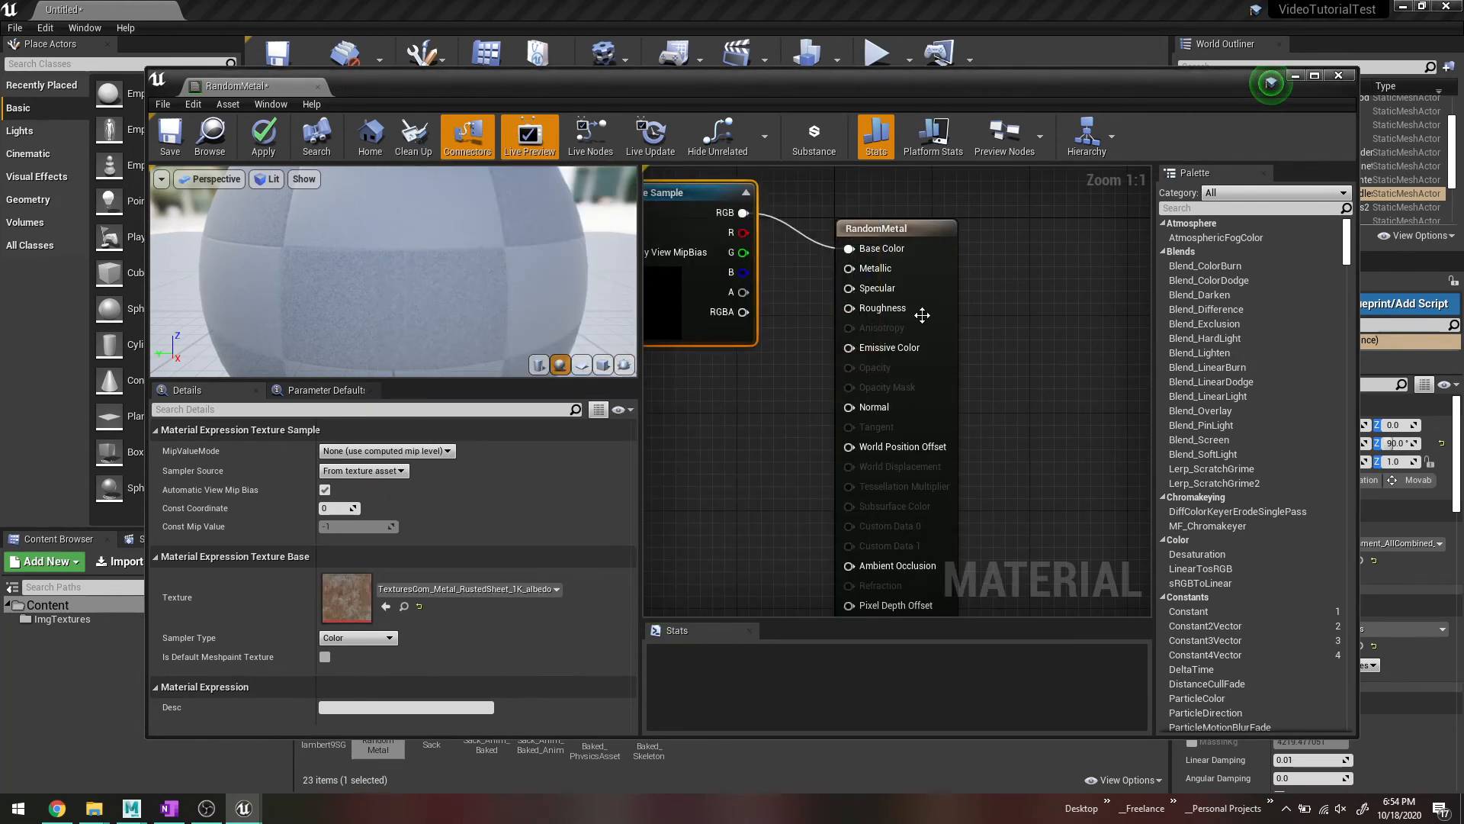
Step: Add a Texture Sample connected to Roughness, assign TexturesCom_Metal_RustedSheet_1K_roughness to it, and move the node clear of the material node
drag(842, 306, 739, 389)
text(texturesample)
key(Return)
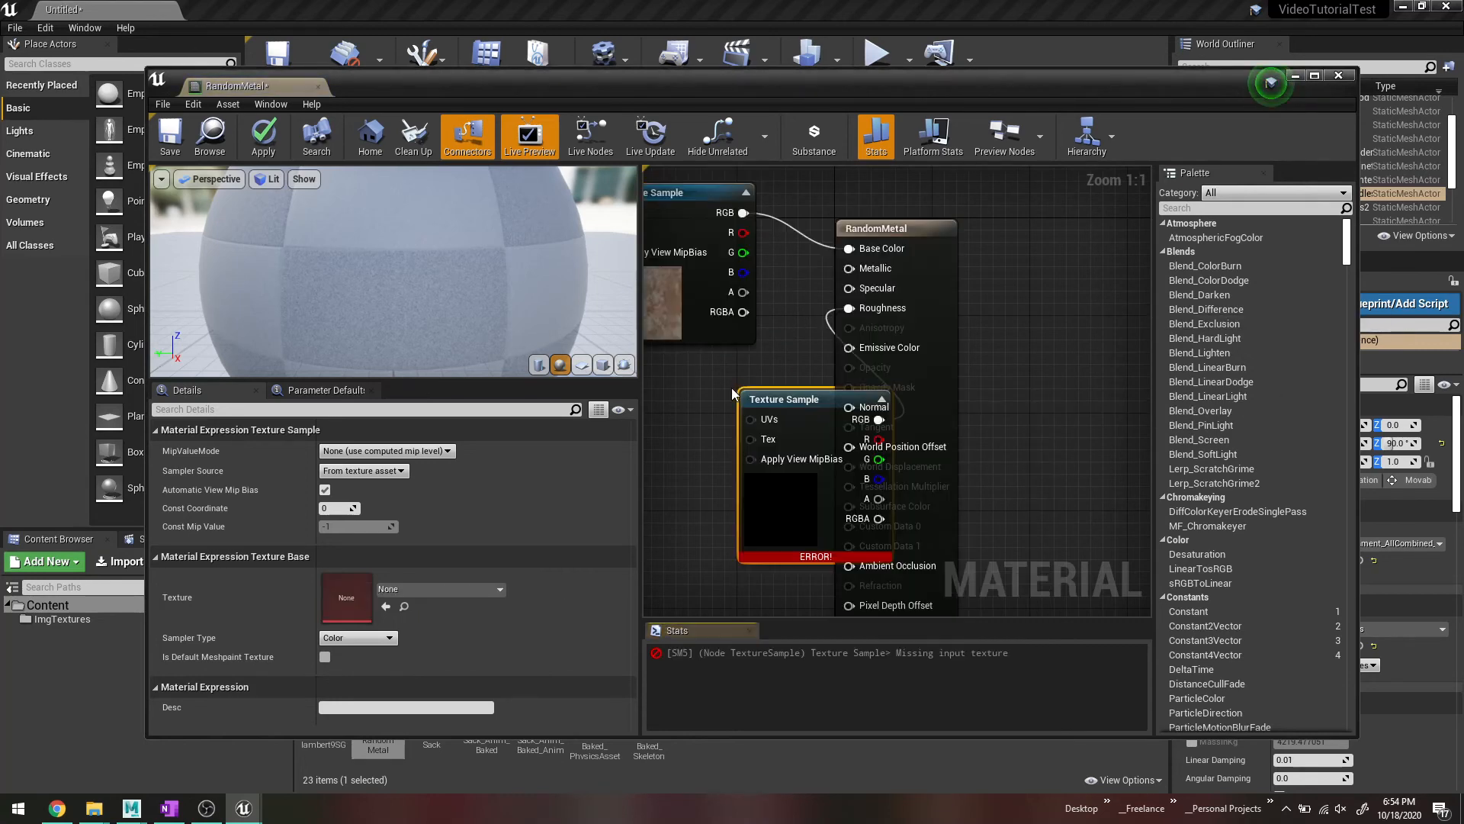
click(430, 591)
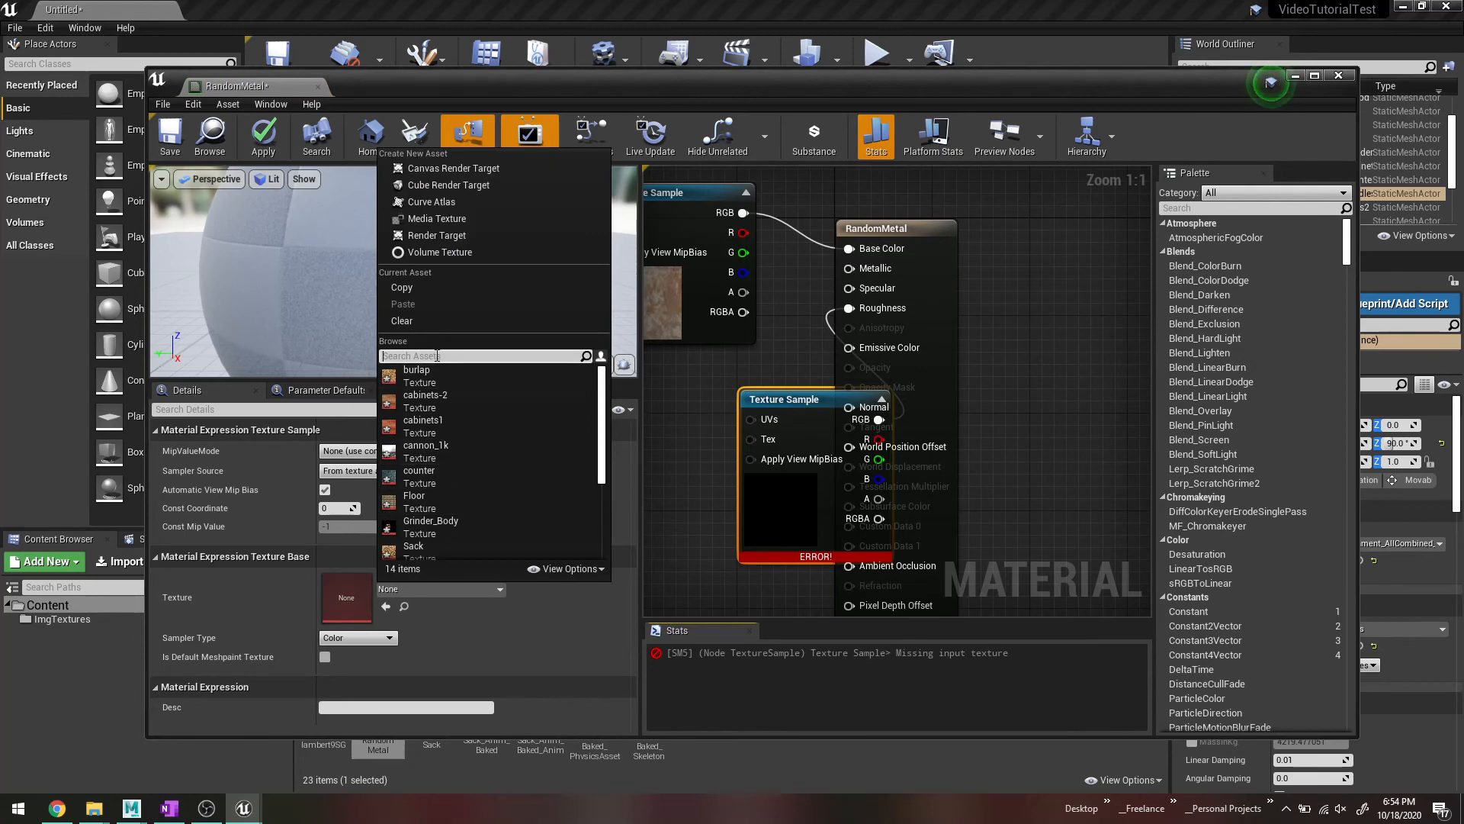
text(rough)
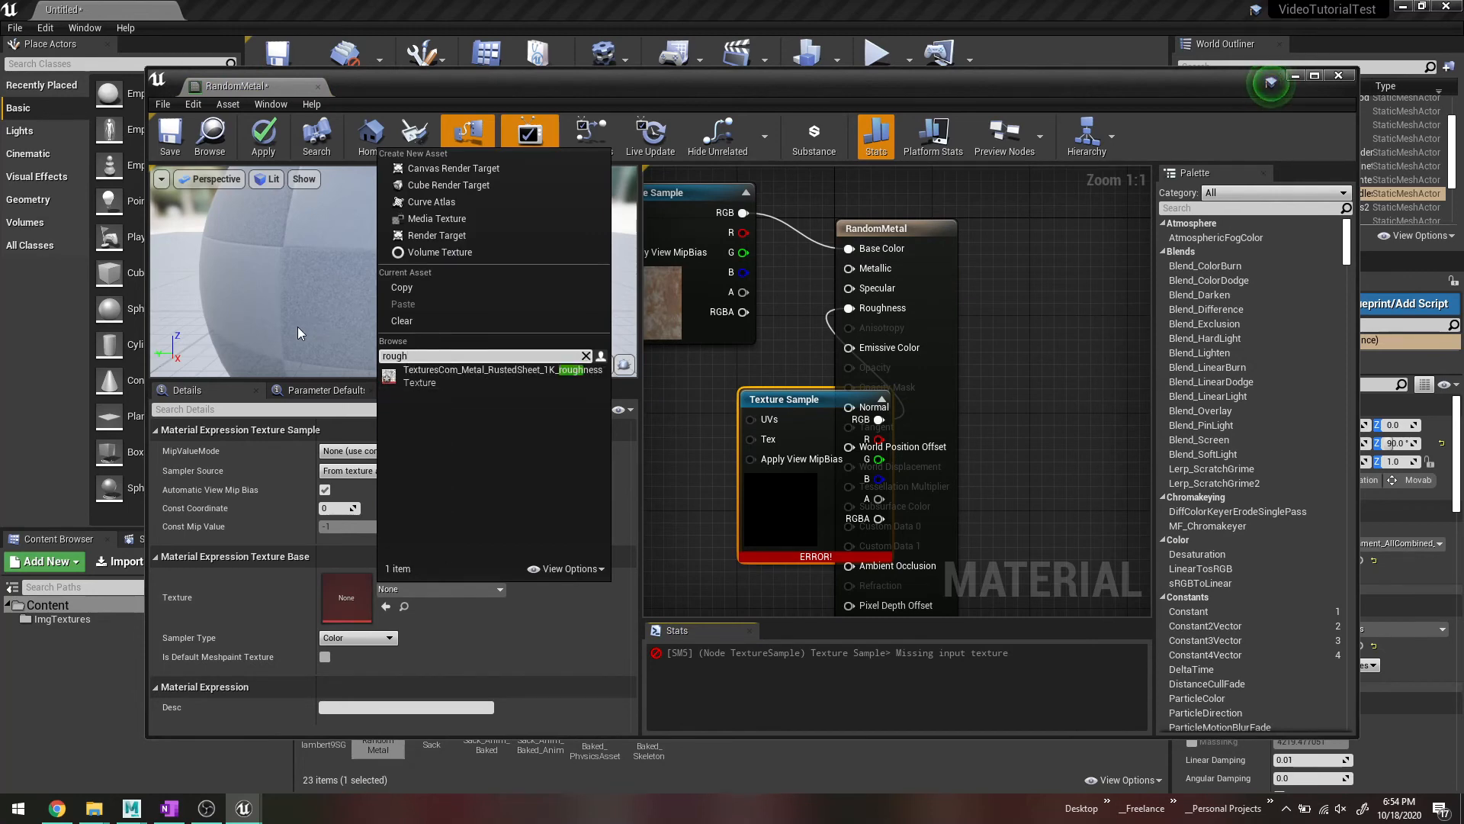
click(471, 374)
drag(800, 401, 642, 415)
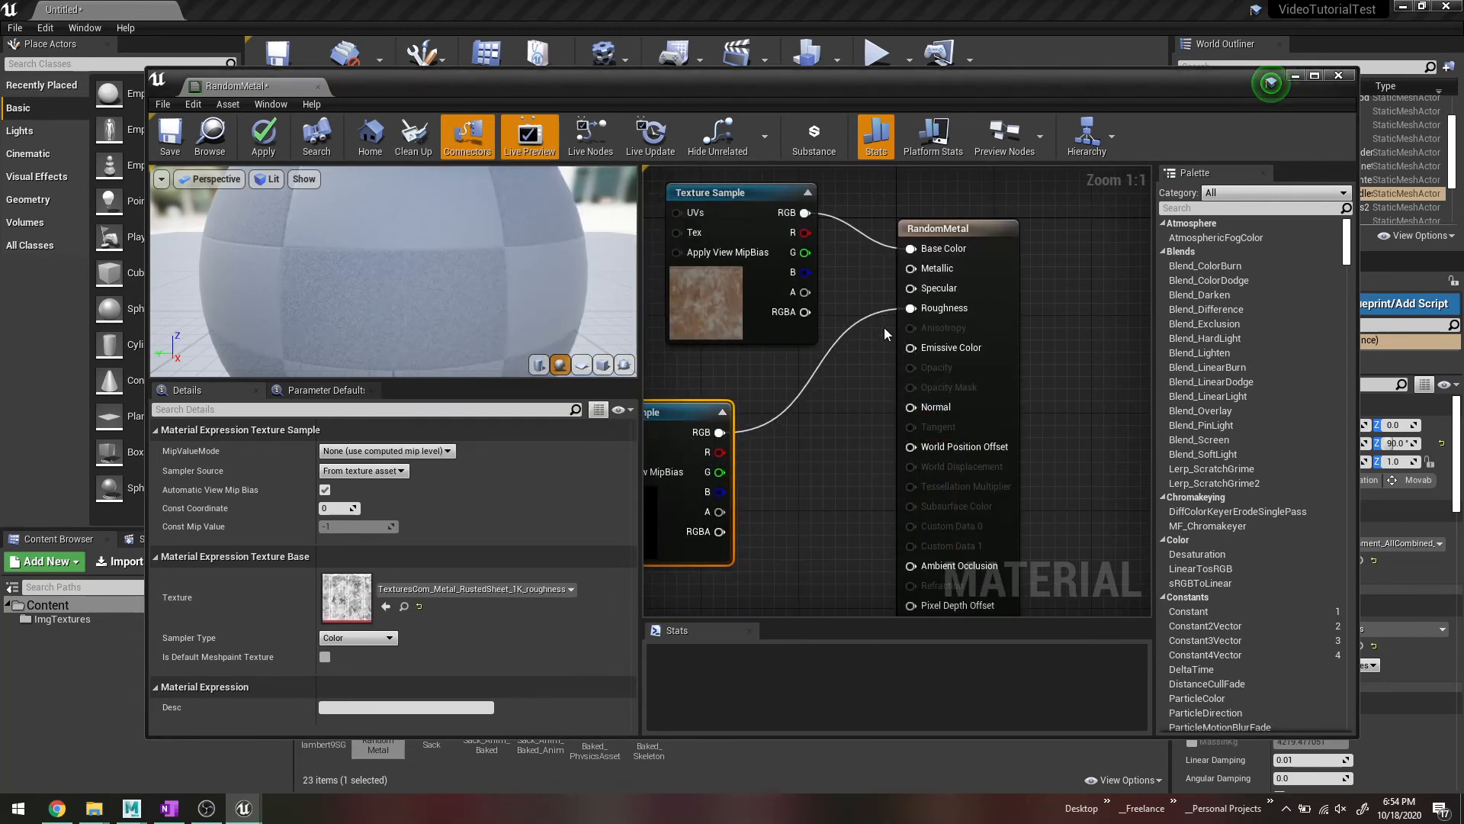
Step: Add a Texture Sample connected to Metallic, assign TexturesCom_Metal_RustedSheet_1K_normal to it, and move the node away from the material node
drag(911, 268, 823, 416)
text(texturesample)
key(Return)
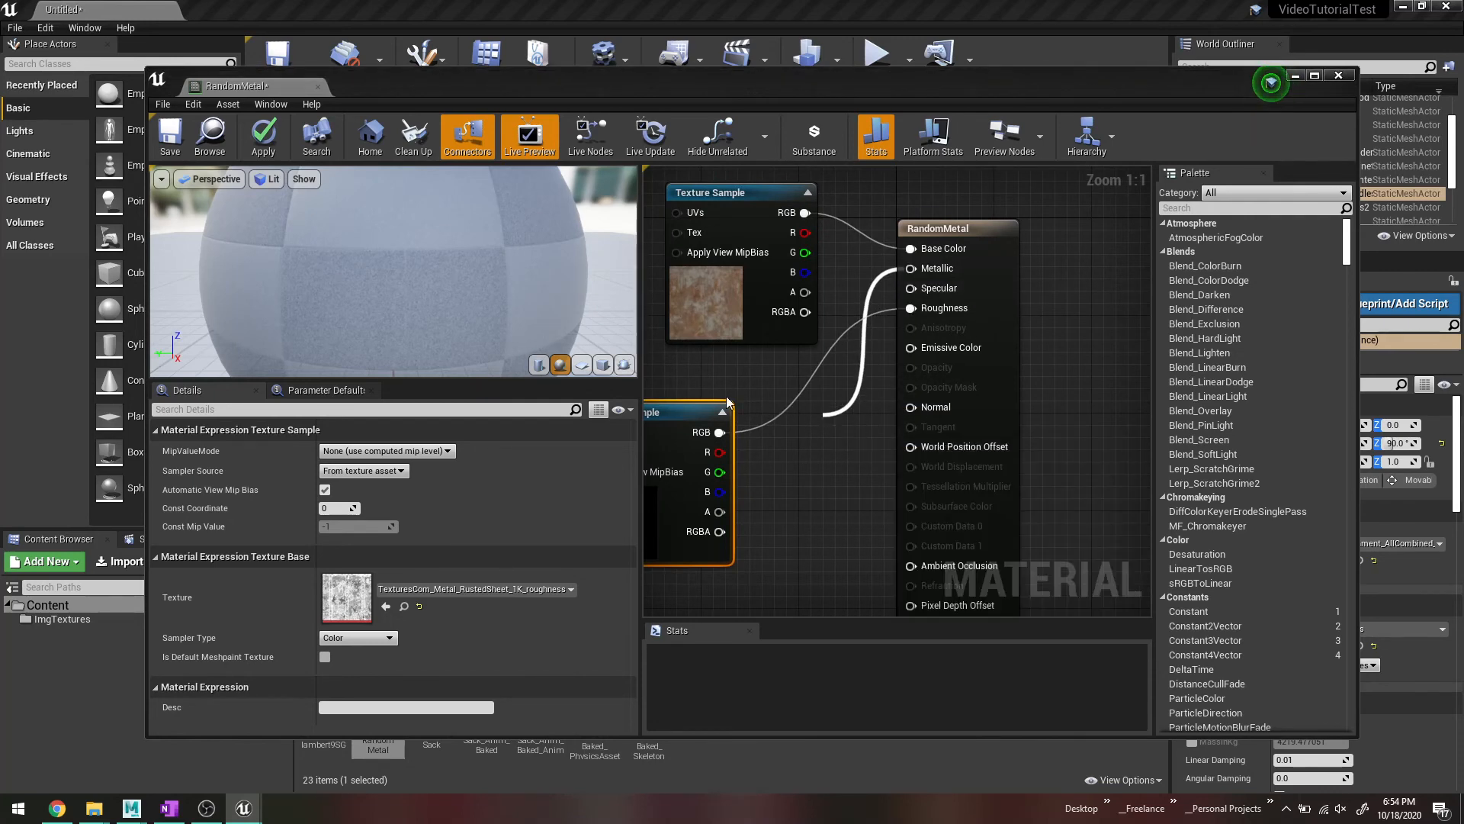
click(404, 588)
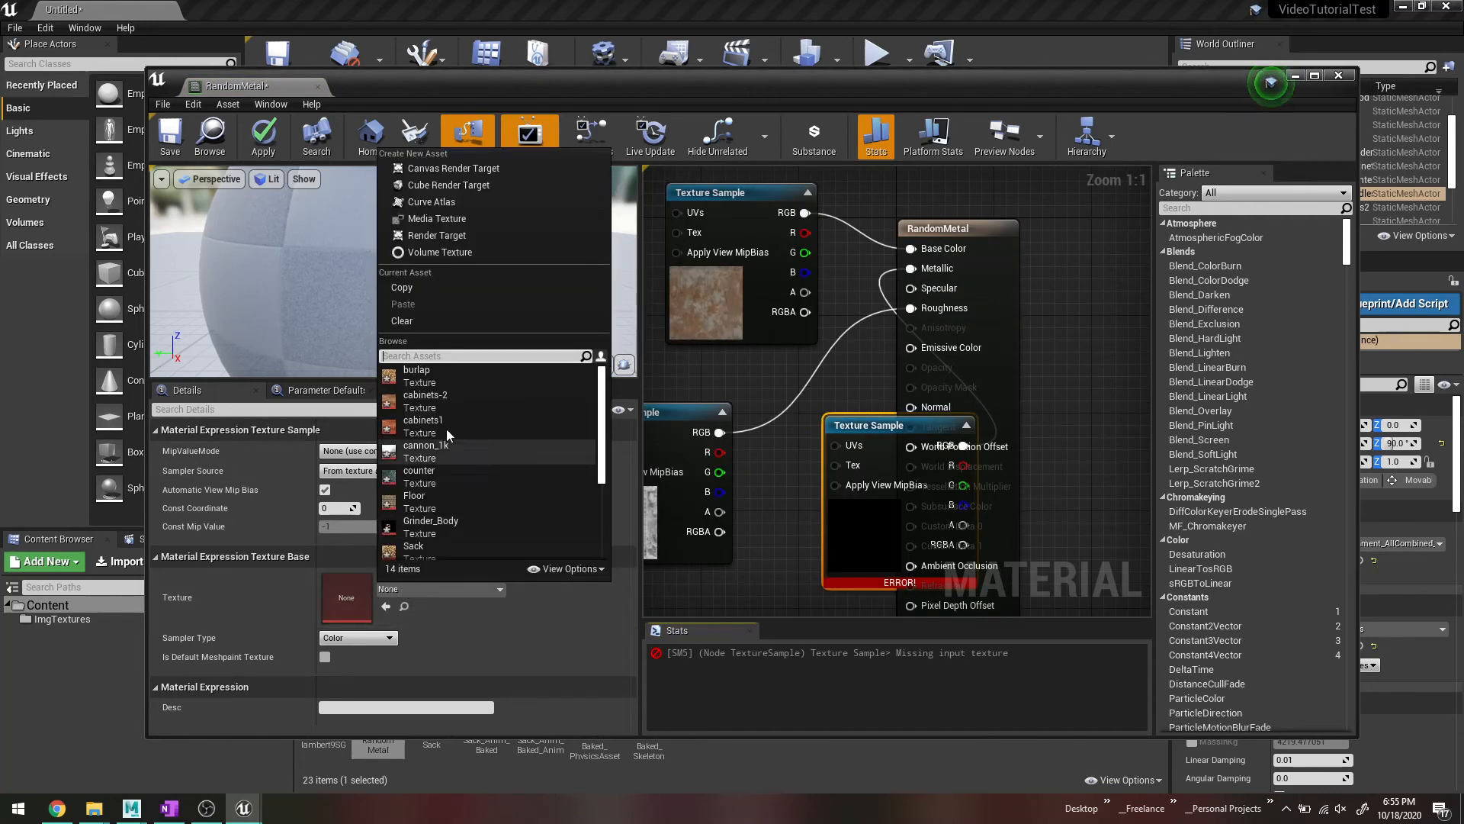
text(metal)
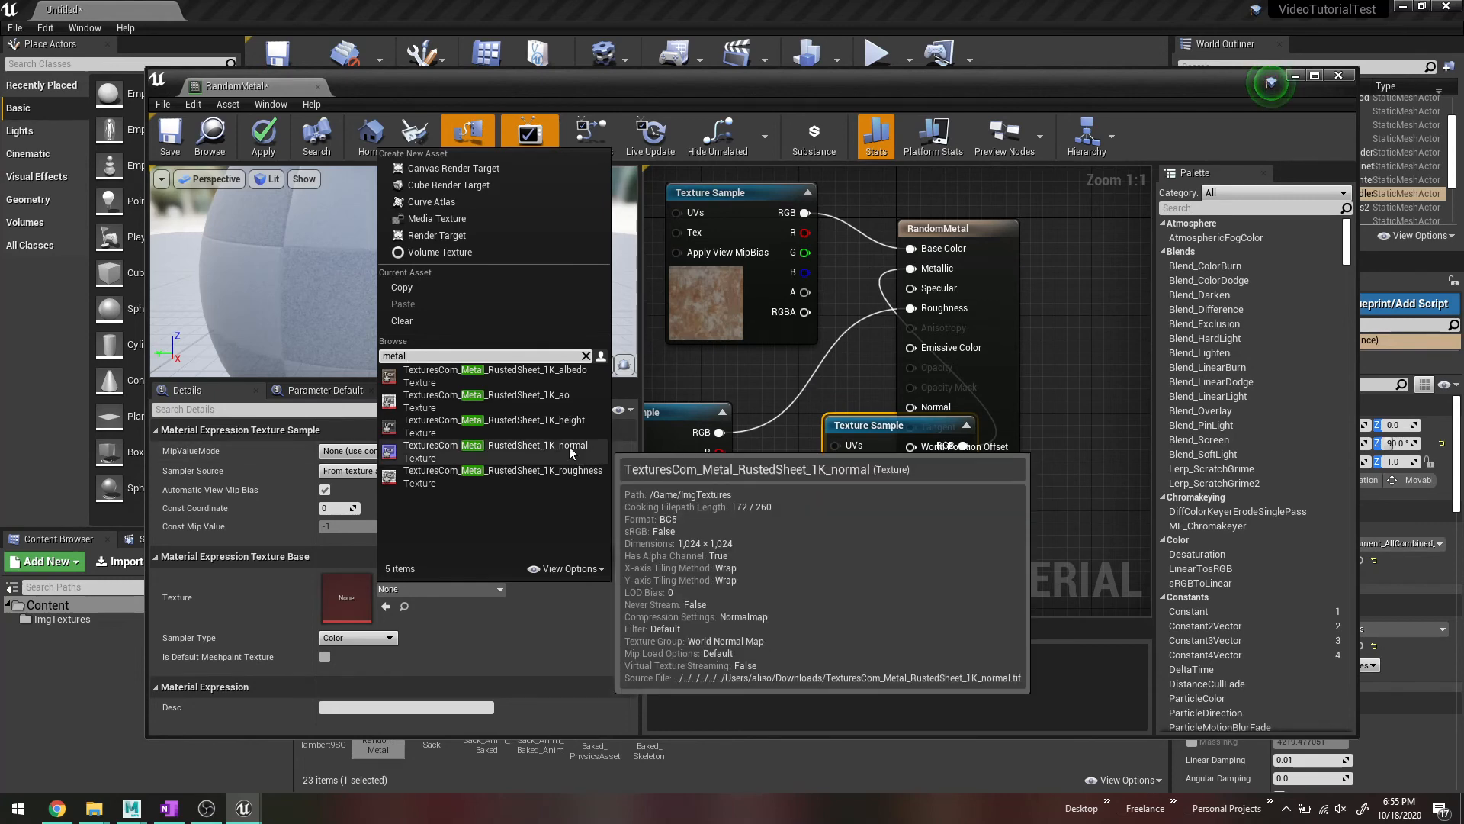
click(569, 446)
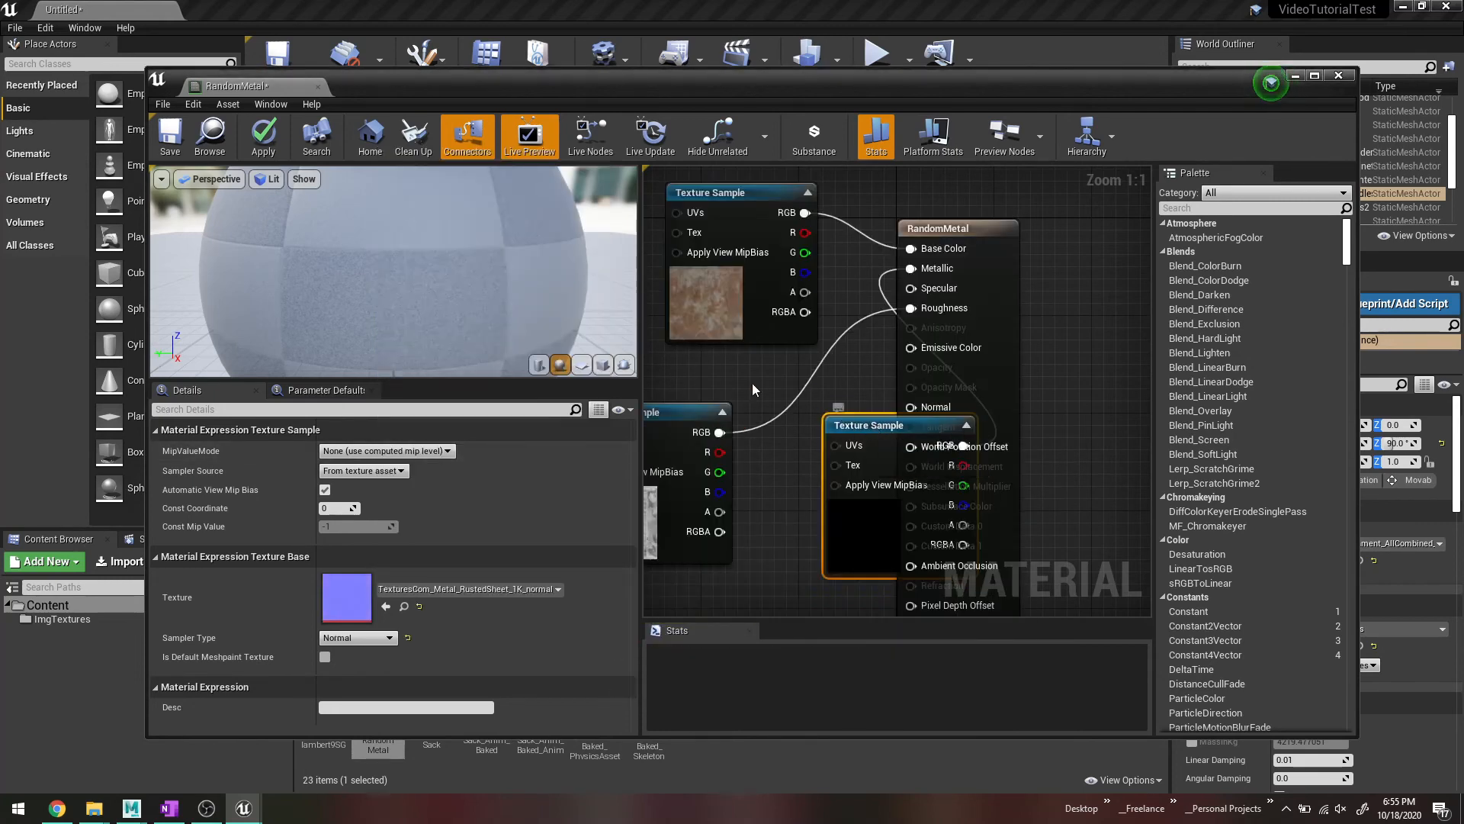
drag(867, 438, 684, 364)
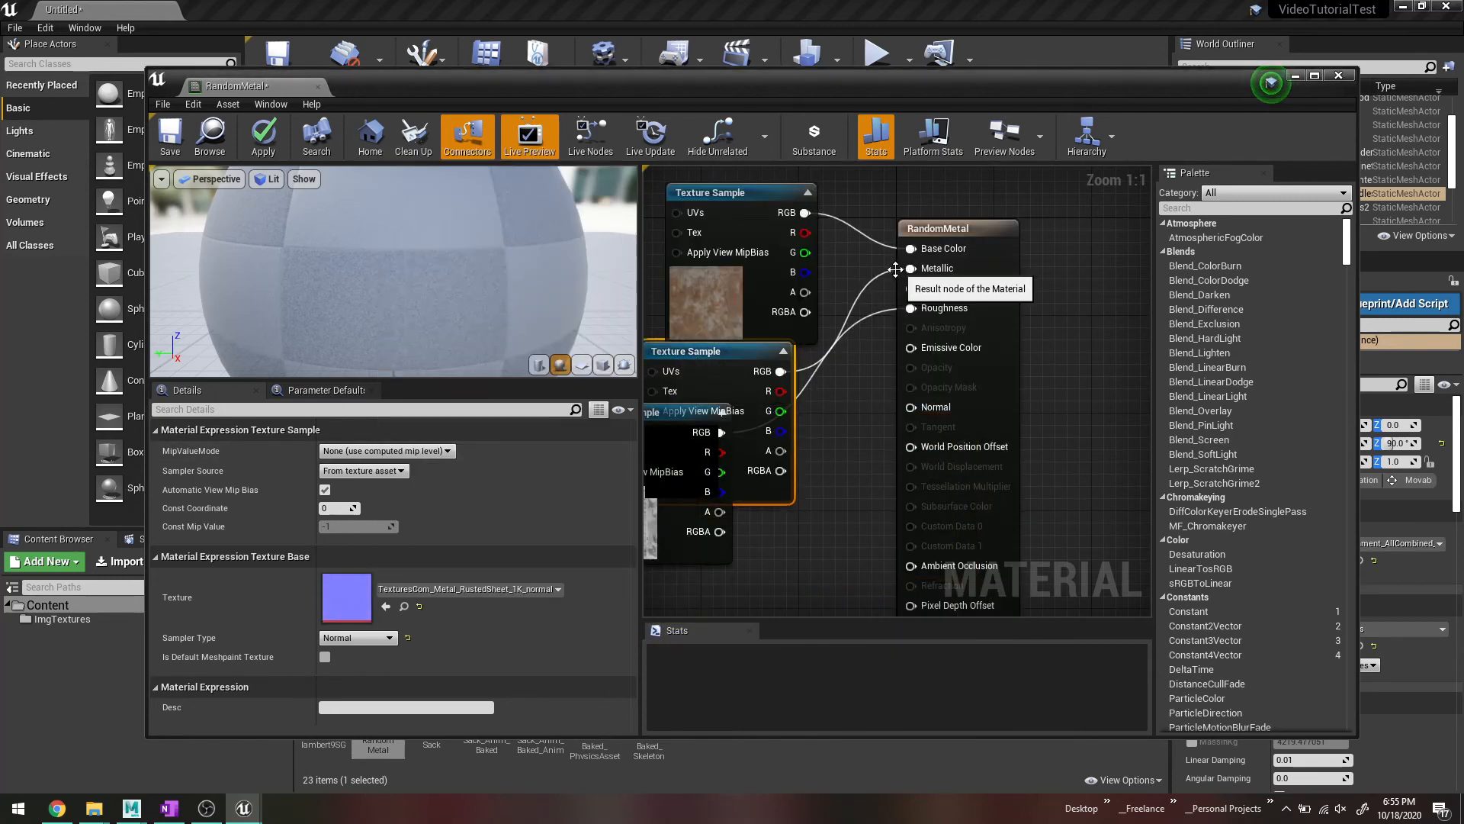
Step: Break the Metallic link and connect the normal texture's RGB output to the Normal input instead
right_click(936, 276)
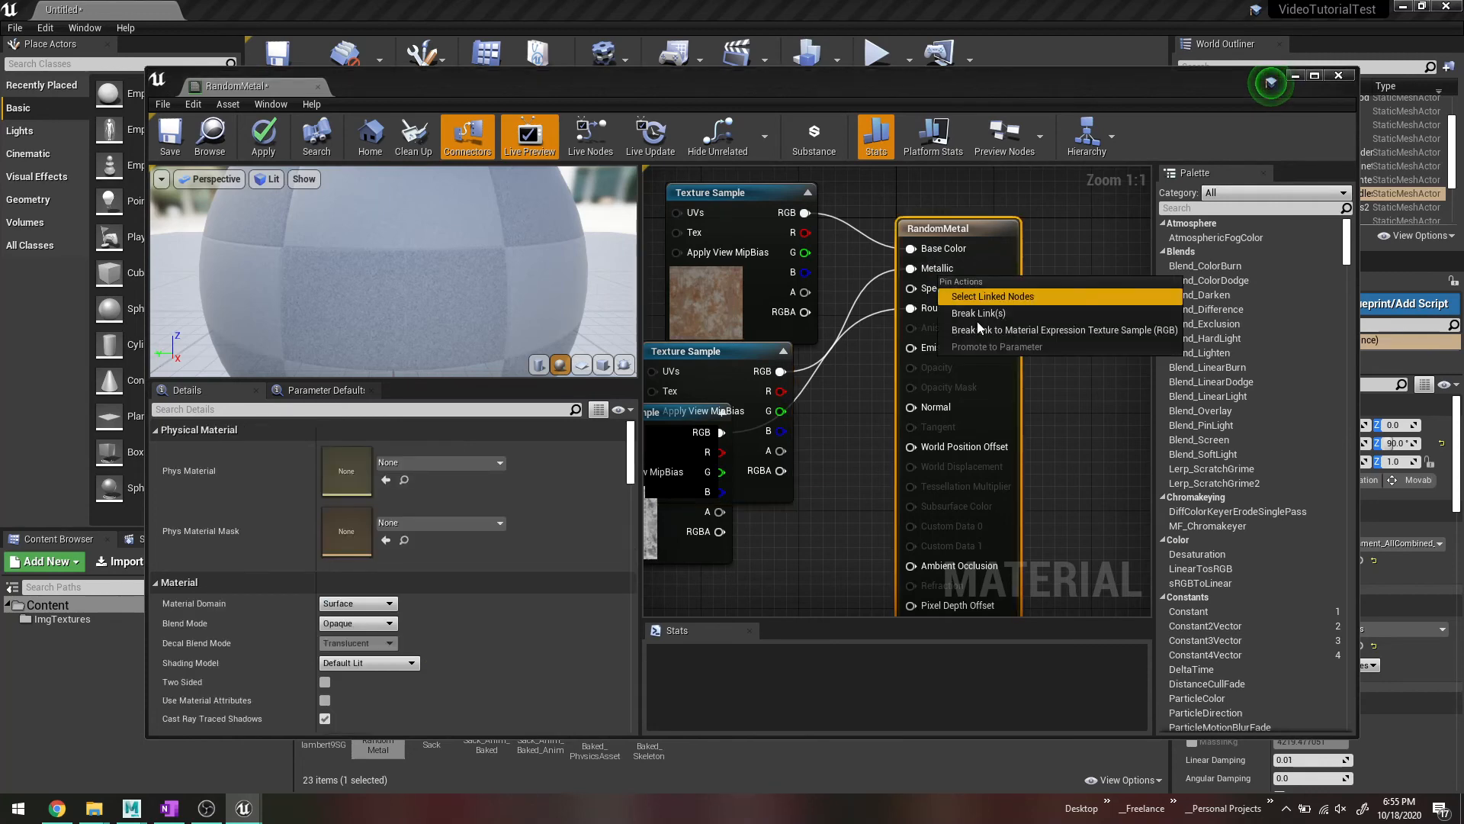
click(981, 314)
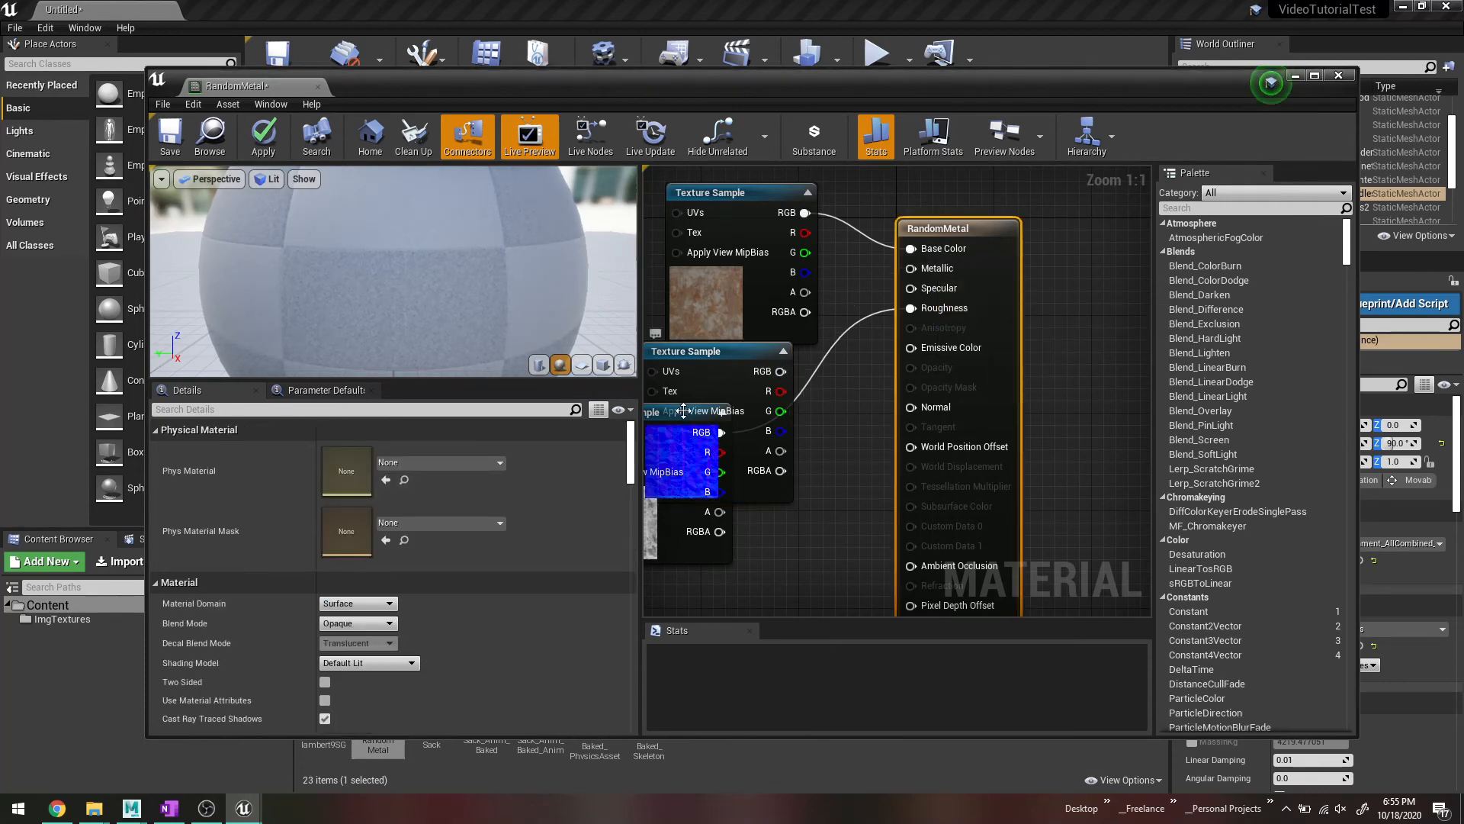
drag(722, 411, 911, 409)
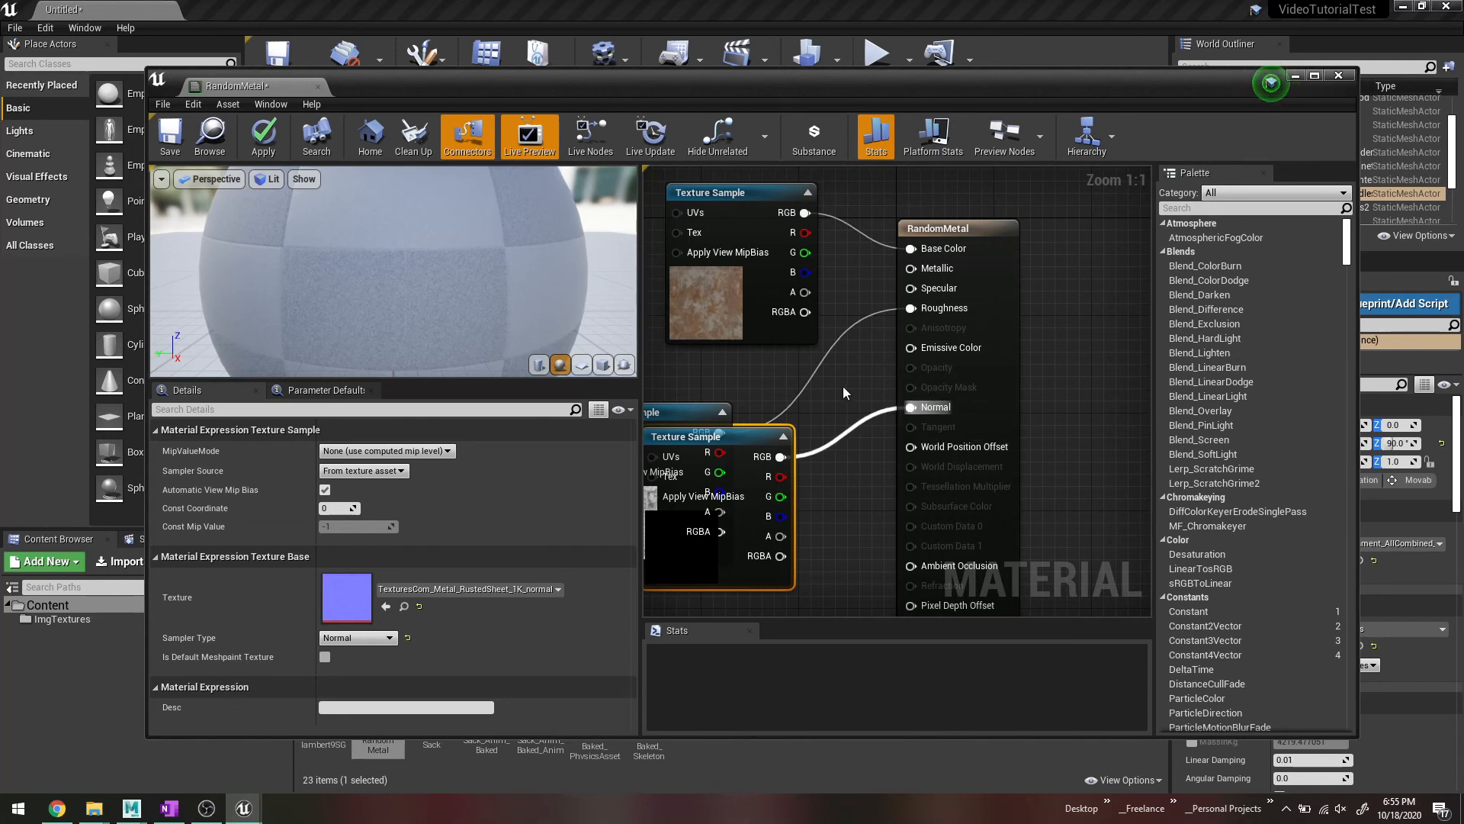
Step: Enlarge the material preview to examine the rusted sphere, and move the normal Texture Sample node clear of the roughness node
scroll(486, 334, down, 5)
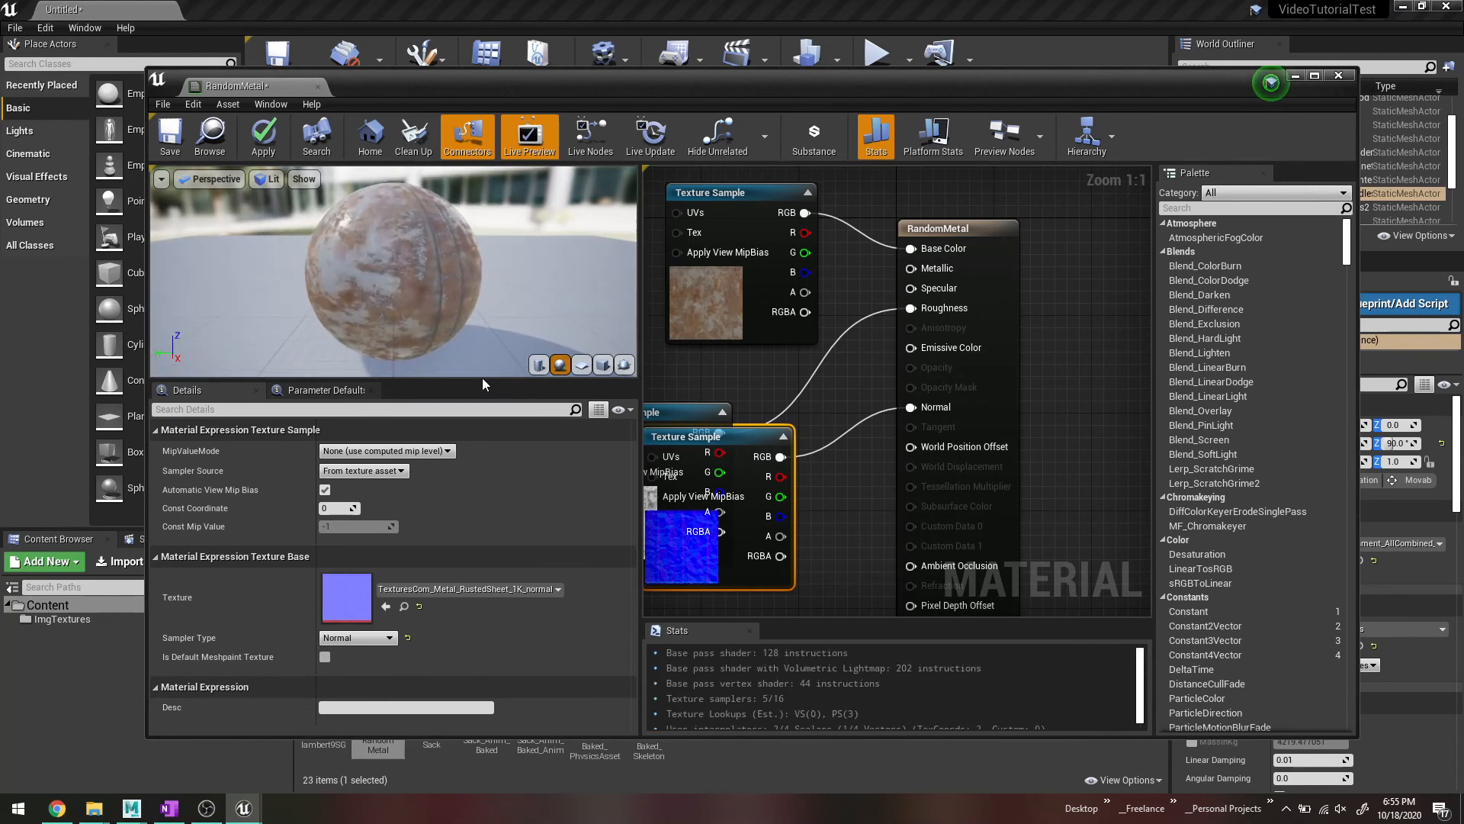
drag(482, 377, 473, 599)
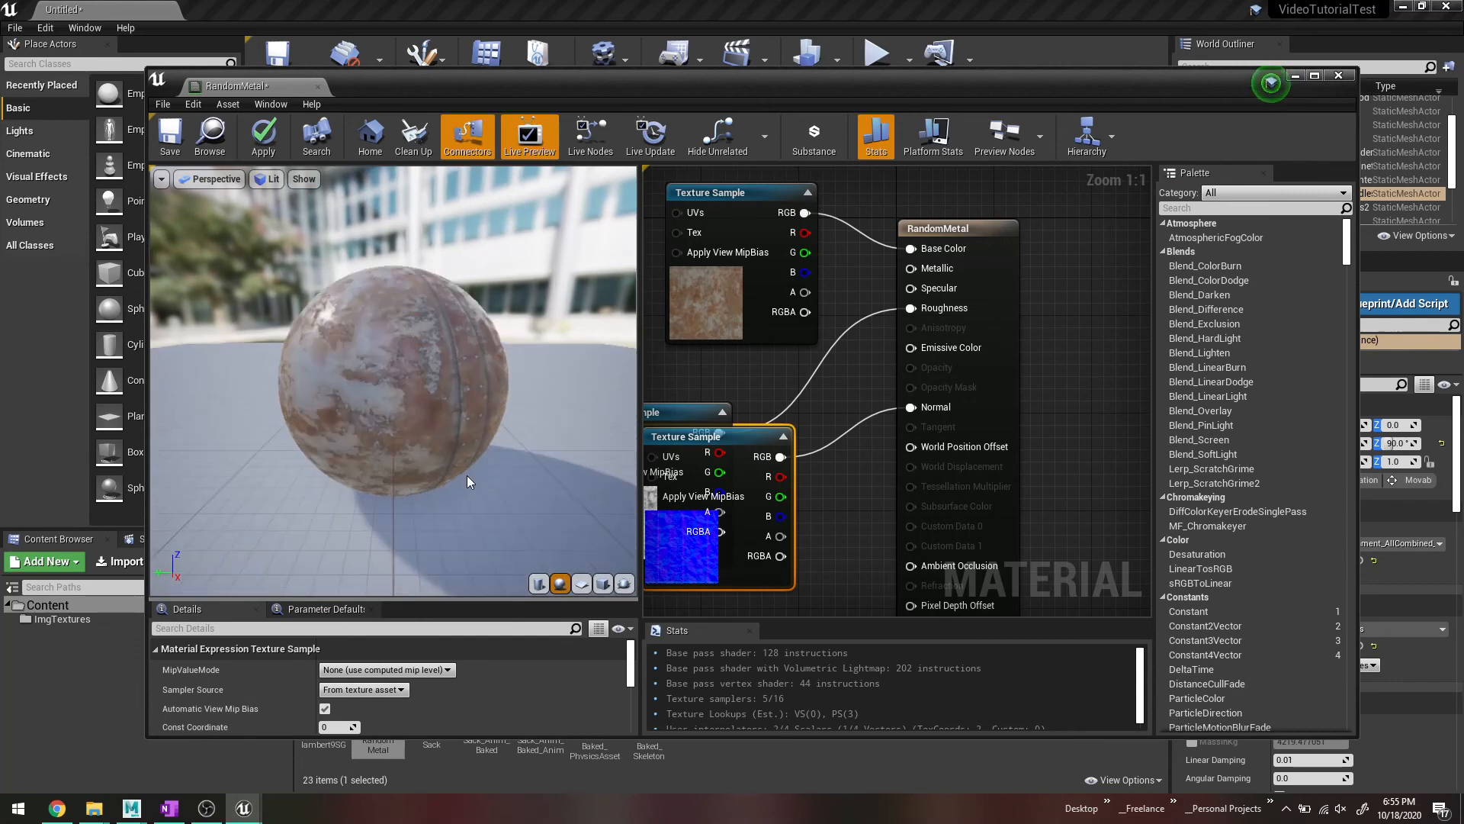
scroll(466, 474, up, 3)
drag(502, 421, 438, 337)
drag(683, 436, 758, 497)
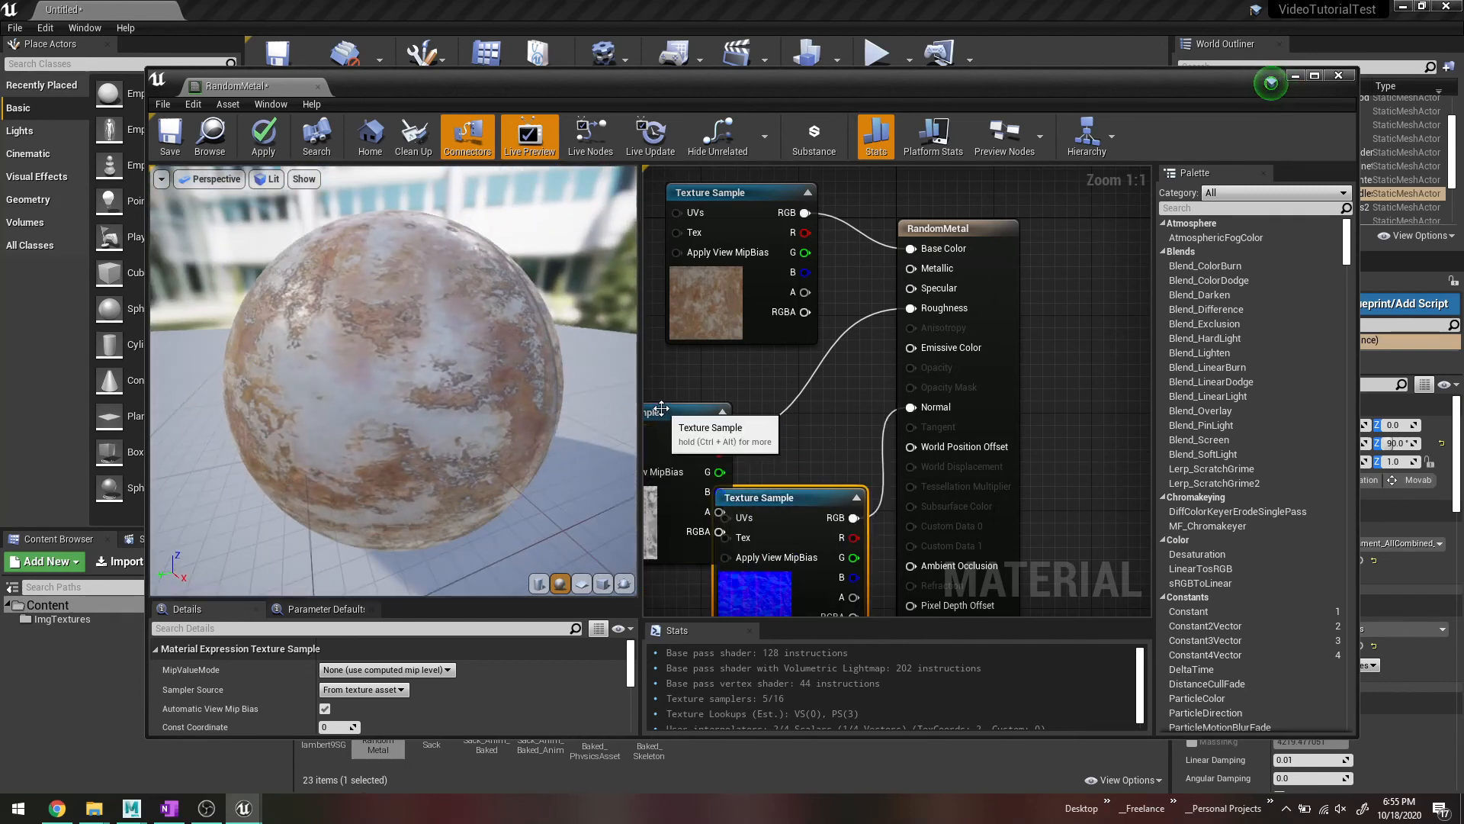
Step: Try the roughness texture in the Specular input, check the rusted sphere preview, and break the Specular link
drag(664, 412, 1058, 286)
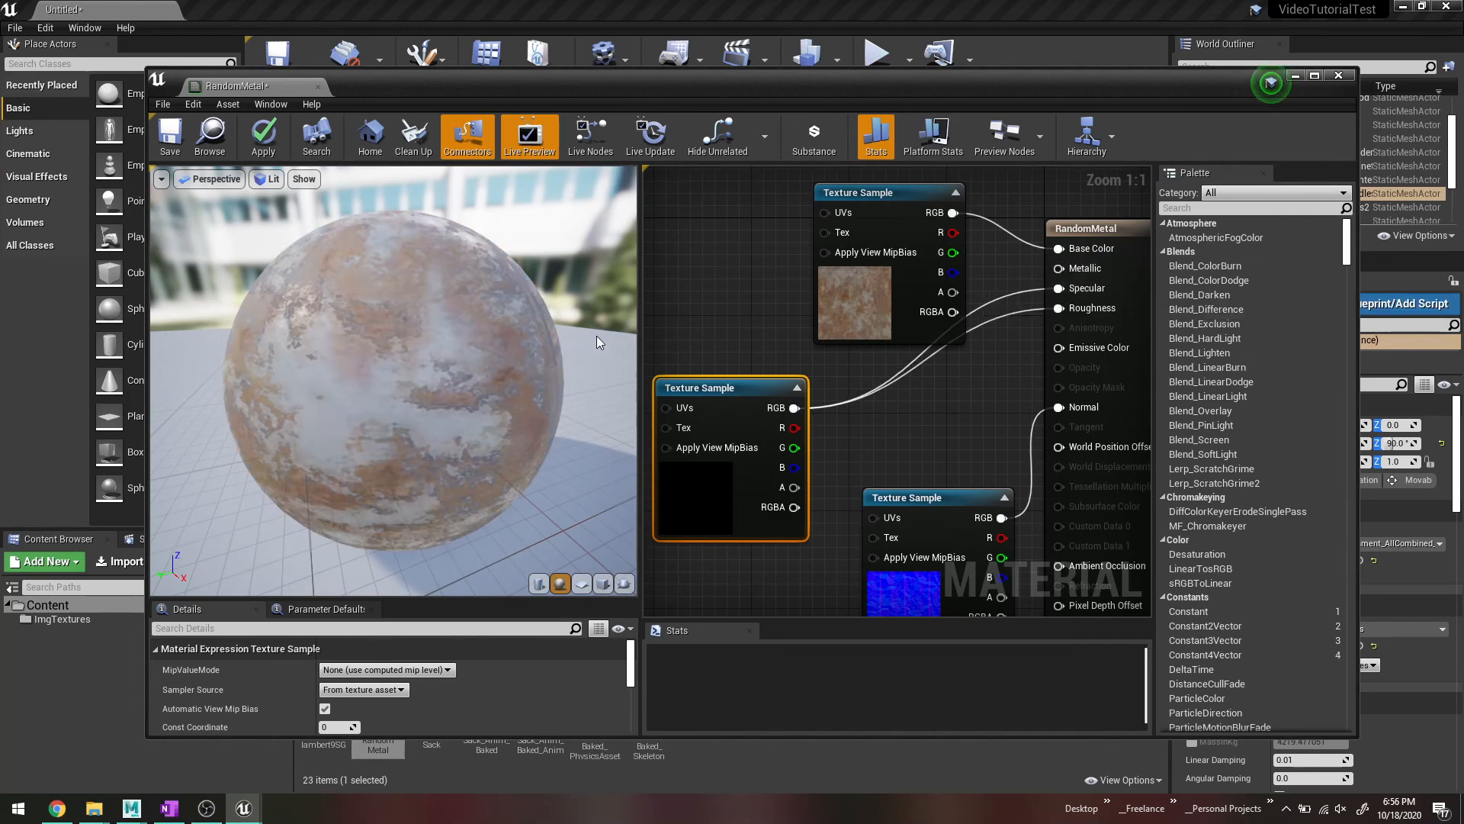
drag(393, 381, 225, 343)
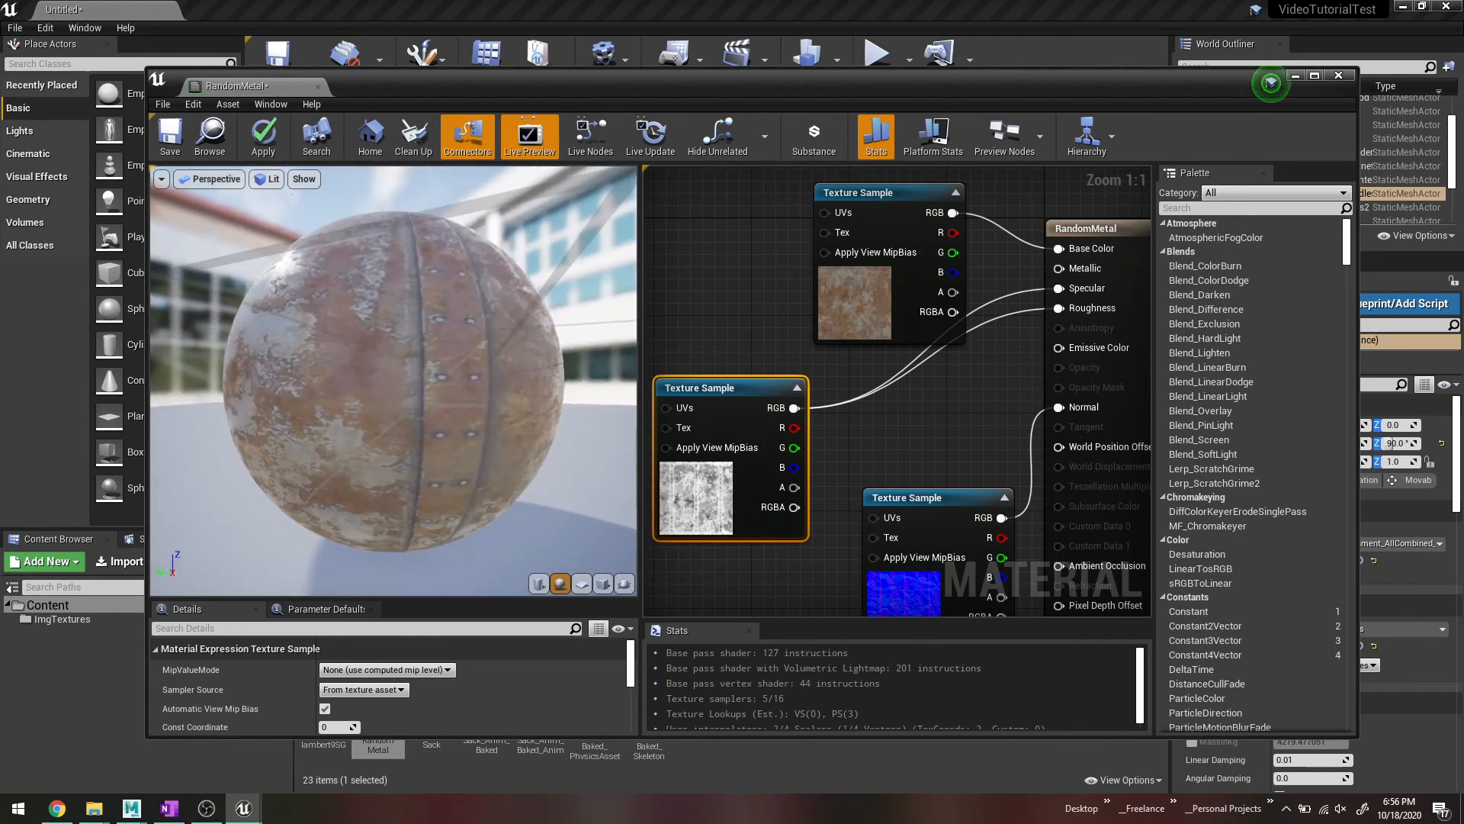
right_click(1081, 290)
click(1104, 328)
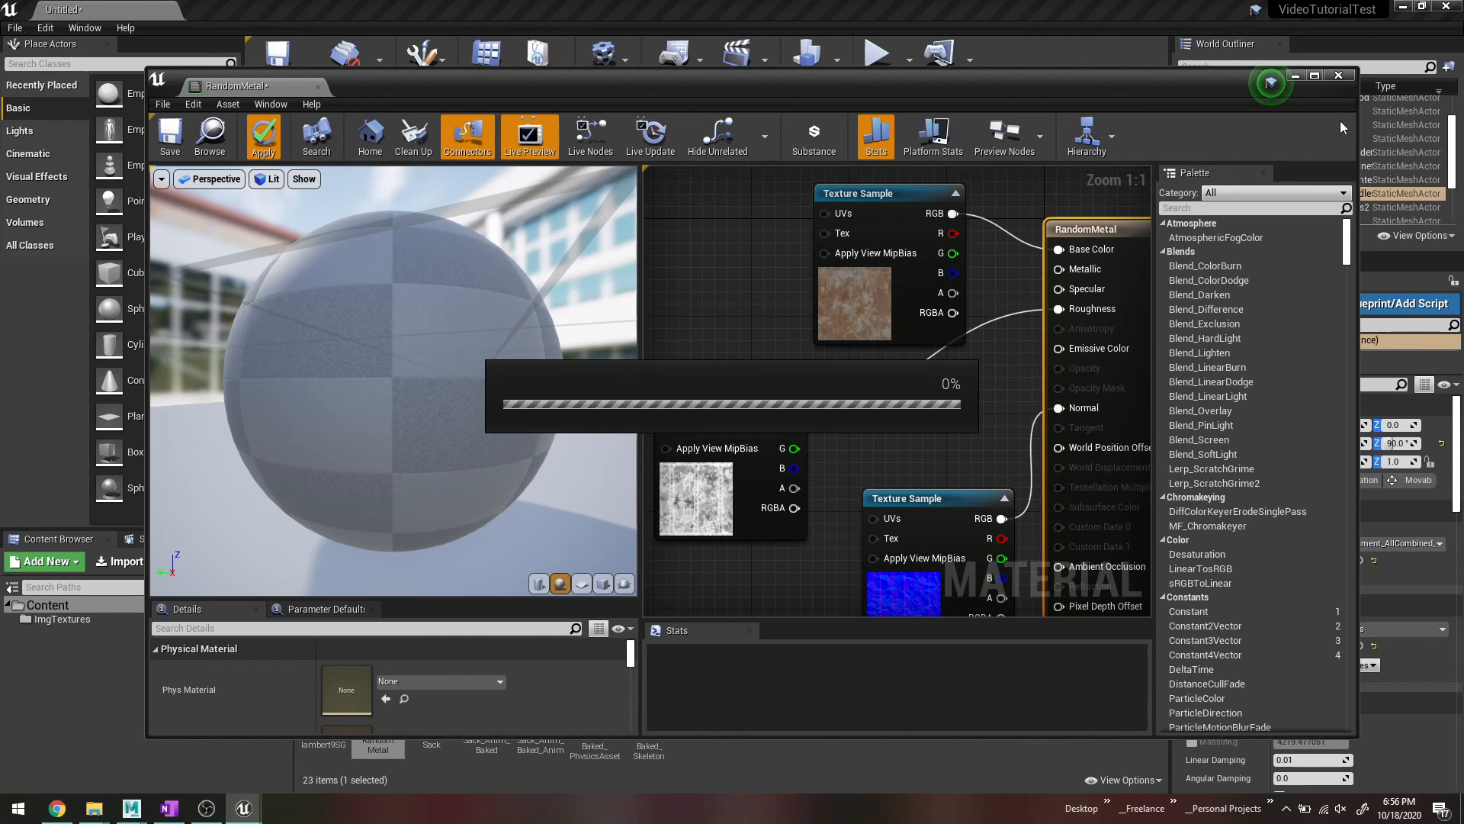
Step: Apply and close the RandomMetal material, and assign it to the Environment_AllCombined_CounterTops mesh
click(1339, 76)
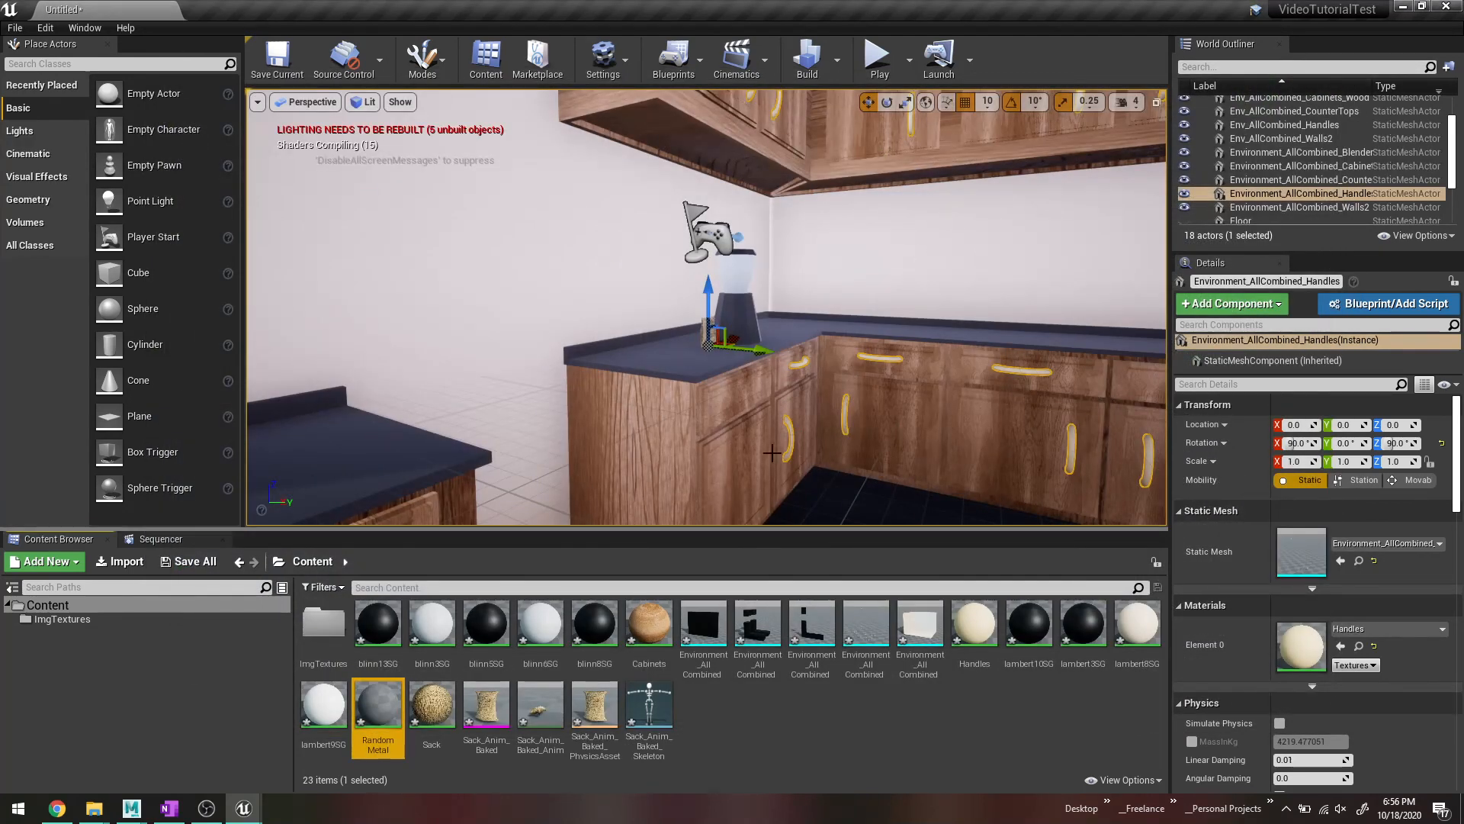
click(805, 331)
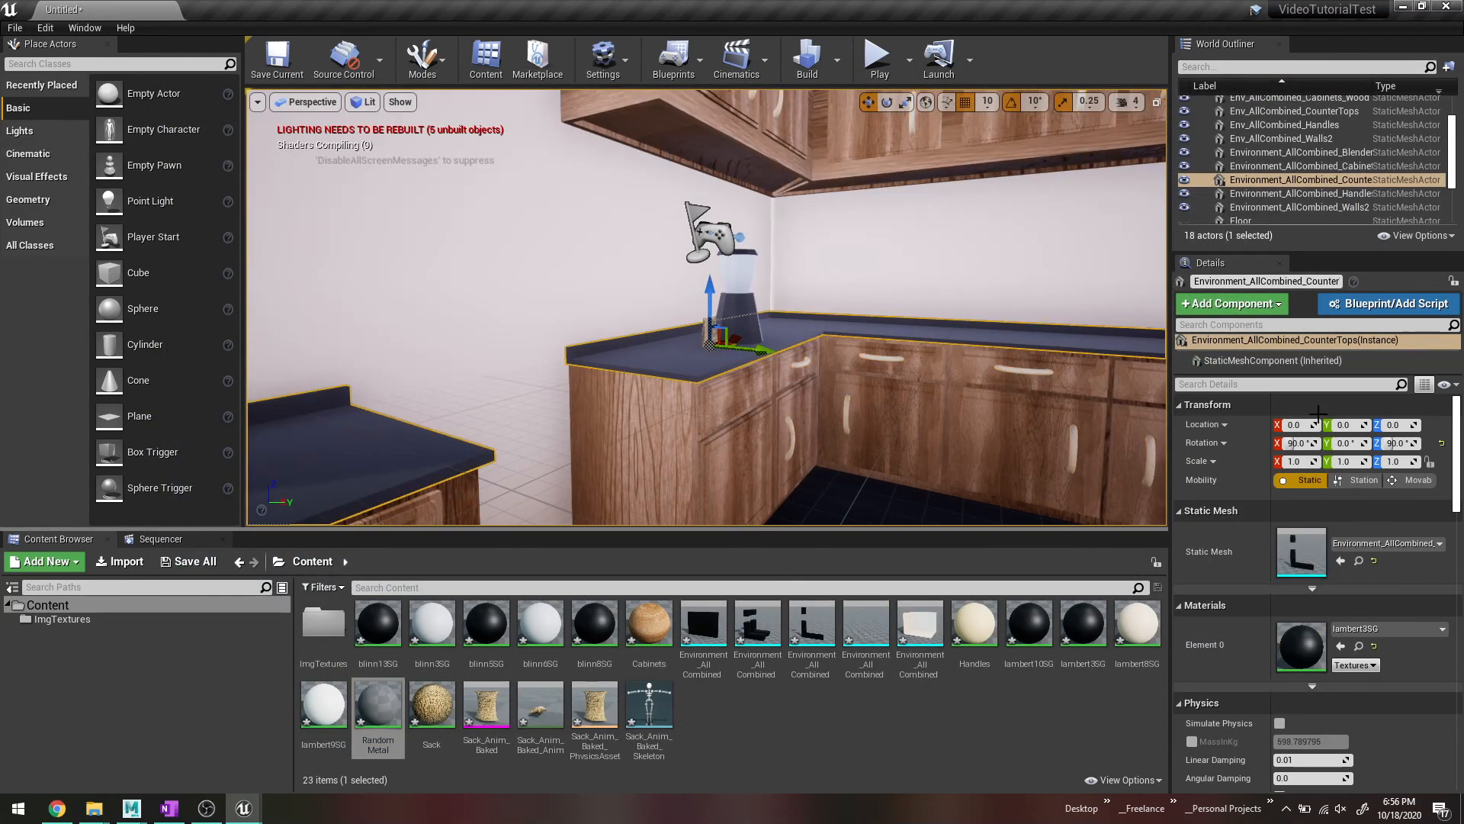
click(1373, 631)
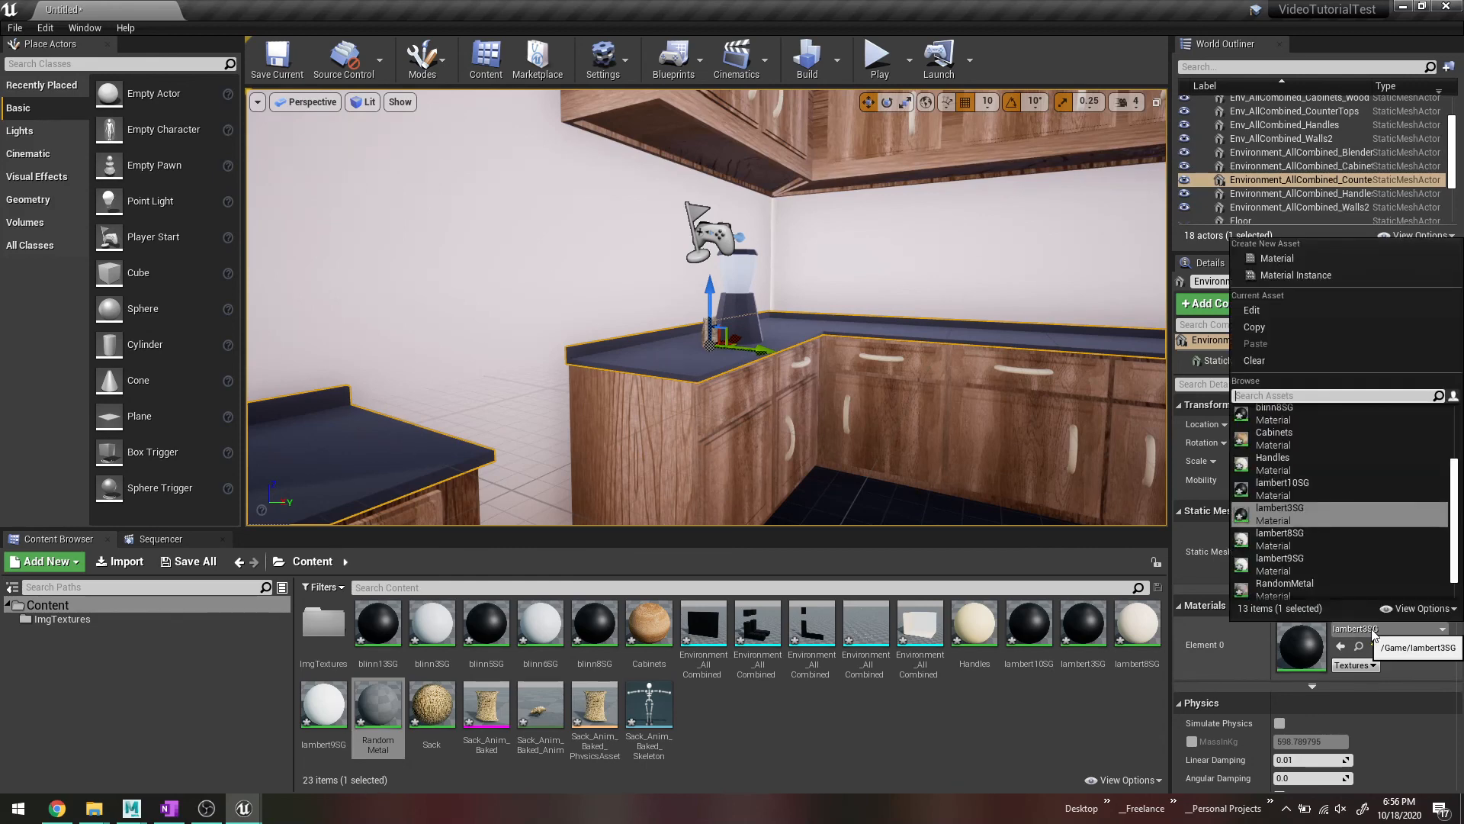
click(1302, 586)
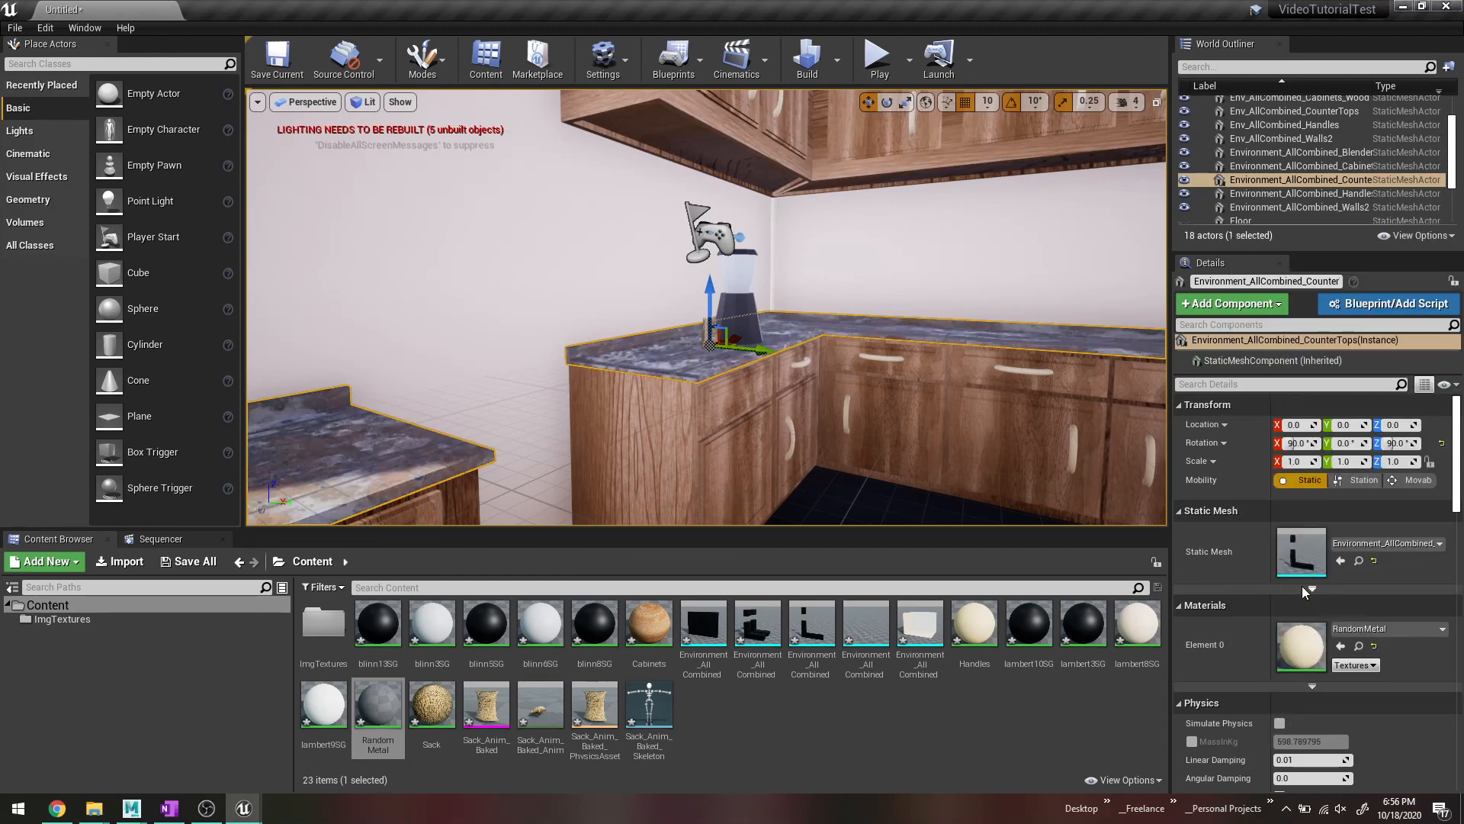
Step: Assign RandomMetal to both material elements of the Environment_AllCombined_Walls2 mesh, covering the walls and floor
click(644, 260)
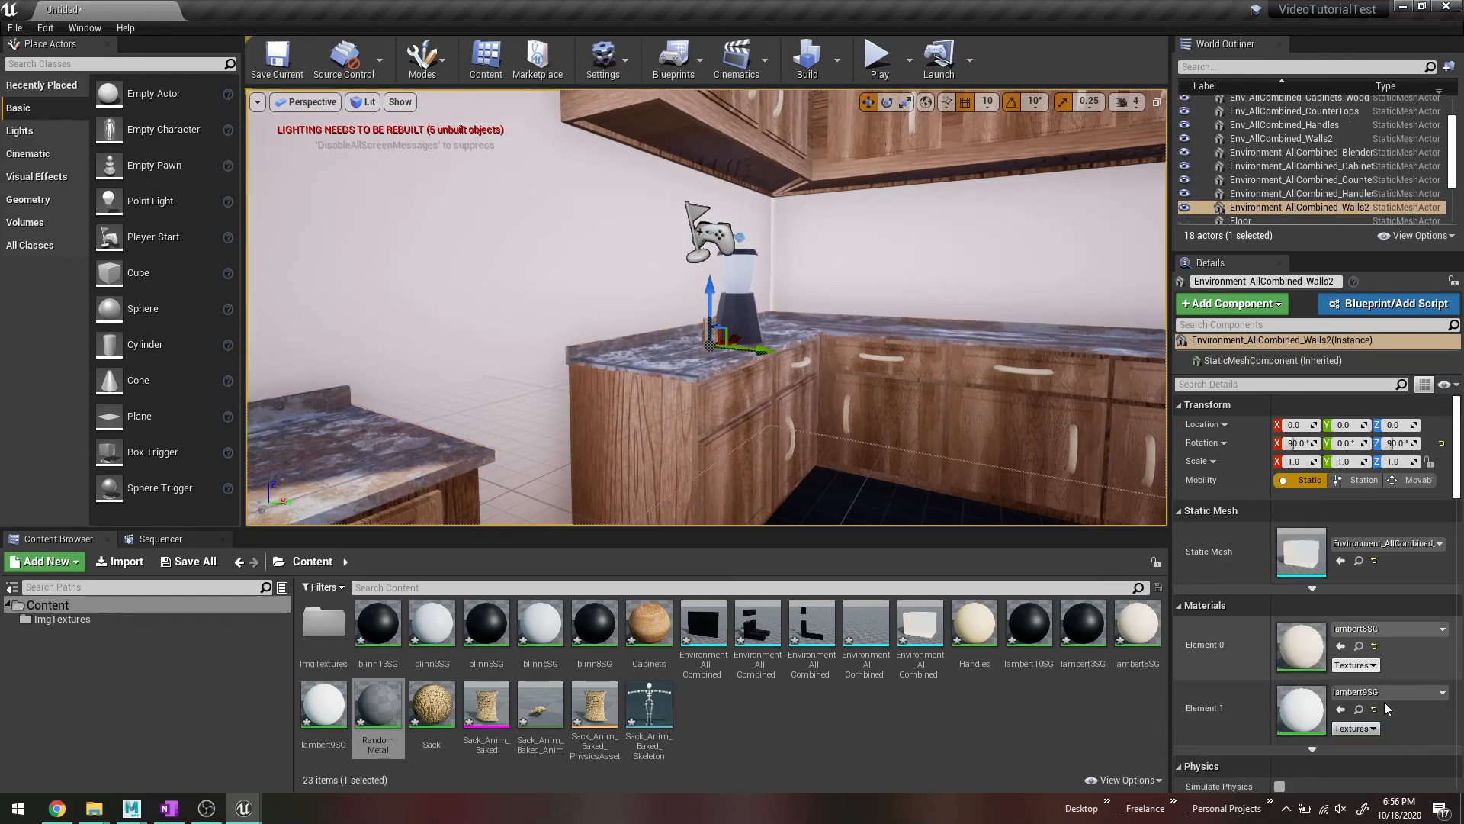
scroll(806, 362, down, 1)
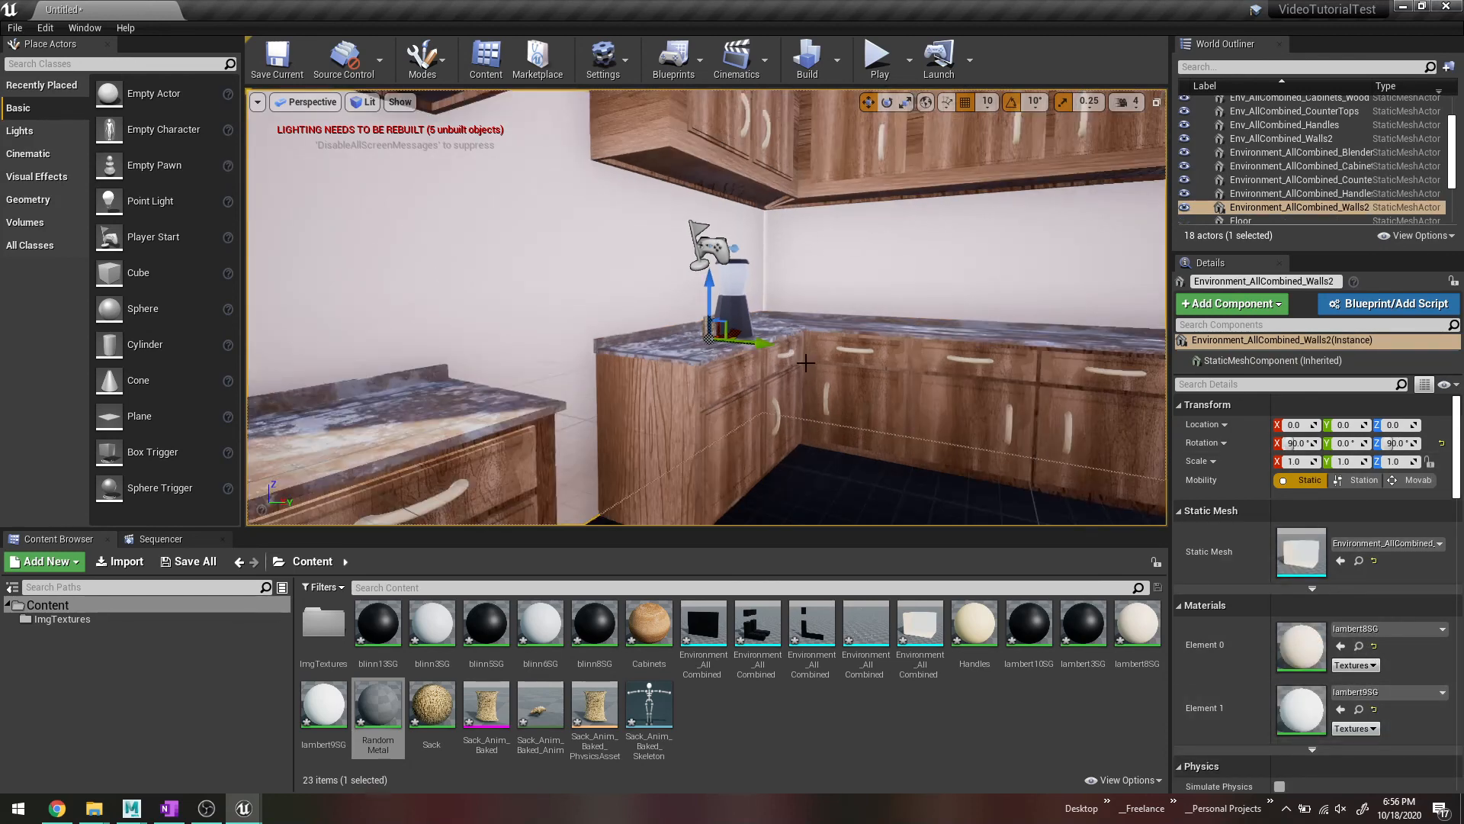
scroll(744, 334, down, 5)
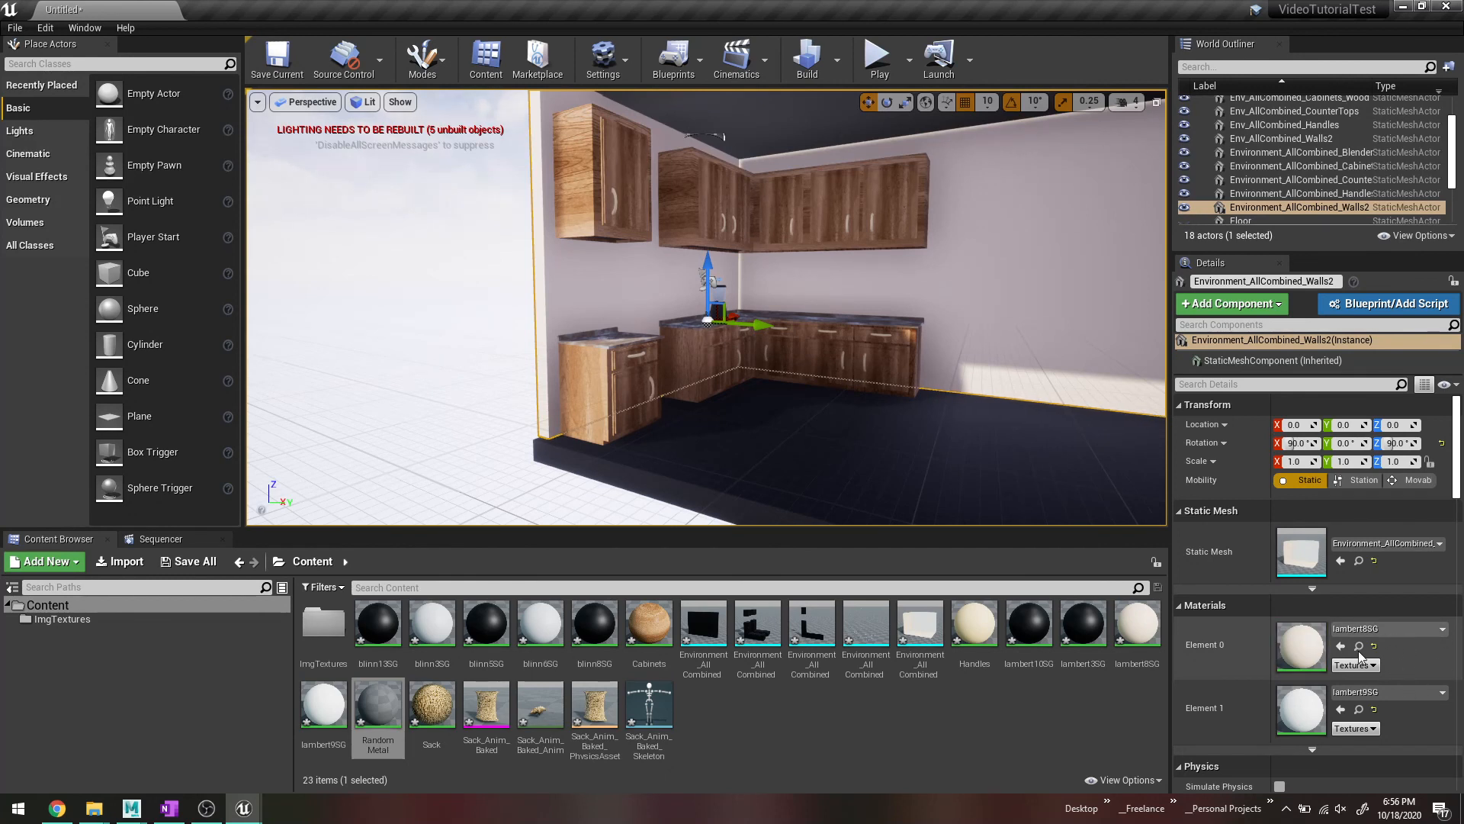
scroll(1375, 633, down, 1)
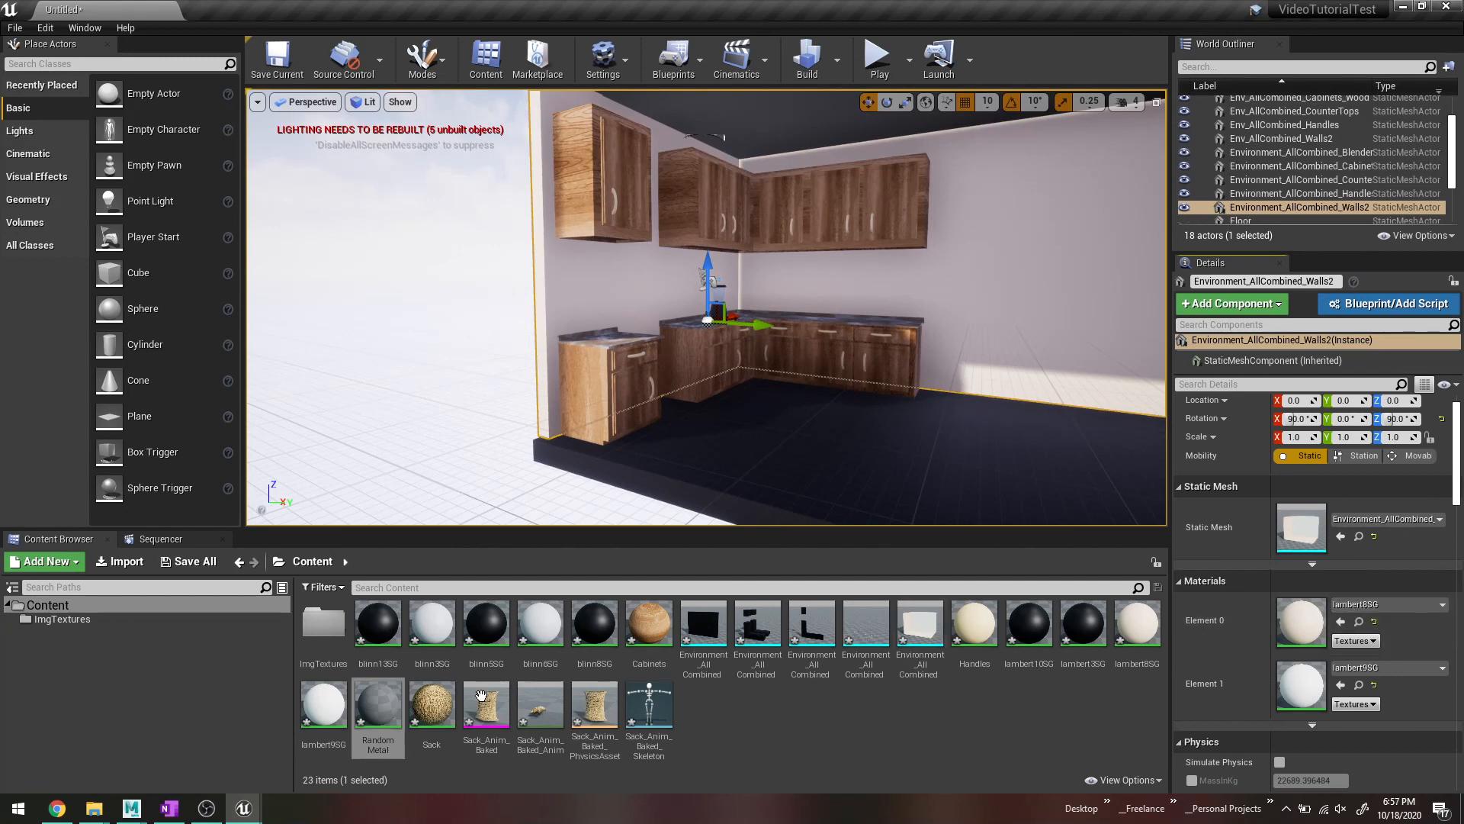
drag(379, 709, 549, 305)
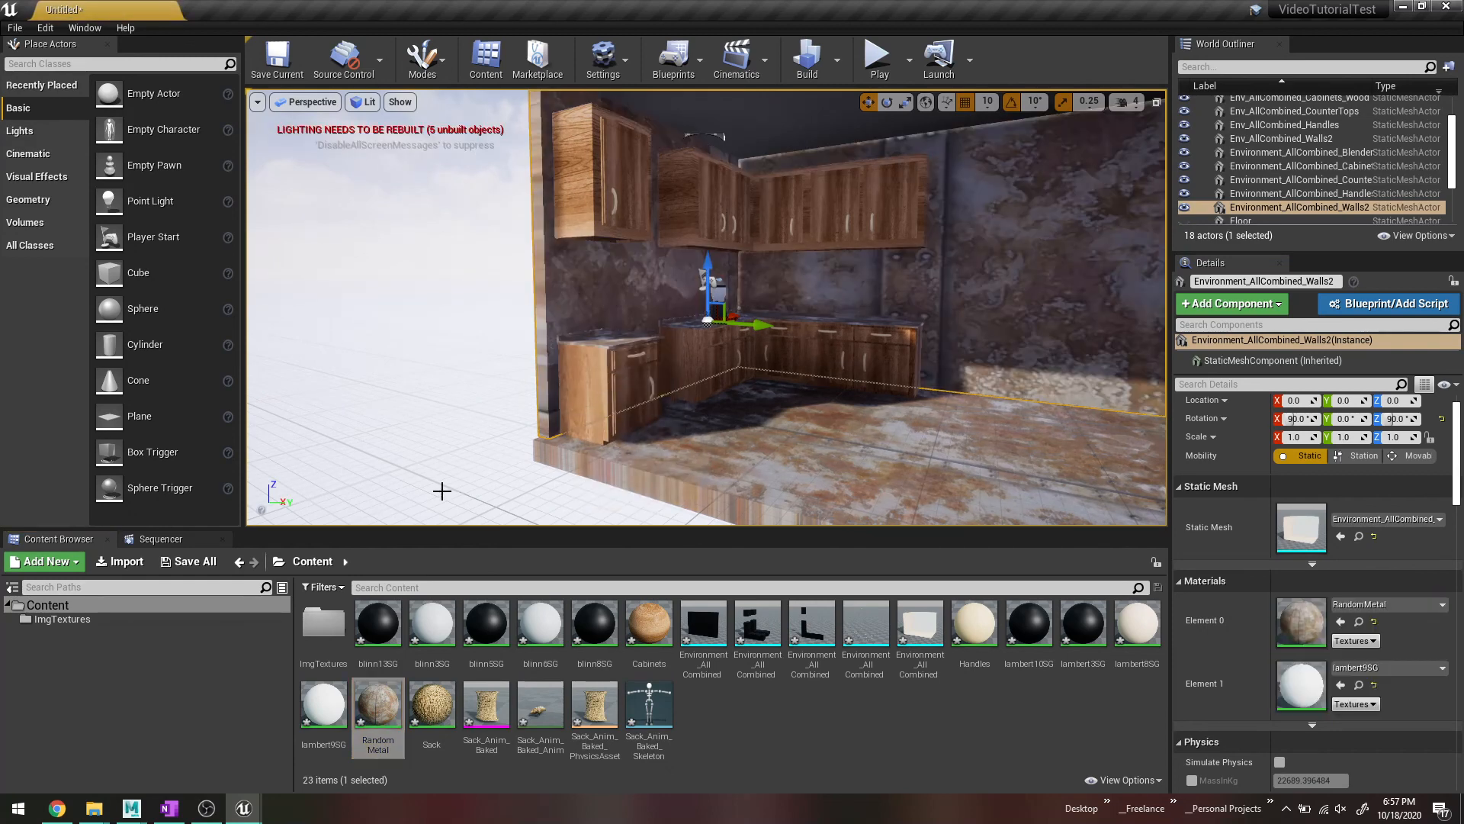
drag(378, 709, 772, 128)
Step: Examine the rusted metal on the walls and countertop around the sack and blender at close range
scroll(849, 345, up, 5)
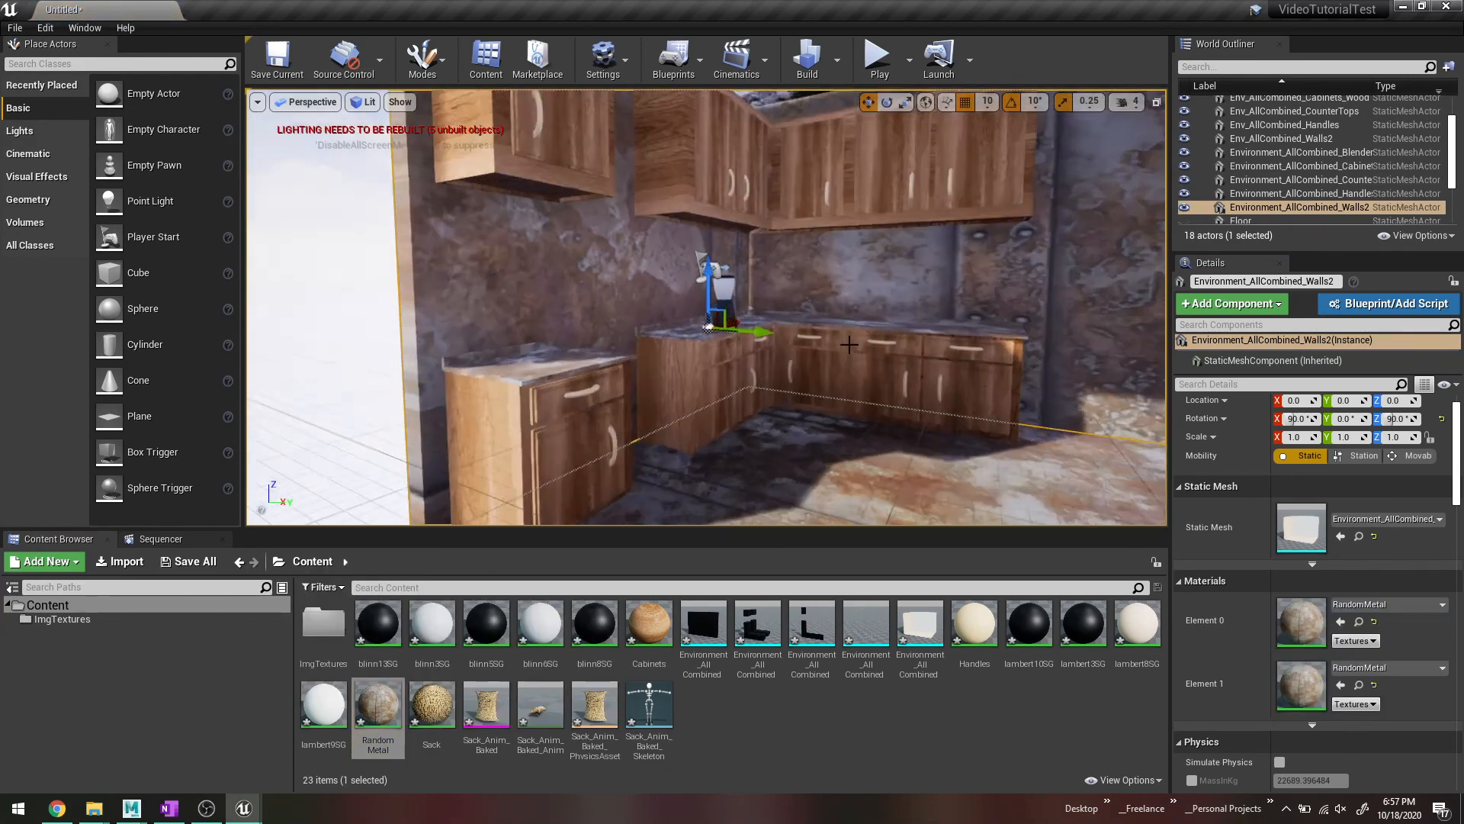
scroll(848, 345, up, 8)
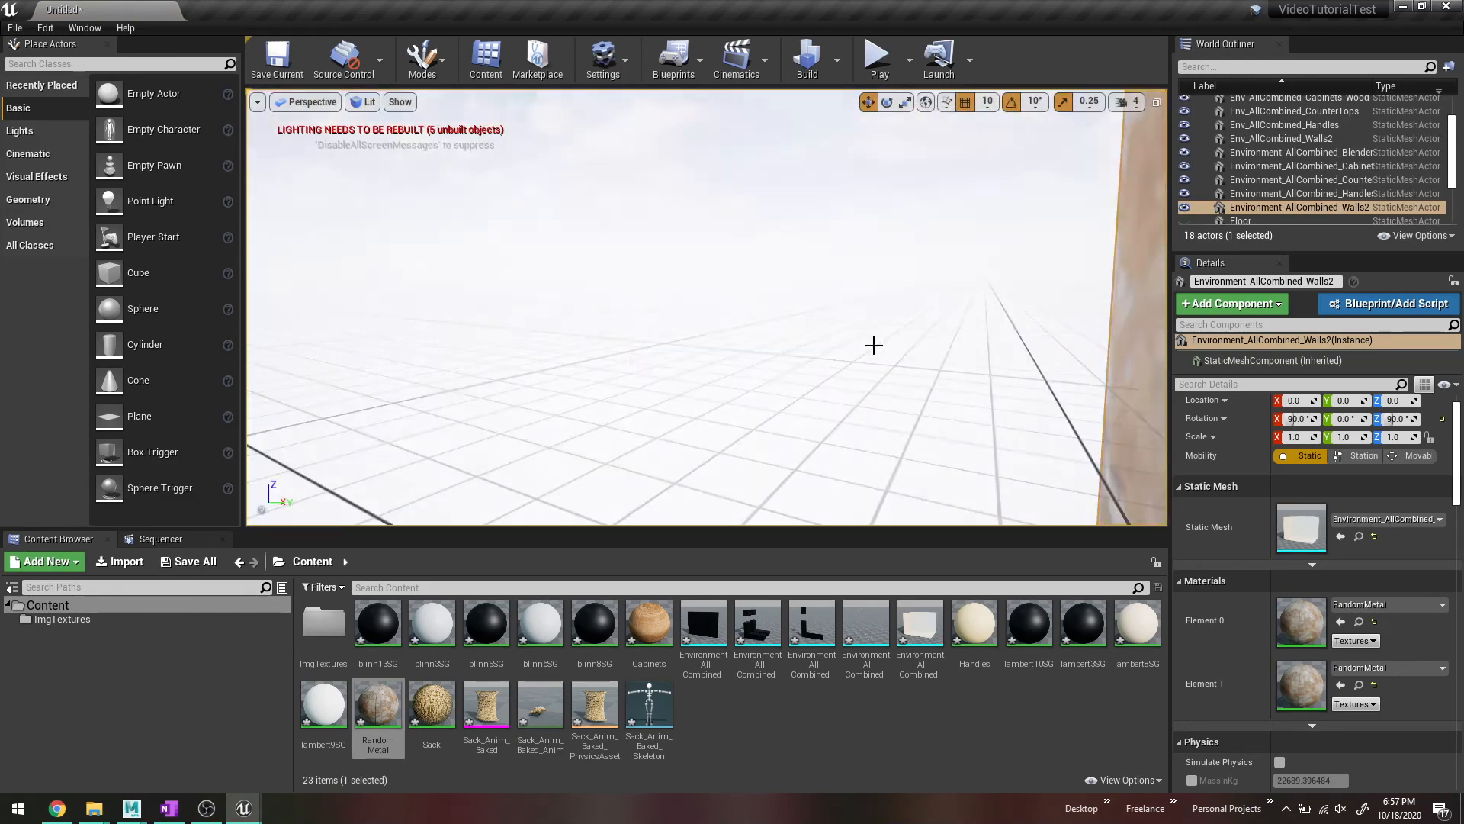
scroll(873, 345, down, 8)
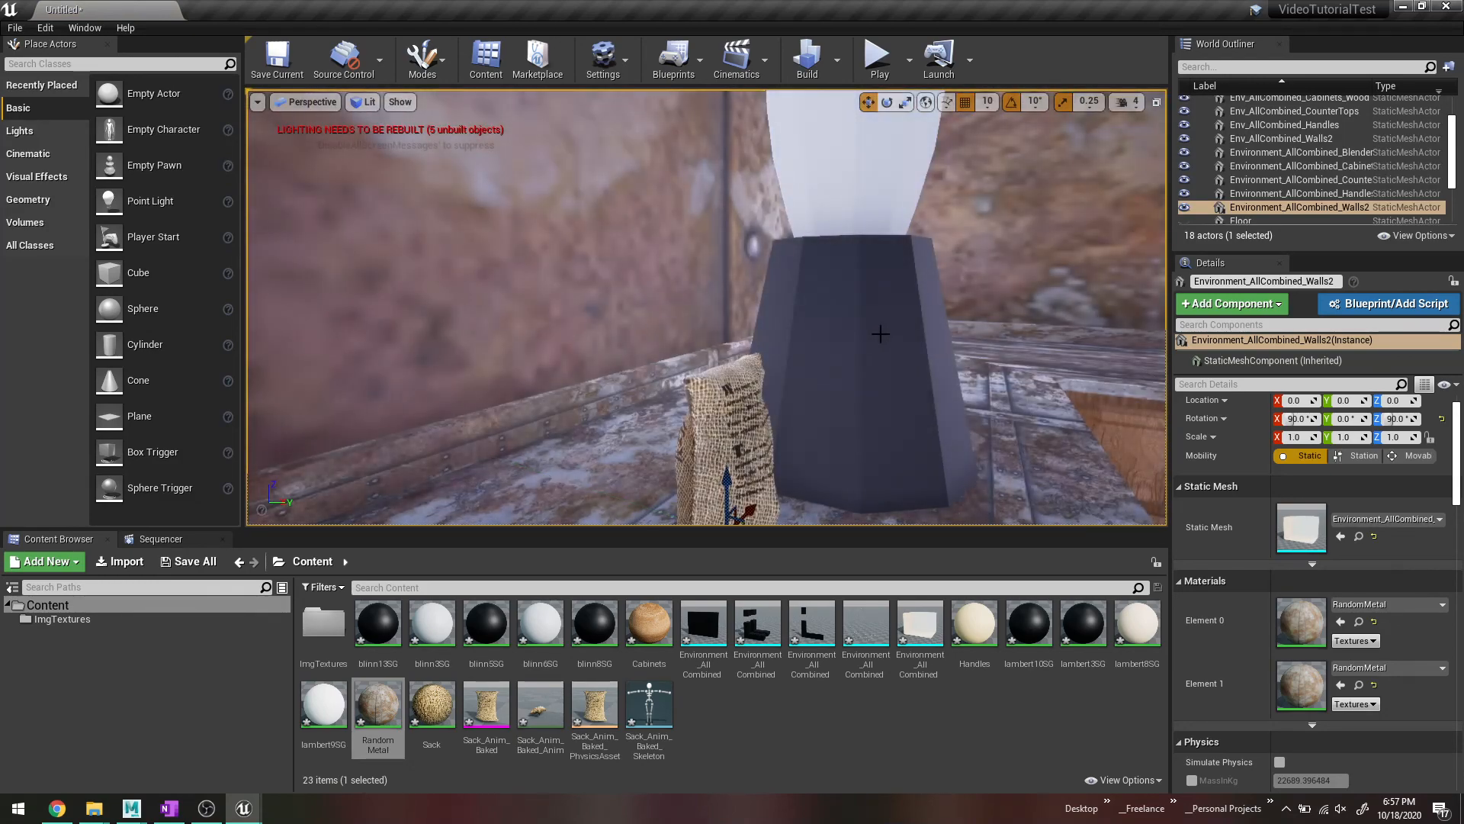
scroll(880, 333, down, 4)
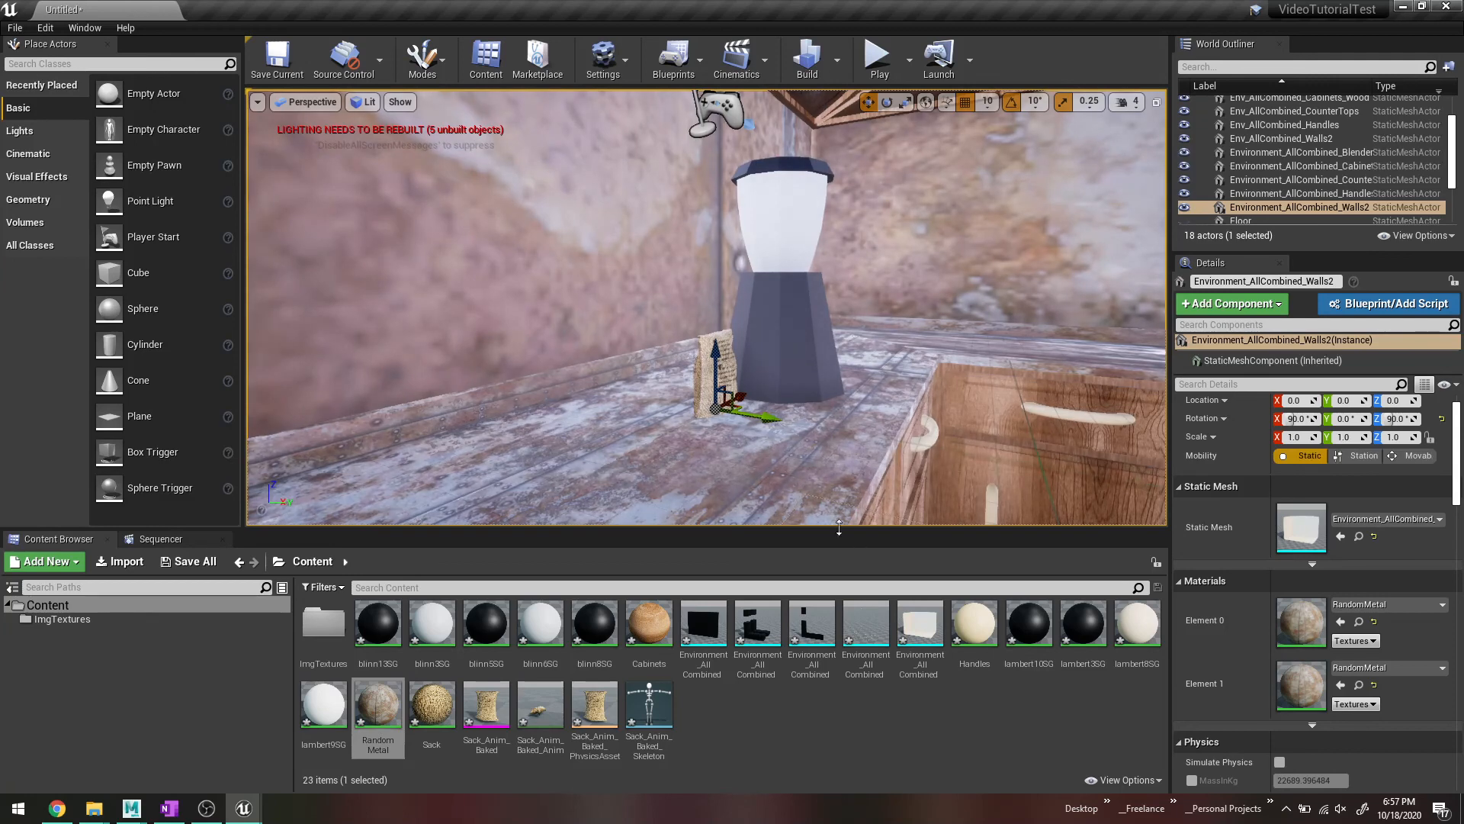
scroll(614, 374, down, 3)
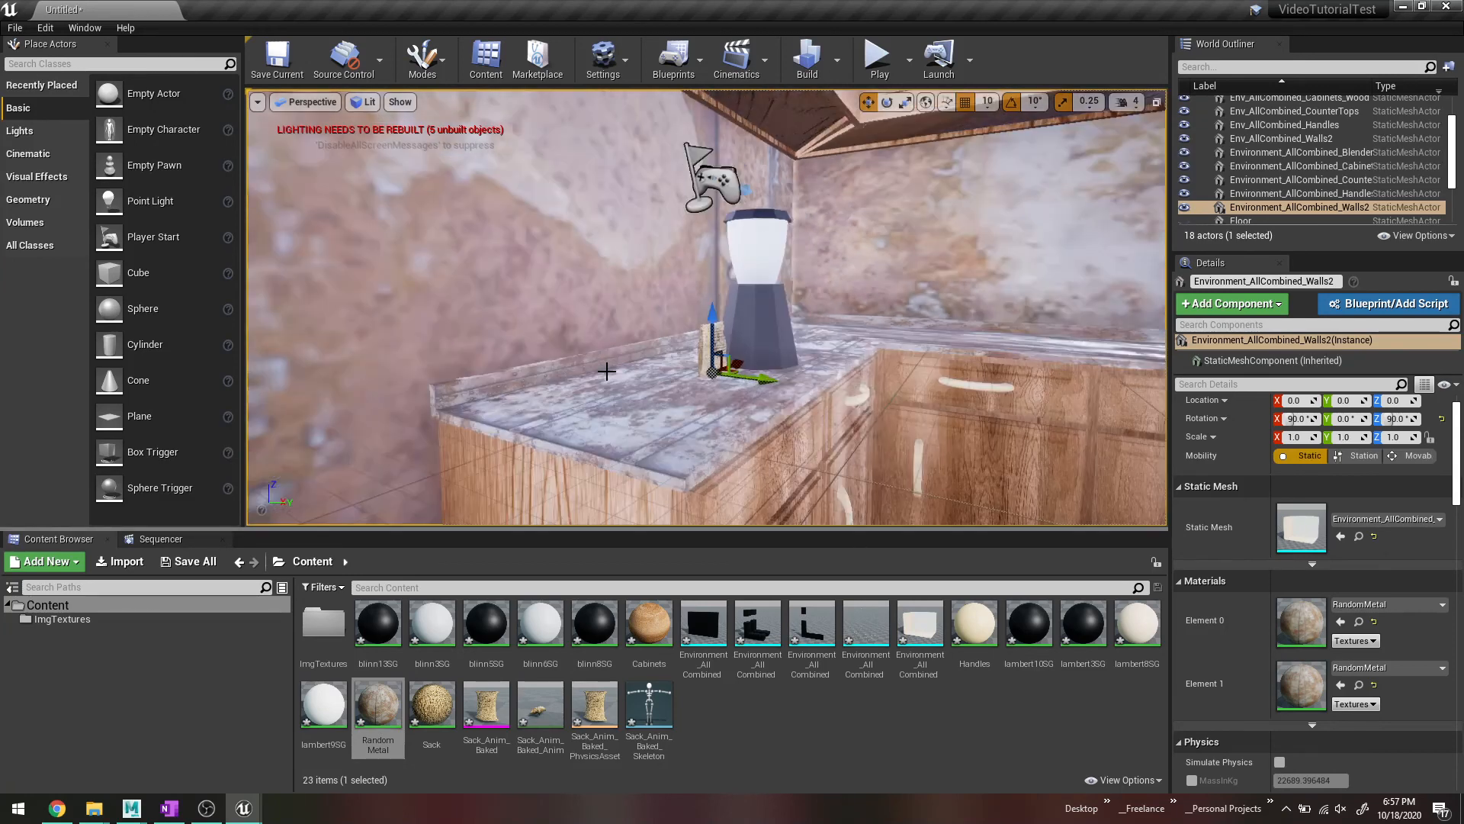